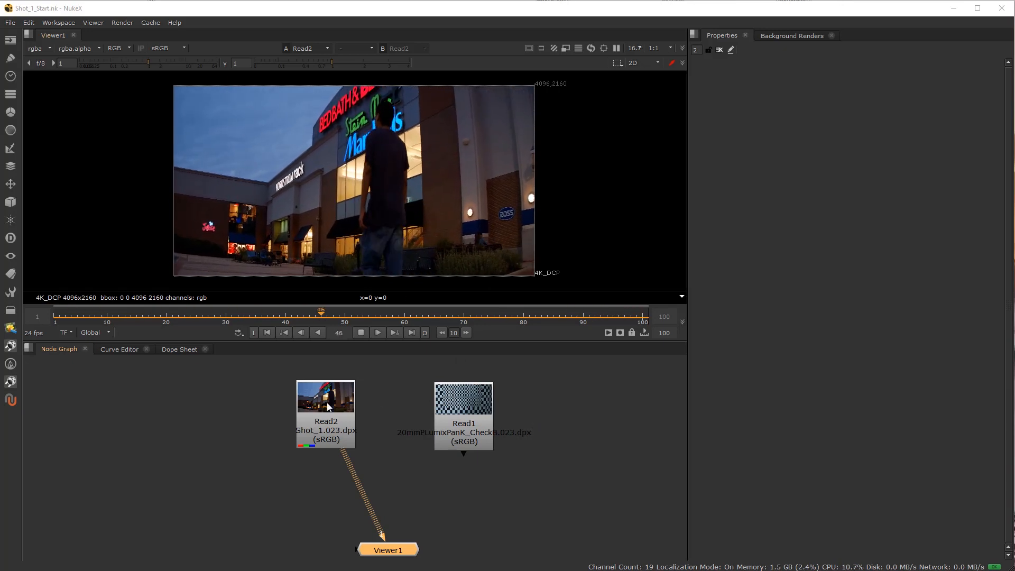
Nudge the checkerboard Read1 node slightly in the node graph and stop the playback of the Shot_1 footage.
left_click(471, 413)
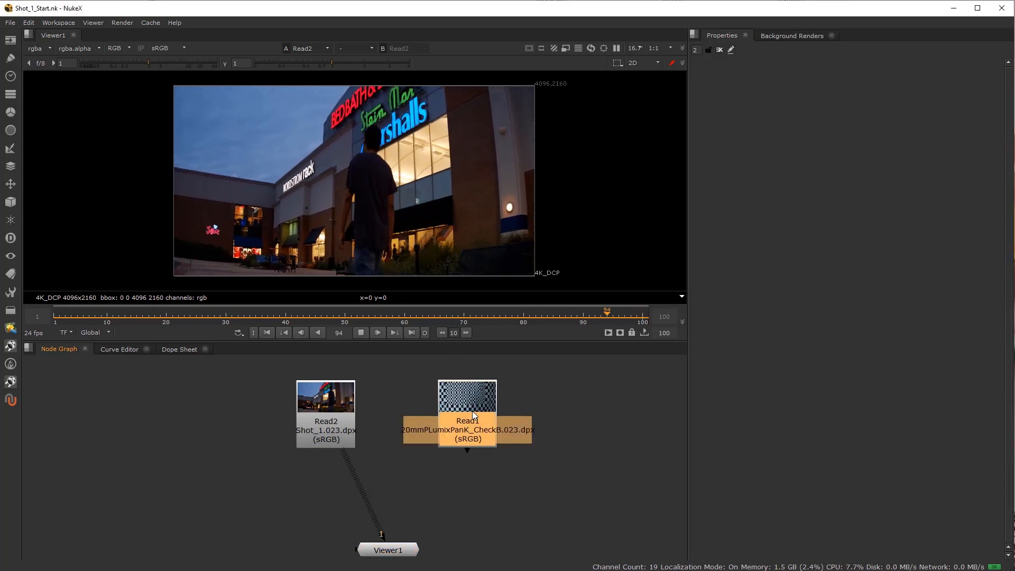
left_click_drag(471, 414, 472, 411)
left_click(338, 413)
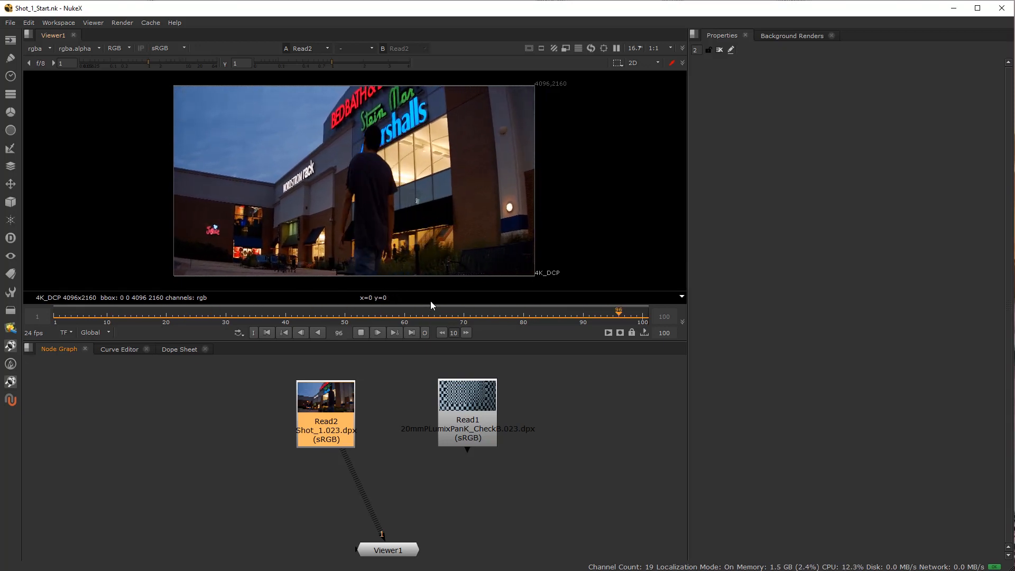
left_click(360, 333)
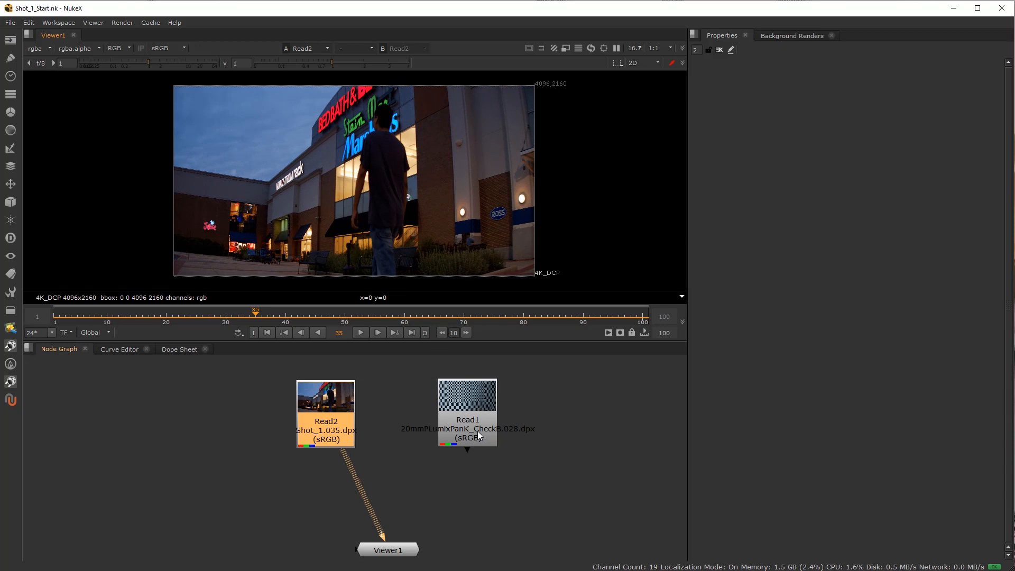
Go to frame 39 and show the checkerboard Read1 clip in the viewer.
left_click(477, 430)
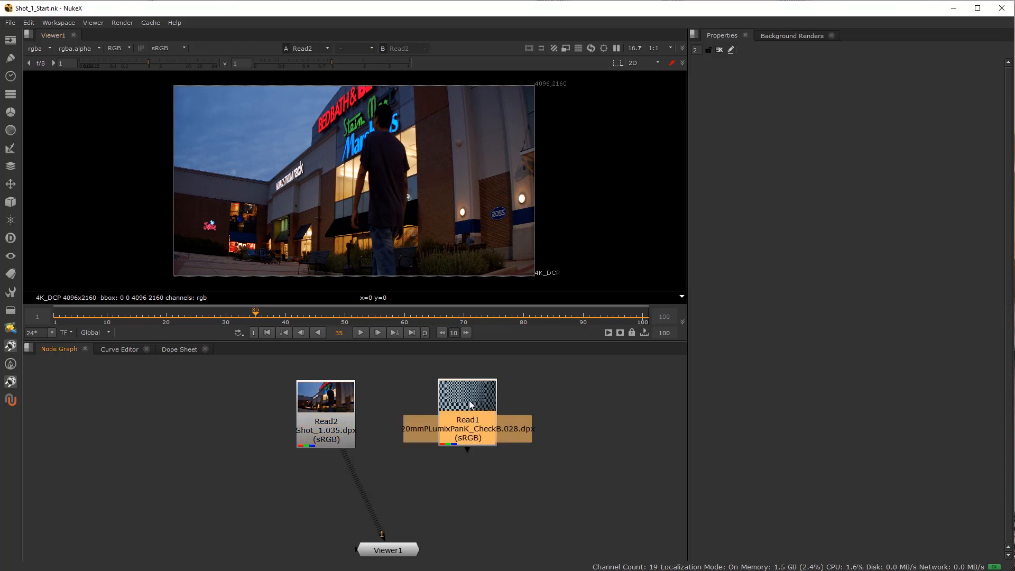
left_click(279, 320)
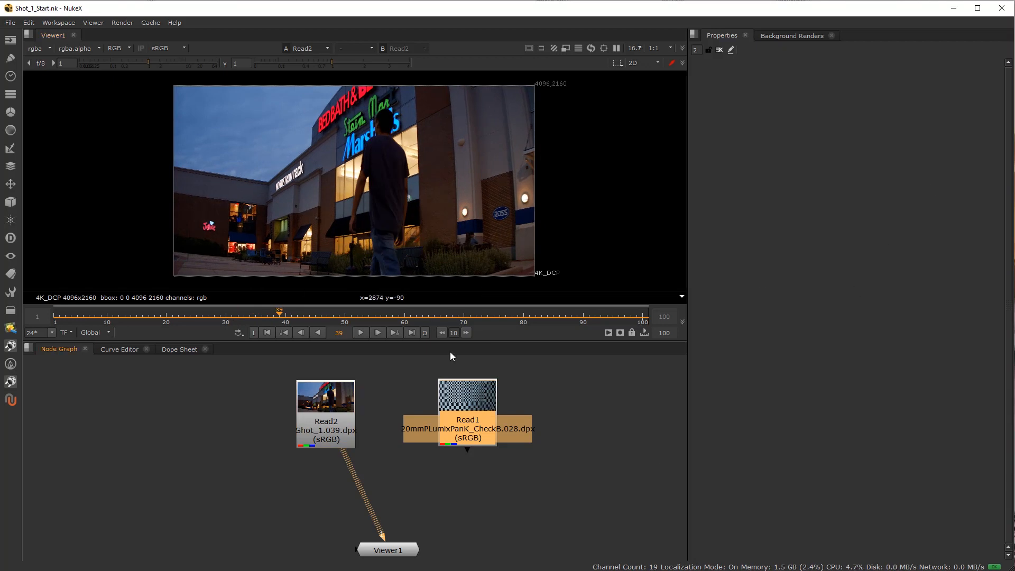
key("1")
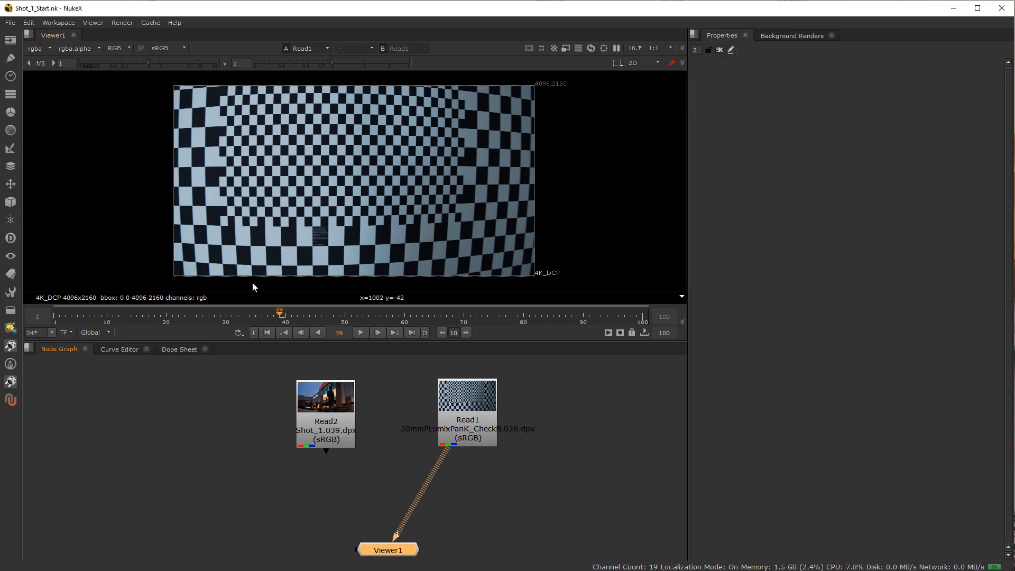
Scrub back to around frame 28 and play the checkerboard clip from there to check where its motion ends.
mouse_move(263, 315)
left_mouse_down()
mouse_move(134, 315)
mouse_move(268, 317)
left_mouse_up()
mouse_move(198, 325)
left_mouse_down()
mouse_move(229, 325)
mouse_move(203, 329)
mouse_move(213, 329)
left_mouse_up()
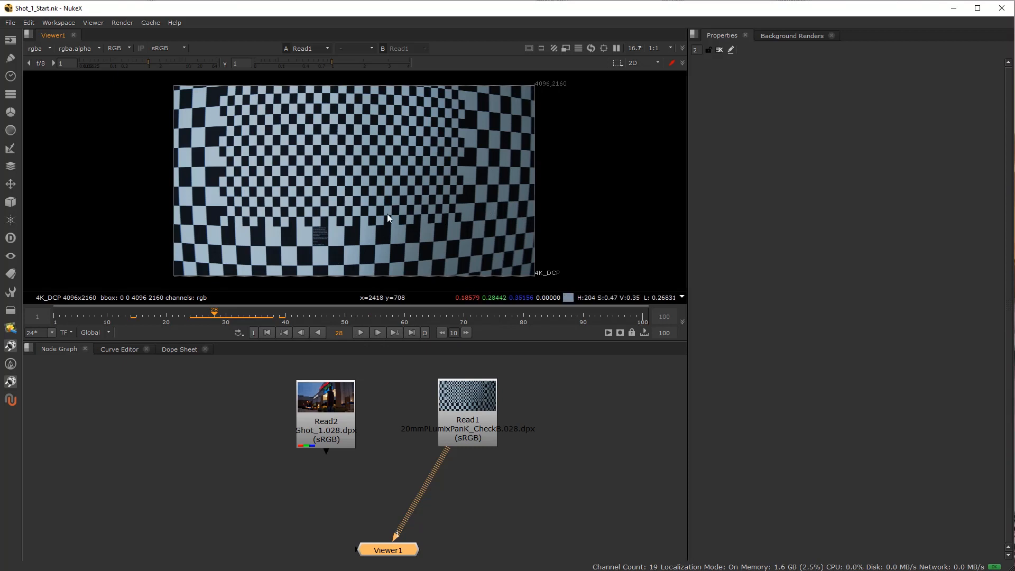
mouse_move(230, 313)
left_mouse_down()
mouse_move(262, 316)
mouse_move(213, 324)
mouse_move(226, 317)
left_mouse_up()
left_click(362, 335)
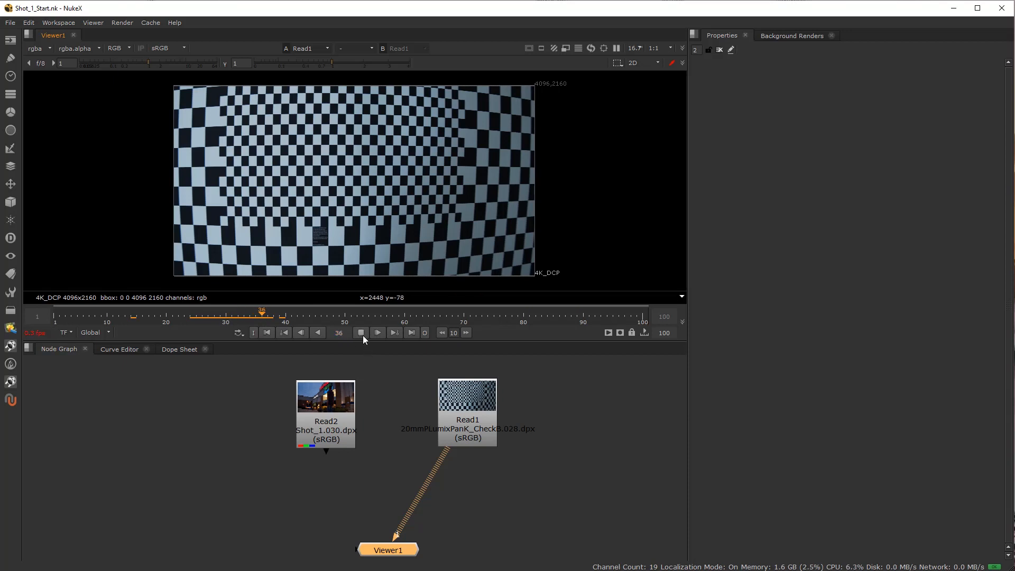
left_click(362, 334)
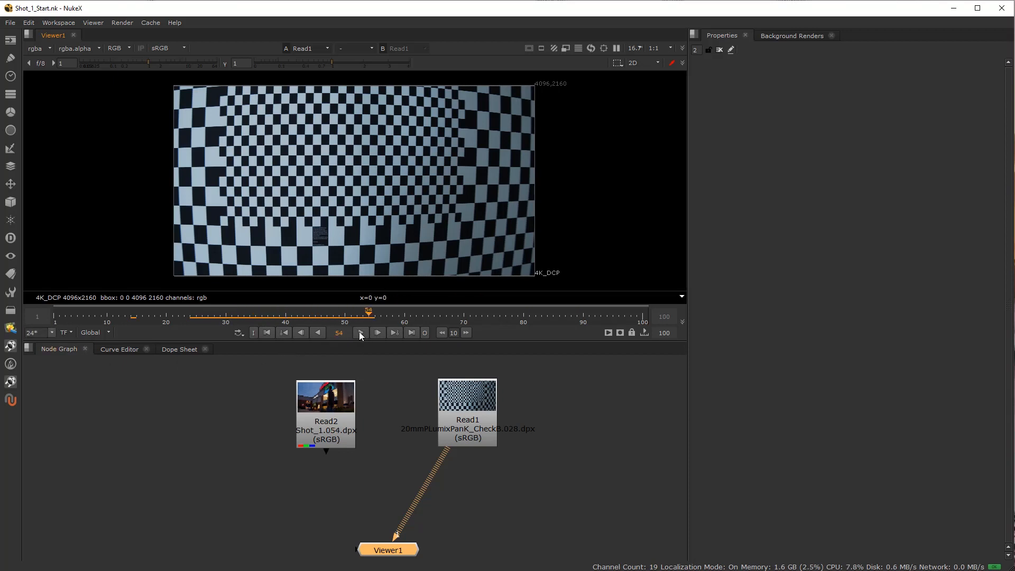
Change the timeline range to fit the checkerboard clip's frames 1 to 28.
left_click(106, 333)
left_click(107, 357)
scroll(214, 319, "down", 2)
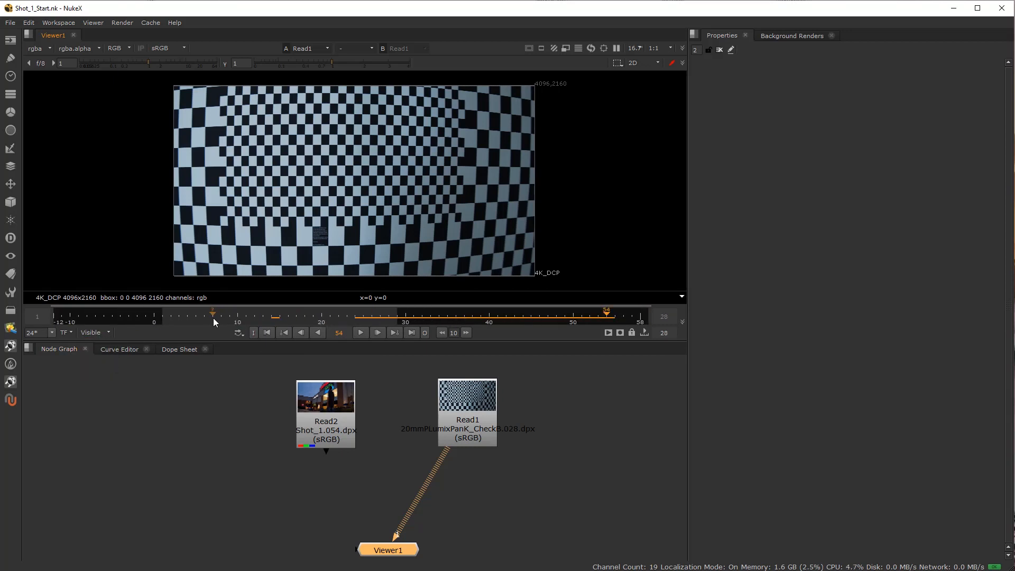
Play the checkerboard clip within its range, and scrub to frames 5 and 19 to examine the lens distortion.
left_click_drag(214, 319, 190, 318)
left_click(359, 336)
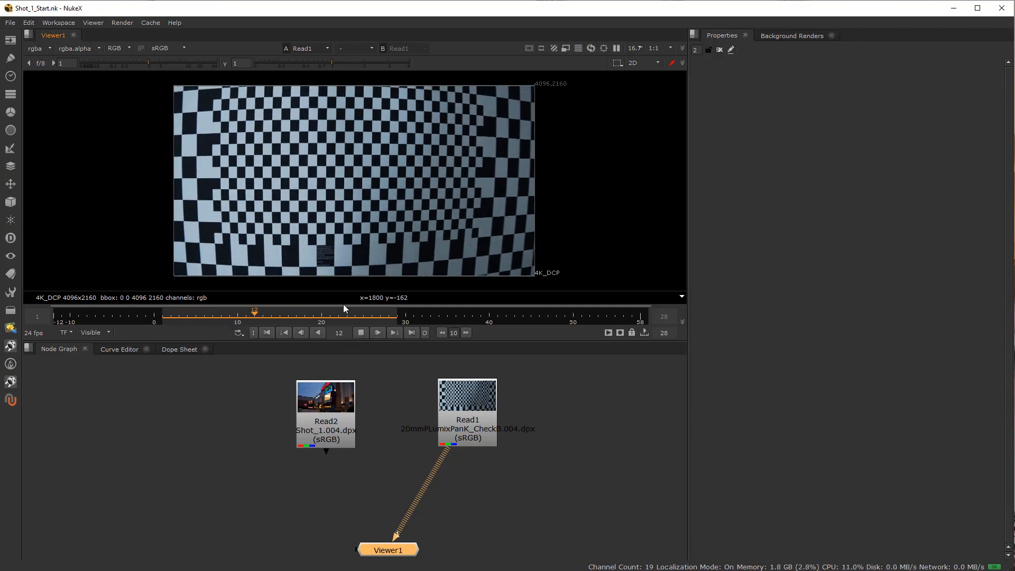
left_click(361, 333)
left_click(174, 317)
left_click_drag(174, 319, 195, 317)
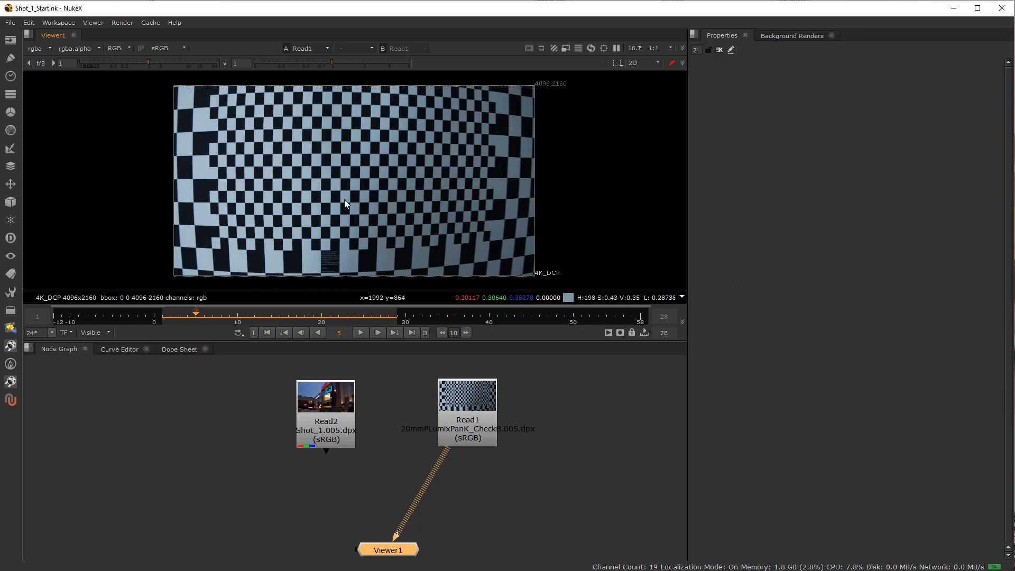
left_click_drag(275, 317, 313, 322)
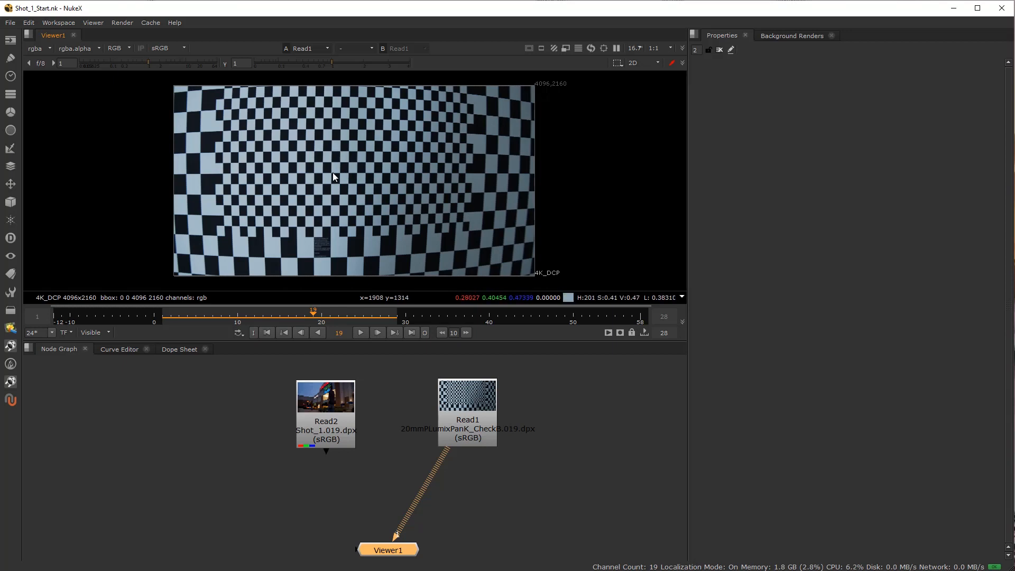
Line up the checkerboard Read1 node with Read2 and show the Shot_1 footage of Read2 in the viewer.
left_click_drag(465, 416, 468, 418)
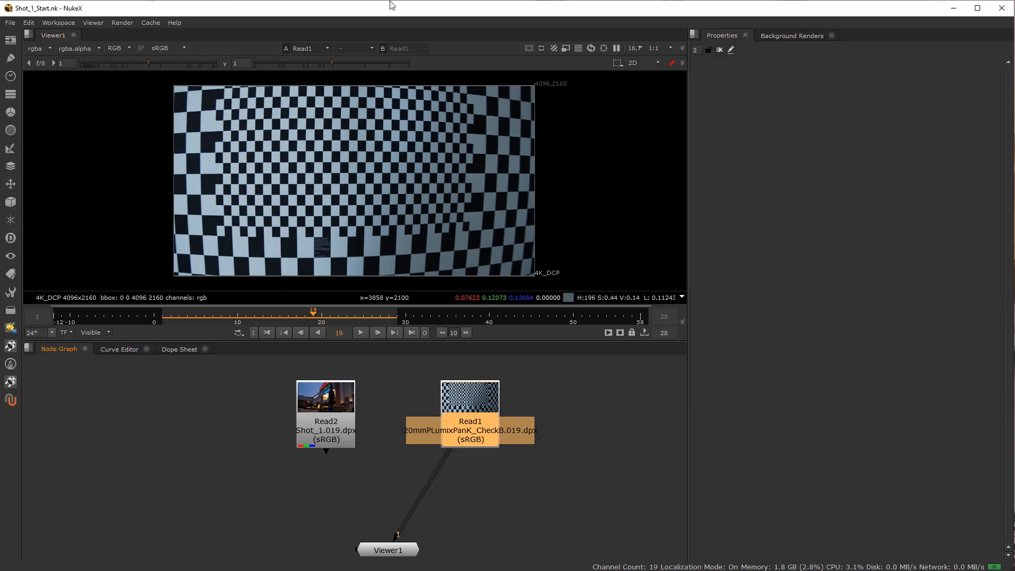
left_click(326, 419)
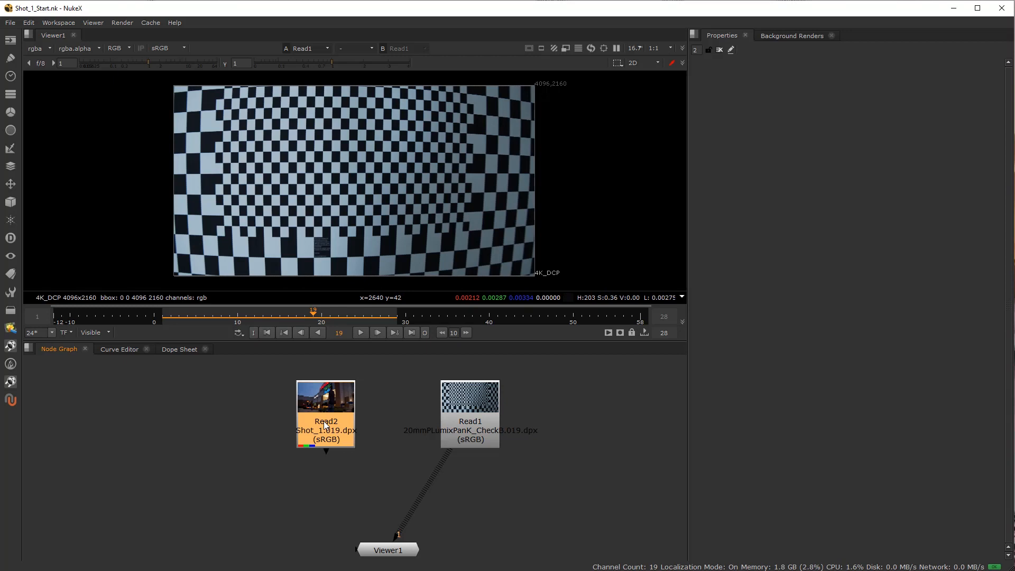
key("1")
left_click(253, 434)
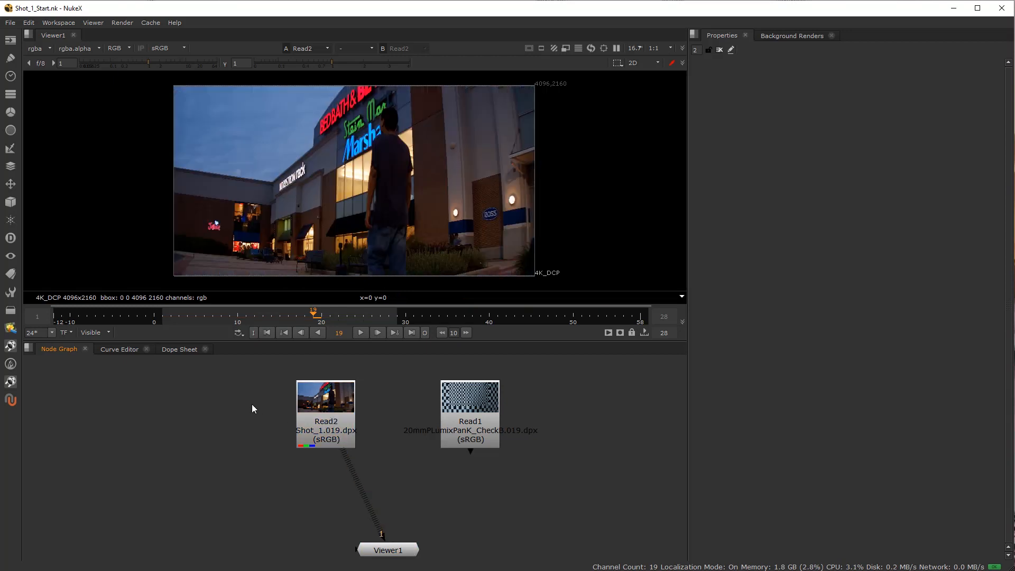
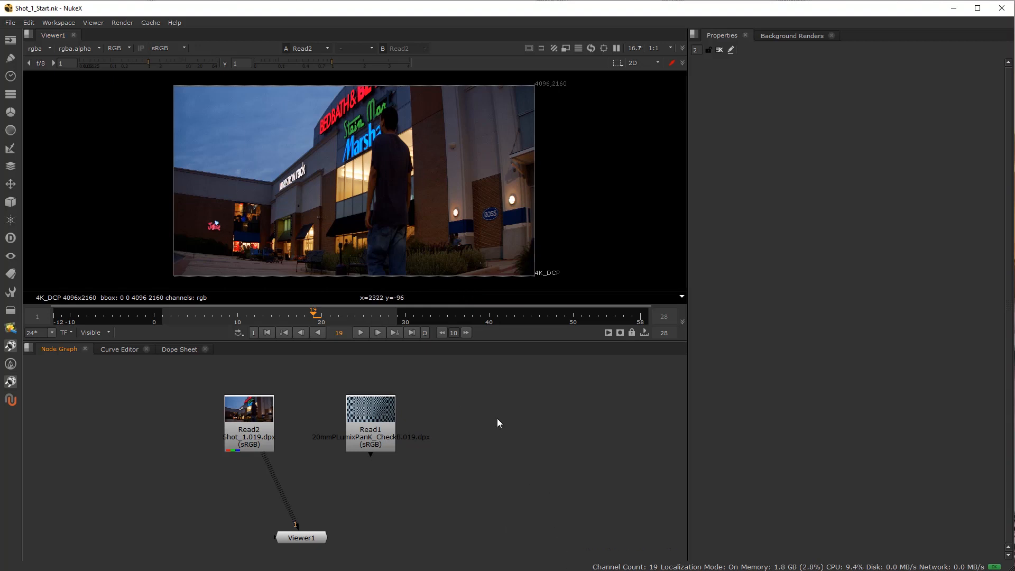
In the project settings, create a new full size format named 4K_DCP_1.33_Anamorph.
key("s")
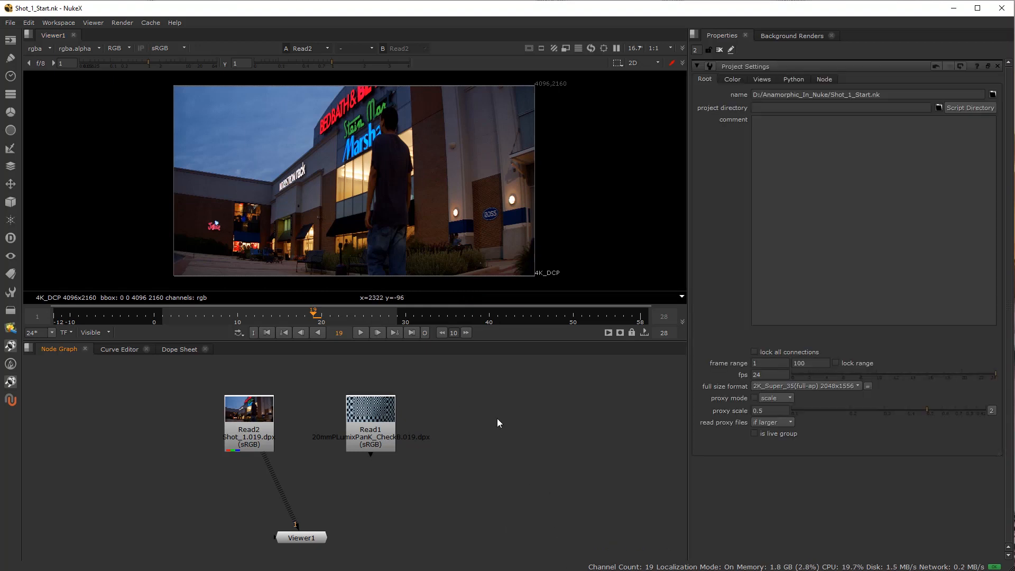
left_click(797, 384)
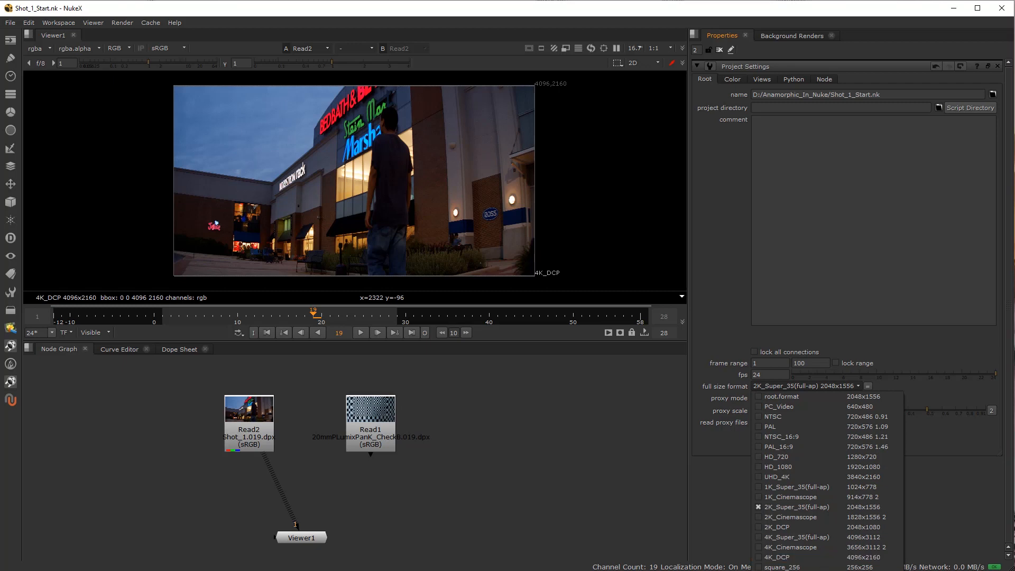
scroll(801, 469, "down", 2)
left_click(800, 469)
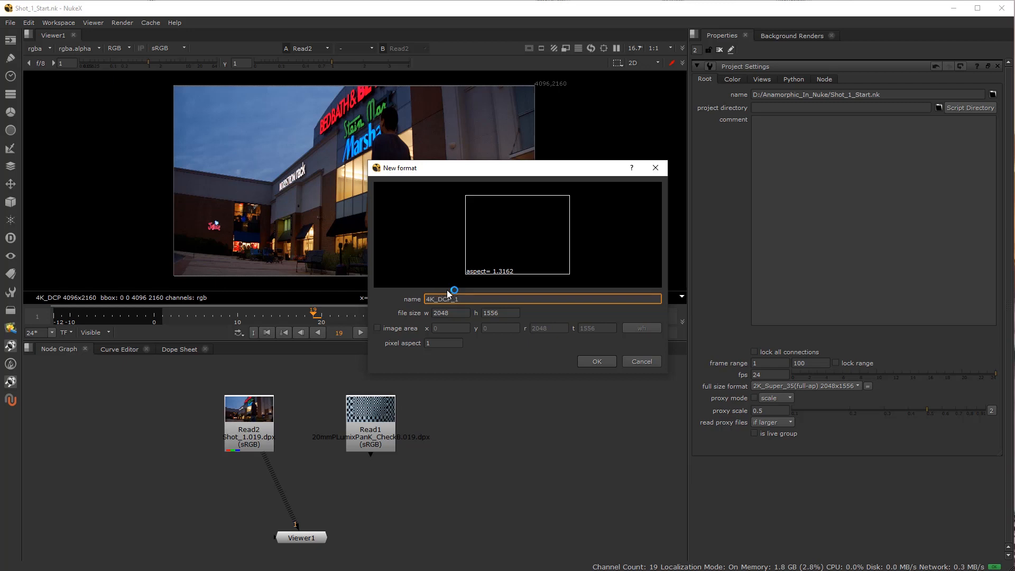
key("BackSpace")
type("33")
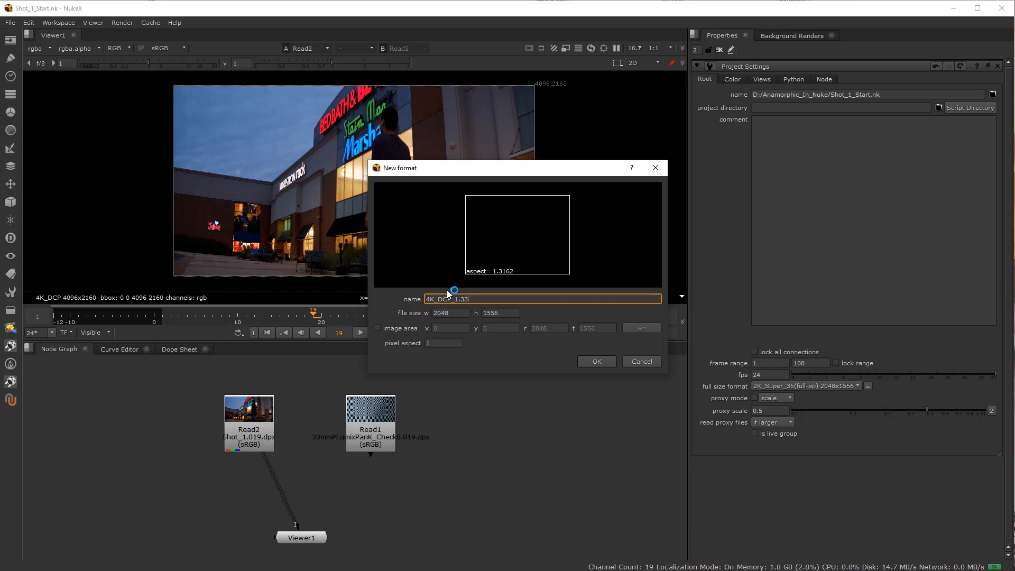
type("_Anamorph")
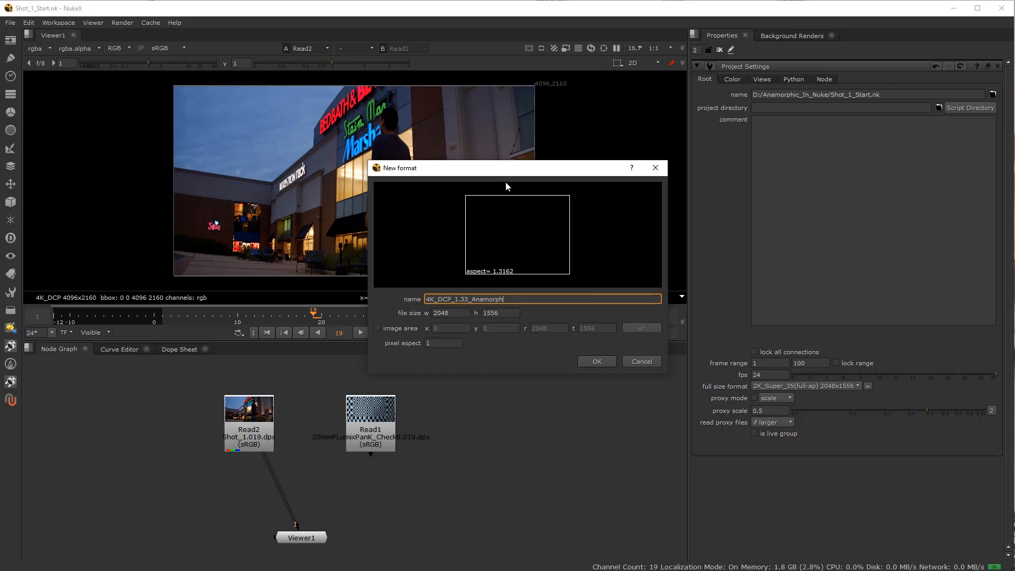
Set the new format's file size to 4096 by 2160 with a pixel aspect of 1.33, and create it.
key("Tab")
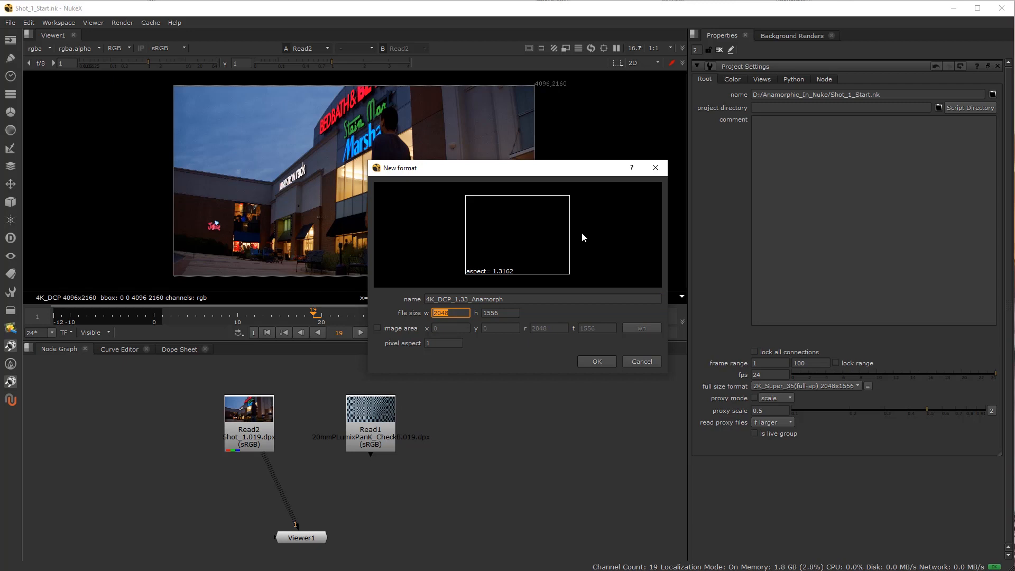
type("4096")
key("Tab")
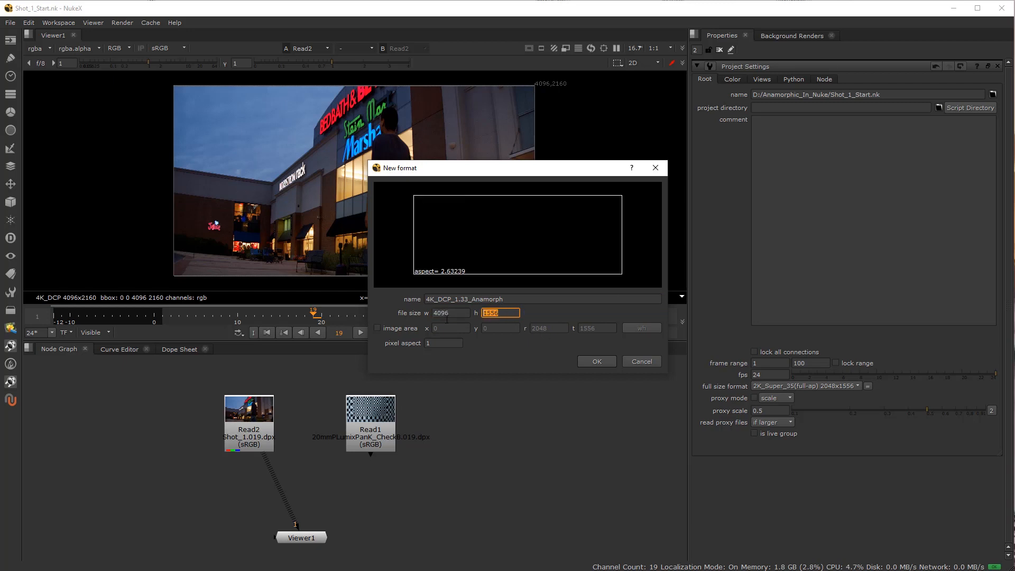
type("2160")
left_click(450, 312)
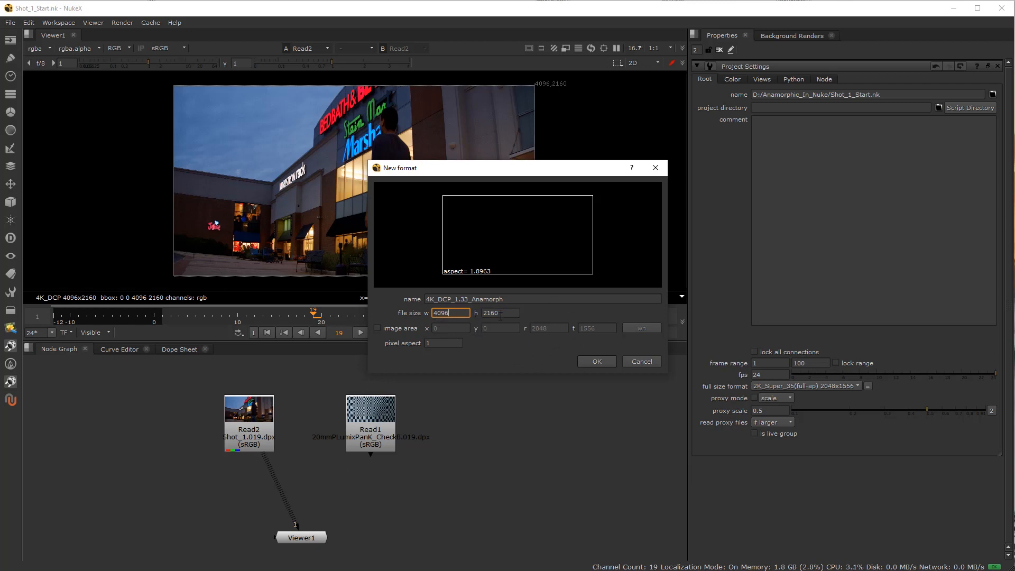
left_click(442, 344)
type(".33")
left_click(458, 314)
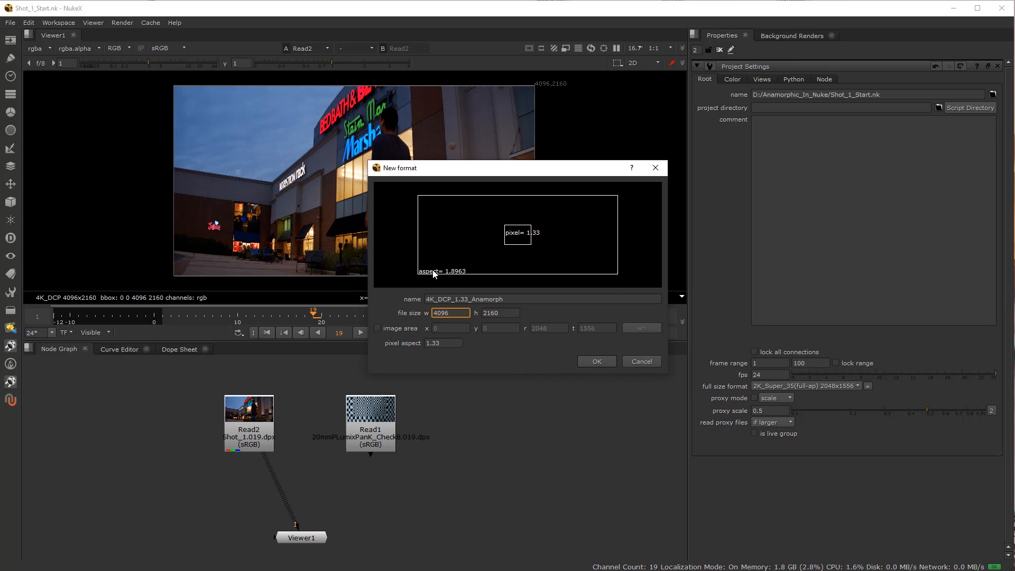
left_click(599, 362)
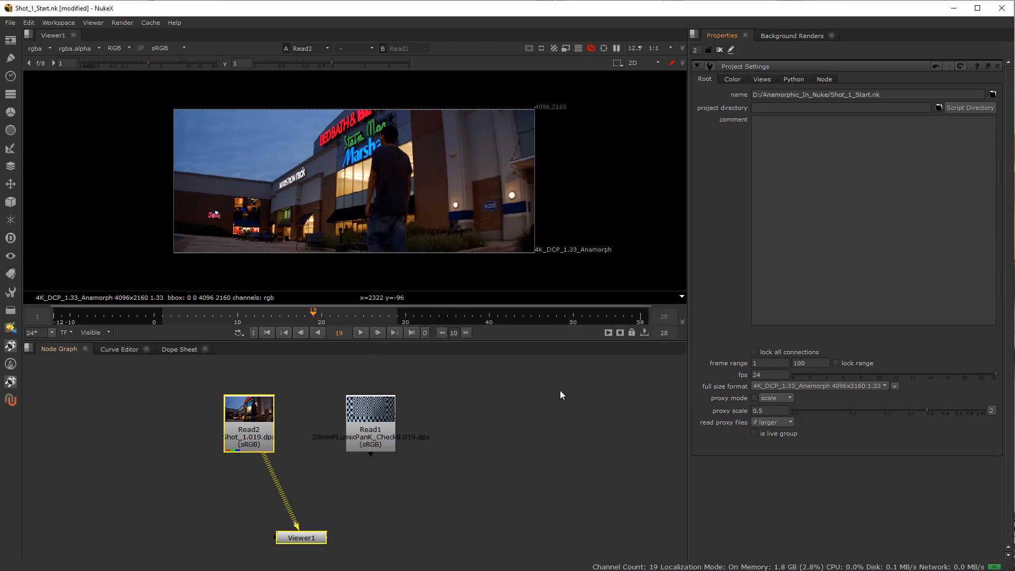
Deselect all nodes and close the project settings.
left_click(543, 396)
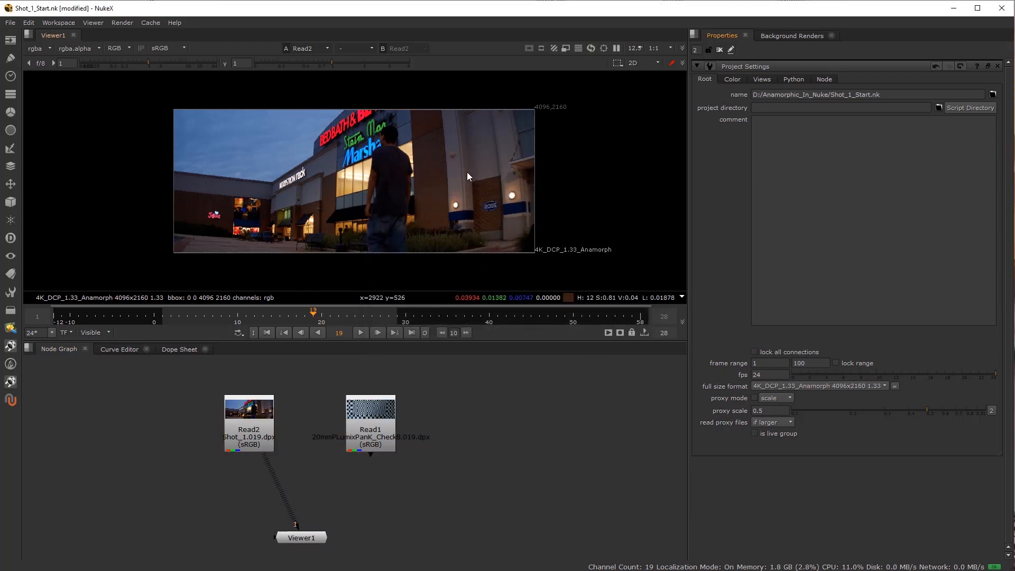
right_click(335, 146)
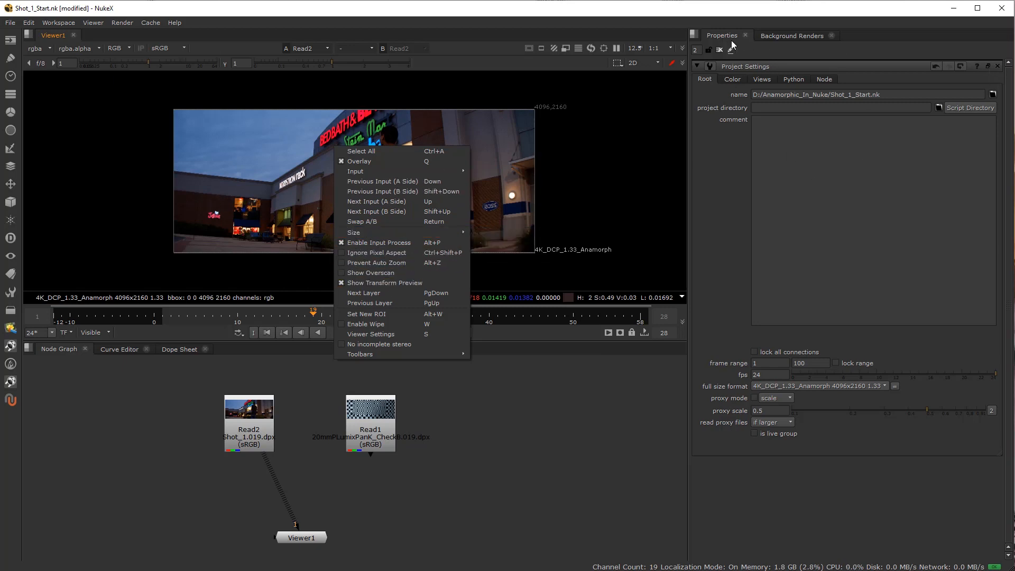
left_click(507, 169)
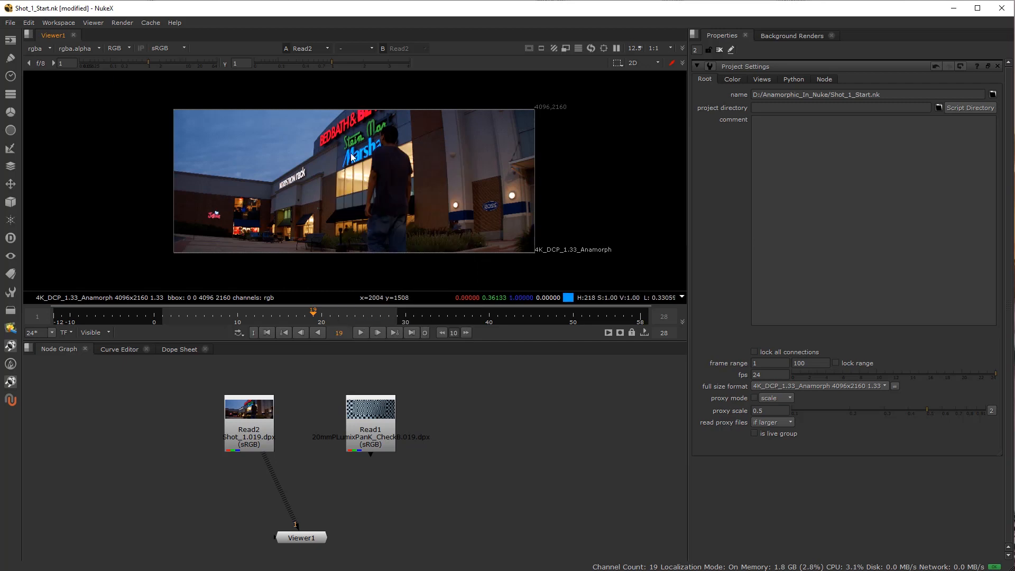
left_click(999, 66)
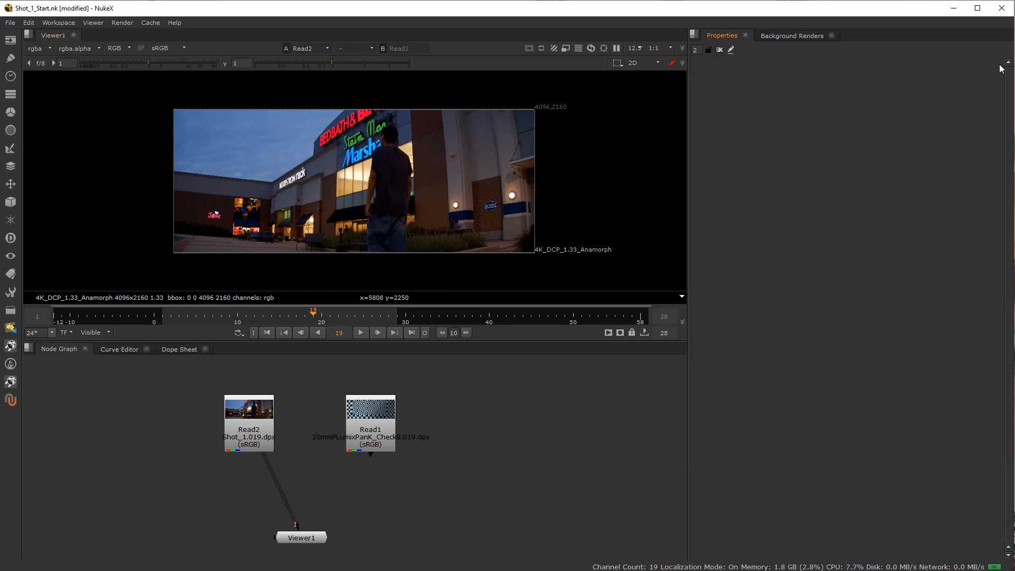
Compare the shot in the viewer with Ignore Pixel Aspect turned on and off again.
right_click(401, 164)
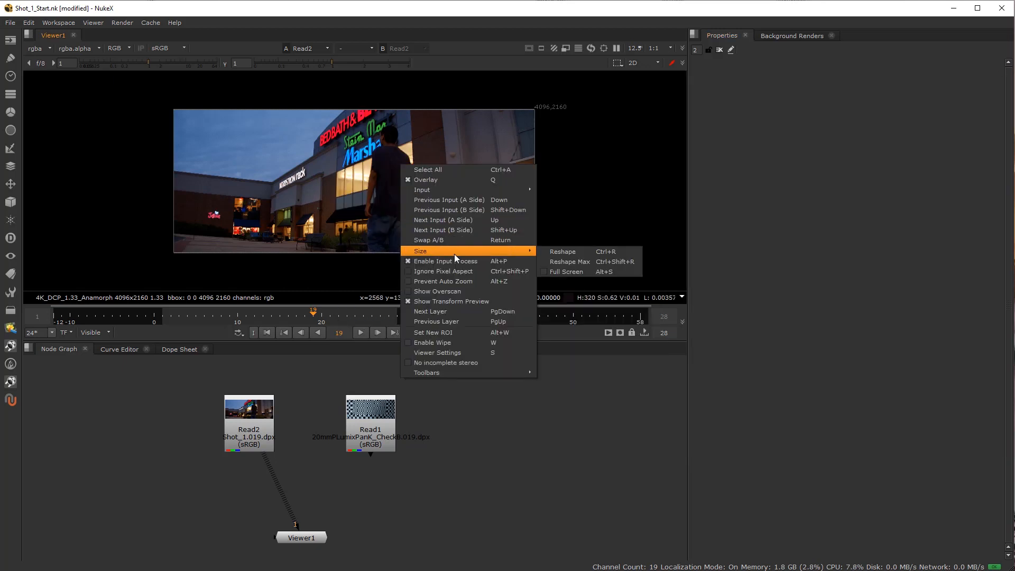
left_click(456, 271)
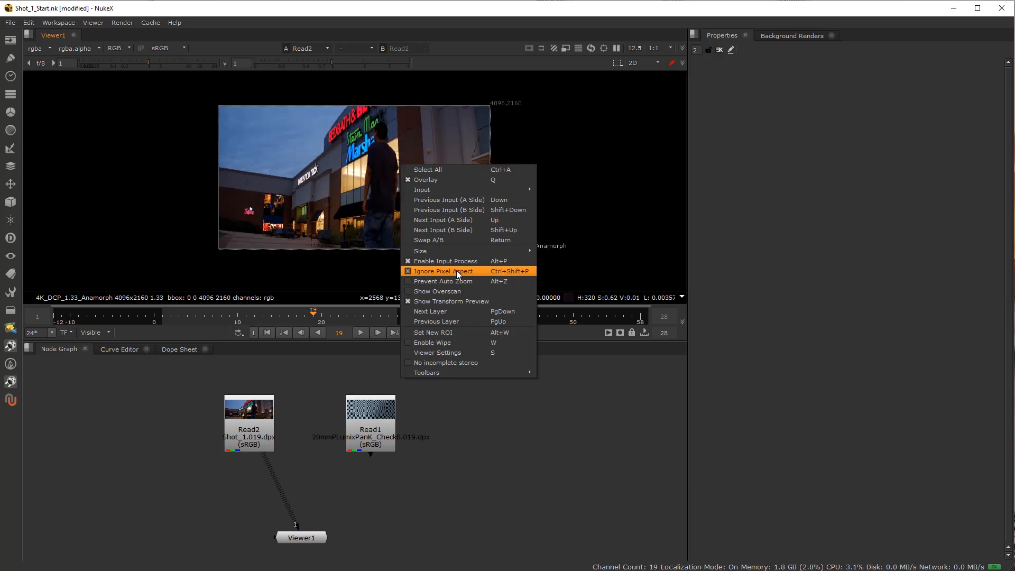
right_click(370, 194)
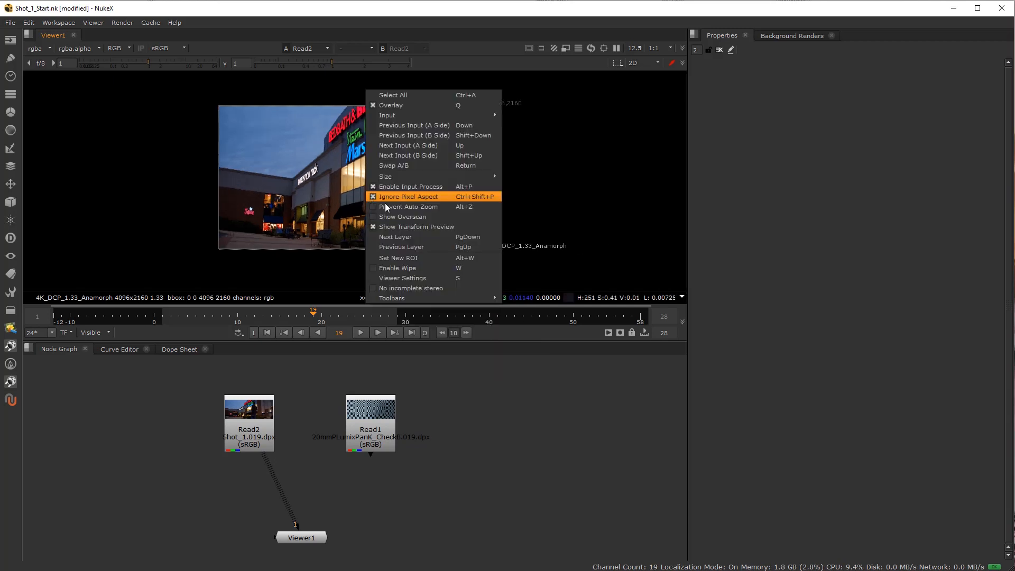
left_click(439, 197)
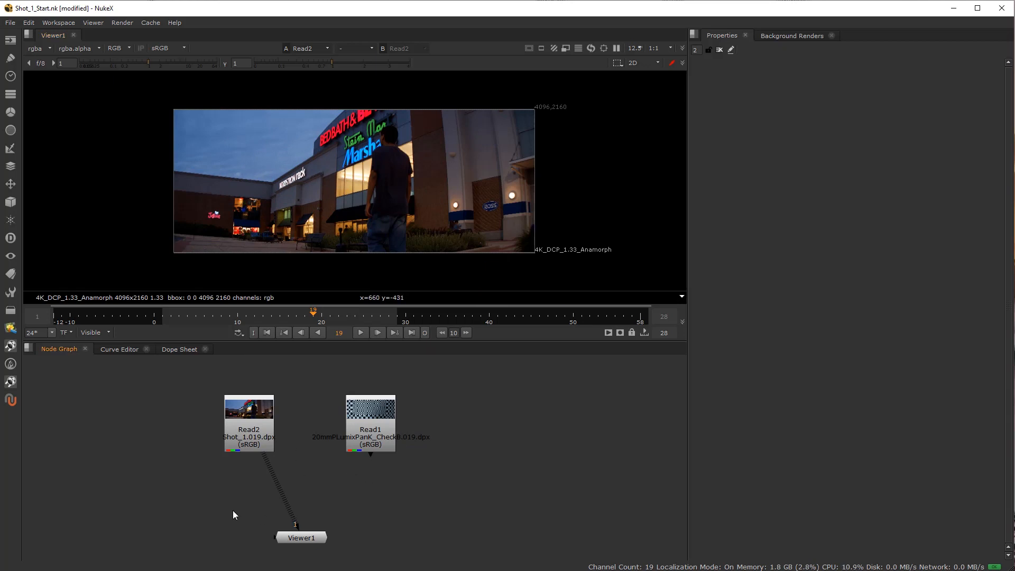
Add a Roto node and draw an ellipse over the storefronts in the middle of the shot.
key("o")
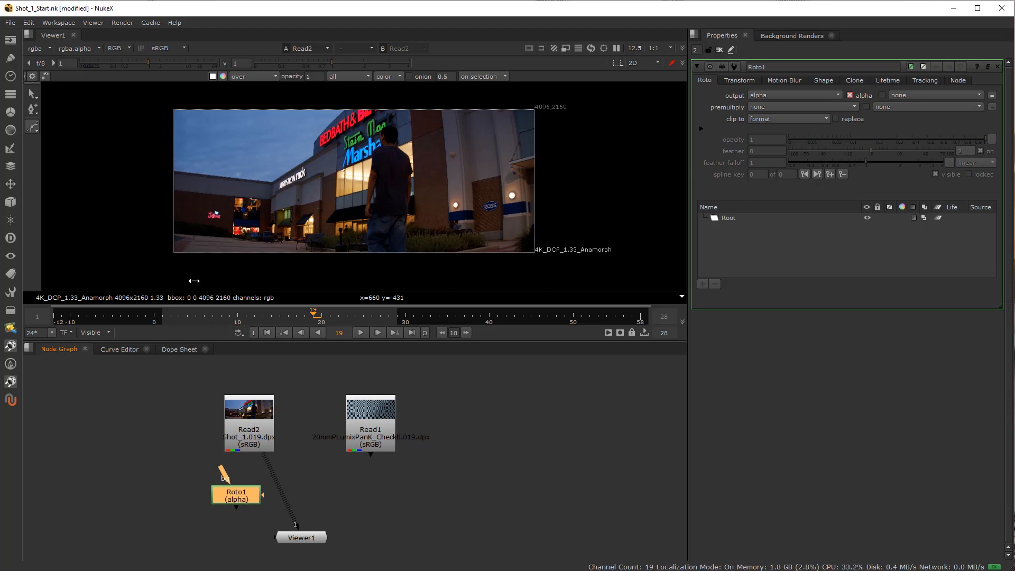
right_click(38, 130)
left_click(63, 159)
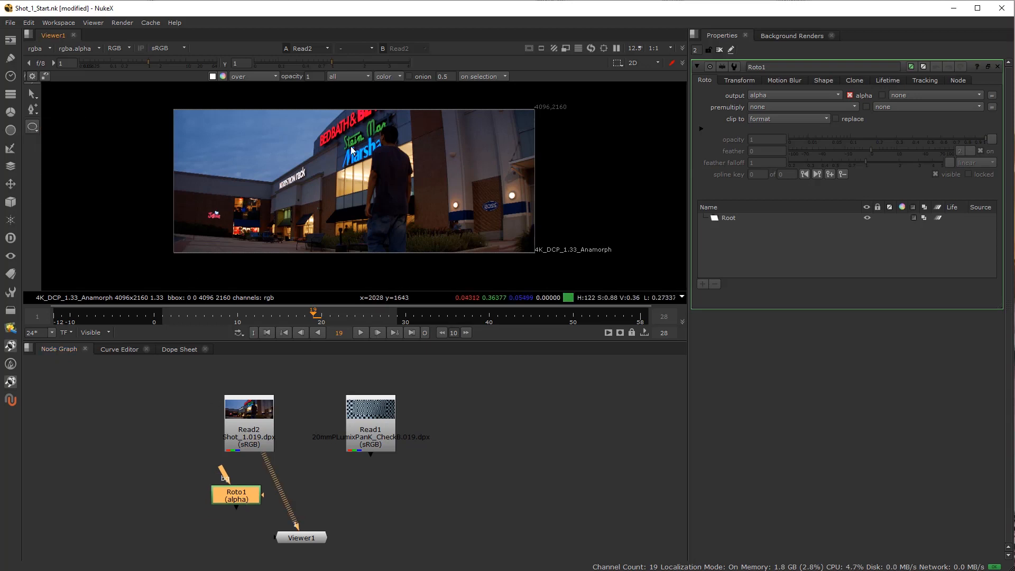
mouse_move(267, 137)
left_mouse_down()
mouse_move(360, 217)
mouse_move(386, 224)
mouse_move(336, 212)
mouse_move(367, 230)
left_mouse_up()
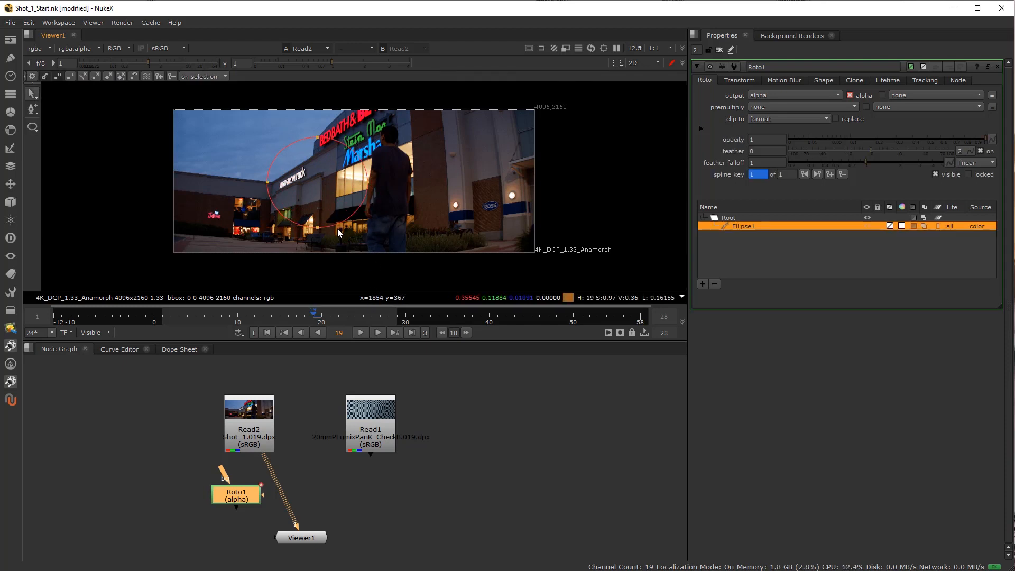
Draw a second ellipse over the sky and left building with Ignore Pixel Aspect turned on, and turn the option off again.
right_click(303, 167)
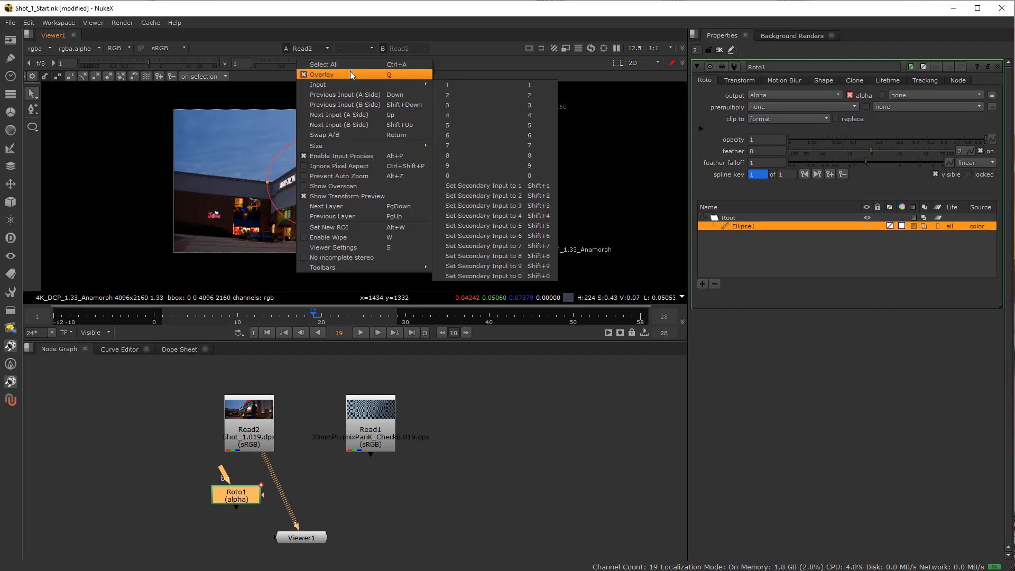
left_click(360, 167)
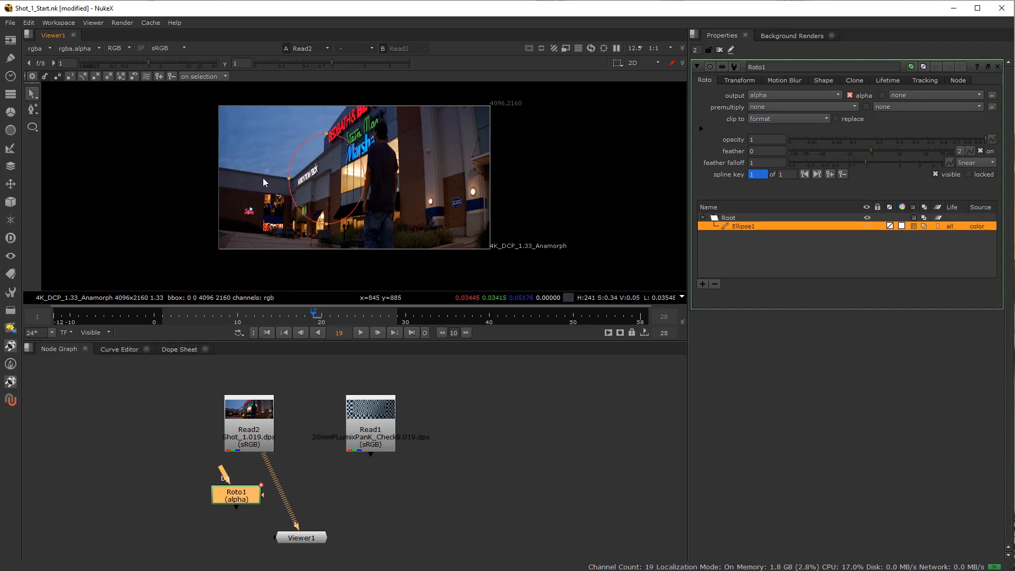
left_click(32, 127)
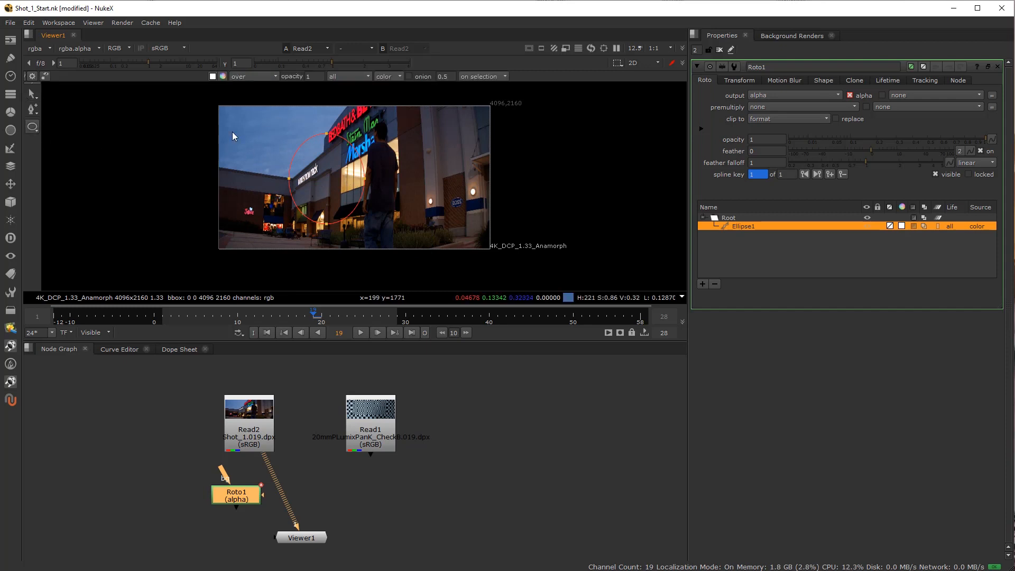
left_click_drag(236, 131, 293, 214)
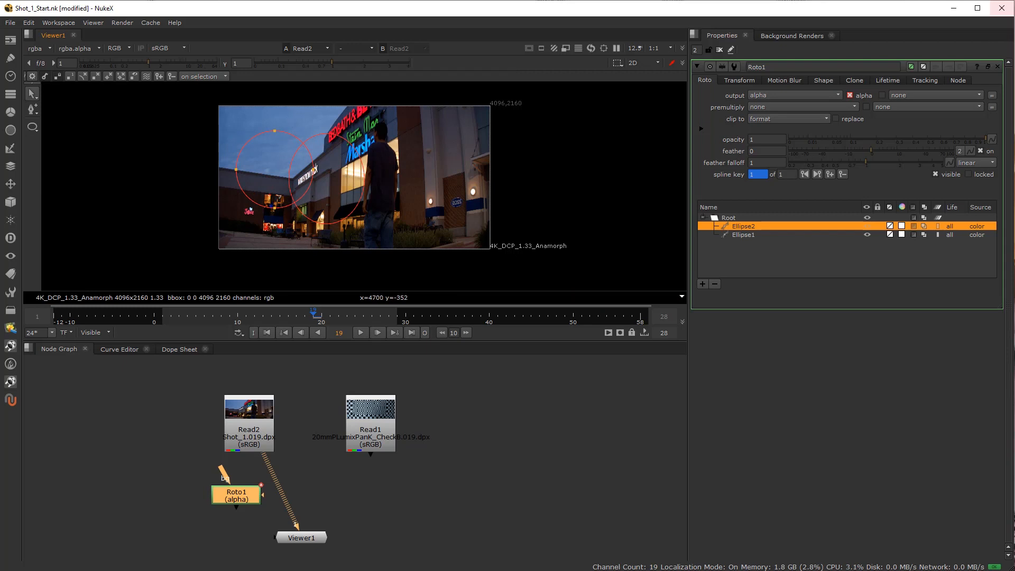
right_click(221, 174)
left_click(289, 204)
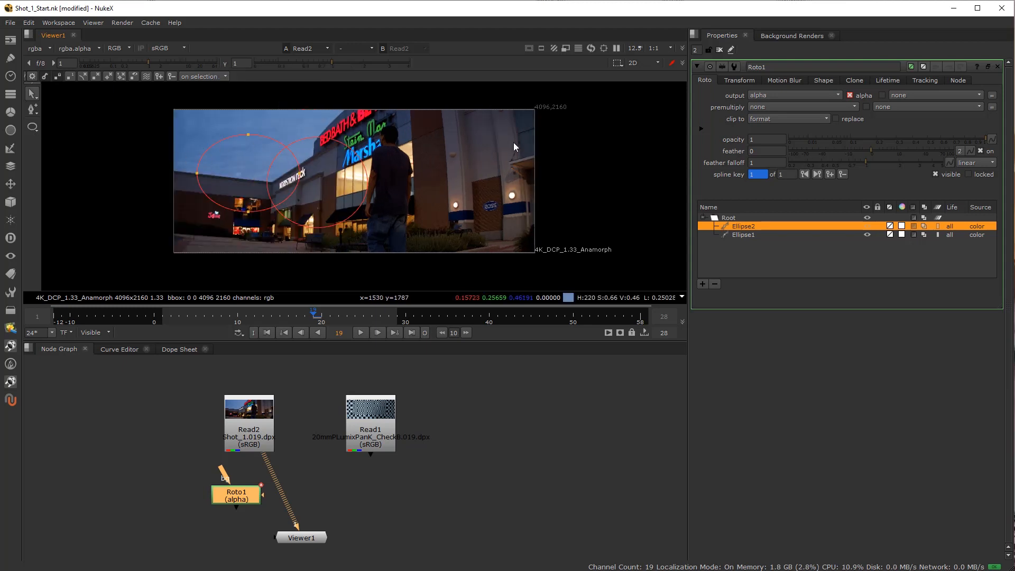
Draw a third, larger ellipse overlapping the first two with pixel aspect correction active.
right_click(33, 129)
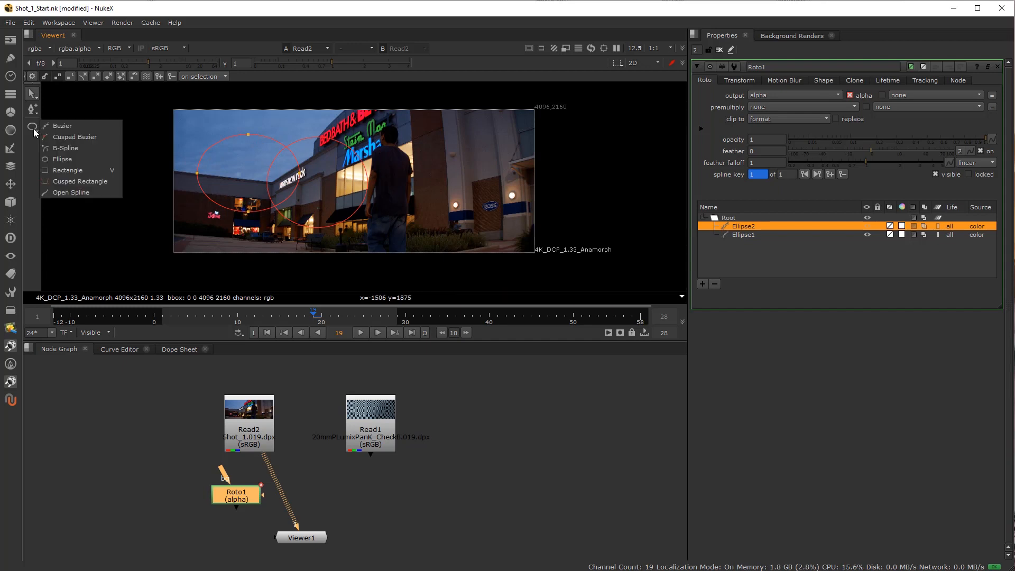
left_click(83, 158)
left_click_drag(188, 129, 364, 239)
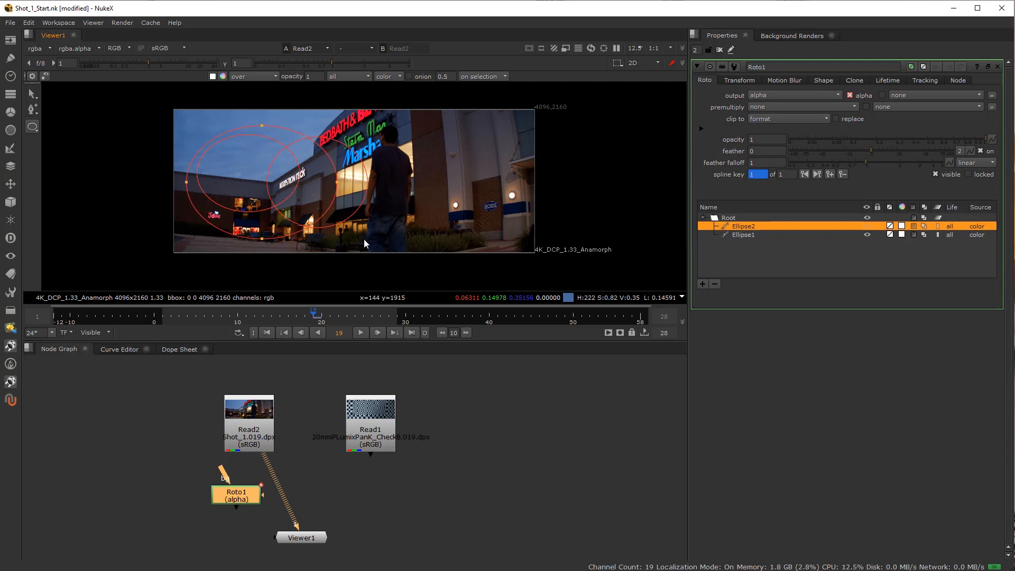
left_click_drag(364, 239, 360, 244)
Compare the ellipses' shapes with Ignore Pixel Aspect turned on and off again, and delete the Roto node.
right_click(151, 106)
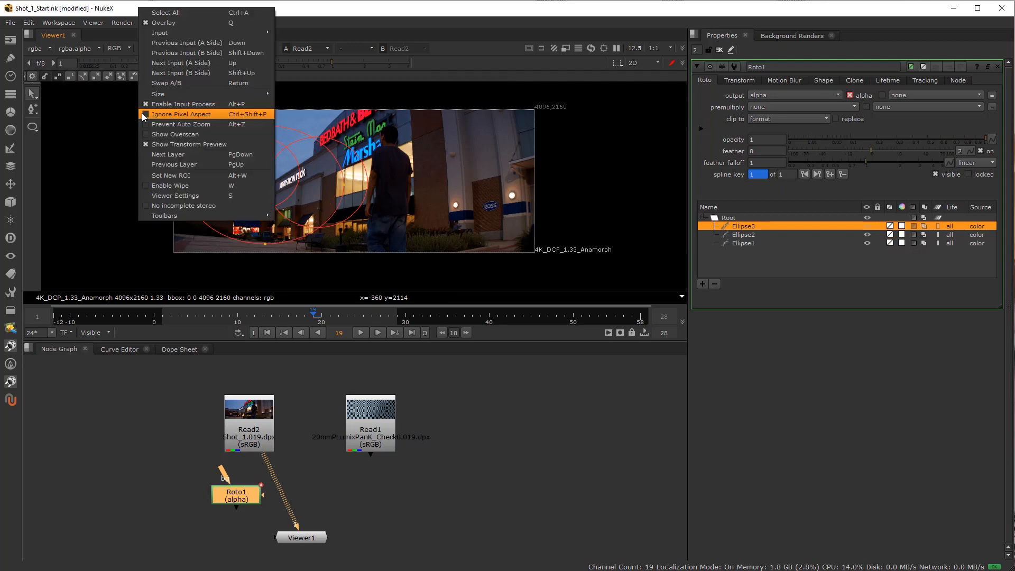
left_click(202, 110)
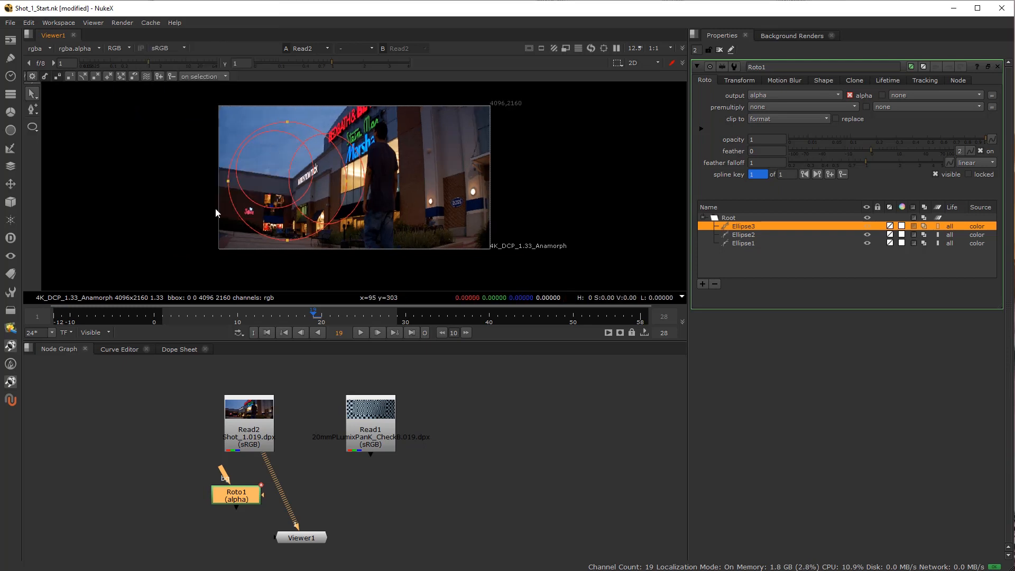
right_click(201, 137)
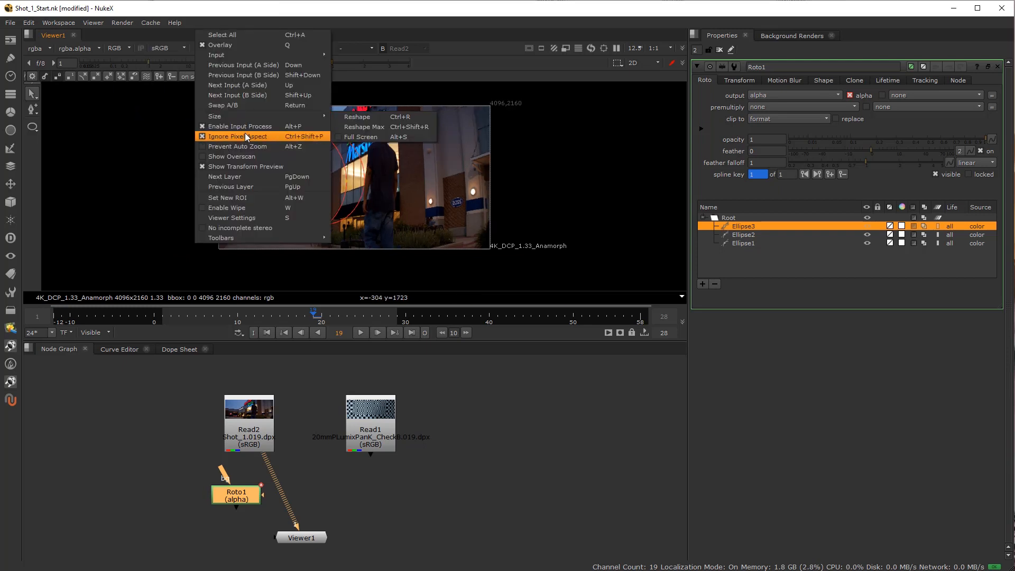
left_click(233, 138)
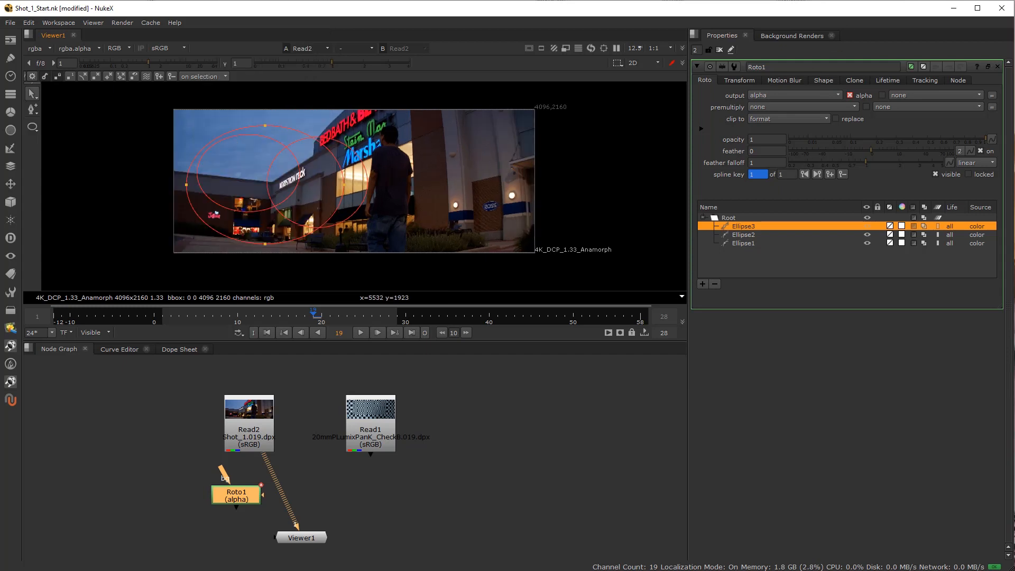
key("Delete")
Go to frame 11, move Read2 up slightly and line up Viewer1 directly beneath it.
left_click(246, 315)
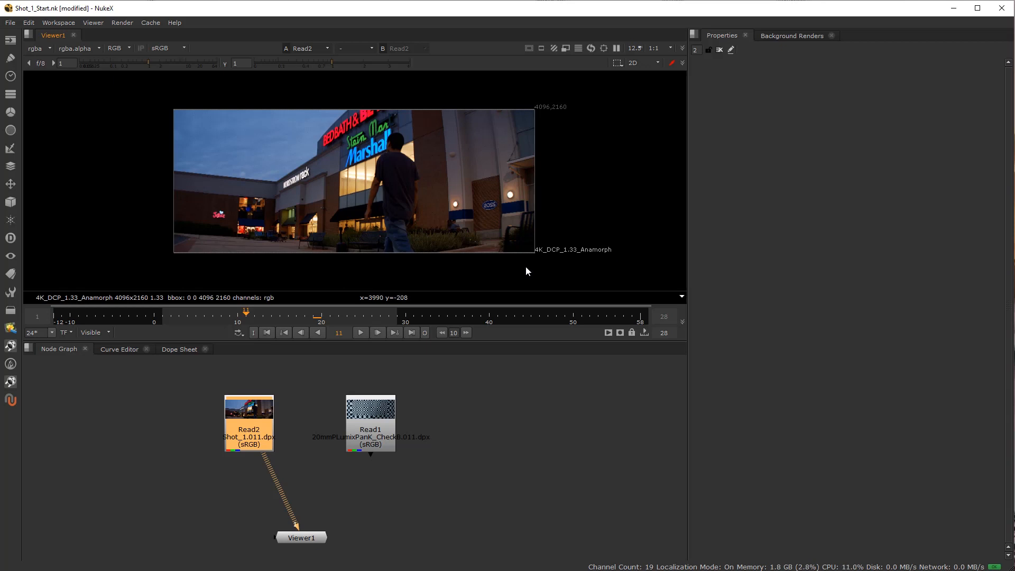
left_click_drag(250, 443, 251, 430)
left_click_drag(307, 539, 258, 542)
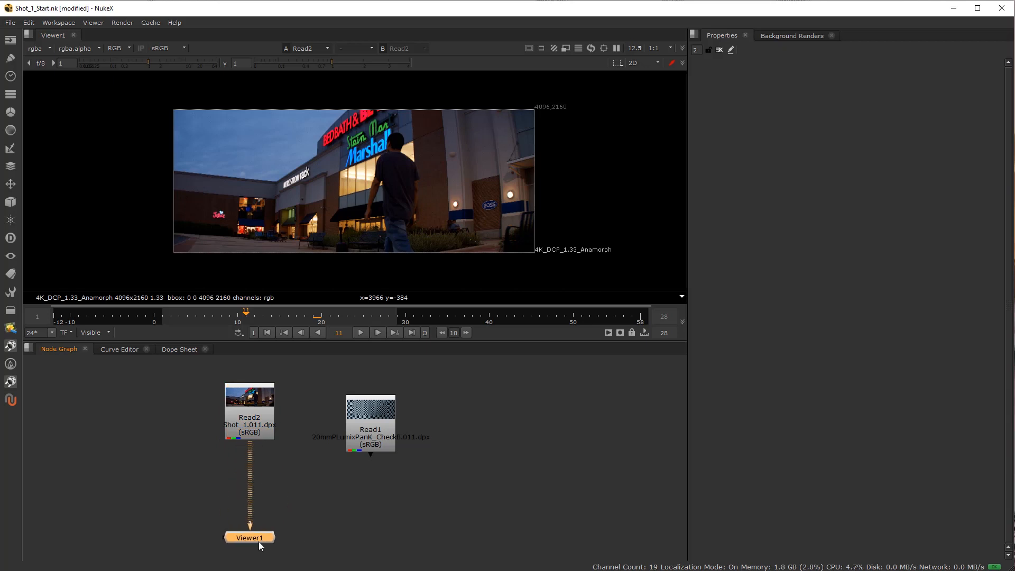
left_click(221, 489)
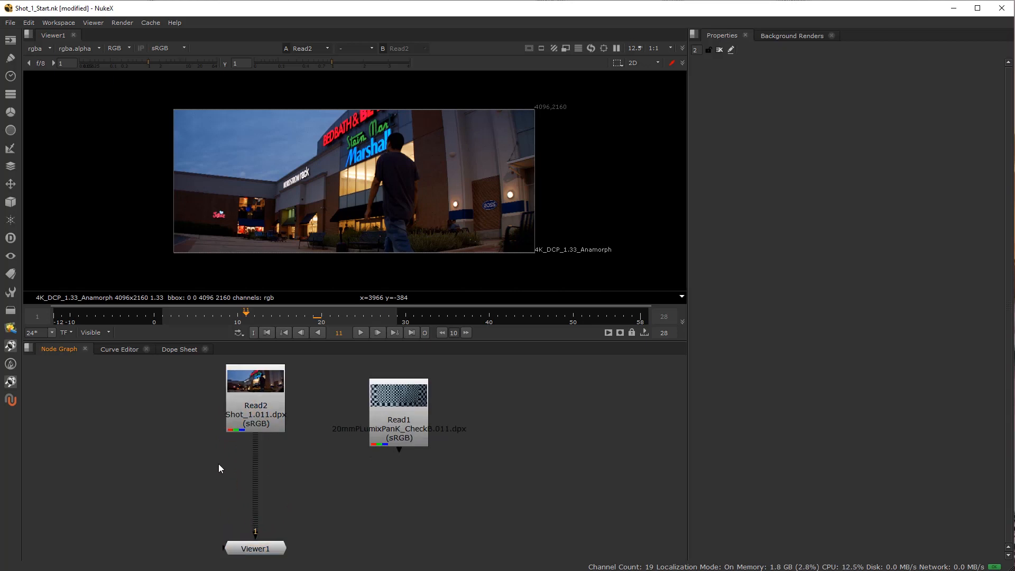
Examine the walking man and the storefront walls in the Shot_1 footage up close, with the viewer enlarged and restored.
left_click_drag(407, 423, 416, 416)
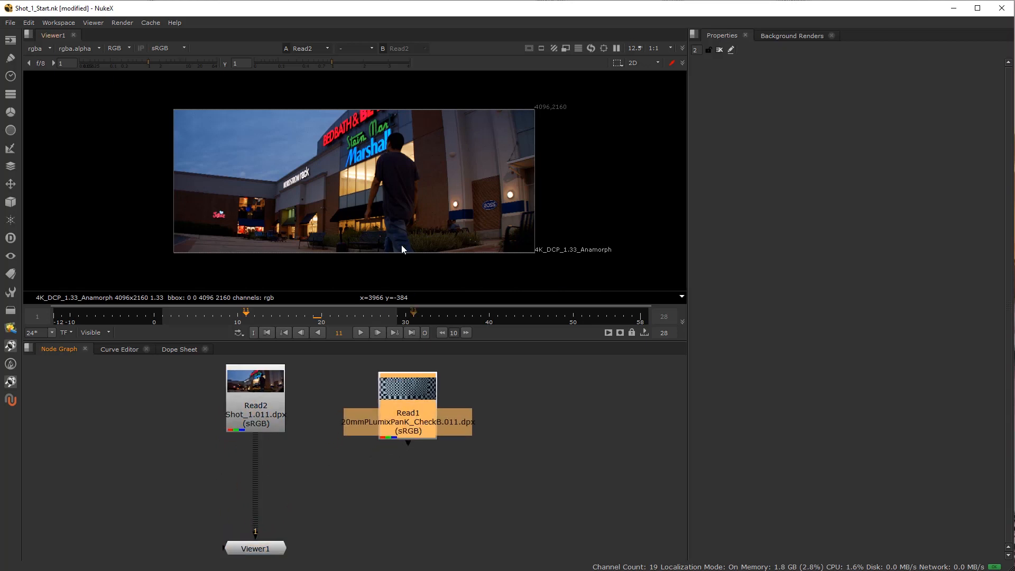
scroll(499, 190, "up", 5)
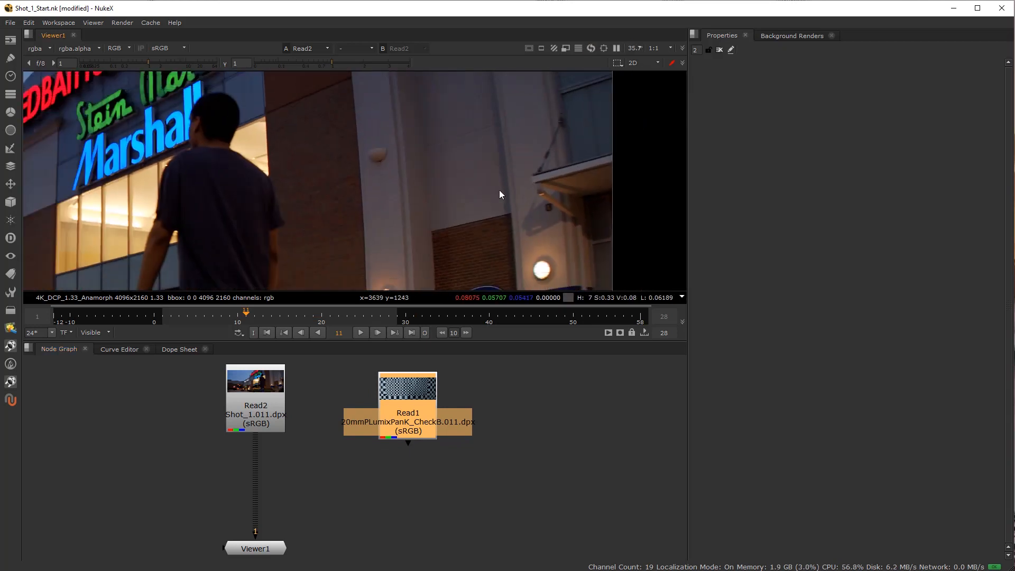
key("space")
scroll(557, 340, "up", 1)
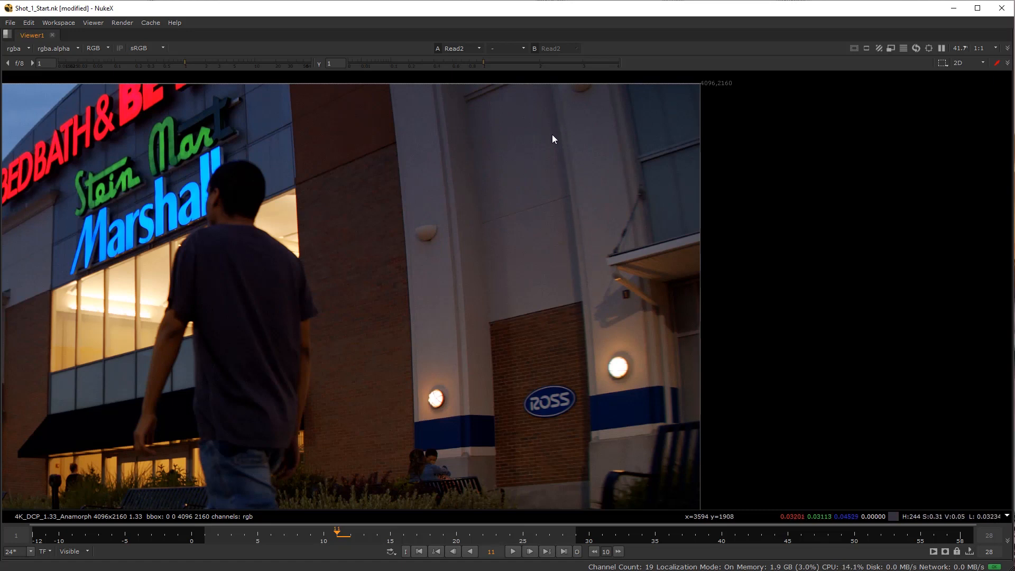
key("space")
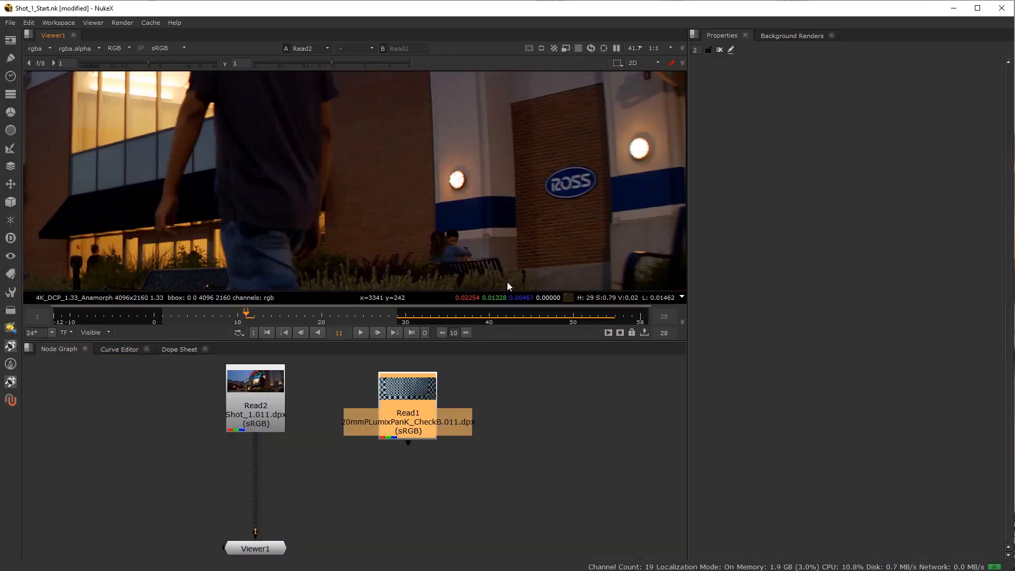
scroll(459, 177, "down", 3)
scroll(459, 178, "down", 1)
left_click_drag(459, 177, 491, 213)
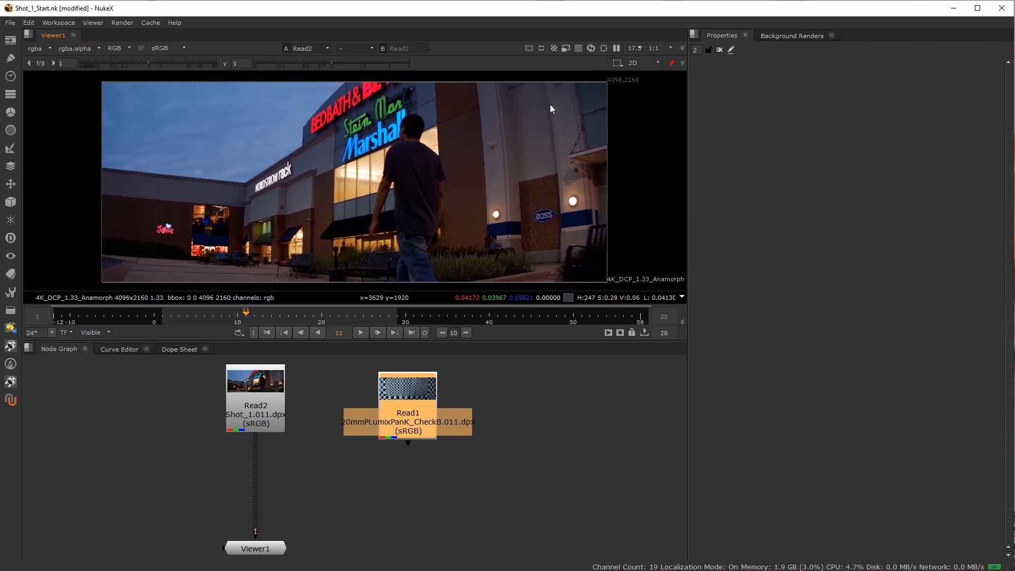
Move Read1 up slightly, connect it to Viewer1 and fit its whole checkerboard frame in view.
left_click(434, 519)
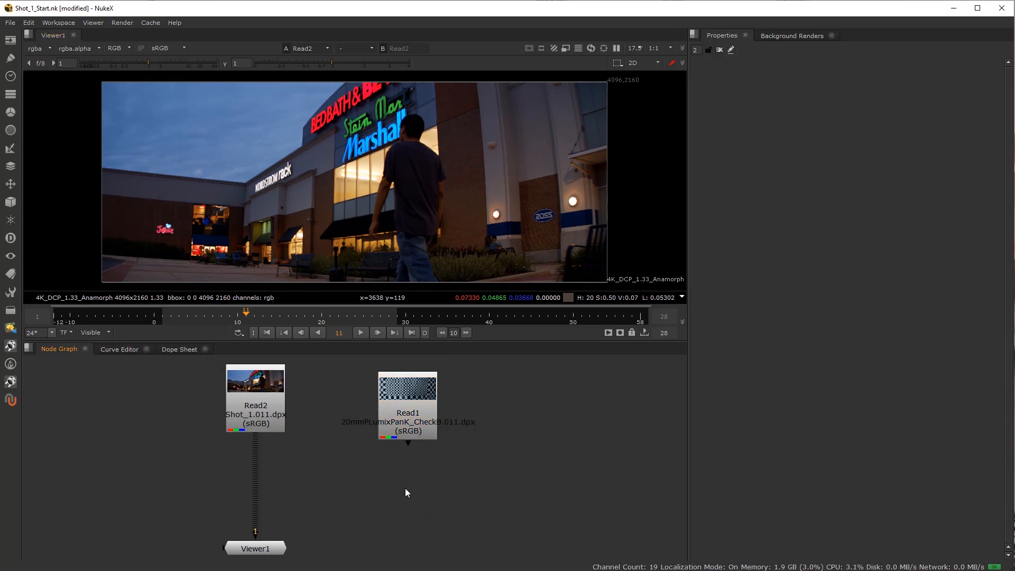
left_click_drag(396, 415, 407, 405)
key("1")
scroll(421, 195, "up", 3)
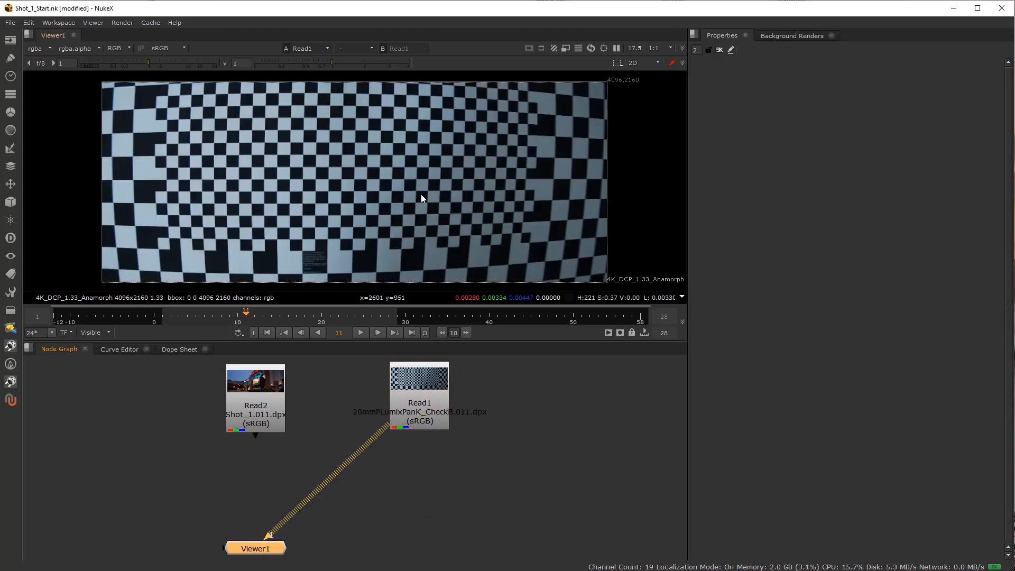
scroll(398, 208, "down", 4)
scroll(396, 211, "up", 4)
scroll(397, 223, "down", 3)
left_click_drag(397, 223, 378, 225)
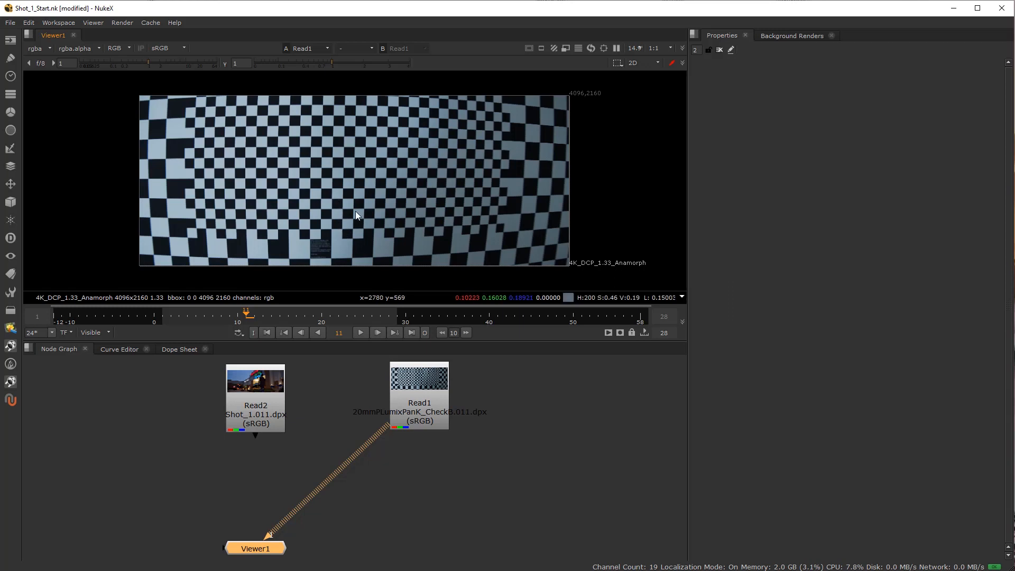
Scrub the checkerboard clip to frame 7 and deselect the nodes.
left_click(407, 390)
left_click_drag(320, 318, 212, 314)
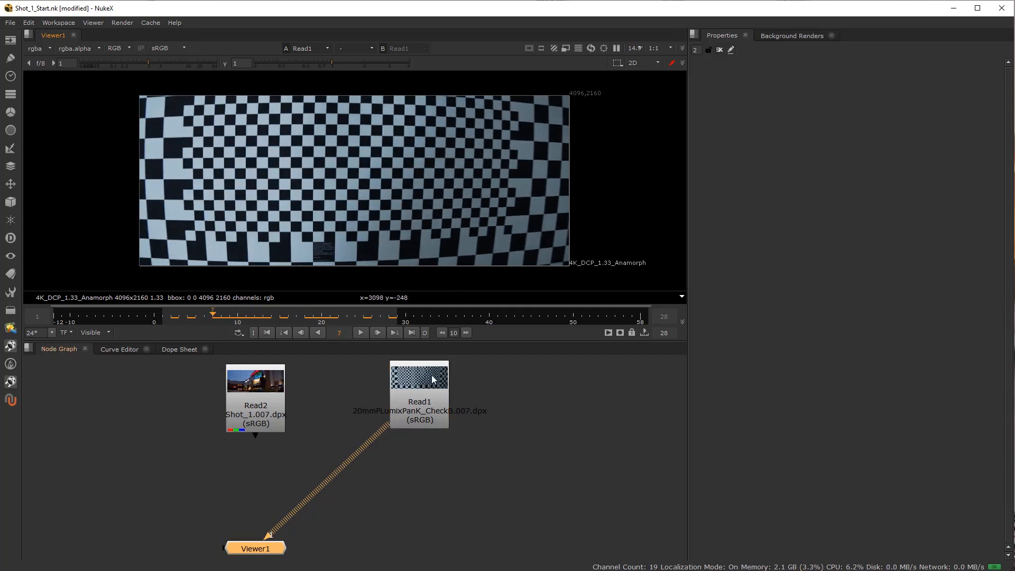
left_click(421, 460)
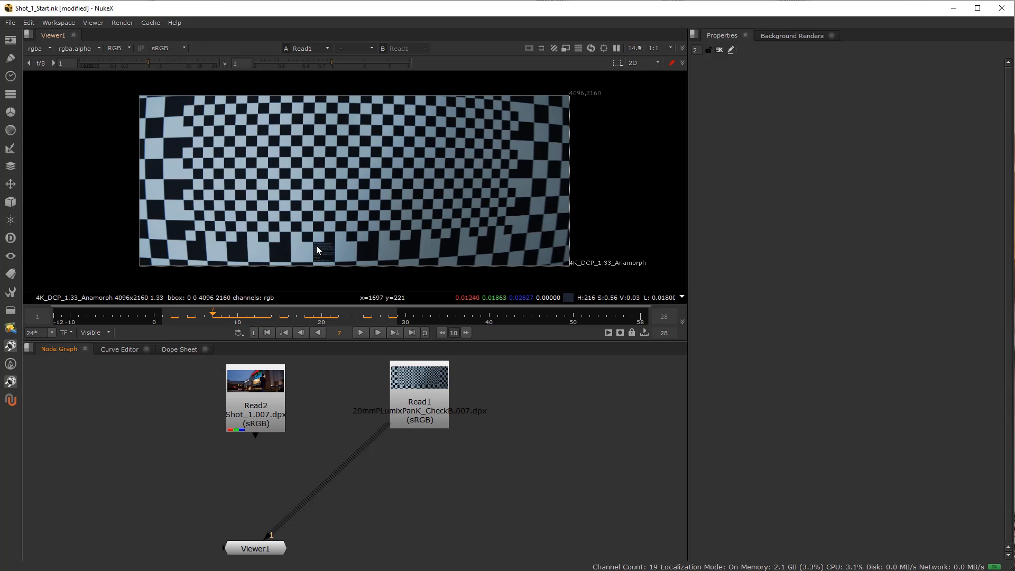
Examine the straightness of the checkerboard's lines at the frame's centre and along its right, top and bottom edges.
scroll(233, 180, "up", 4)
scroll(234, 181, "up", 5)
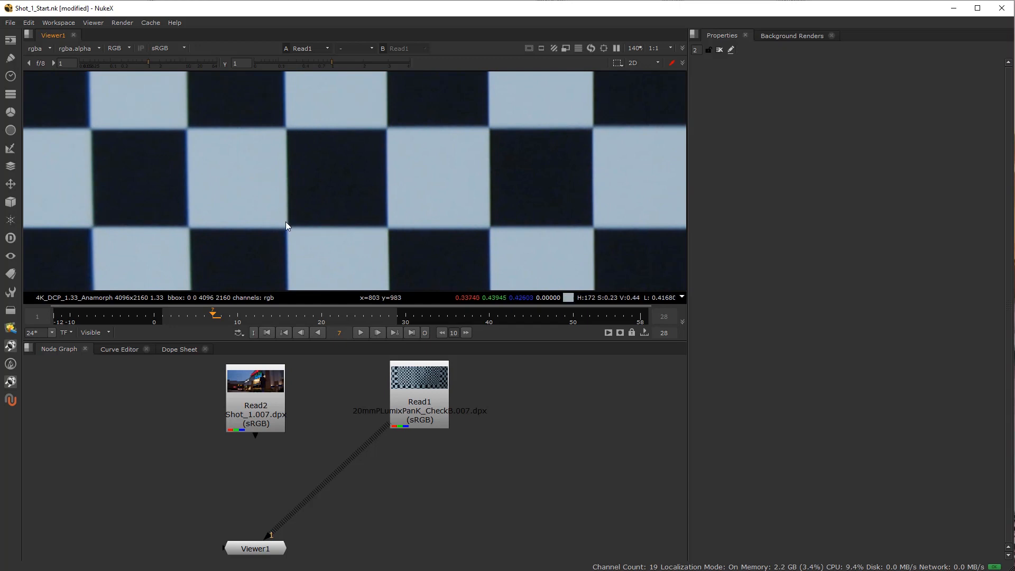
scroll(296, 147, "down", 8)
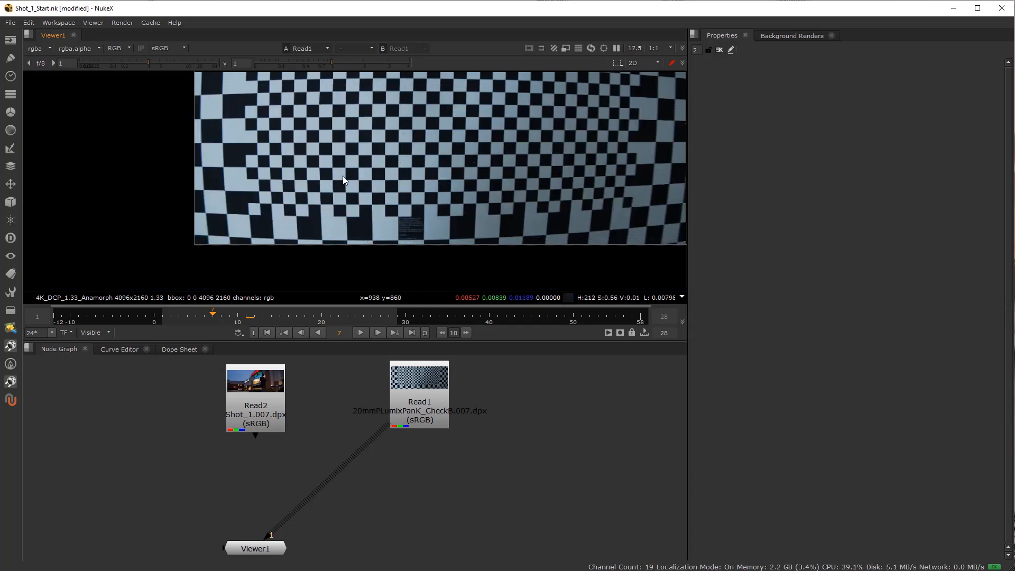
scroll(344, 189, "up", 2)
scroll(375, 198, "up", 2)
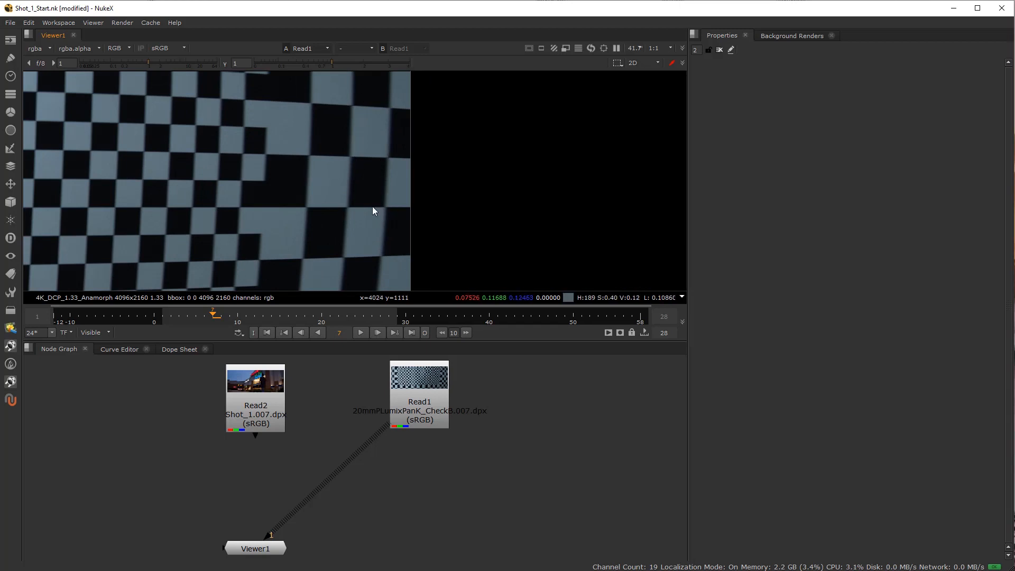
scroll(188, 164, "down", 5)
scroll(236, 151, "up", 8)
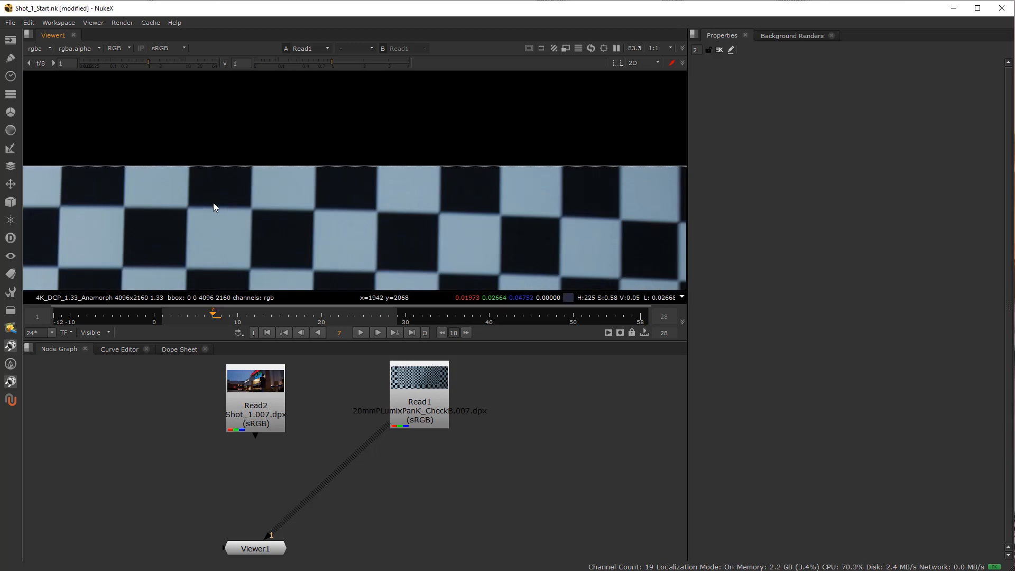
scroll(192, 199, "down", 5)
left_click_drag(217, 252, 286, 74)
left_click_drag(287, 189, 287, 121)
scroll(246, 194, "up", 3)
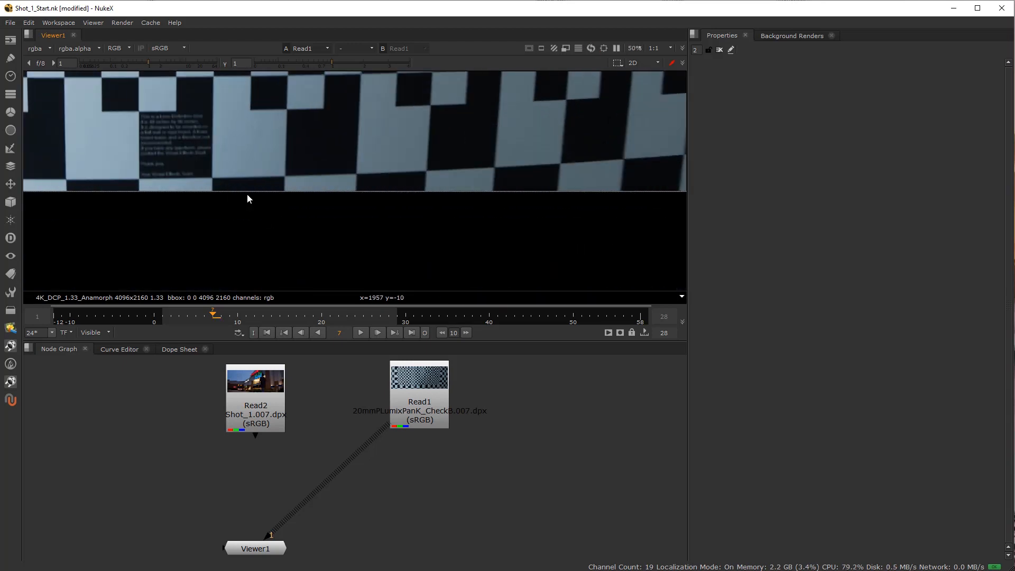
scroll(320, 157, "down", 6)
left_click_drag(320, 158, 357, 268)
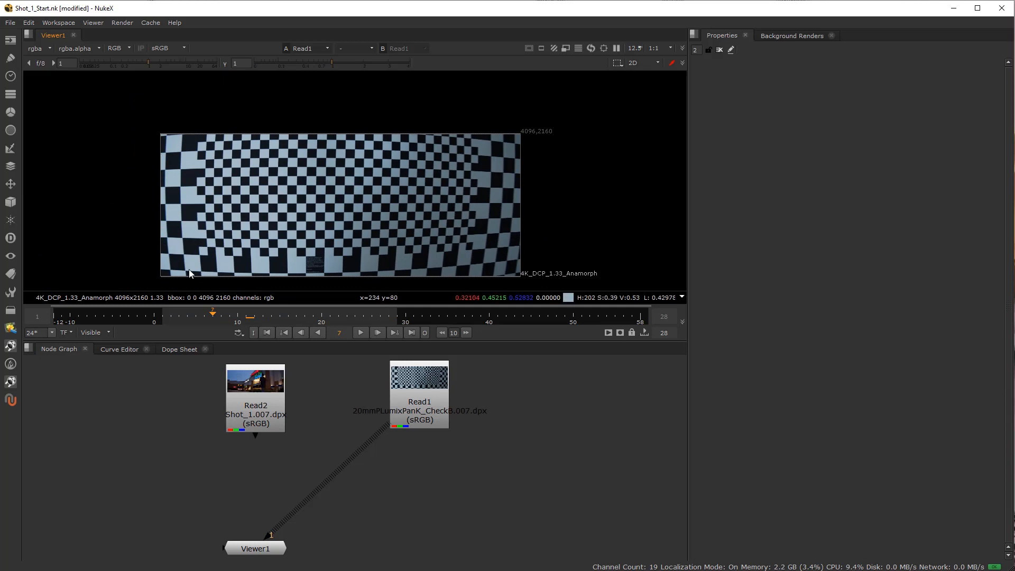
left_click_drag(200, 245, 220, 173)
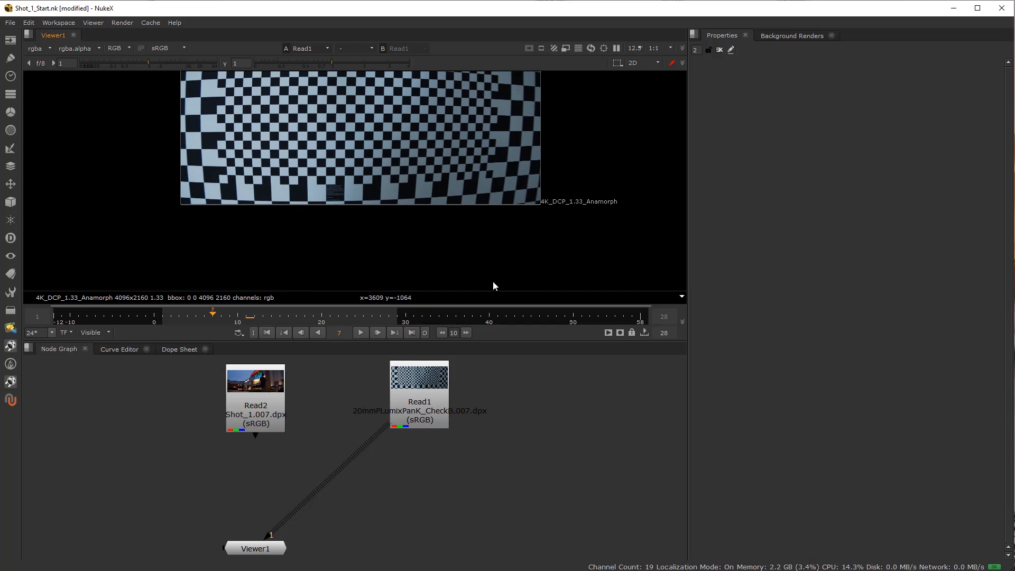
scroll(300, 189, "down", 2)
left_click_drag(300, 189, 265, 233)
scroll(261, 210, "up", 2)
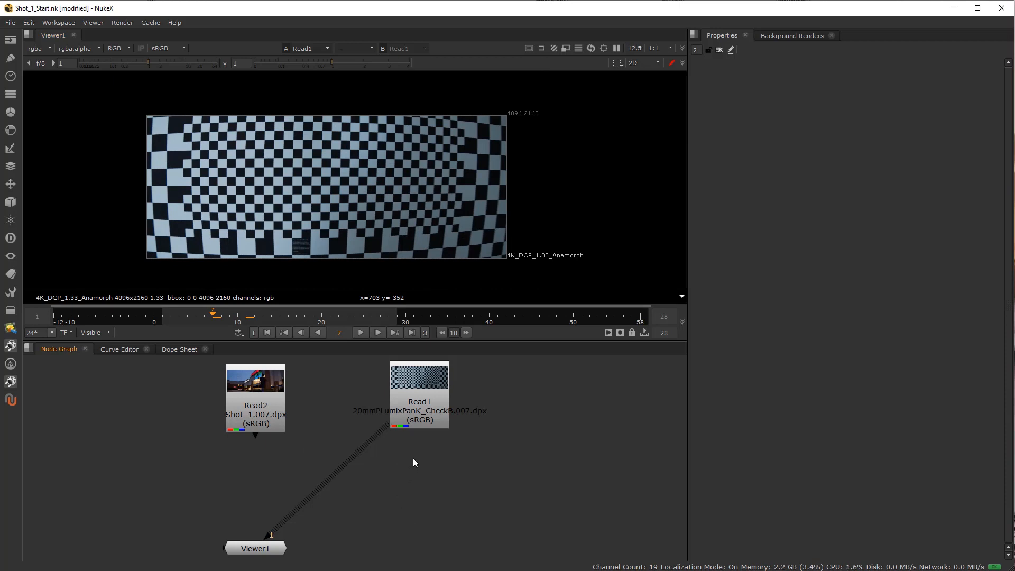
Add a LensDistortion node directly below Read1, between the checkerboard and Viewer1.
key("Tab")
type("le")
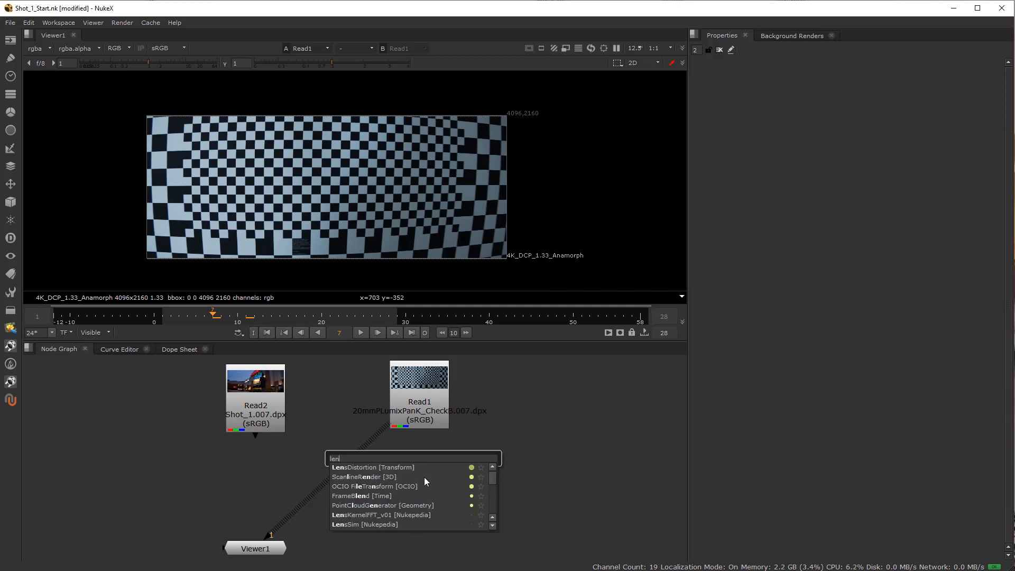
key("Escape")
left_click_drag(398, 476, 420, 471)
scroll(418, 476, "up", 2)
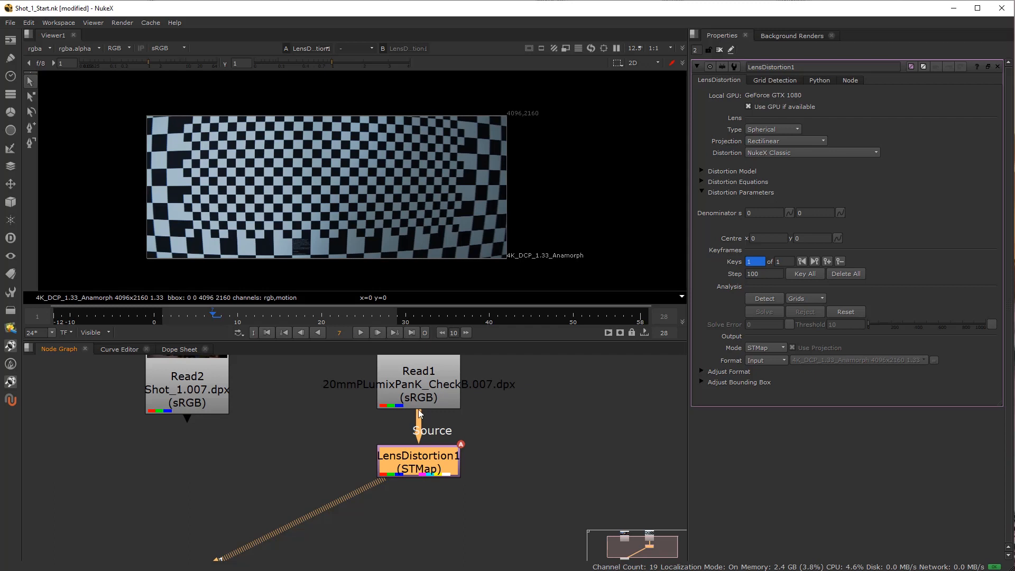
scroll(414, 425, "down", 1)
left_click_drag(414, 483, 410, 500)
left_click_drag(344, 441, 496, 514)
left_click(198, 480)
key("Tab")
type("3d")
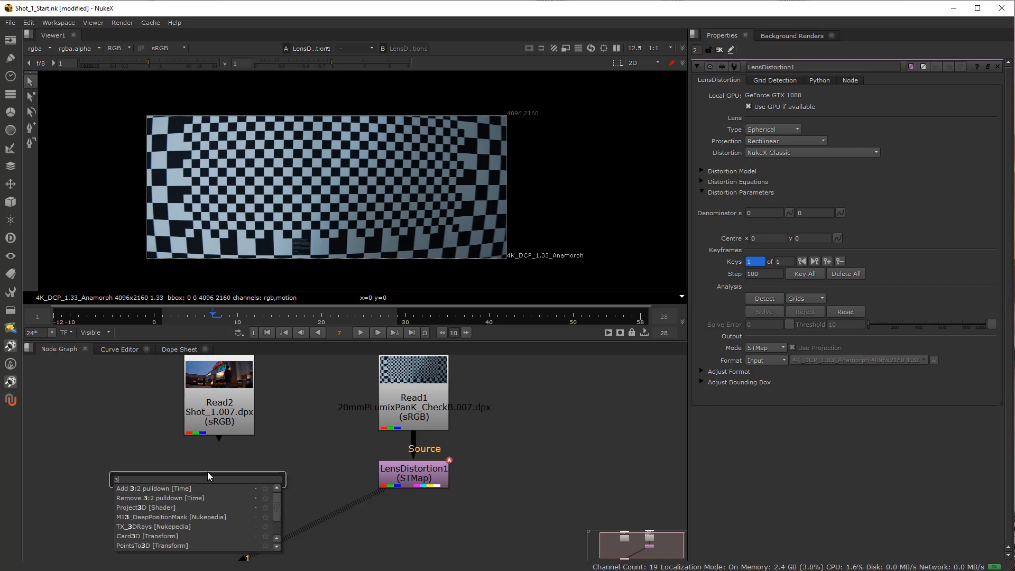
key("BackSpace")
key("BackSpace")
key("Escape")
Add a CameraTracker node below Read2 and line LensDistortion1 up beneath Read1.
key("Tab")
type("trad")
left_click(119, 475)
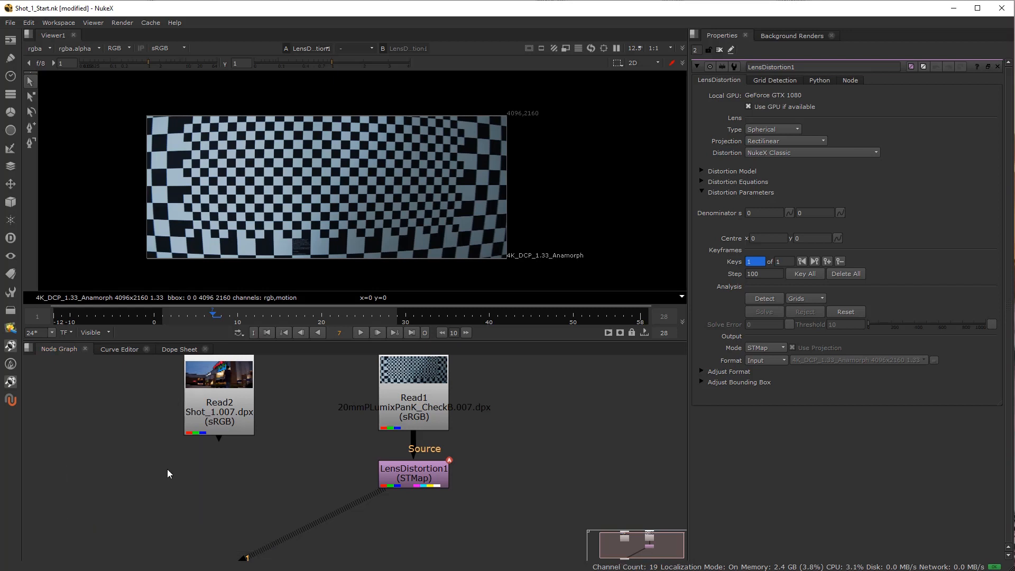
left_click_drag(152, 440, 231, 480)
left_click_drag(428, 477, 394, 491)
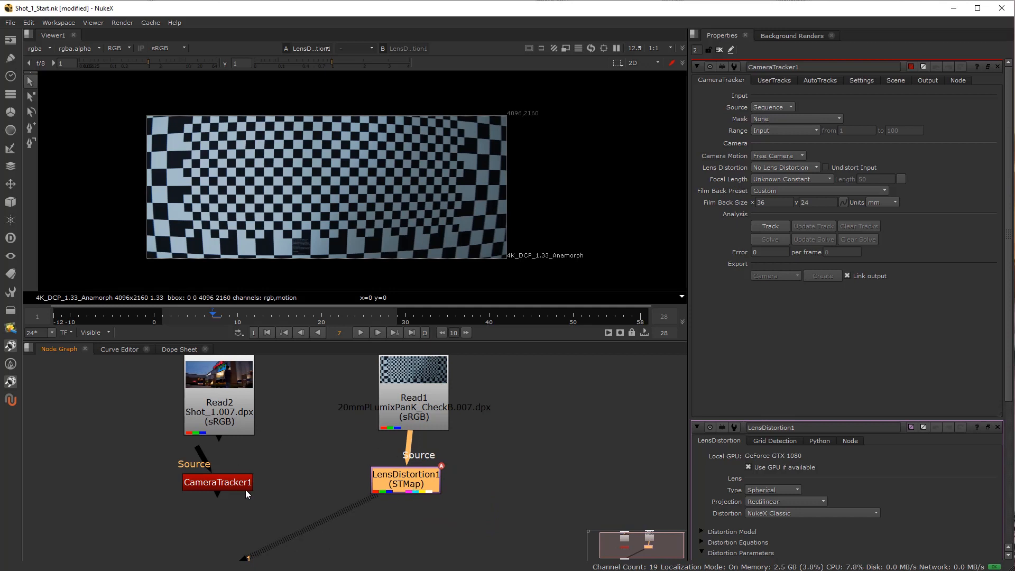
left_click_drag(400, 489, 408, 486)
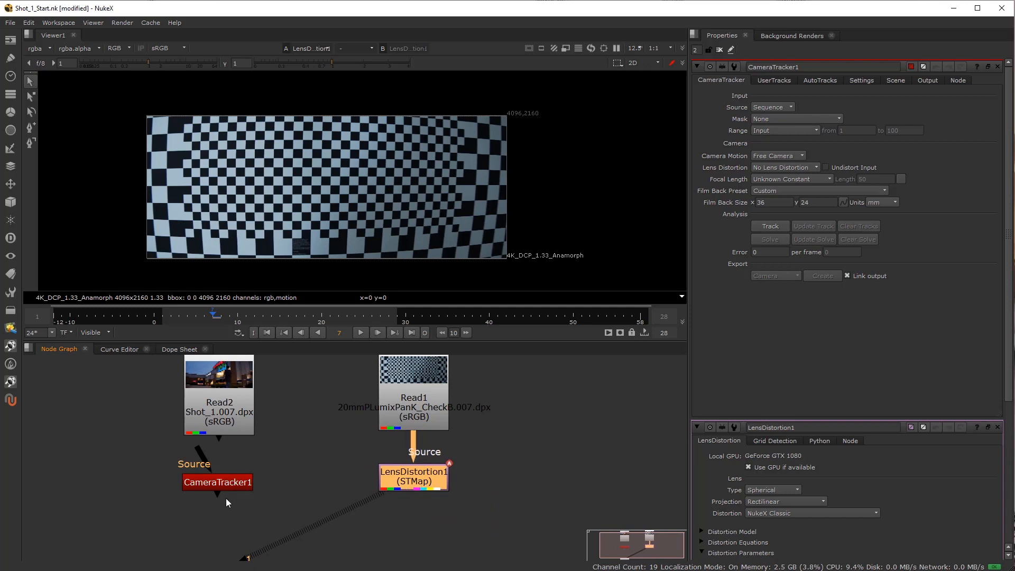
Close CameraTracker1's properties and set LensDistortion1's output mode to Undistort.
double_click(415, 483)
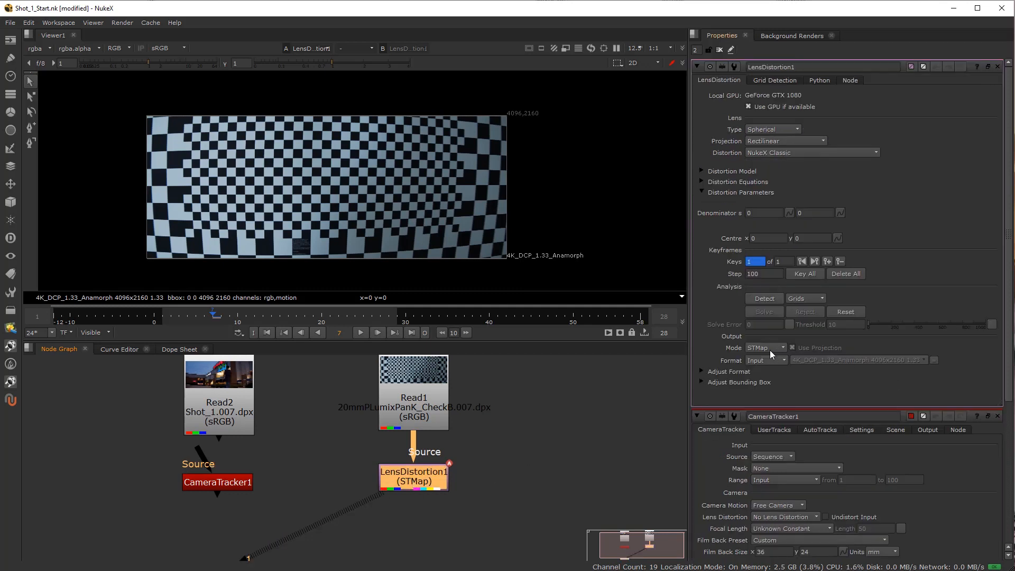
left_click(997, 416)
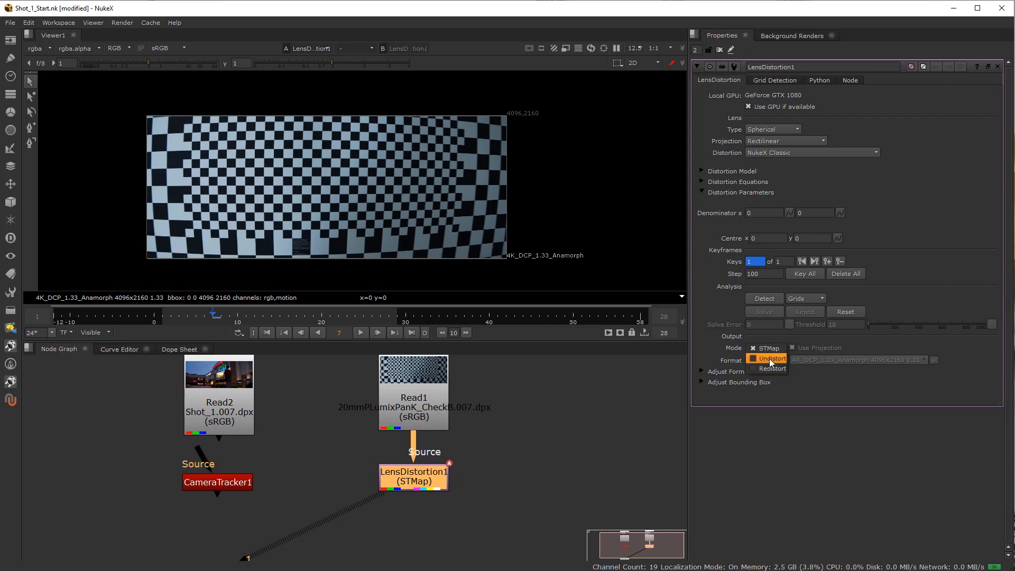
left_click(769, 357)
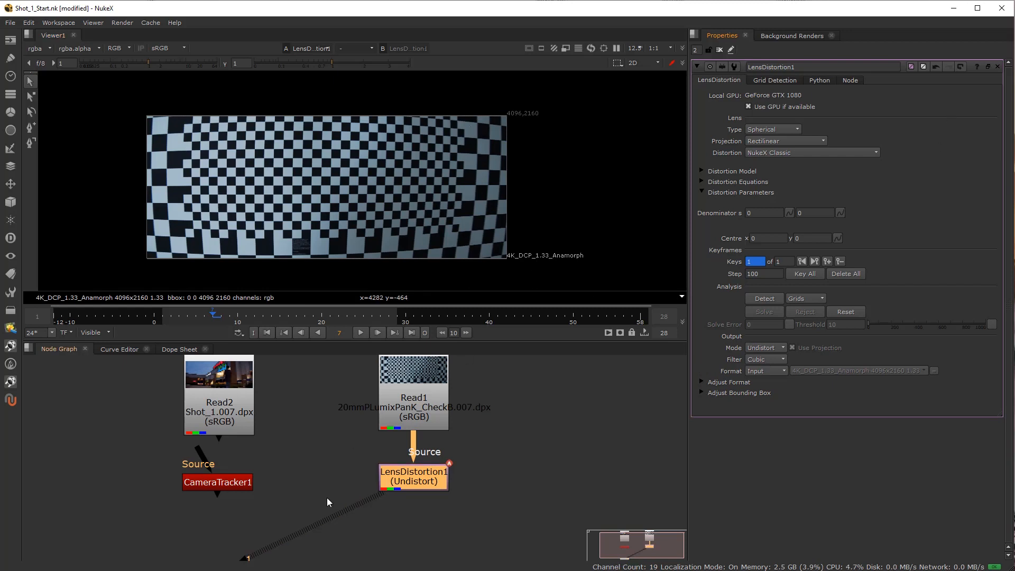
Look across the ground grid from a low angle in the 3D view and return to the 2D view.
key("Tab")
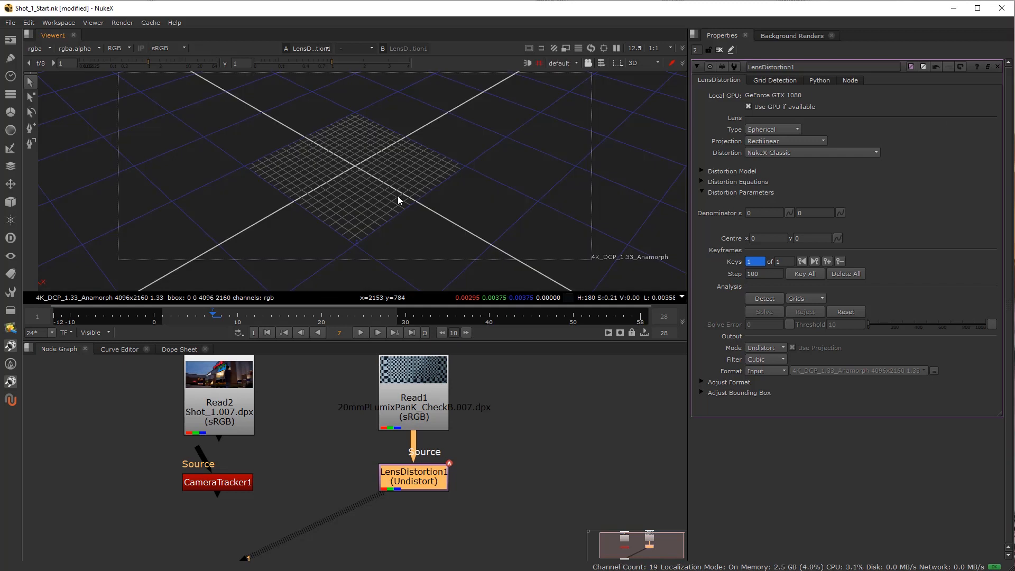
left_click_drag(397, 196, 388, 142)
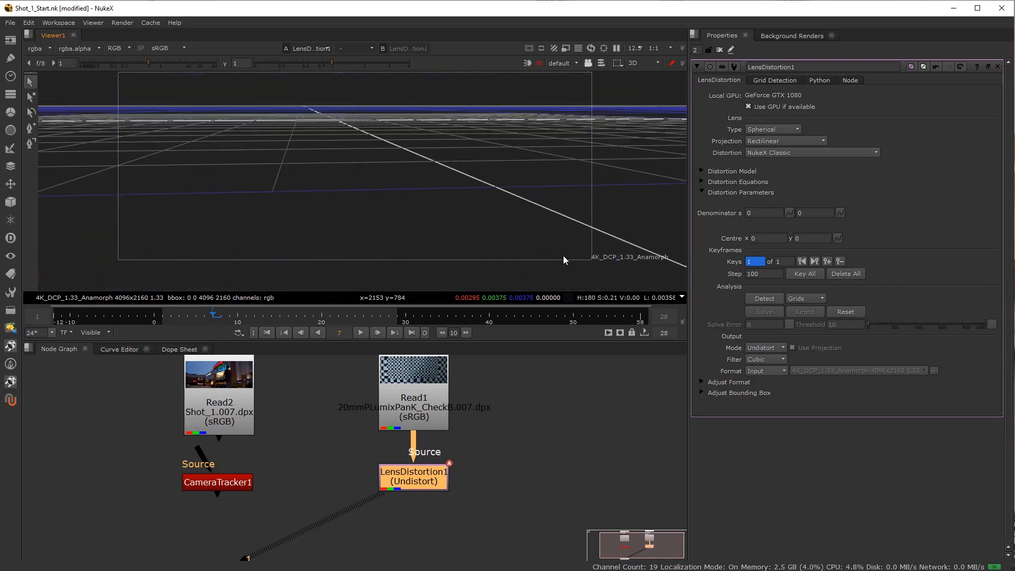
left_click_drag(549, 256, 482, 223)
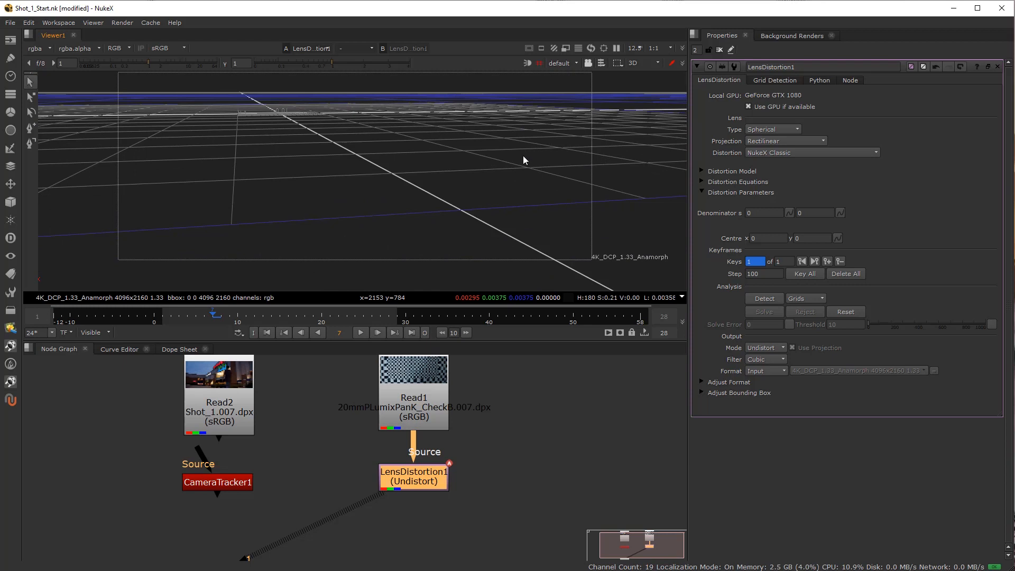
key("Tab")
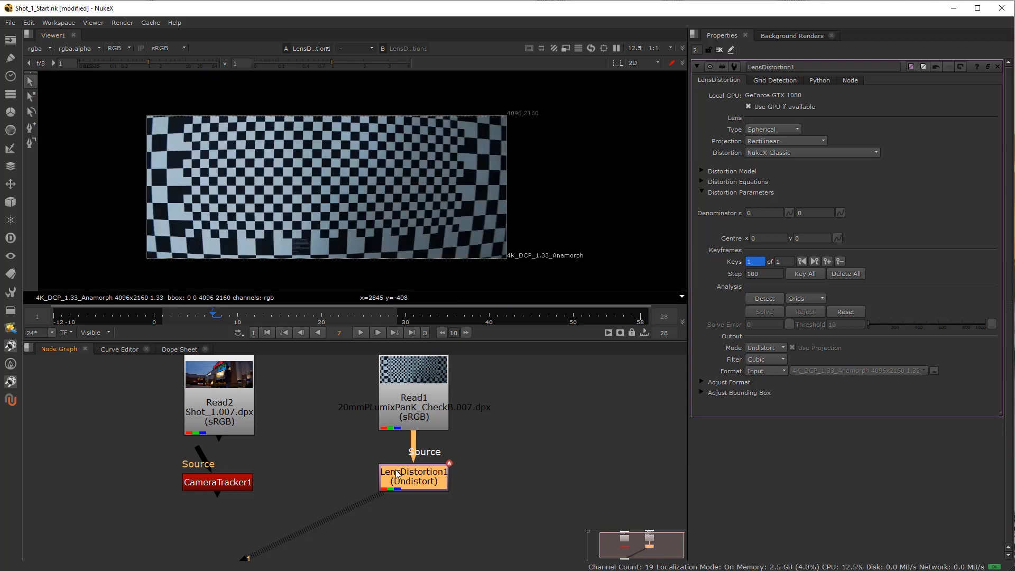
Show LensDistortion1's distortion equations and model, and compare its parameters with the lens type at Anamorphic and back at Spherical.
left_click(703, 182)
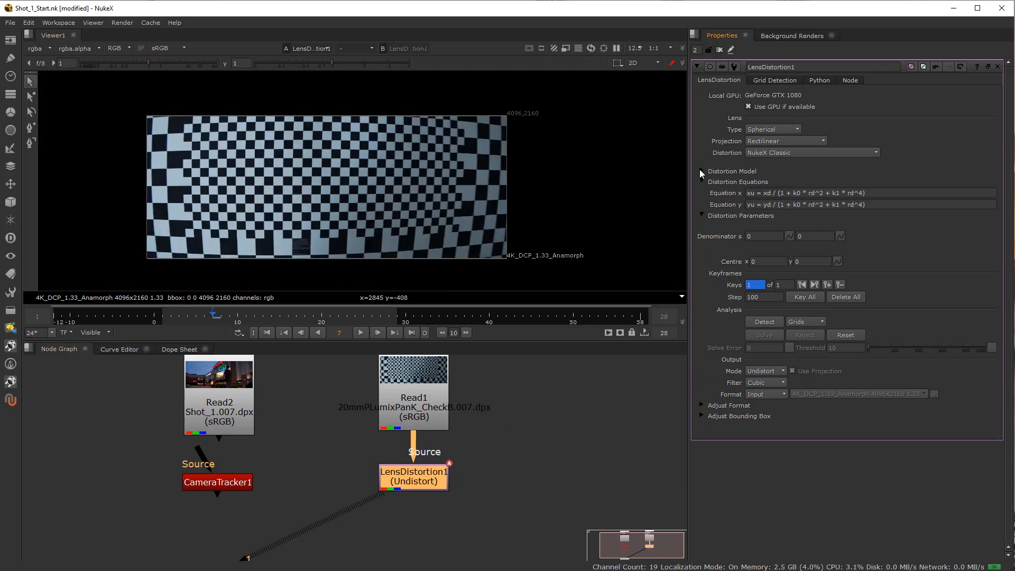
left_click(704, 171)
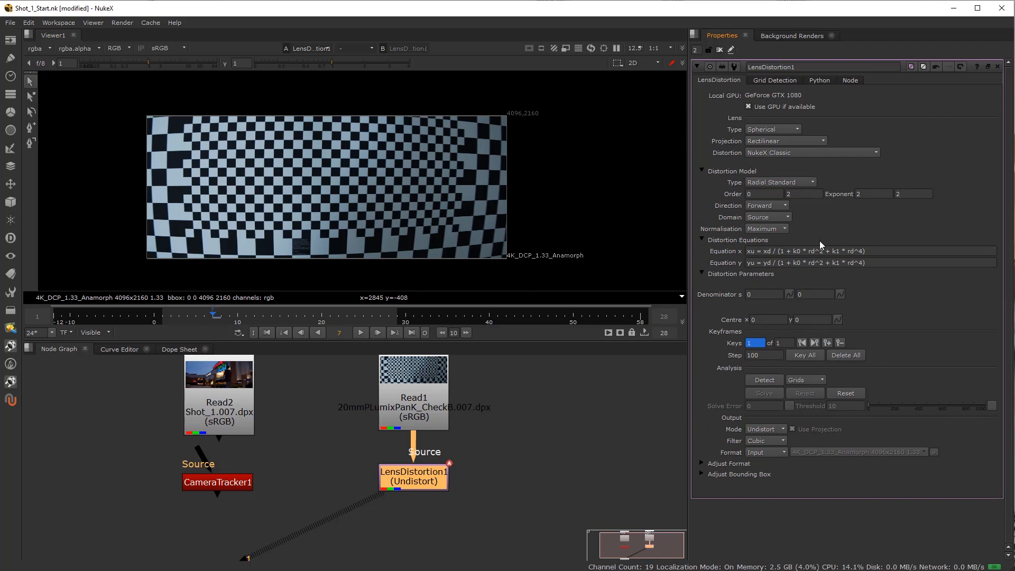
left_click(783, 128)
left_click(782, 141)
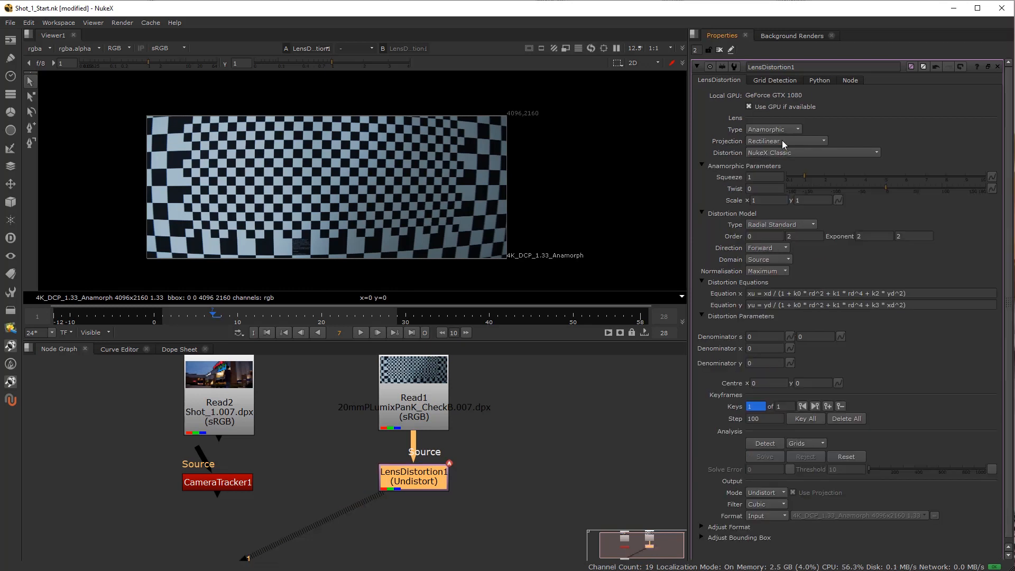
left_click(779, 126)
left_click(779, 123)
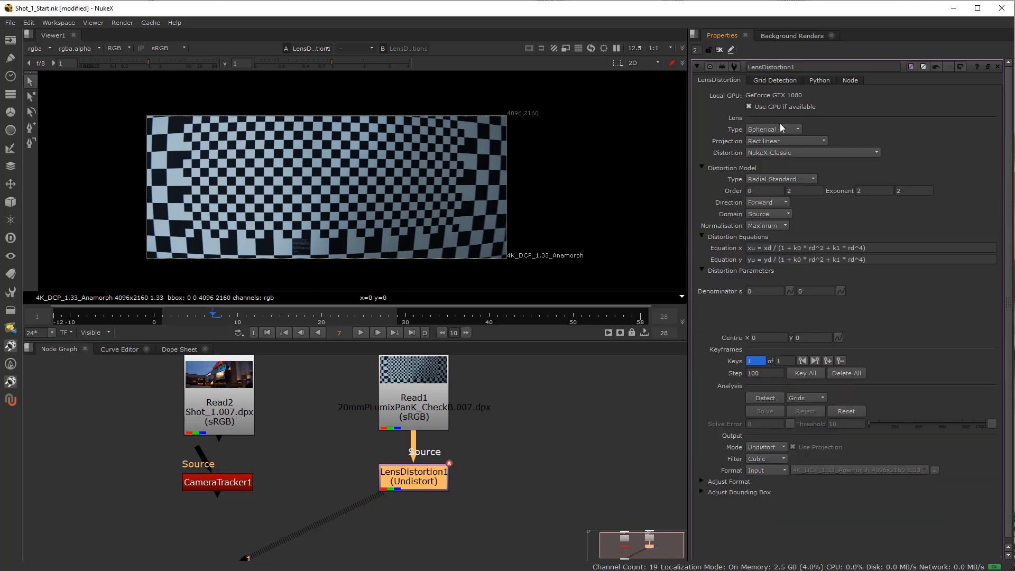
Compare LensDistortion1's parameters for Spherical and Anamorphic lenses, and leave the lens type set to Anamorphic.
left_click(778, 130)
left_click(776, 129)
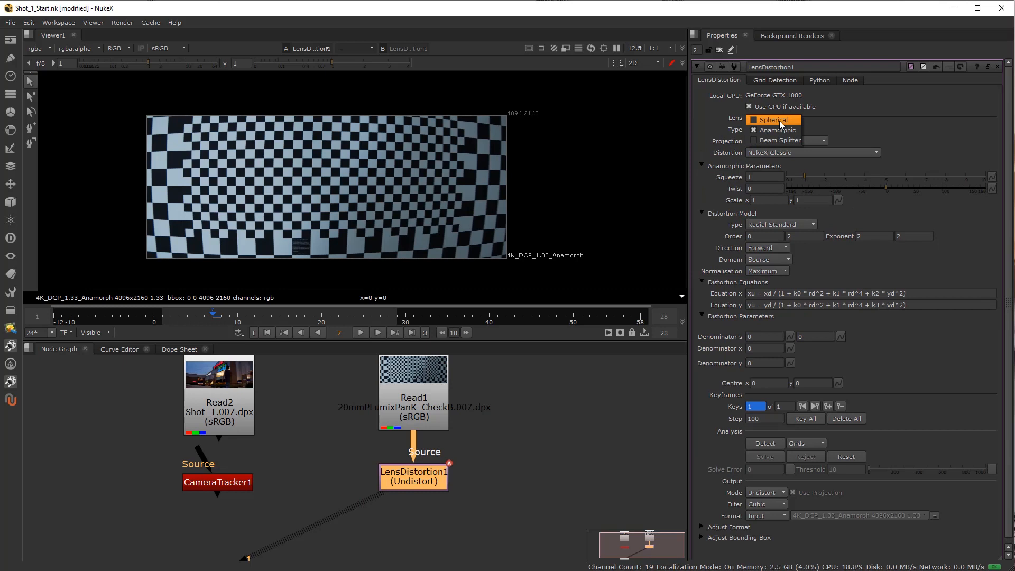
left_click(779, 120)
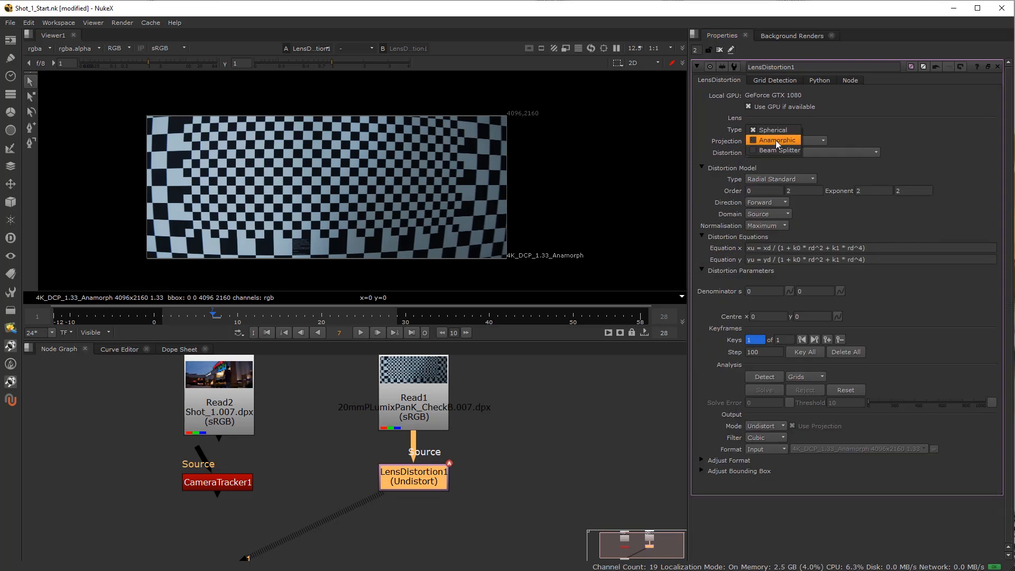
left_click(775, 141)
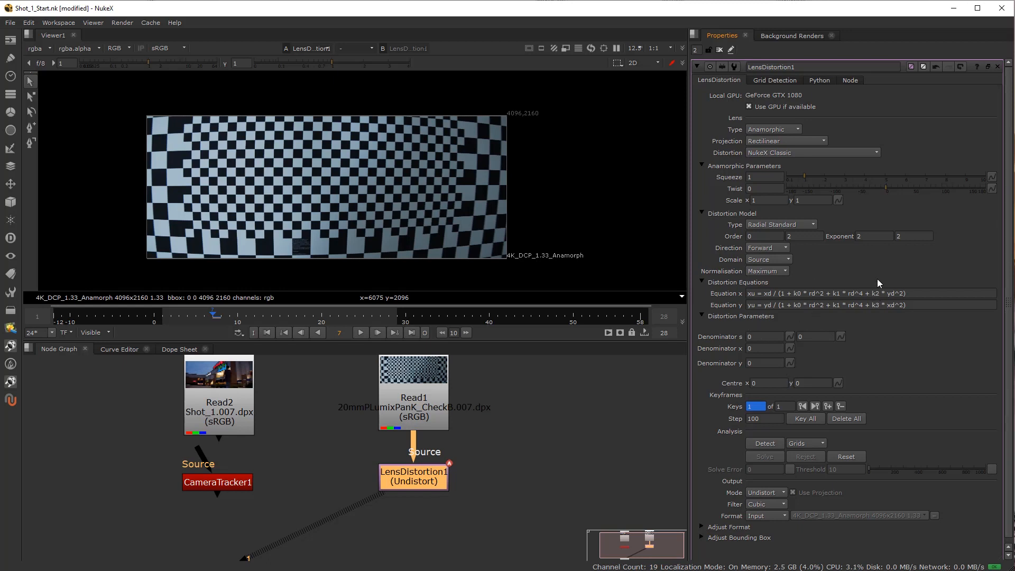
left_click(792, 132)
left_click(790, 122)
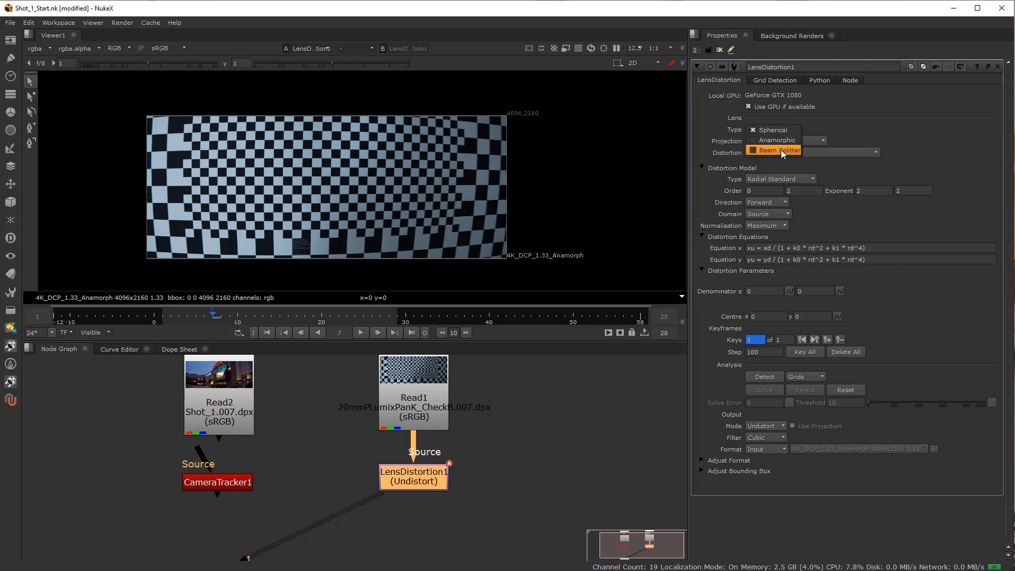
left_click(789, 142)
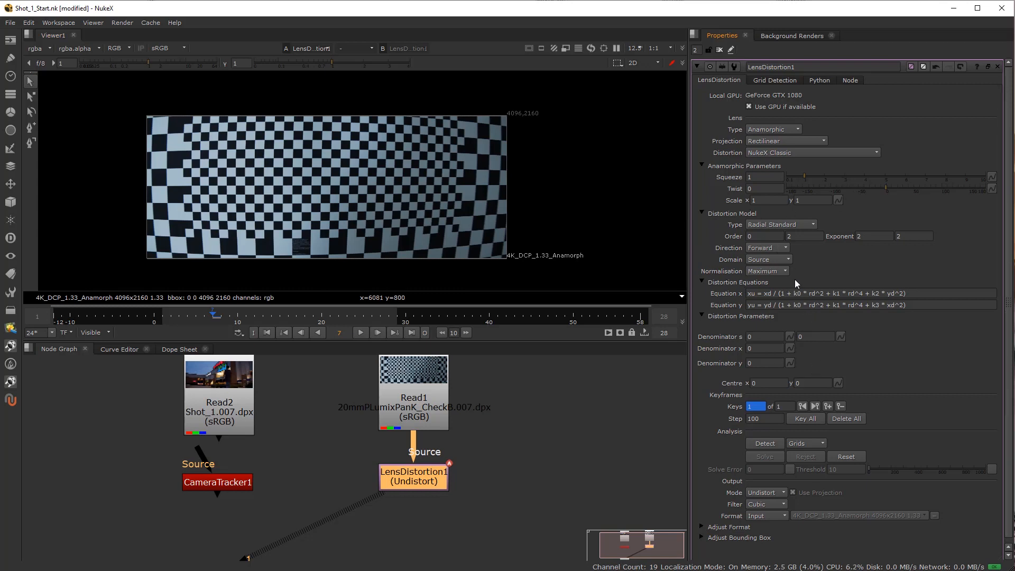
Look through the available distortion model types and the distortion presets, including the 3DEqualizer ones, without changing them.
left_click(791, 224)
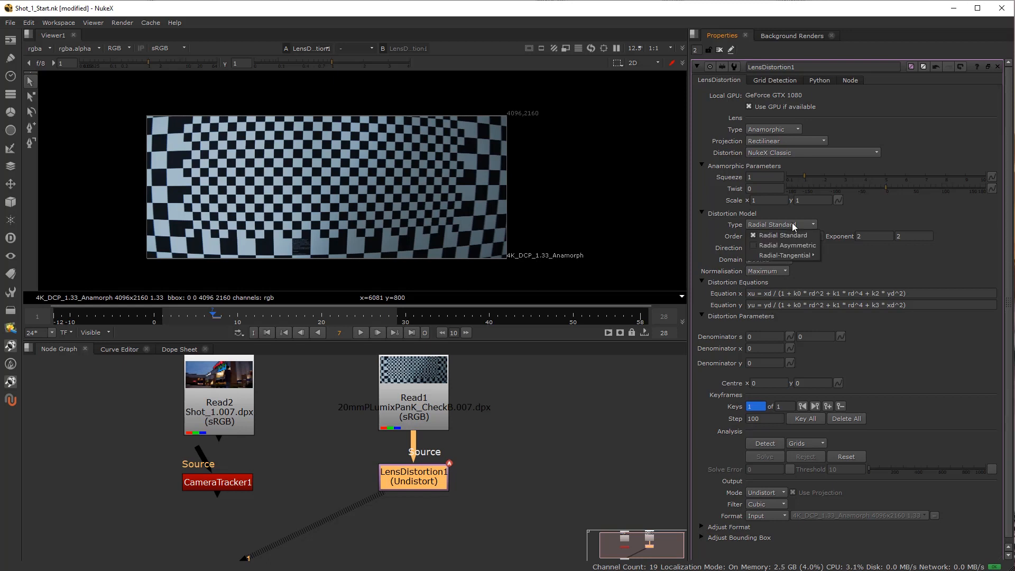
left_click(858, 217)
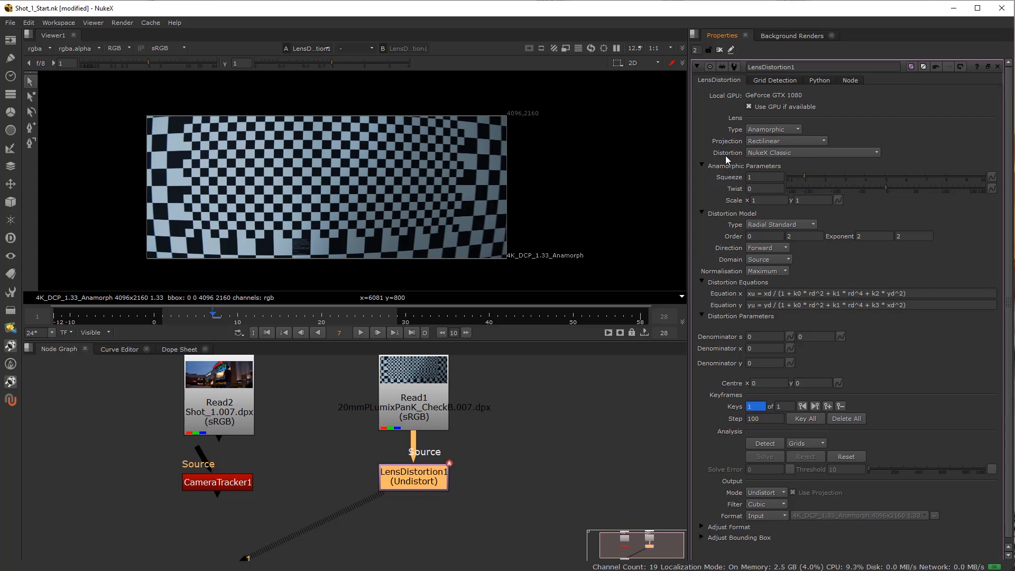
left_click(782, 153)
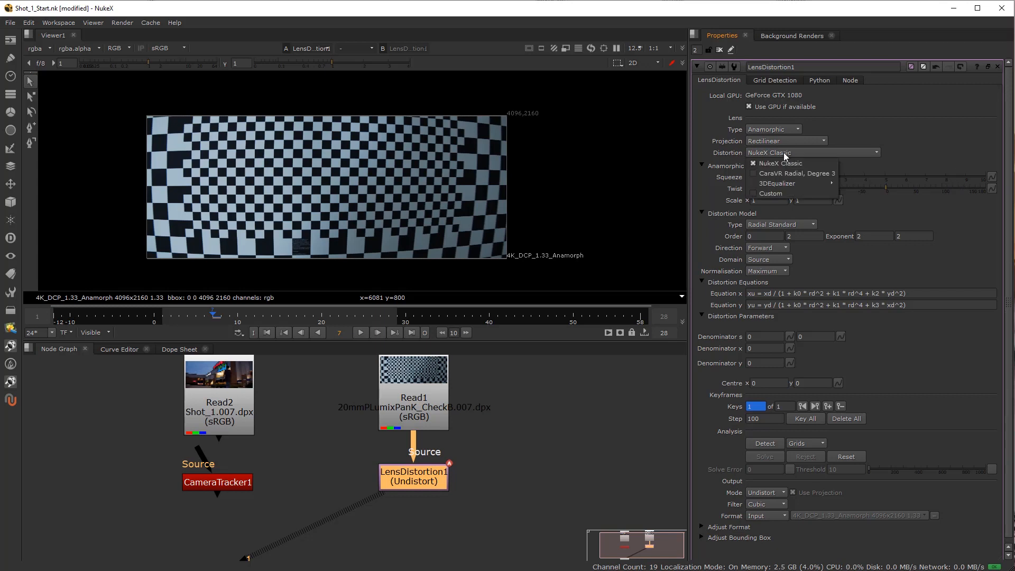
left_click(865, 116)
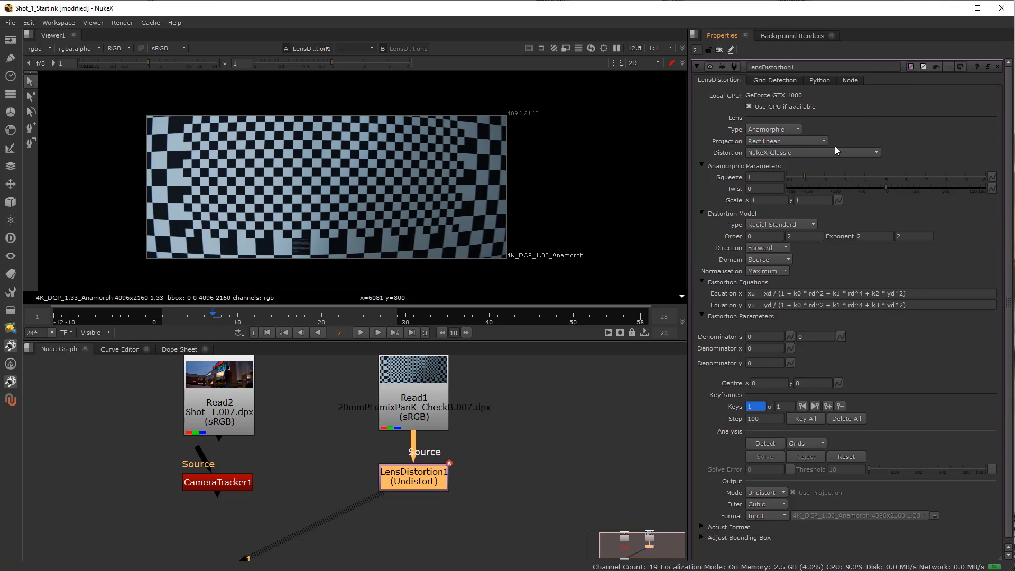
left_click(832, 149)
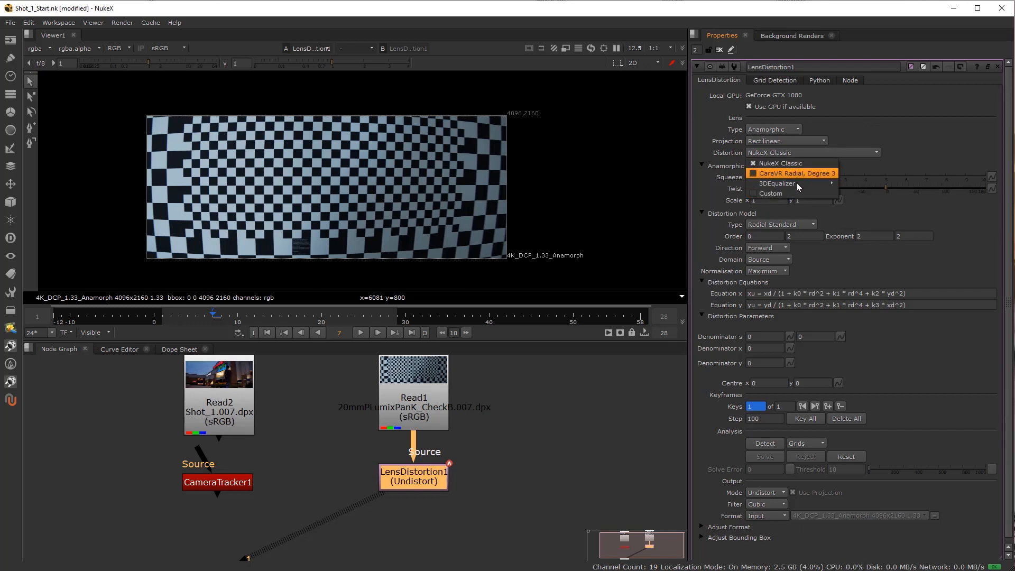
mouse_move(799, 187)
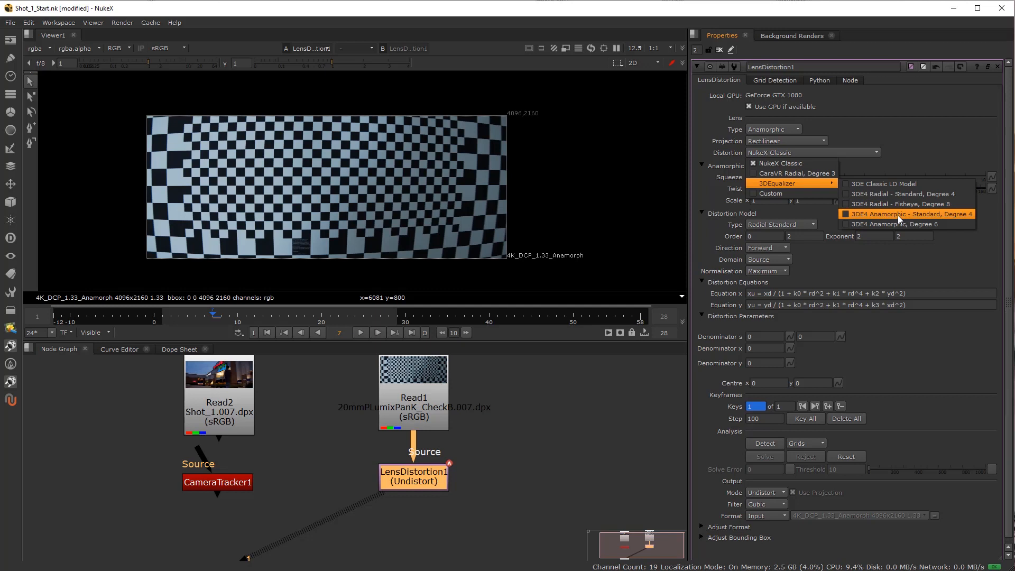
left_click(893, 161)
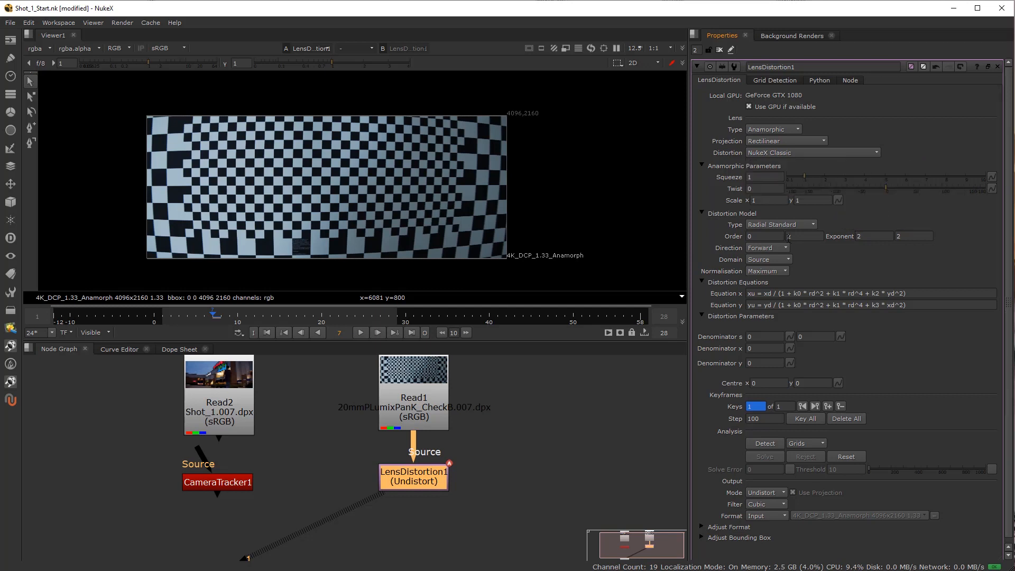
Set LensDistortion1's anamorphic squeeze to 1.33.
left_click(755, 177)
type("1.33")
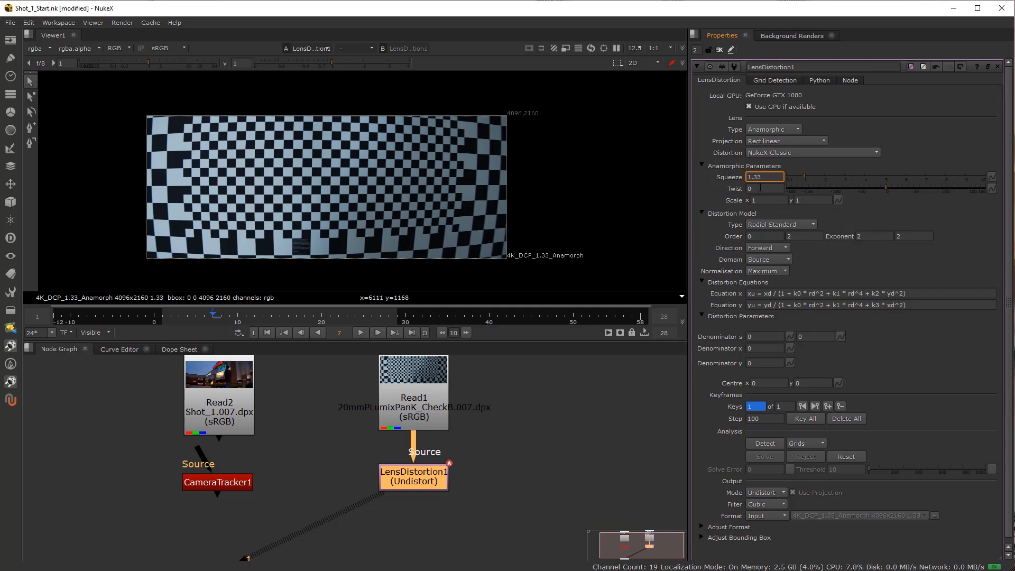
key("Tab")
left_click(767, 177)
left_click(764, 189)
scroll(726, 391, "down", 1)
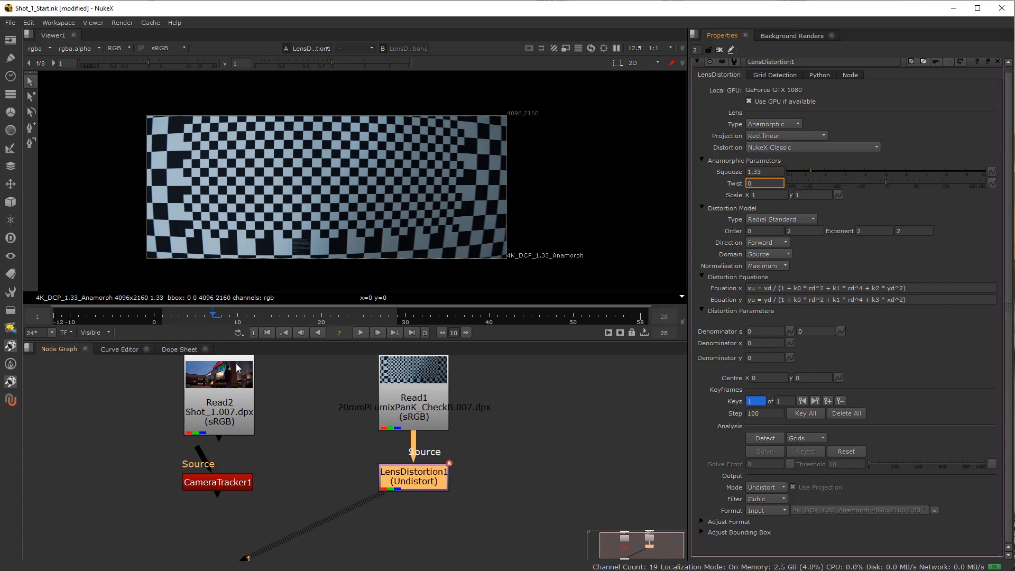
Check the timeline over the input frame range and play the checkerboard sequence, stopping at frame 8.
left_click(97, 333)
left_click(100, 354)
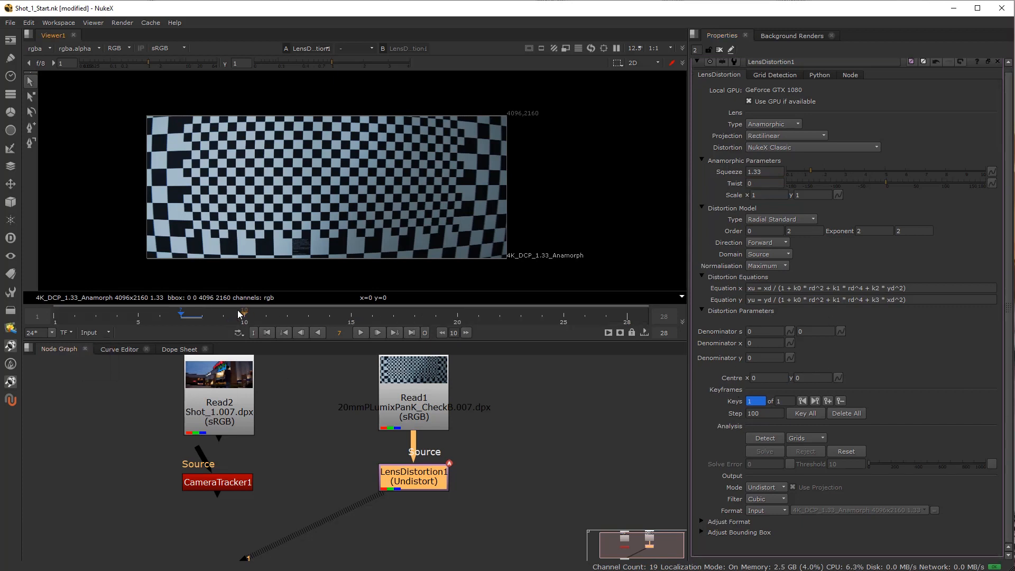
left_click(168, 318)
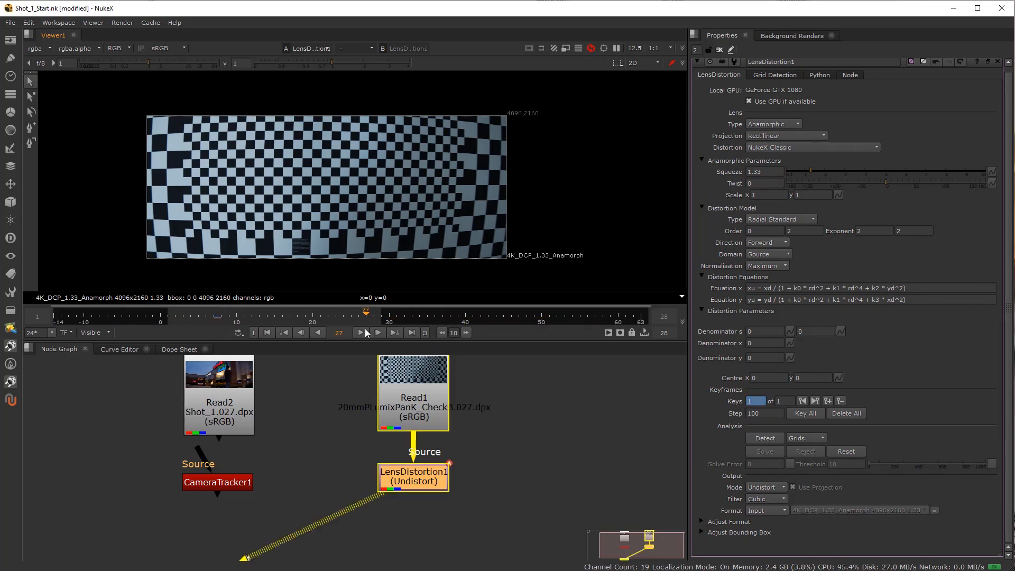
left_click(361, 332)
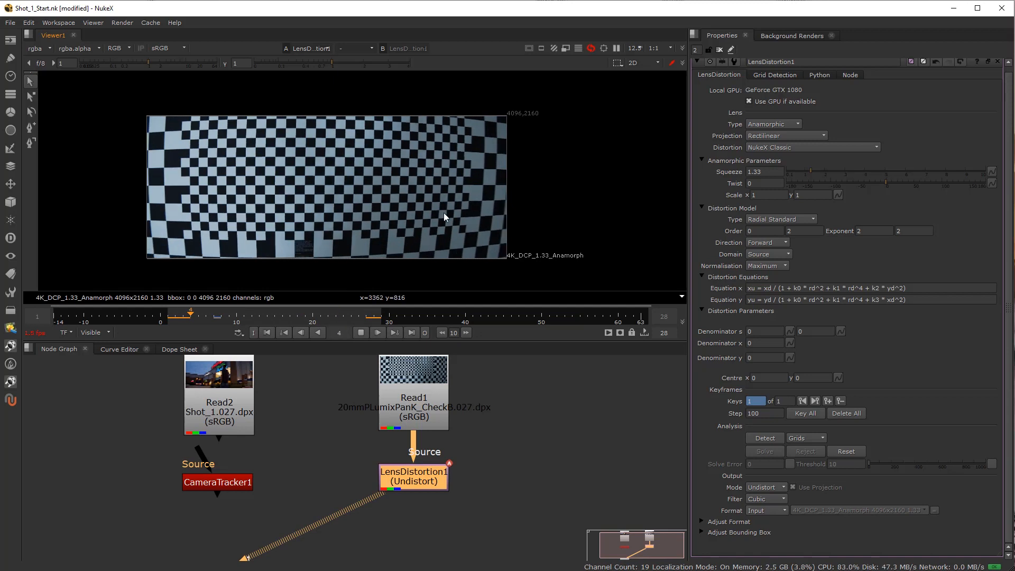
left_click(361, 332)
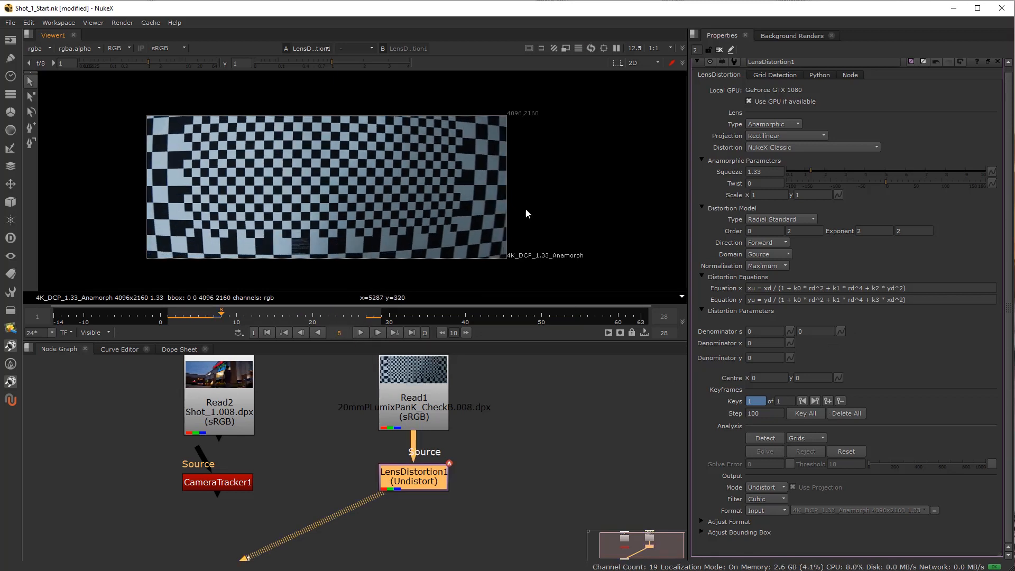
Set LensDistortion1's keyframe step to 1, key all frames of the checkerboard sequence and go to frame 11.
double_click(764, 416)
type("1")
left_click(785, 402)
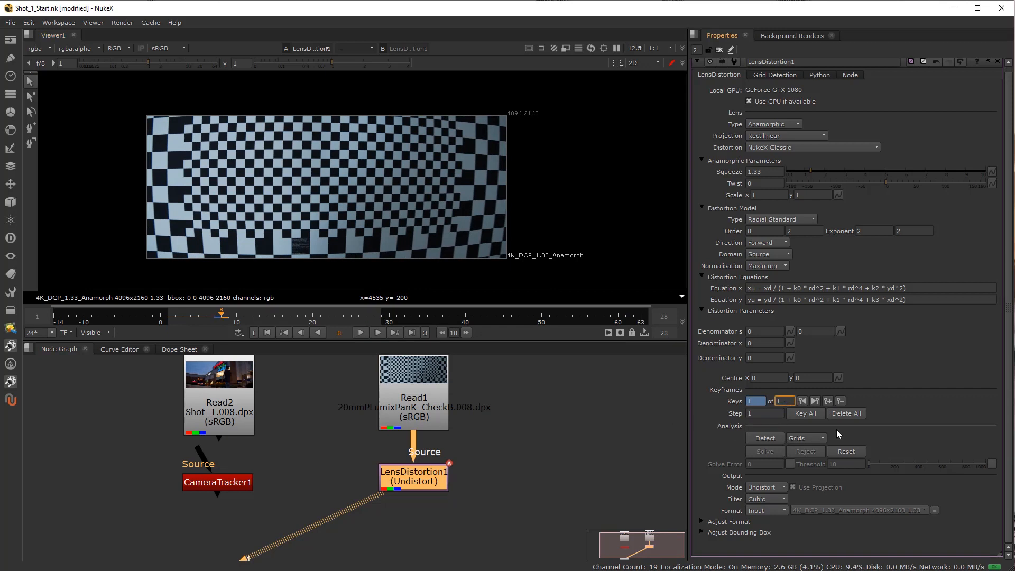
left_click(805, 414)
left_click_drag(221, 315, 243, 315)
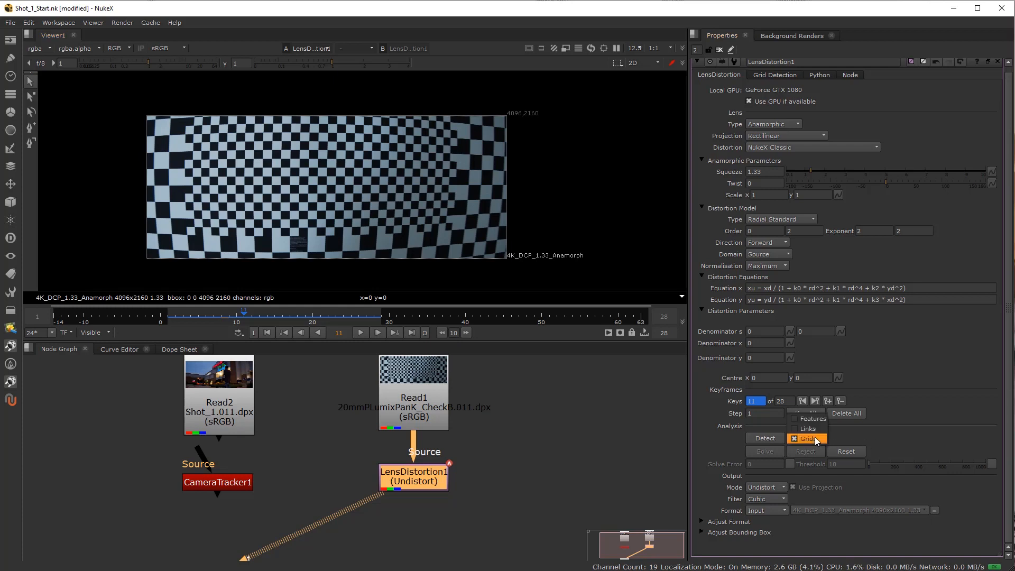
Detect the grids on all keyframes and check the detected lines at frame 15 with the viewer gain lowered to about 0.015, restoring it to 1.
left_click(809, 438)
left_click(761, 437)
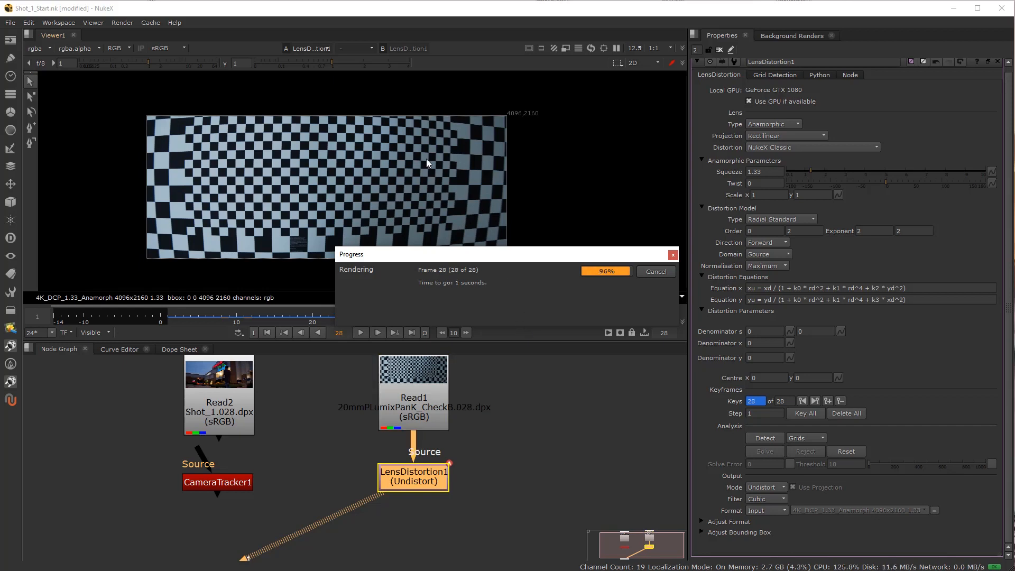
left_click_drag(148, 63, 84, 71)
left_click_drag(244, 316, 274, 327)
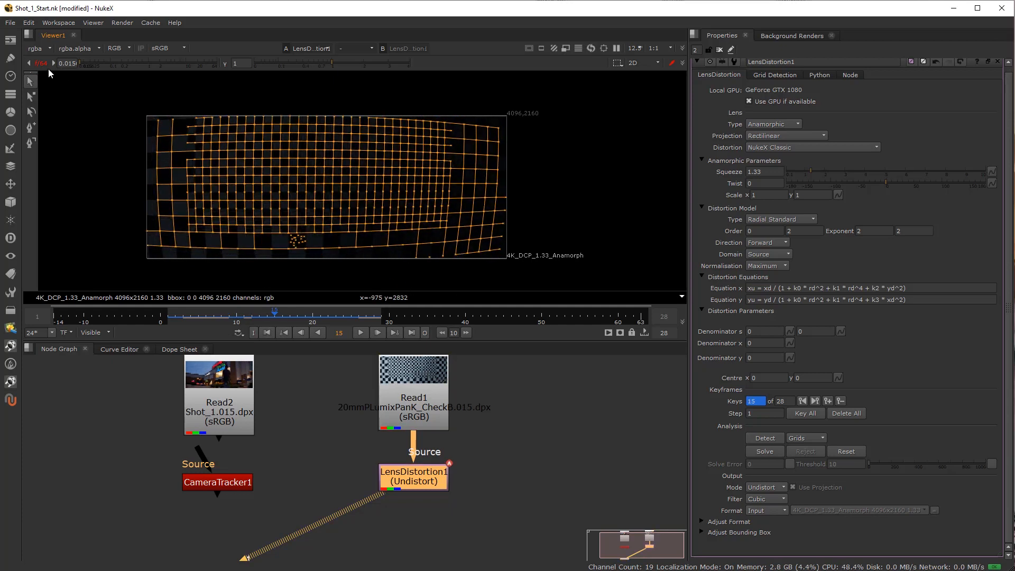
left_click(42, 64)
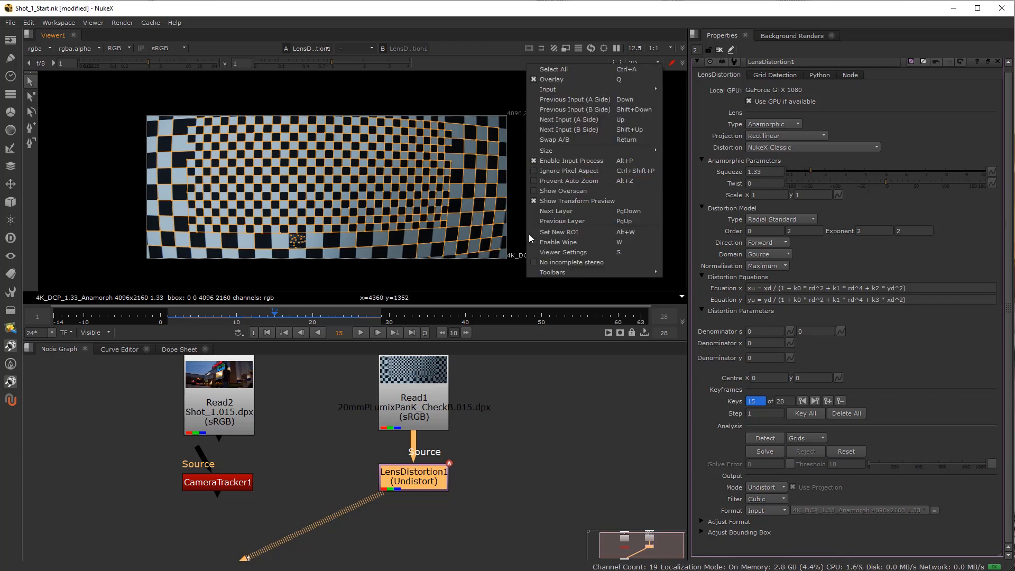
Compare the checkerboard and its detected grid in the viewer with Ignore Pixel Aspect on and off, leaving it off.
left_click(578, 172)
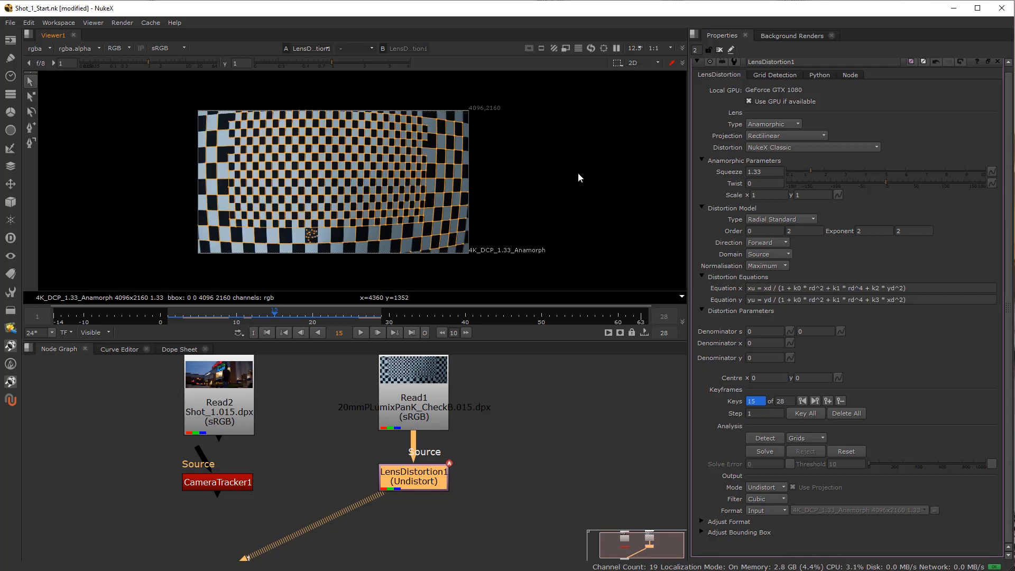
right_click(503, 170)
left_click(535, 169)
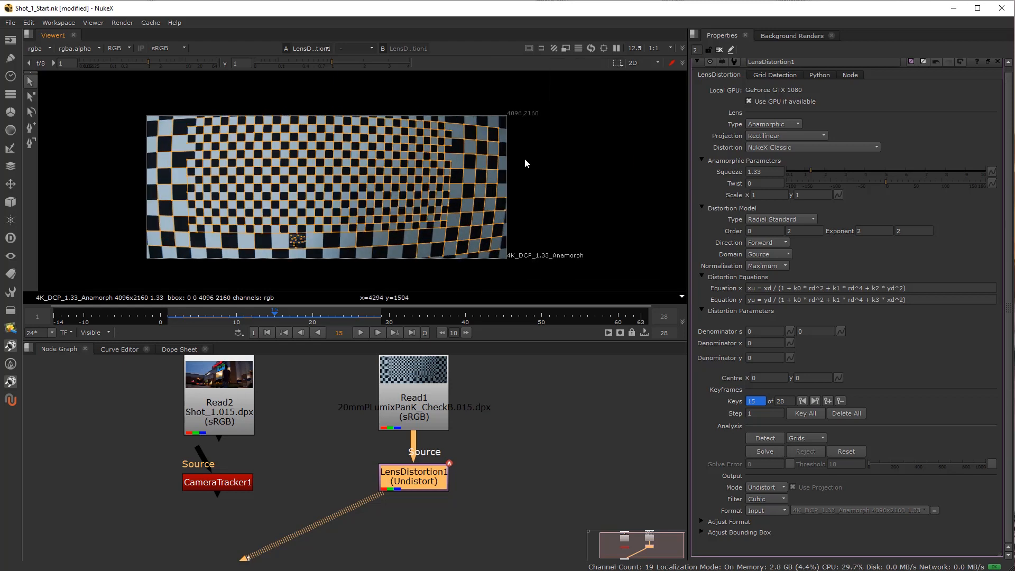
right_click(531, 156)
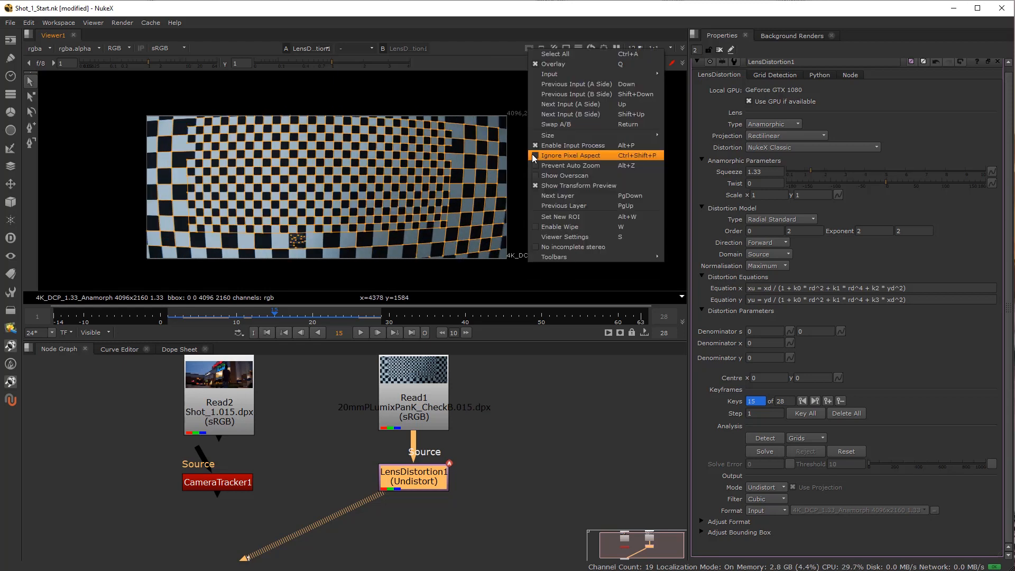
left_click(578, 155)
right_click(476, 157)
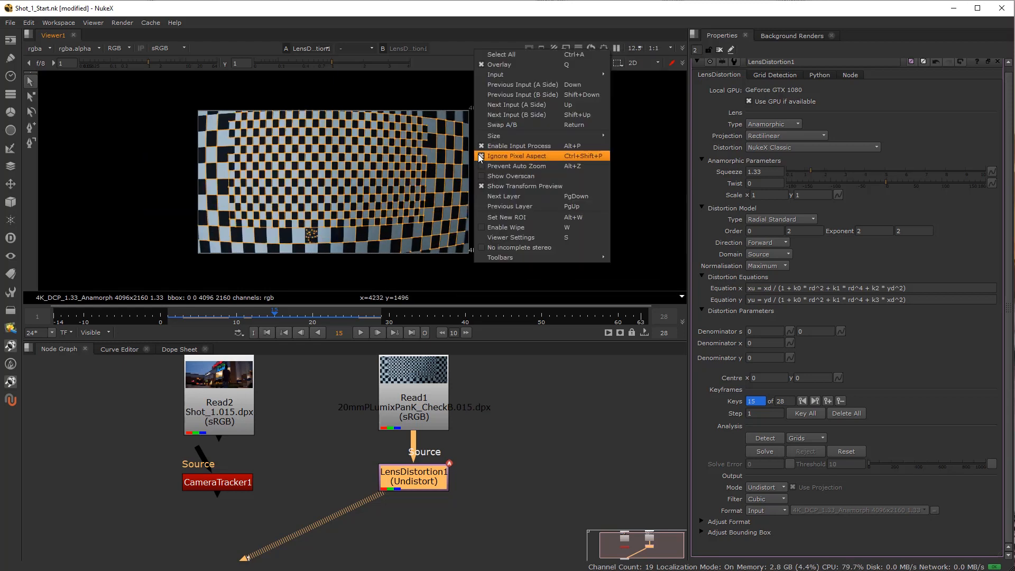
left_click(505, 157)
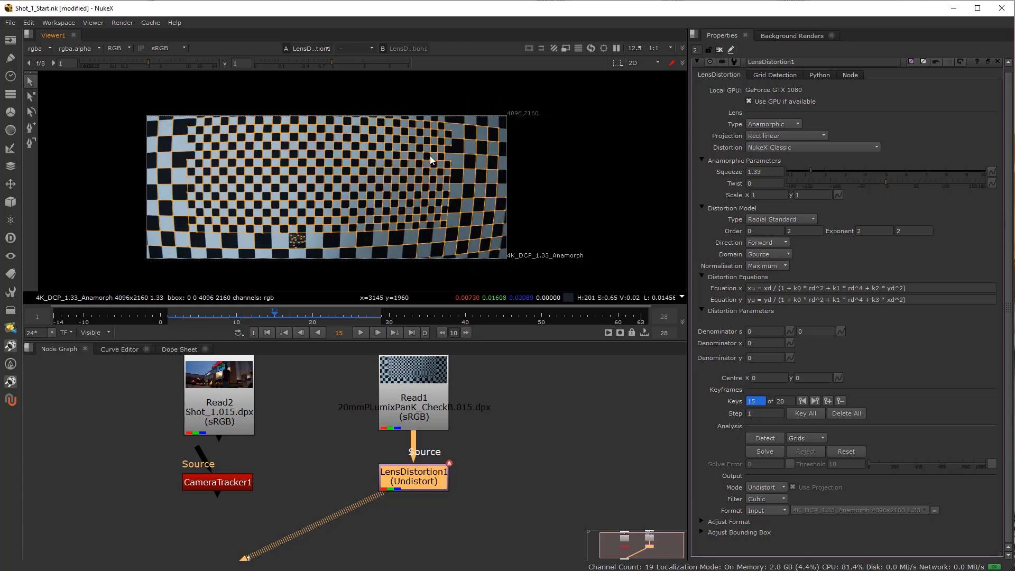
right_click(516, 165)
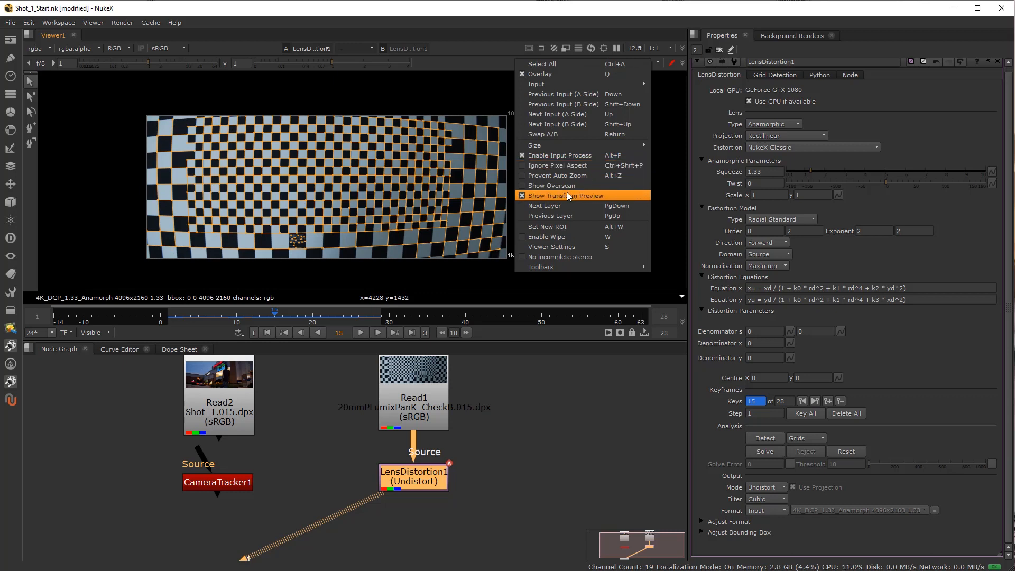
left_click(570, 165)
right_click(522, 123)
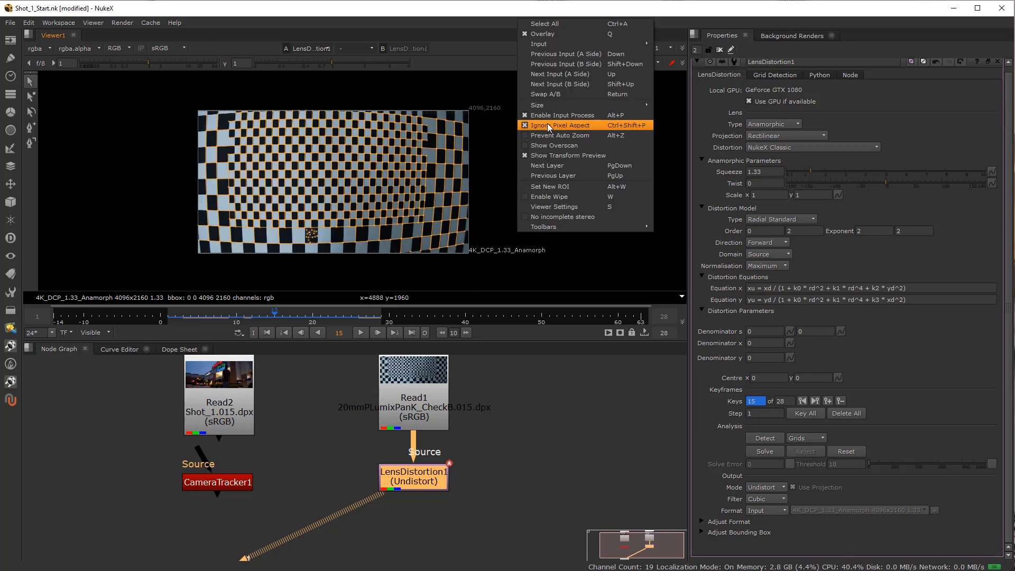
left_click(556, 125)
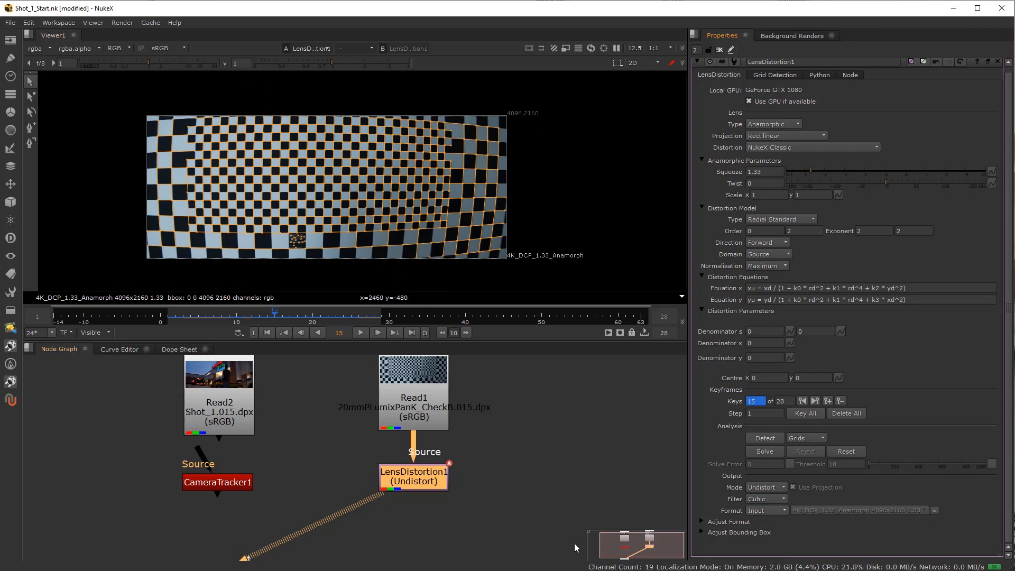
Solve the lens distortion and inspect the solved grid at frames 13 and 12, with the viewer gain lowered to about 0.015.
left_click(767, 454)
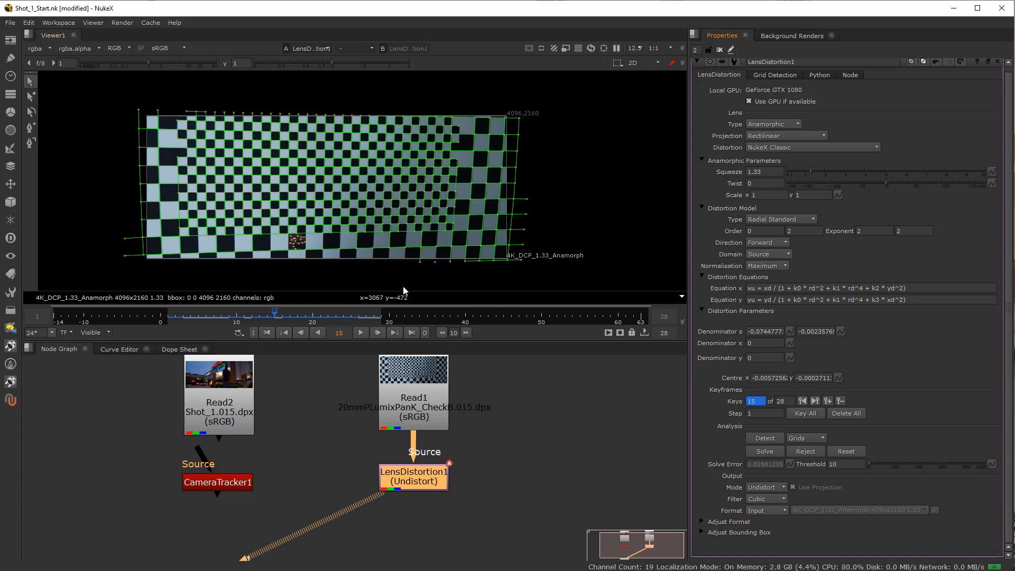
left_click_drag(291, 319, 259, 316)
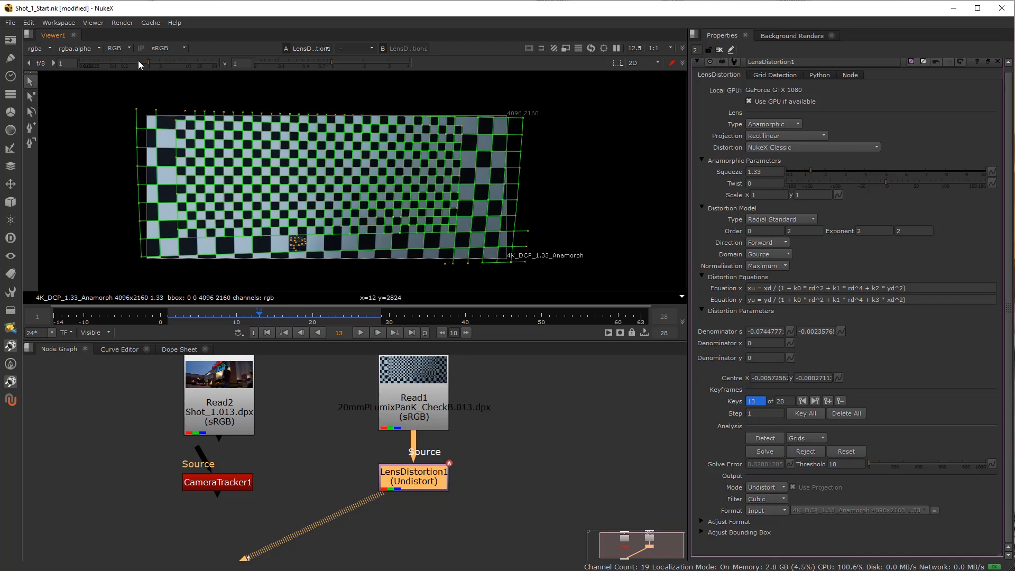
left_click_drag(138, 61, 56, 62)
left_click_drag(275, 315, 250, 306)
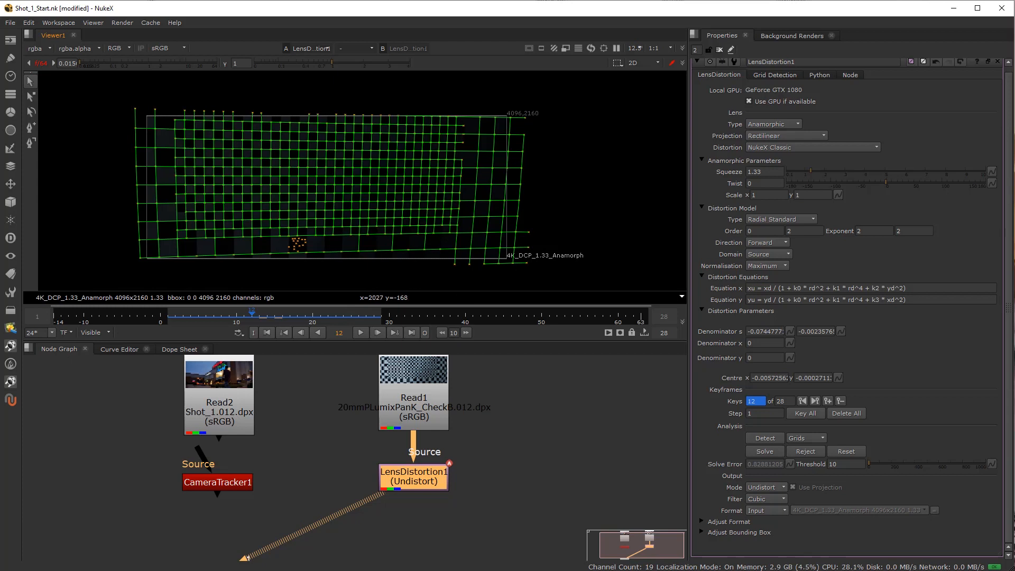
Reselect LensDistortion1 in the node graph and bring up its properties.
left_click(465, 470)
left_click(406, 481)
left_click(405, 483)
left_click(405, 484)
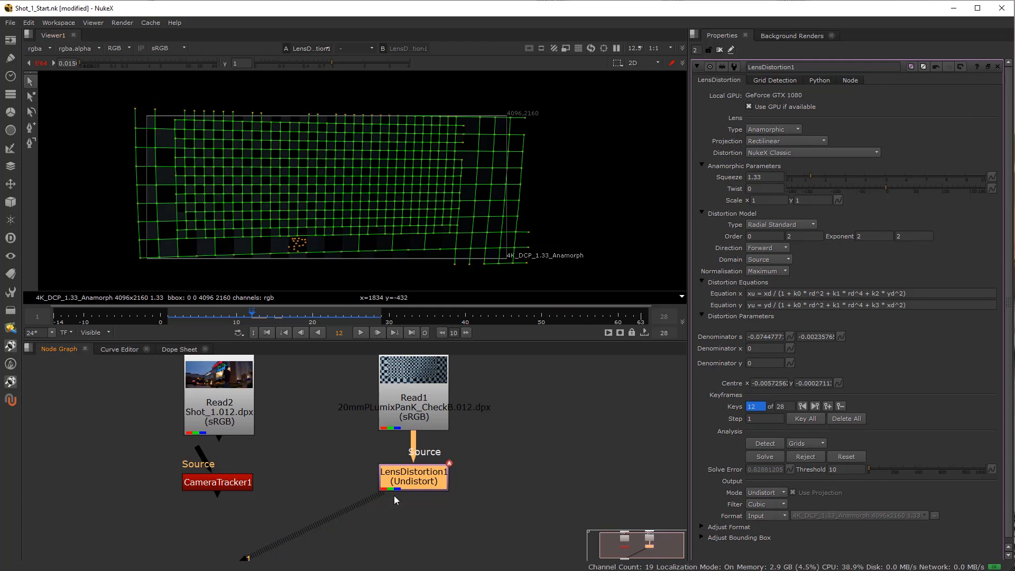
Restore the viewer gain to 1 and hide the overlay to view the undistorted checkerboard alone.
scroll(176, 157, "up", 3)
scroll(169, 180, "down", 5)
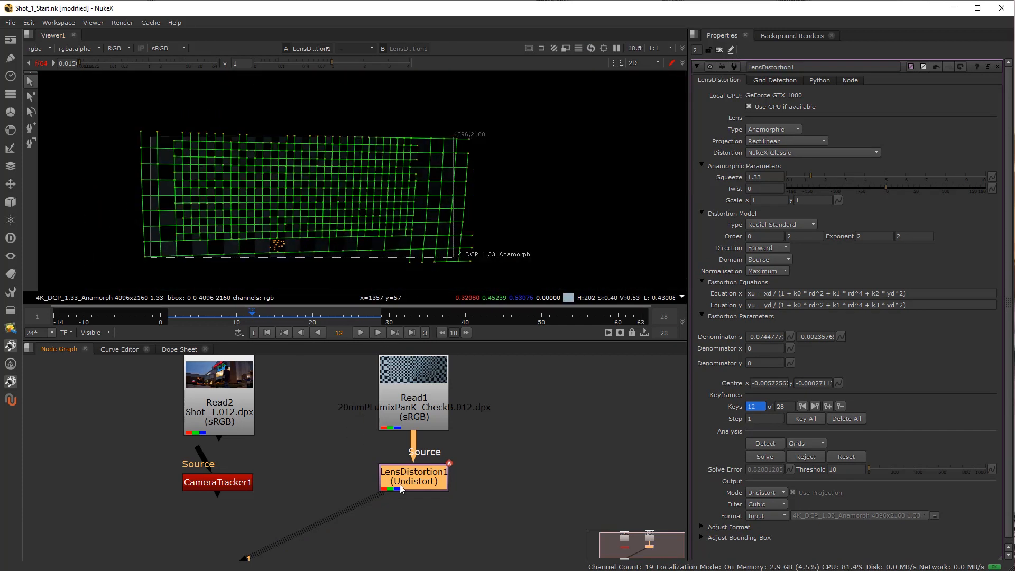
left_click(42, 62)
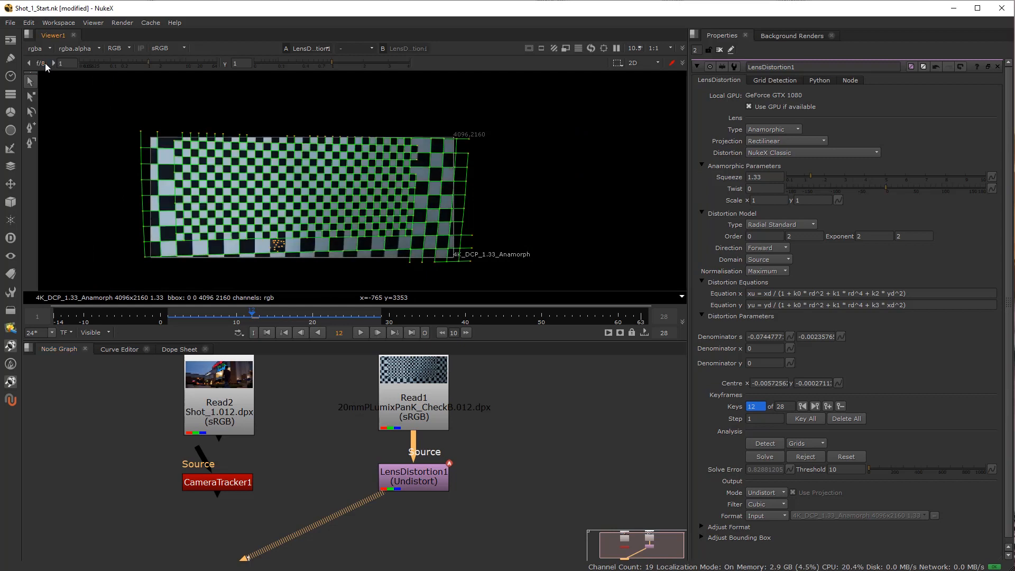
key("o")
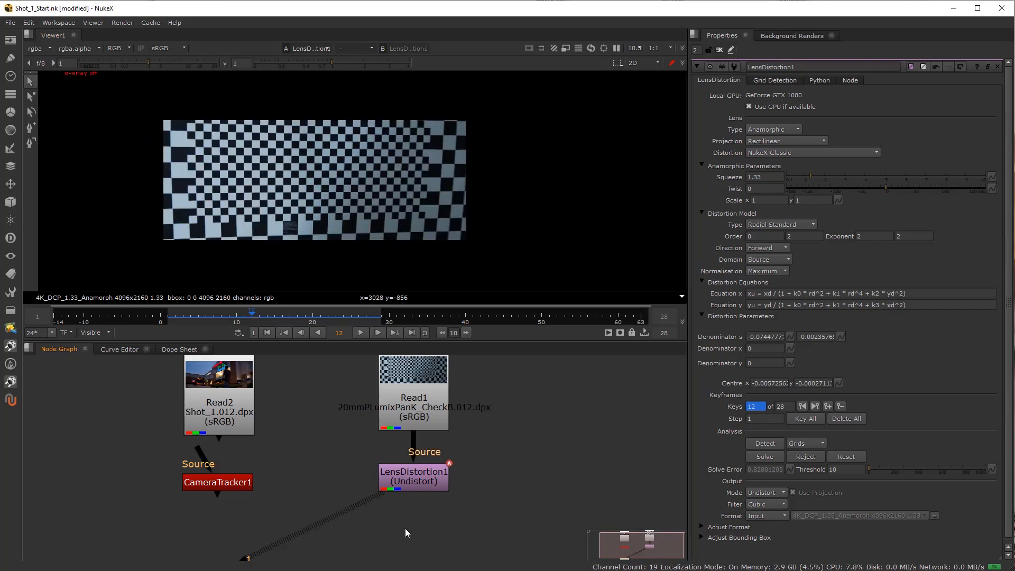
Add a Roto node below LensDistortion1, turn the viewer overlay back on and close the LensDistortion1 properties.
key("o")
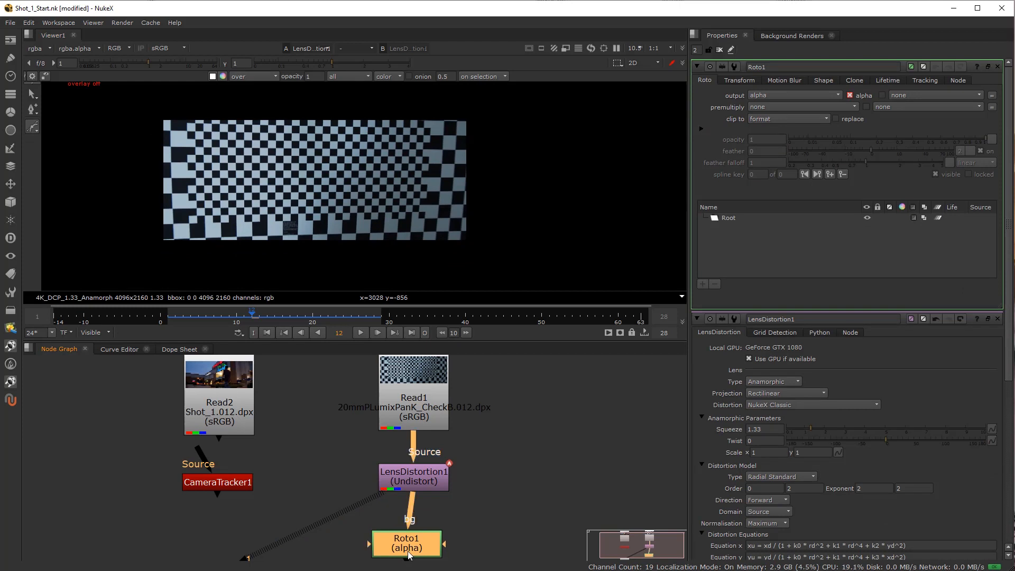
left_click_drag(408, 553, 408, 548)
key("o")
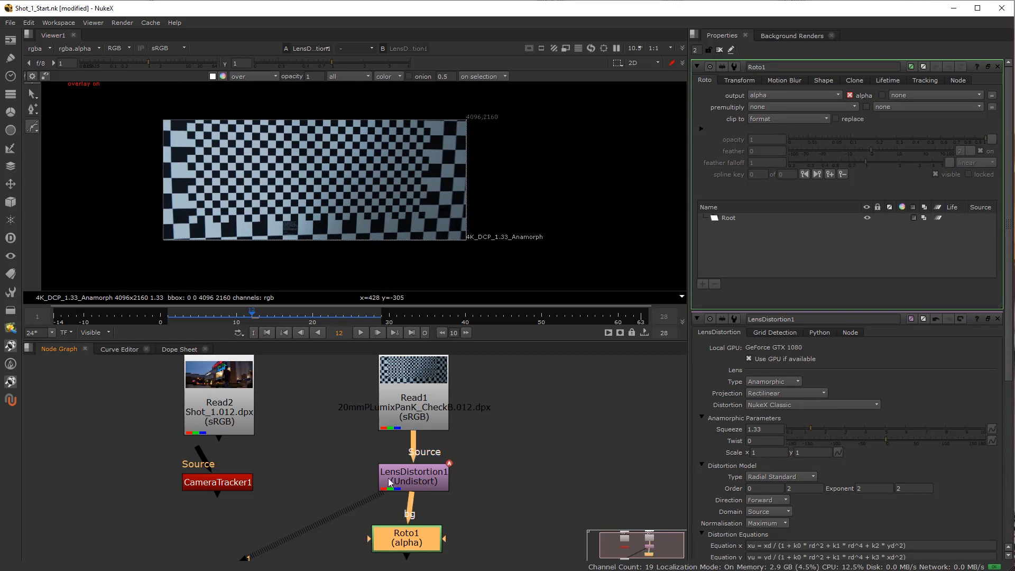
left_click(997, 319)
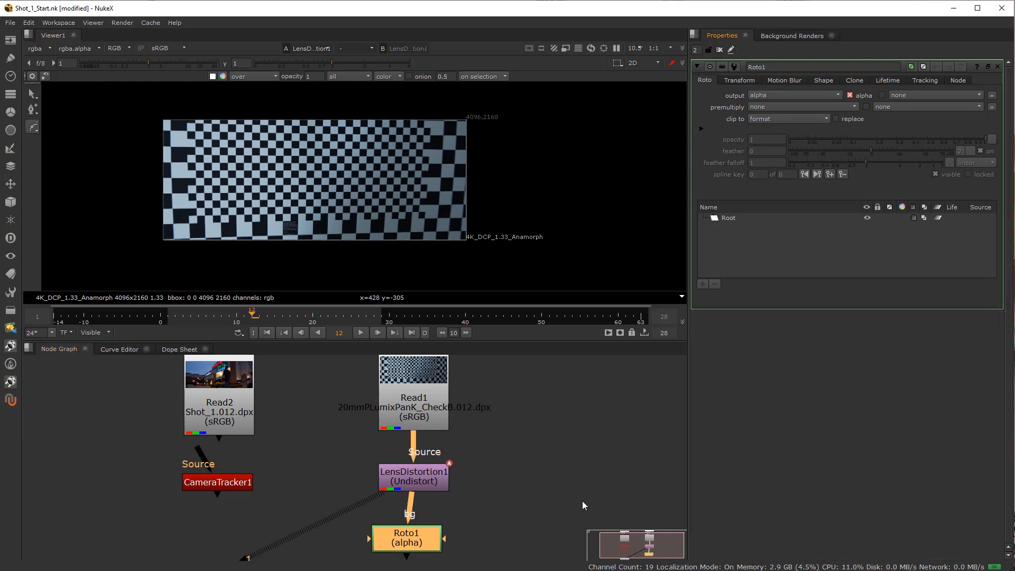
Start a Cusped Bezier at the checkerboard's top-right grid corner and trace the right vertical and bottom horizontal grid lines.
left_click(32, 129)
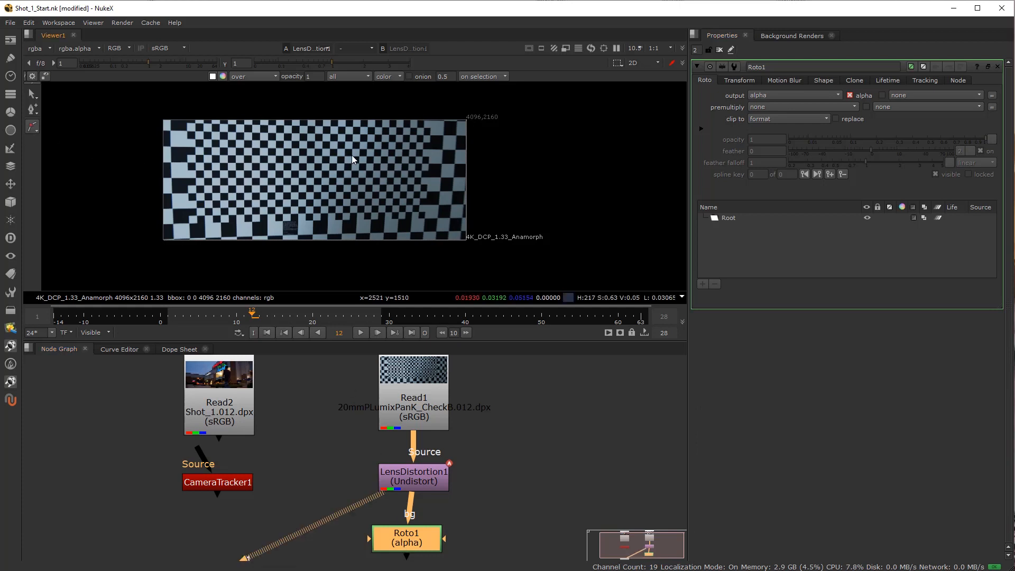
scroll(374, 153, "up", 5)
left_click_drag(538, 97, 410, 205)
scroll(410, 205, "up", 5)
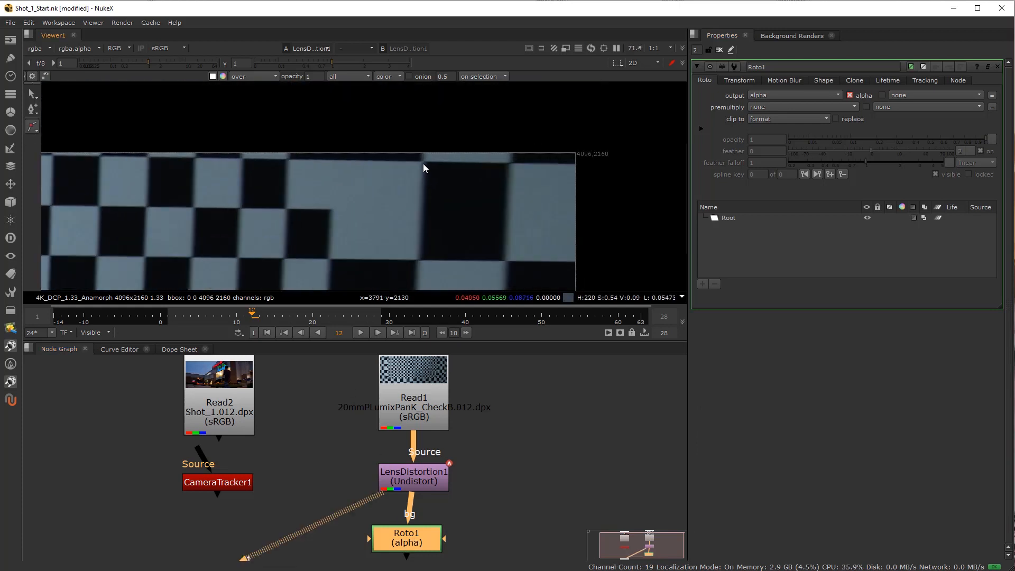
left_click(423, 164)
scroll(419, 211, "down", 6)
scroll(384, 188, "up", 7)
left_click(398, 155)
scroll(449, 163, "down", 4)
scroll(239, 218, "up", 3)
left_click(246, 199)
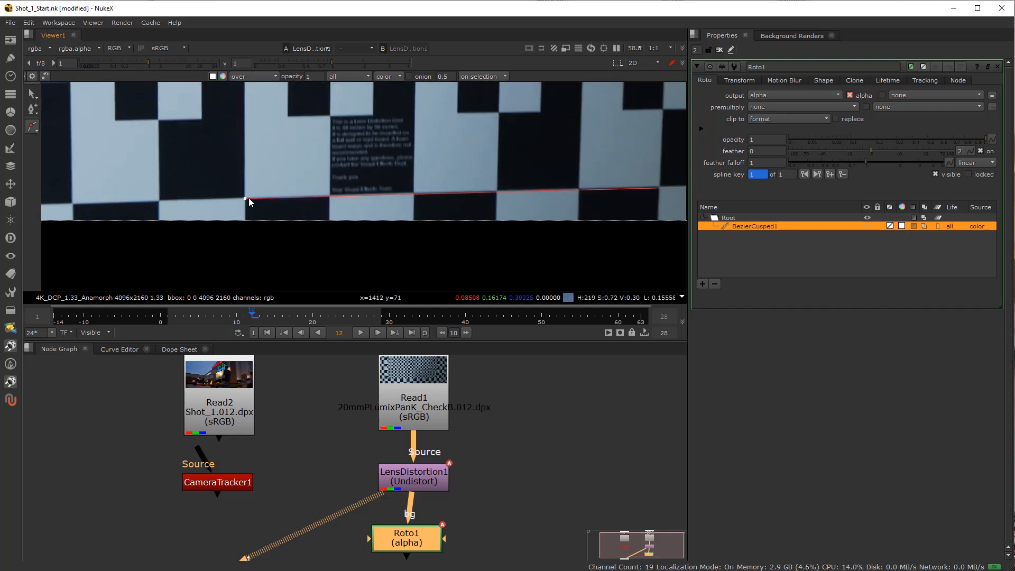
Continue the spline up a vertical grid line, along the top row, down the left side and across the middle row.
scroll(251, 212, "down", 4)
scroll(274, 128, "up", 4)
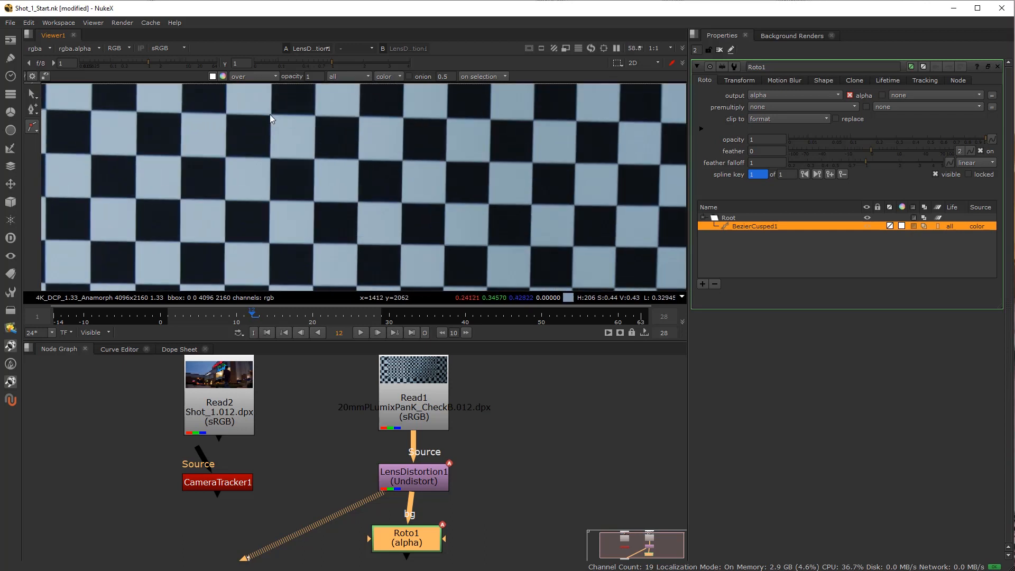
scroll(383, 152, "down", 4)
scroll(230, 144, "up", 4)
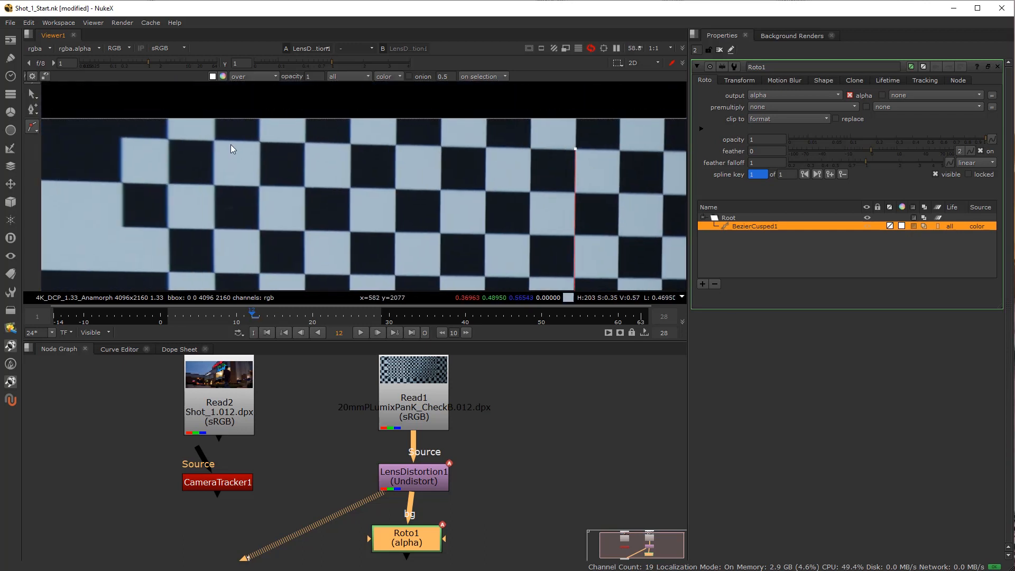
scroll(172, 211, "down", 3)
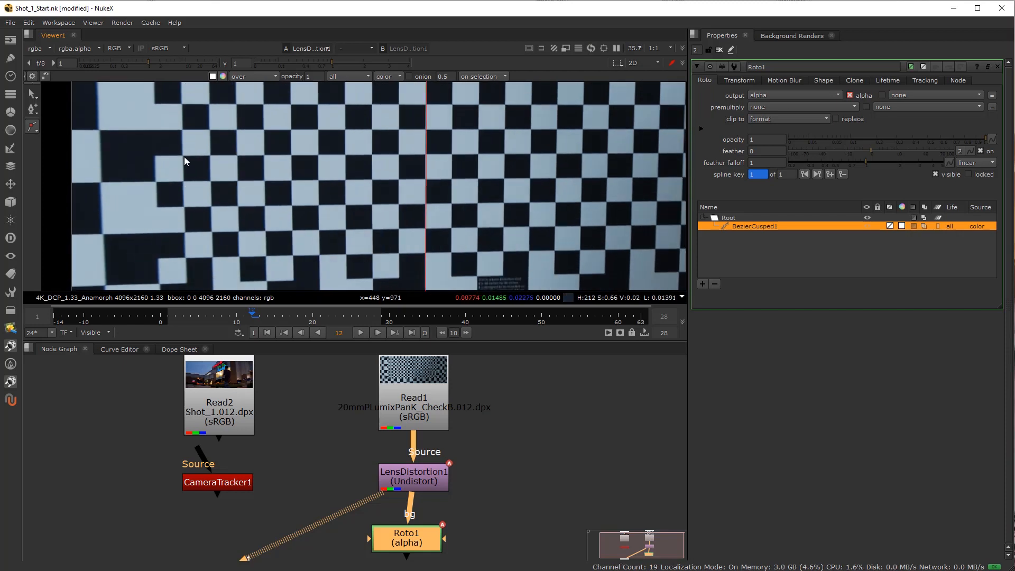
scroll(259, 185, "down", 4)
left_click_drag(438, 200, 286, 209)
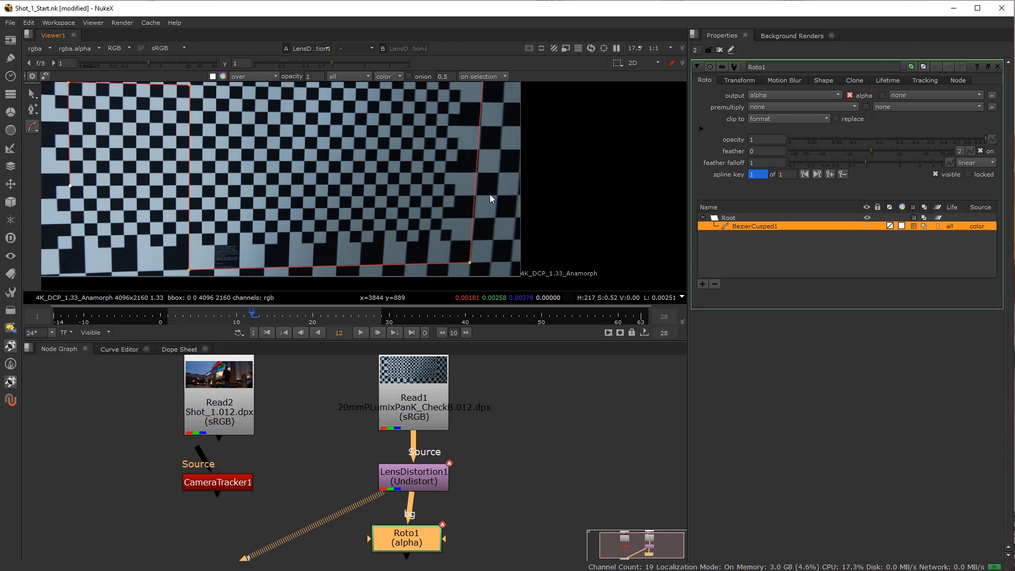
scroll(465, 188, "up", 8)
left_click(434, 173)
scroll(308, 184, "down", 6)
Switch to the selection tool, maximise the viewer and compare the spline with the checkerboard's bottom and right grid lines.
left_click(32, 93)
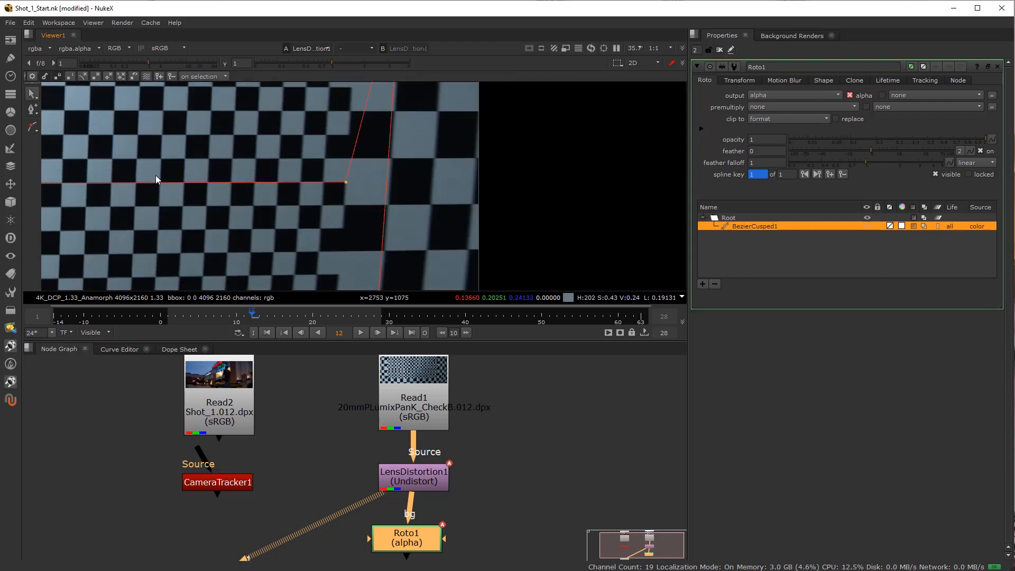
scroll(164, 179, "down", 6)
left_click_drag(165, 180, 363, 206)
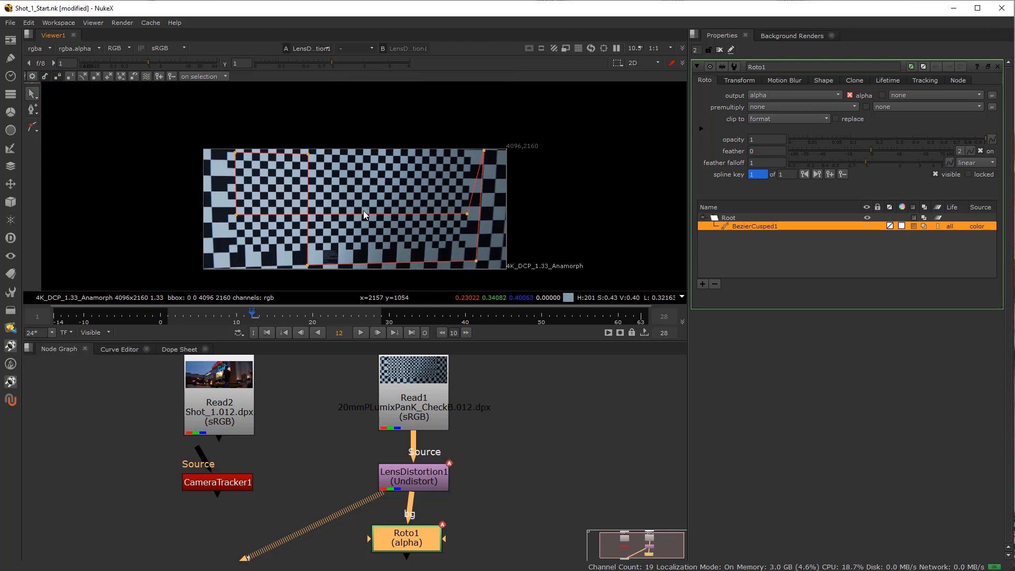
key("space")
key("f")
scroll(383, 294, "down", 3)
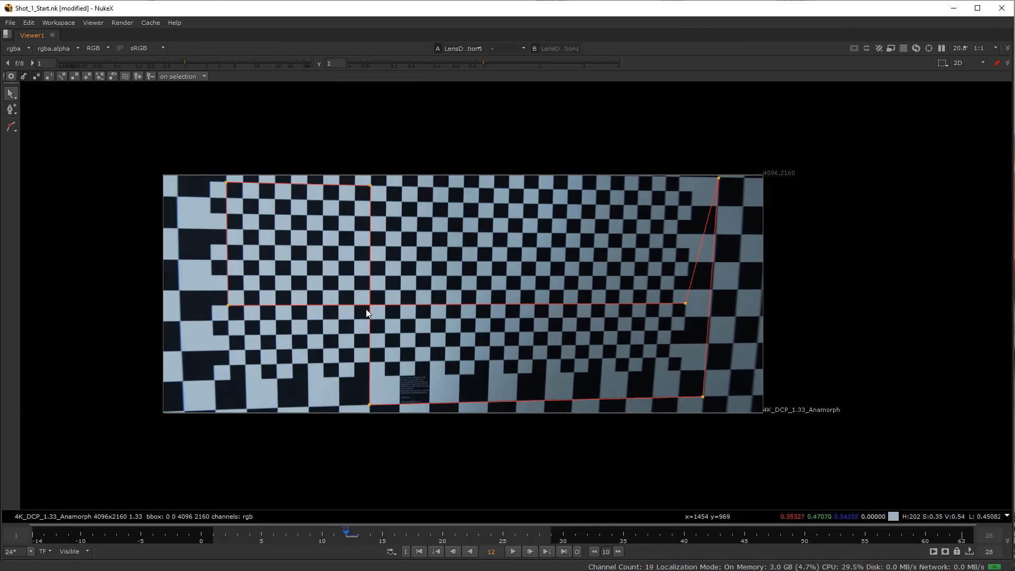
scroll(435, 412, "up", 3)
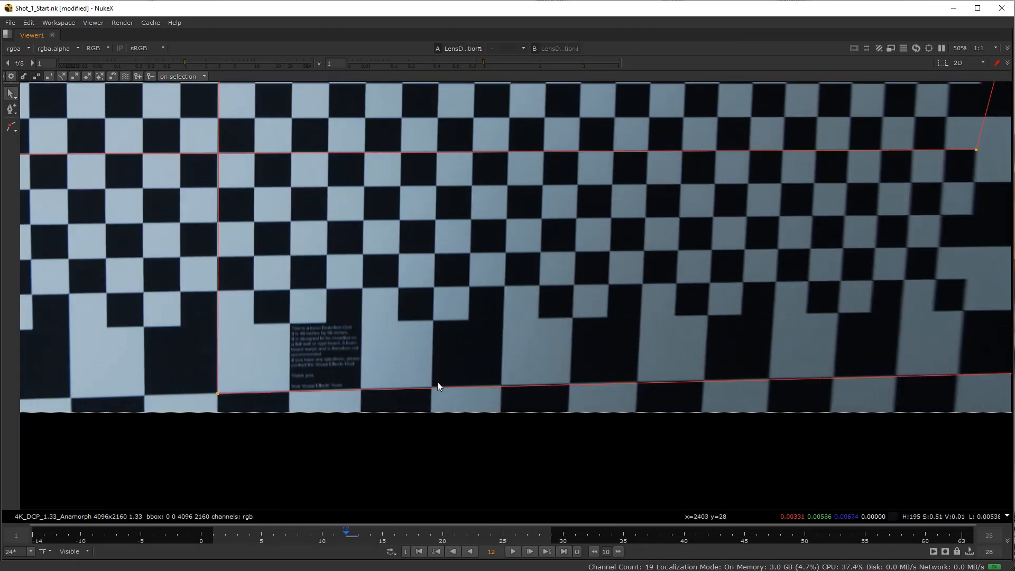
scroll(437, 381, "up", 4)
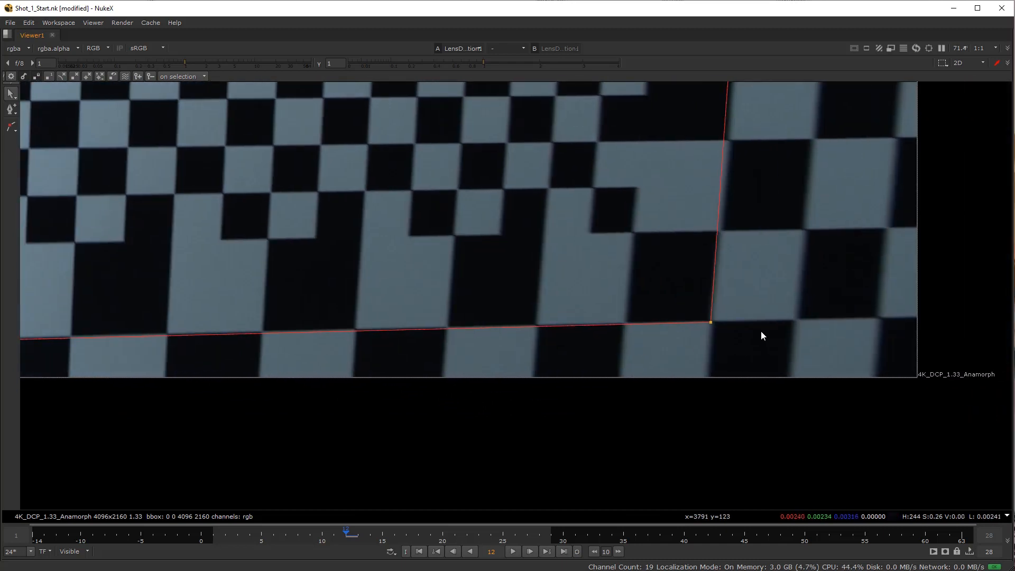
scroll(583, 325, "down", 5)
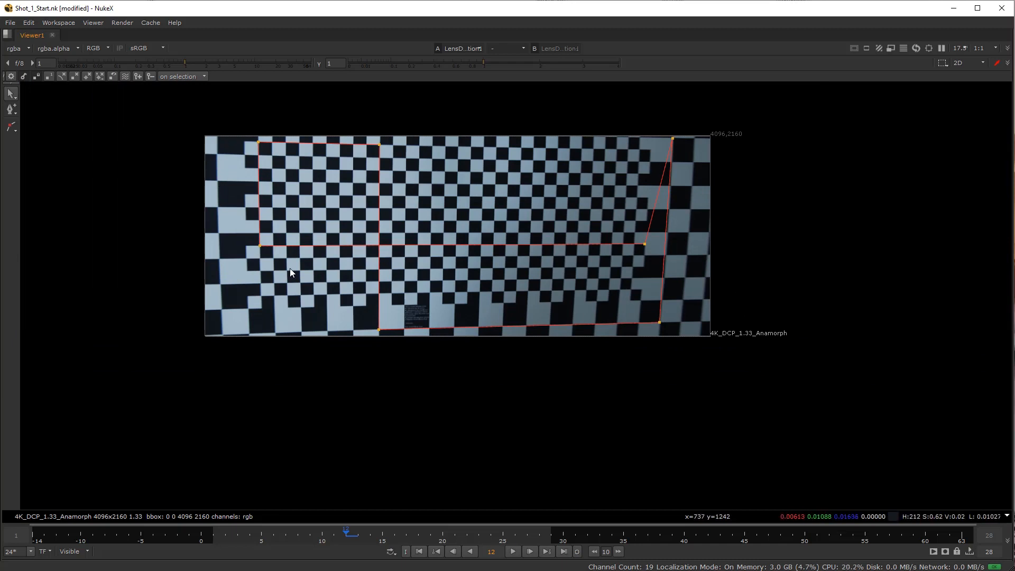
Follow the spline's bottom edge up close to check how straight the lowest grid line is.
scroll(503, 330, "up", 7)
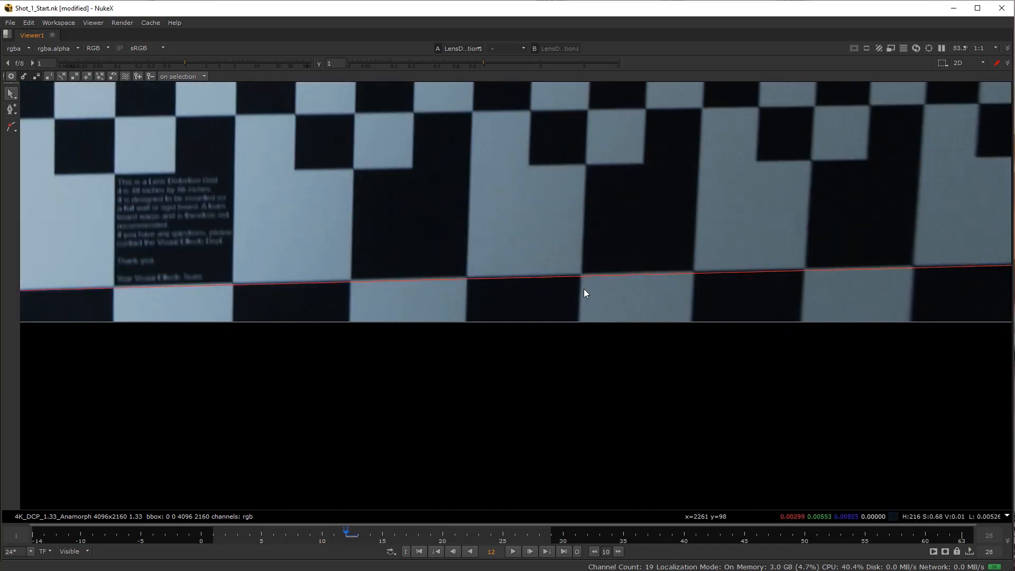
scroll(571, 284, "up", 2)
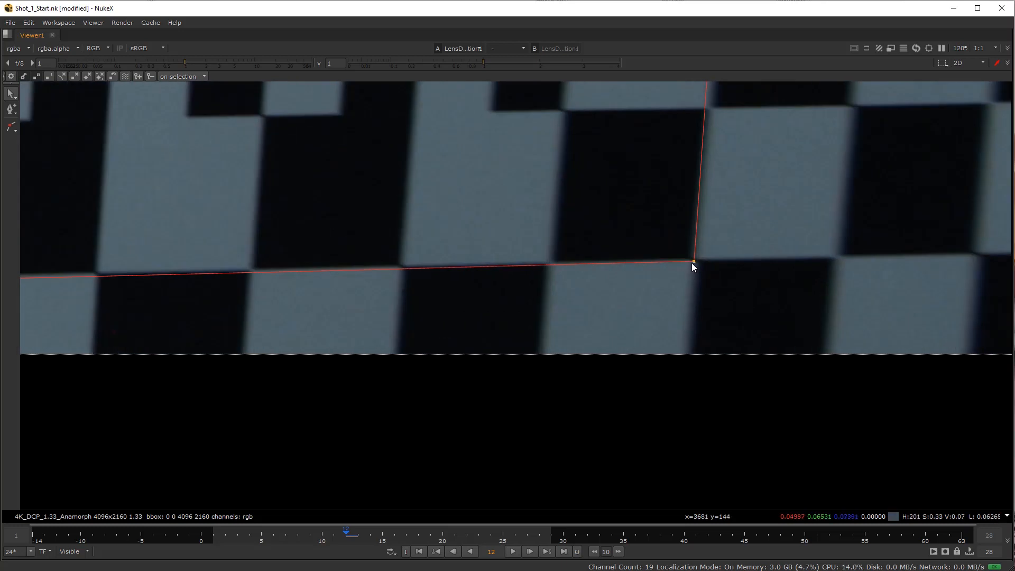
scroll(453, 280, "down", 6)
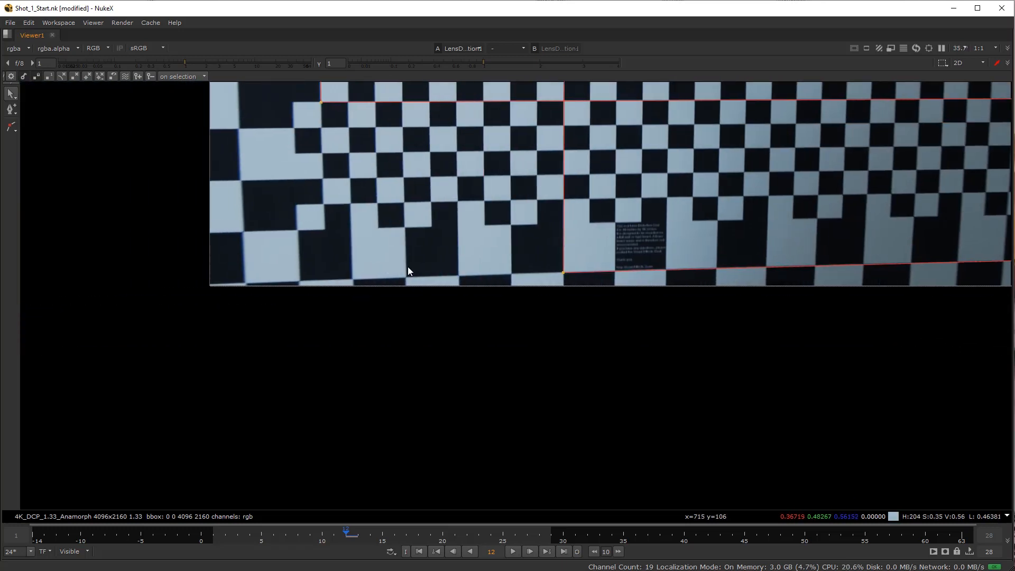
scroll(588, 287, "up", 4)
left_click_drag(550, 258, 331, 242)
left_click_drag(471, 250, 64, 244)
left_click_drag(675, 221, 463, 237)
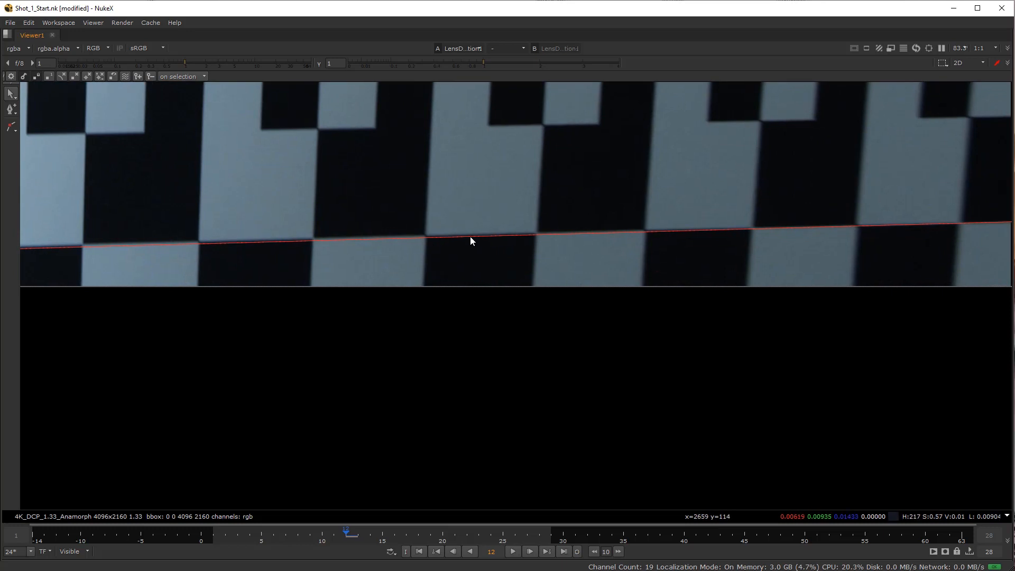
left_click_drag(667, 246, 397, 251)
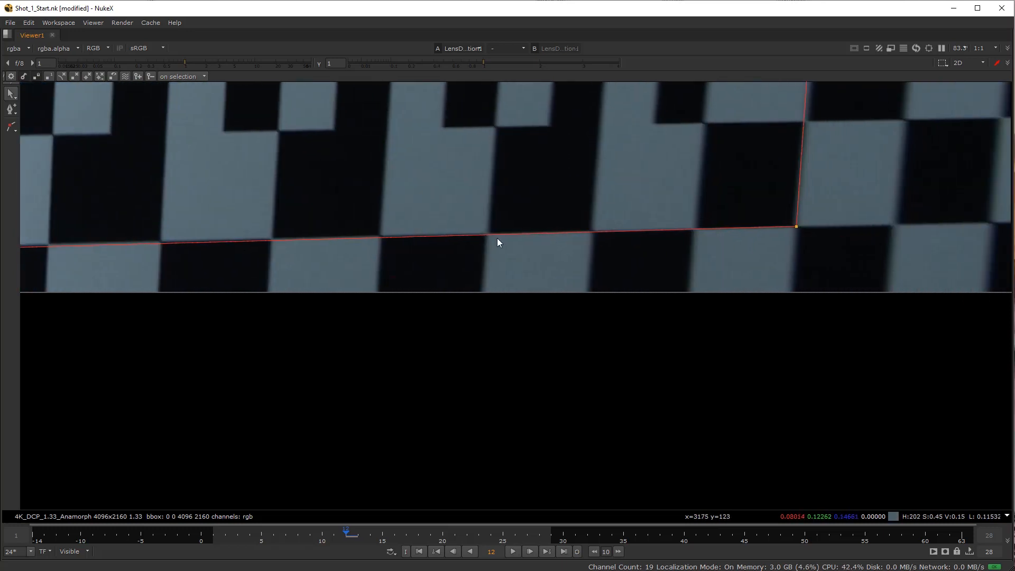
scroll(690, 227, "down", 5)
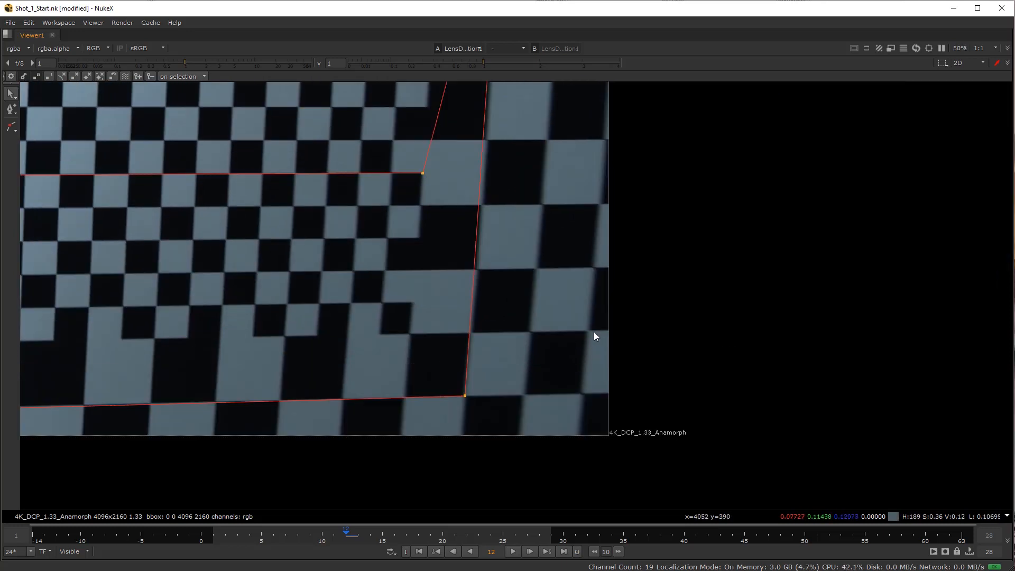
Choose the Bezier shape tool and go to frame 16 of the checkerboard sequence.
left_click(11, 128)
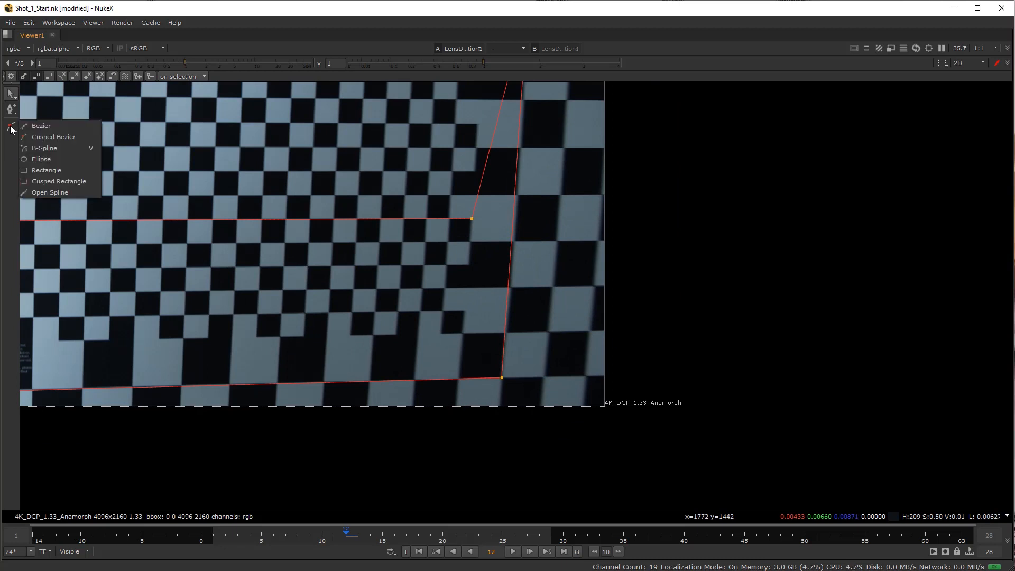
left_click(33, 127)
scroll(577, 379, "up", 2)
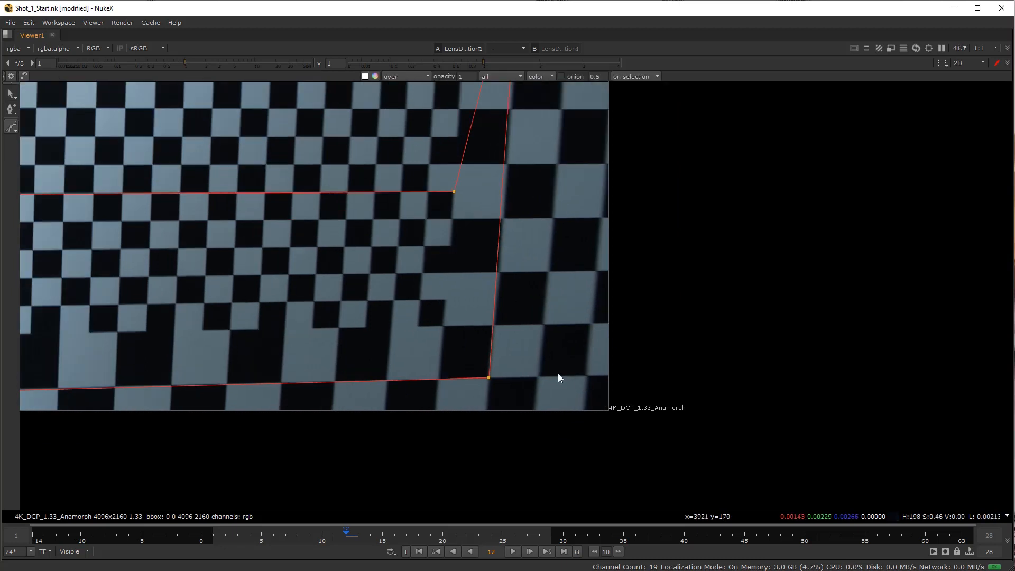
scroll(557, 373, "up", 1)
left_click_drag(357, 533, 418, 530)
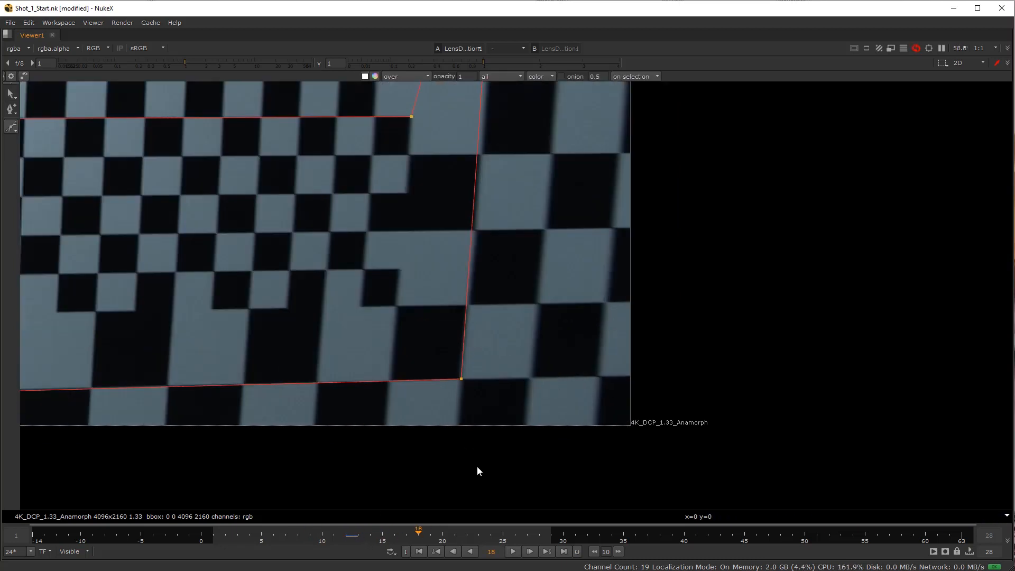
scroll(547, 373, "down", 3)
scroll(547, 374, "down", 2)
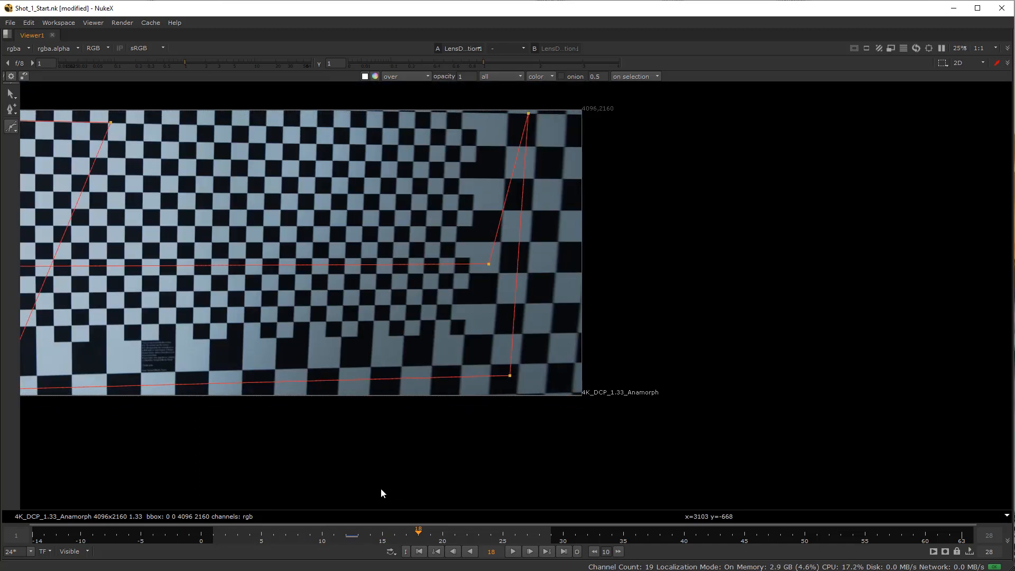
left_click(407, 533)
left_click(396, 537)
Draw a two-point Bezier along the far-right vertical grid line at frame 16 and check its alignment.
scroll(558, 379, "up", 7)
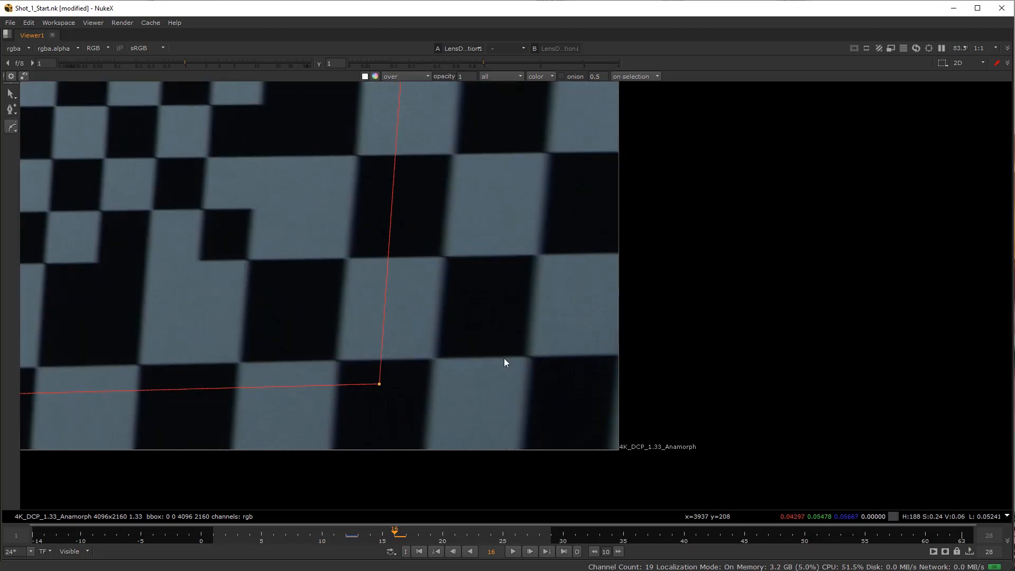
left_click(537, 356)
scroll(605, 301, "down", 6)
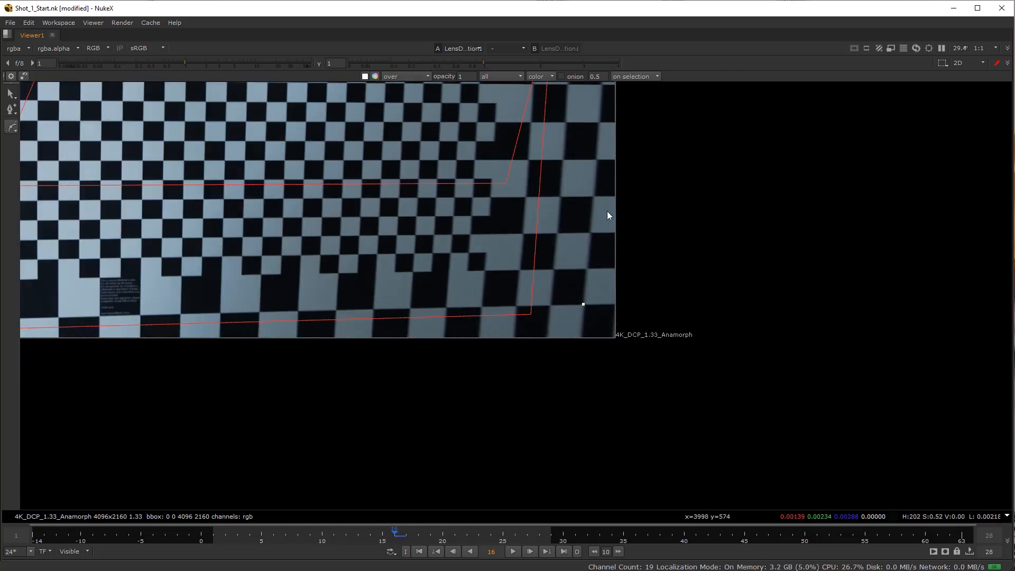
scroll(557, 221, "up", 9)
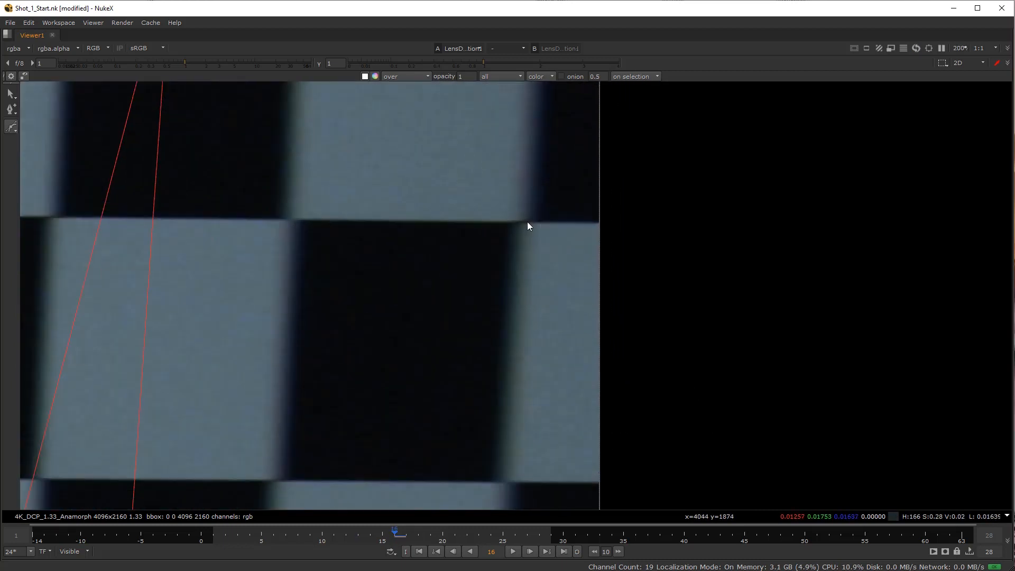
left_click(526, 223)
scroll(508, 285, "down", 8)
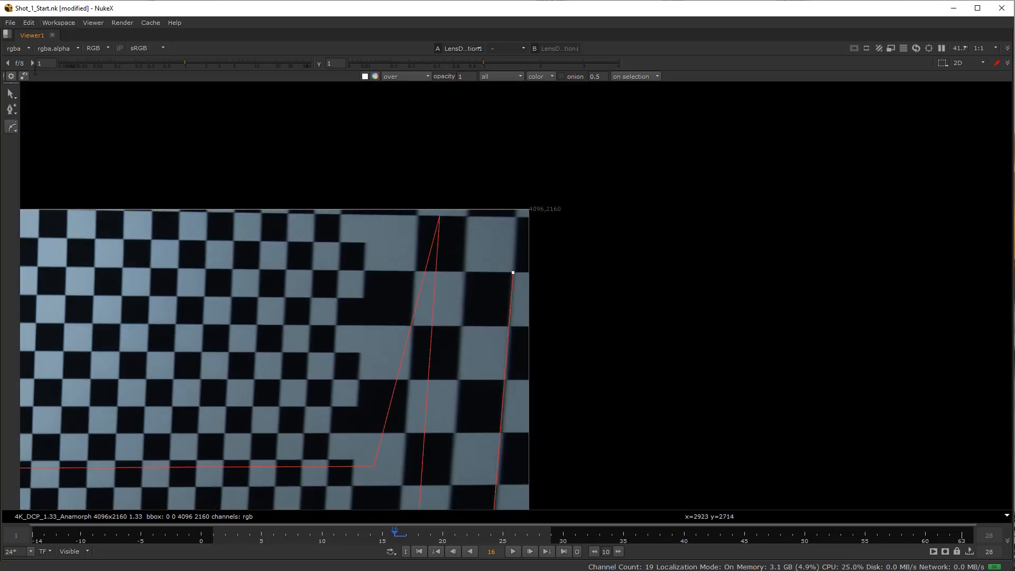
left_click(12, 95)
scroll(408, 395, "down", 4)
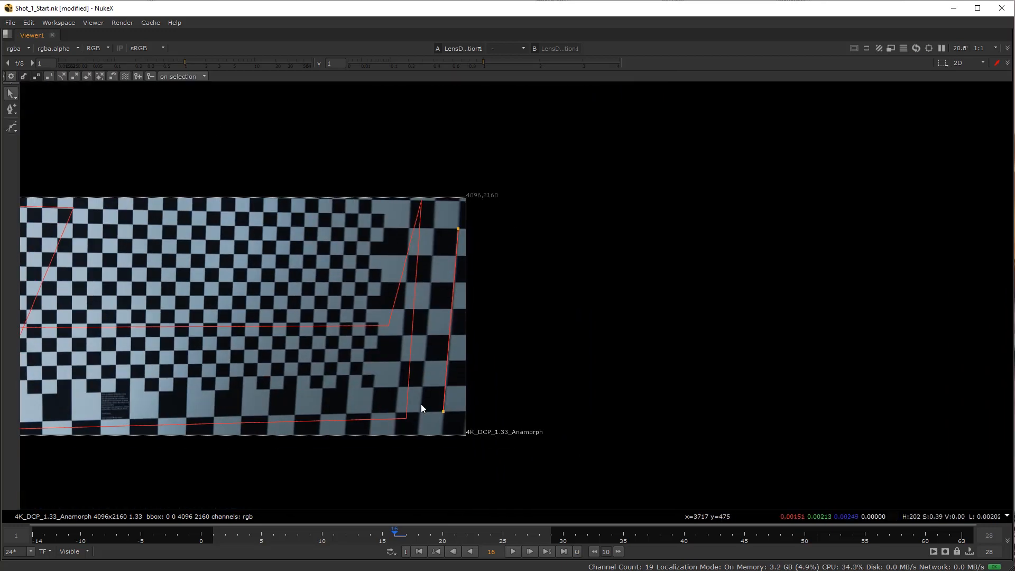
scroll(428, 414, "up", 9)
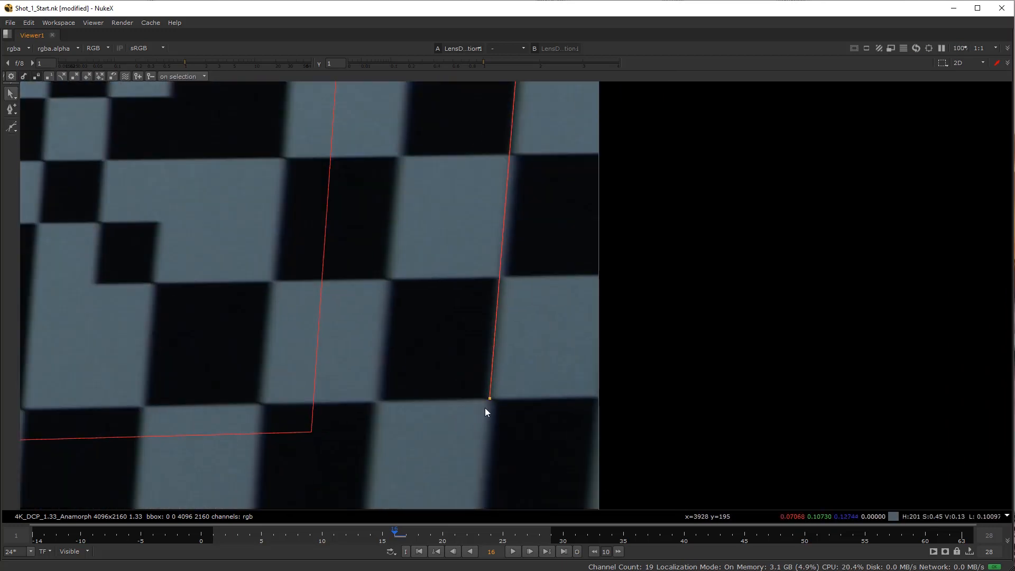
Move the Bezier's lower end point onto the far-right vertical grid line and compare the spline with the checker edges.
scroll(489, 399, "up", 2)
left_click_drag(489, 398, 491, 398)
scroll(492, 398, "down", 6)
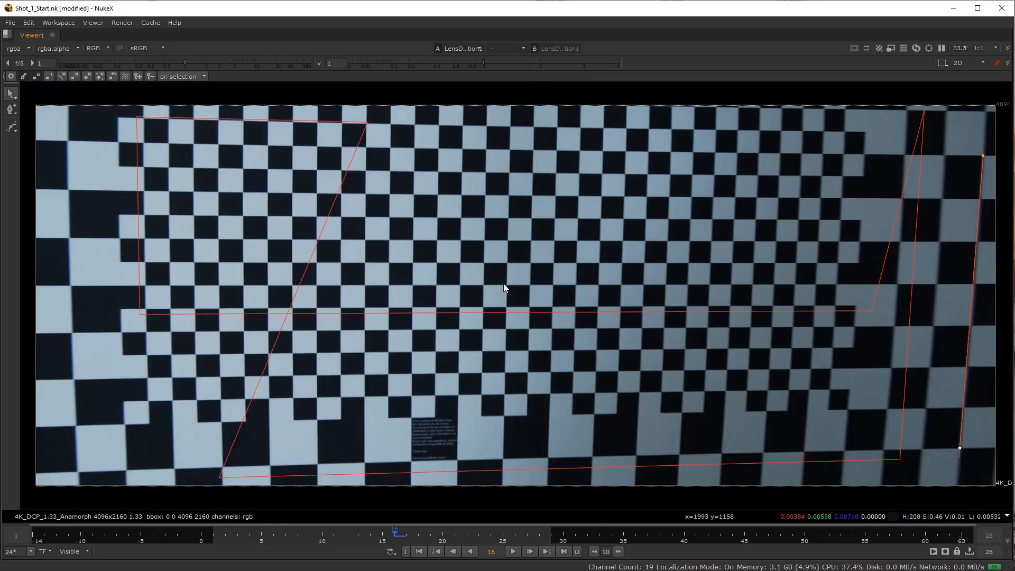
left_click_drag(994, 300, 585, 311)
scroll(586, 312, "up", 3)
Lower the viewer gain to 0.16 to make the red spline stand out against the far-right grid line.
key("space")
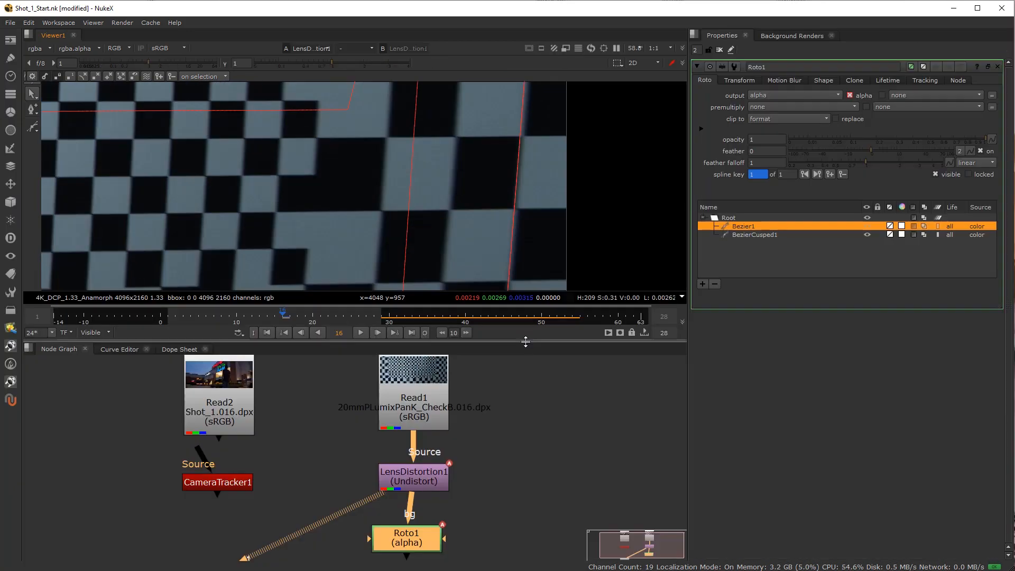
scroll(534, 201, "down", 2)
left_click_drag(501, 208, 427, 250)
scroll(427, 250, "up", 2)
left_click_drag(149, 63, 118, 64)
key("space")
scroll(456, 338, "down", 3)
left_click_drag(456, 338, 536, 254)
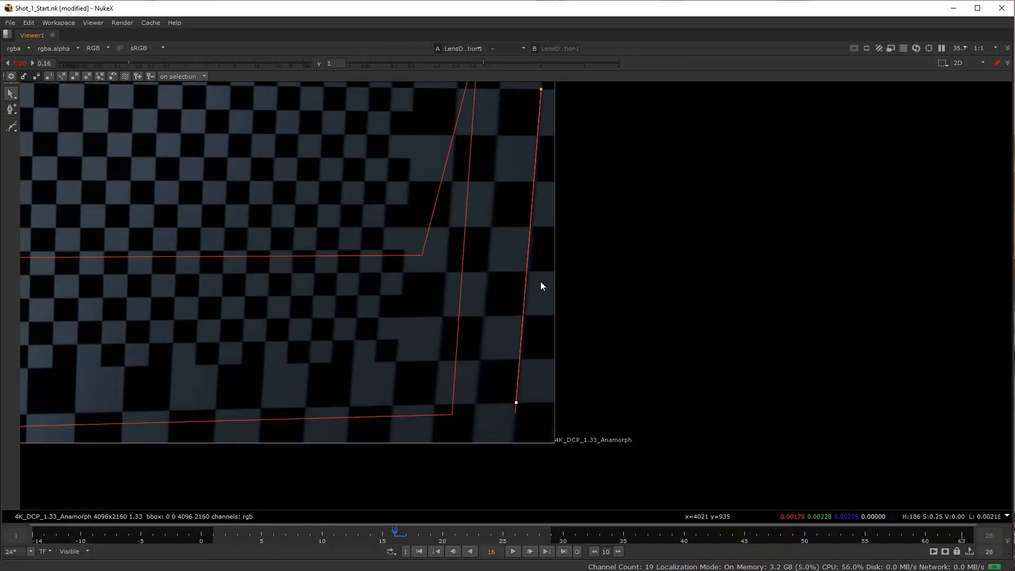
Check the spline against the far-right checker edges up close in the darkened image and reset the viewer gain.
scroll(529, 314, "up", 5)
scroll(529, 311, "up", 4)
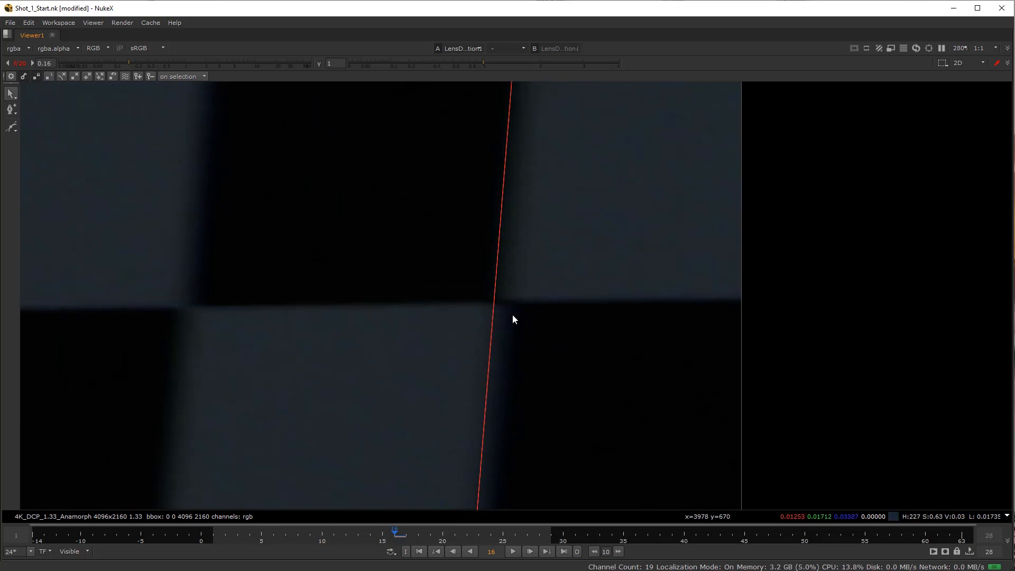
scroll(513, 312, "down", 4)
scroll(500, 317, "down", 5)
left_click_drag(380, 322, 534, 337)
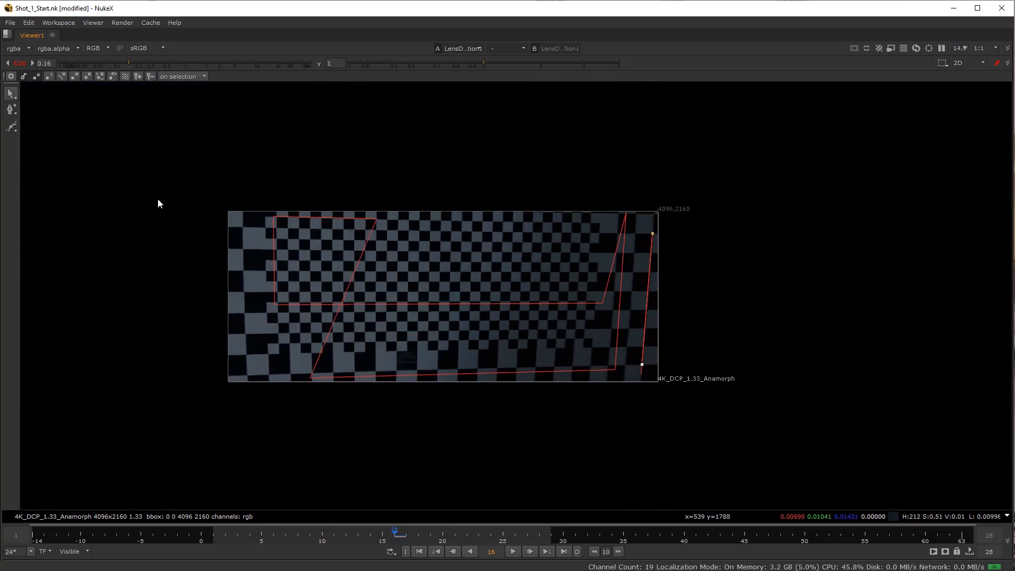
left_click(18, 64)
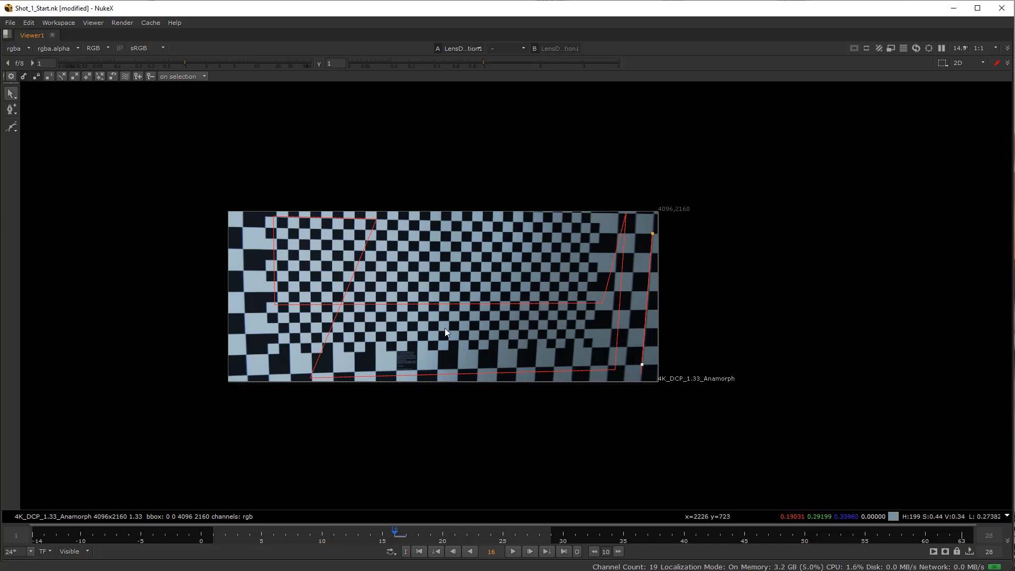
Open the LensDistortion1 properties and look through its output filter options.
key("space")
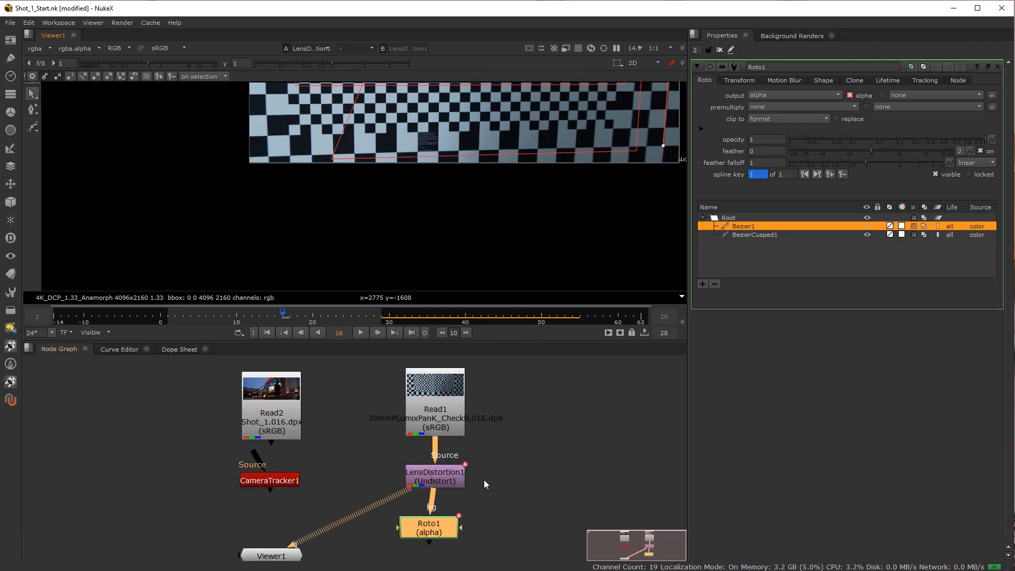
scroll(484, 480, "up", 3)
left_click(434, 474)
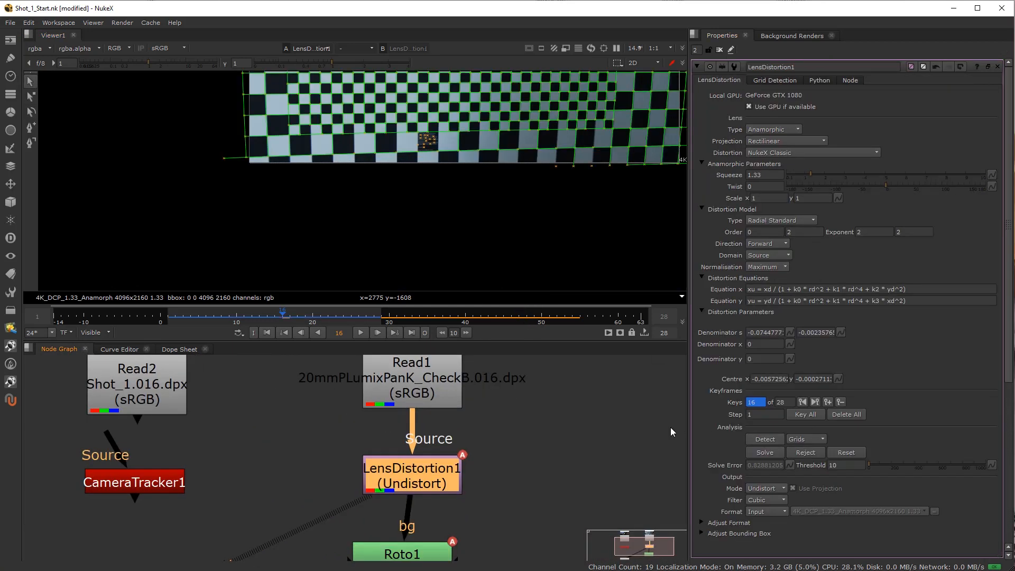
left_click(769, 502)
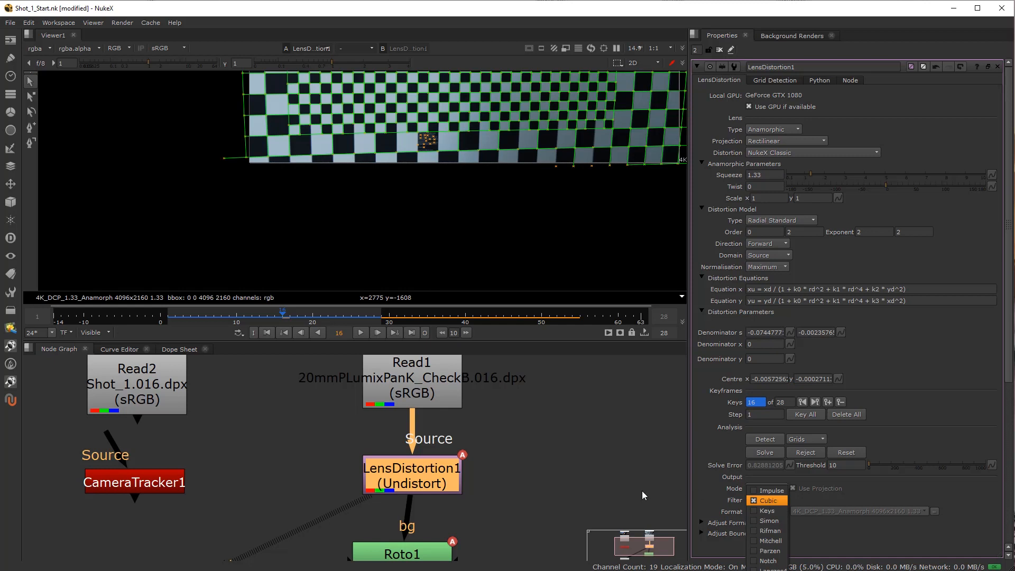
left_click(525, 514)
Compare LensDistortion1's Keys filter with Cubic on a checker corner near the lower-right of the image and return the filter to Cubic.
scroll(634, 175, "down", 3)
left_click_drag(634, 174, 496, 225)
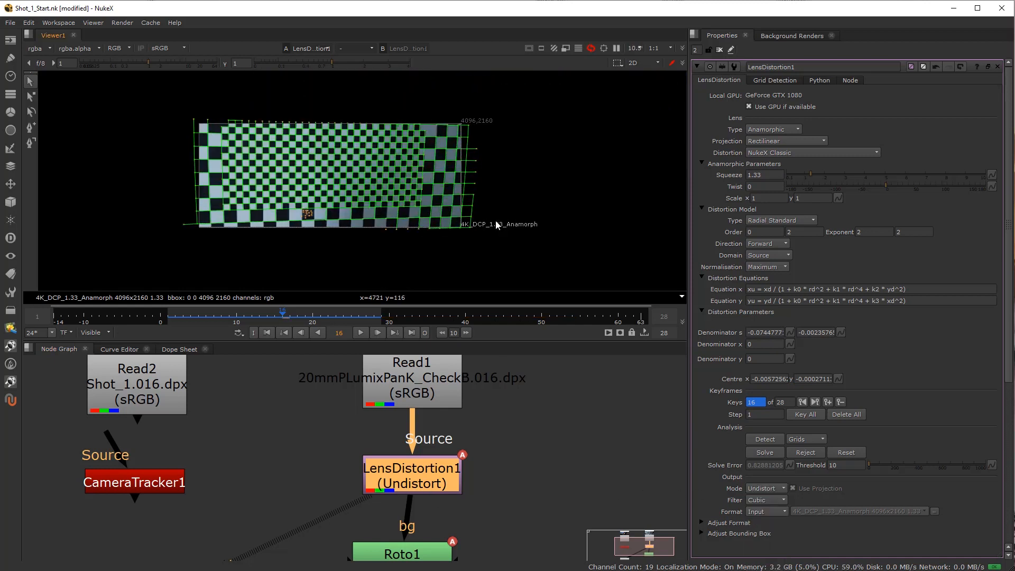
scroll(359, 204, "up", 14)
scroll(362, 146, "up", 2)
scroll(430, 154, "up", 2)
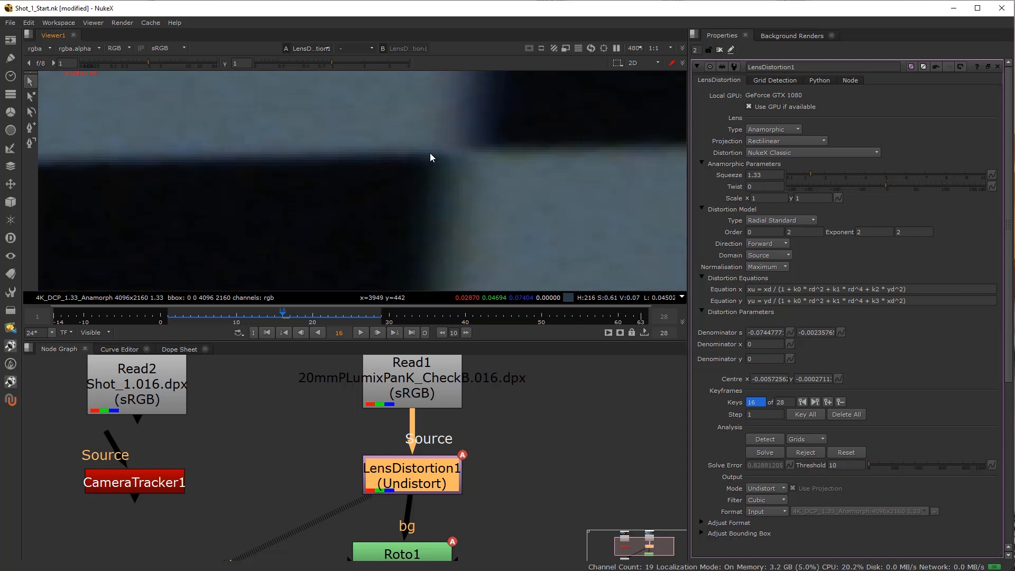
left_click(765, 500)
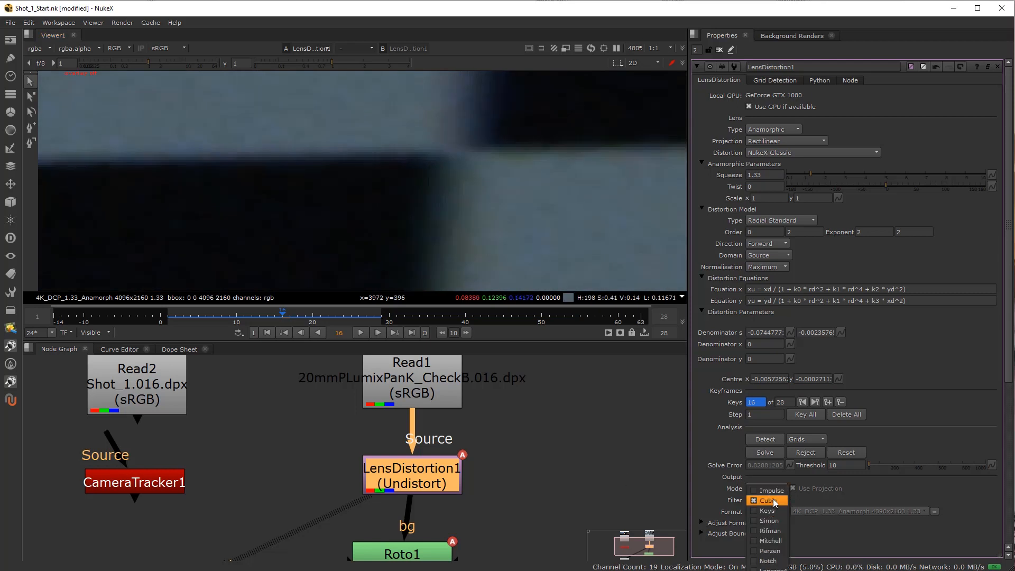
left_click(773, 511)
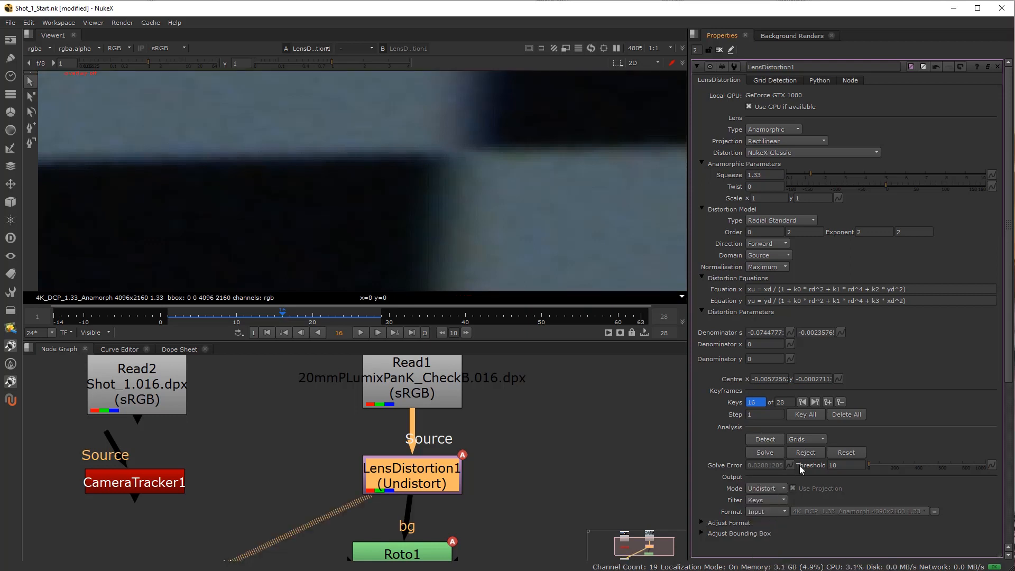
left_click(762, 500)
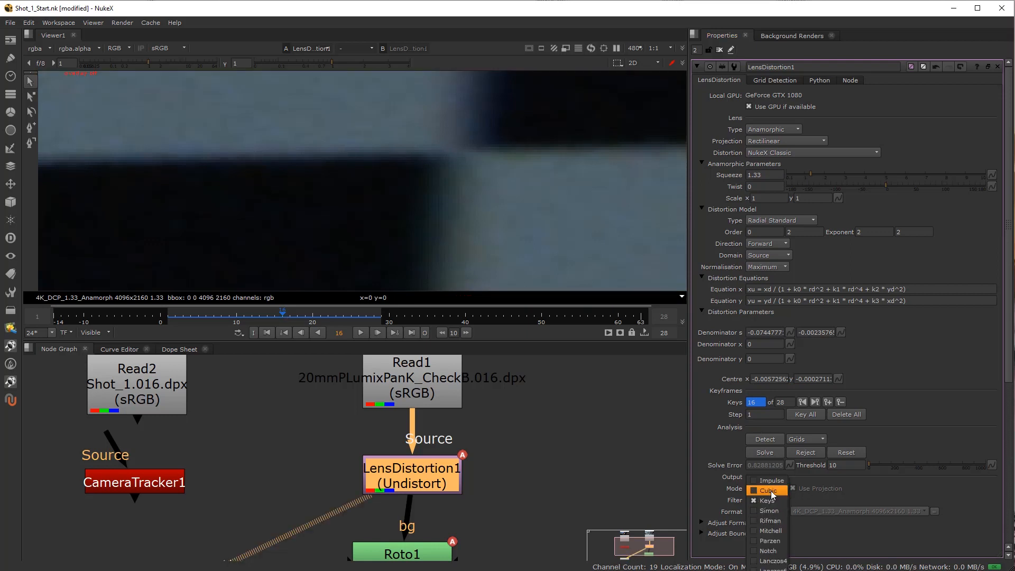
left_click(770, 491)
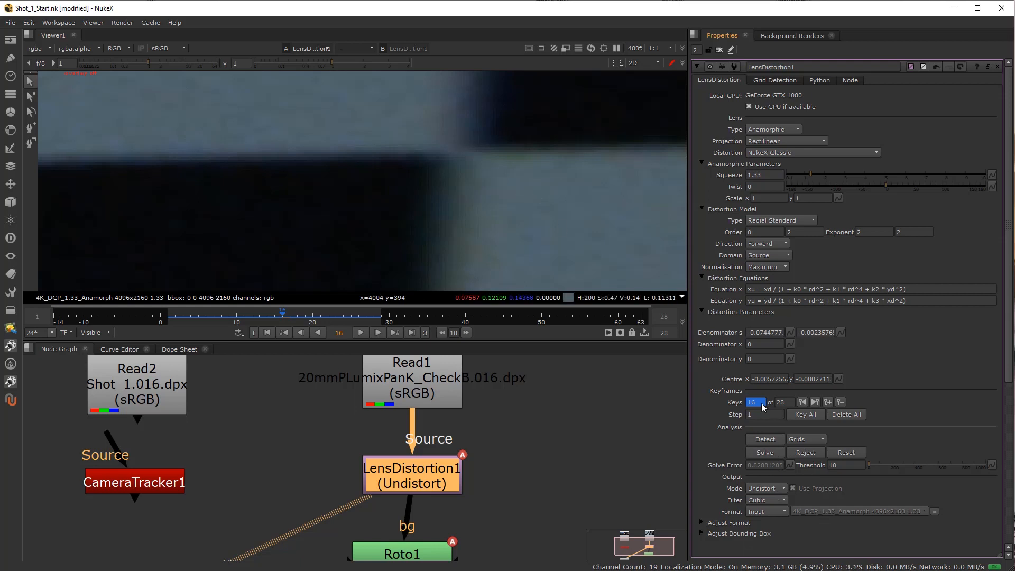
scroll(382, 113, "down", 15)
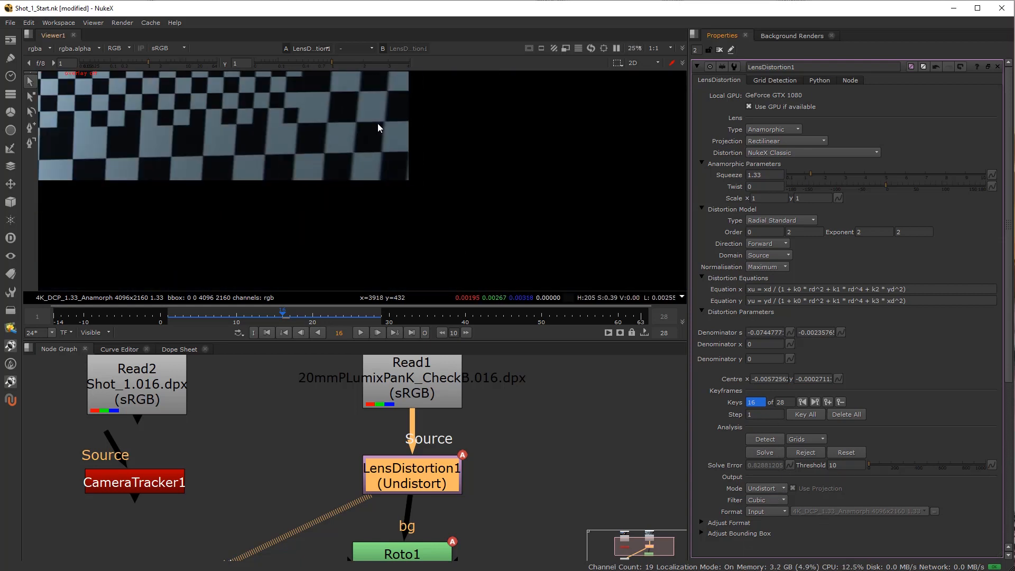
scroll(491, 246, "up", 5)
scroll(341, 236, "down", 3)
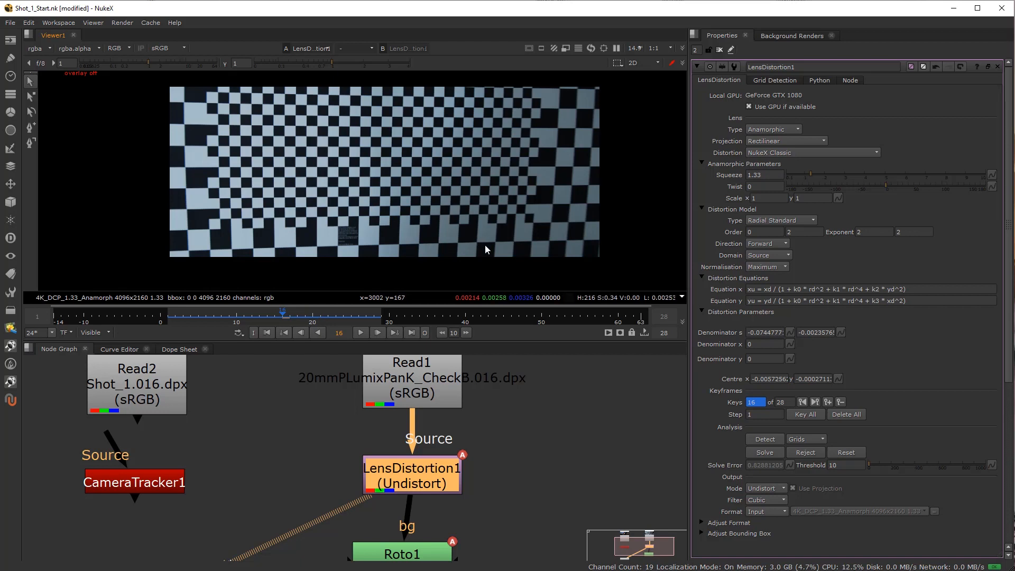
Delete the Roto1 node below LensDistortion1.
left_click_drag(438, 255, 441, 266)
scroll(355, 469, "down", 5)
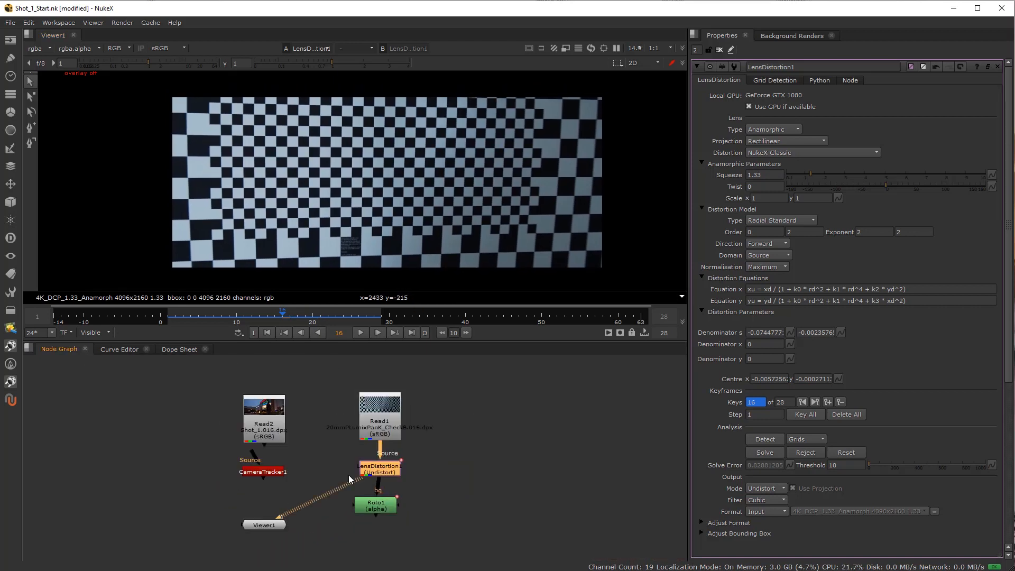
scroll(365, 514, "up", 3)
left_click(374, 490)
key("Delete")
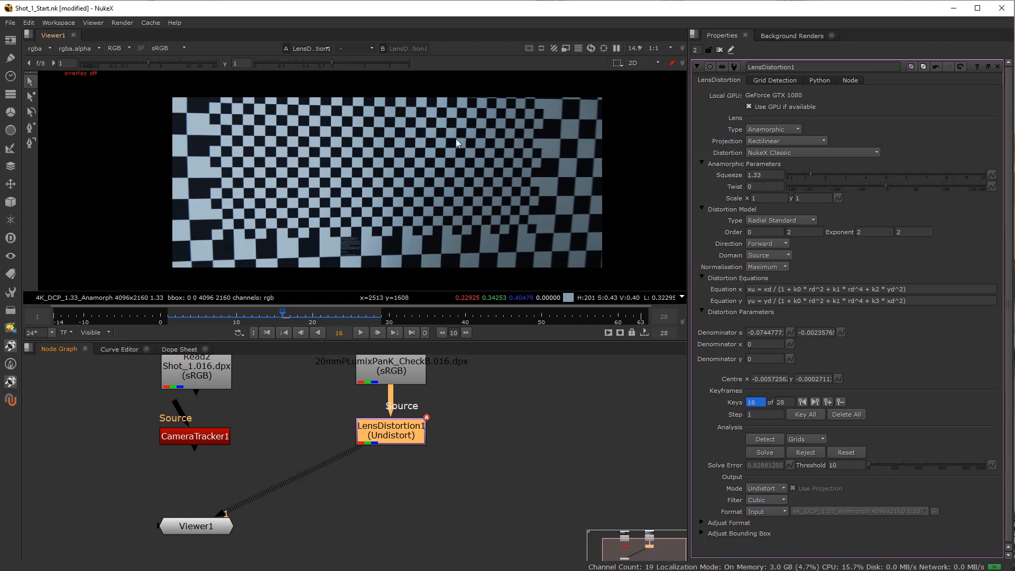
Connect CameraTracker1's source to Read2 and align CameraTracker1 and LensDistortion1 beneath their respective Read nodes.
left_click_drag(376, 427, 320, 465)
left_click_drag(201, 441, 197, 472)
left_click_drag(309, 508, 306, 487)
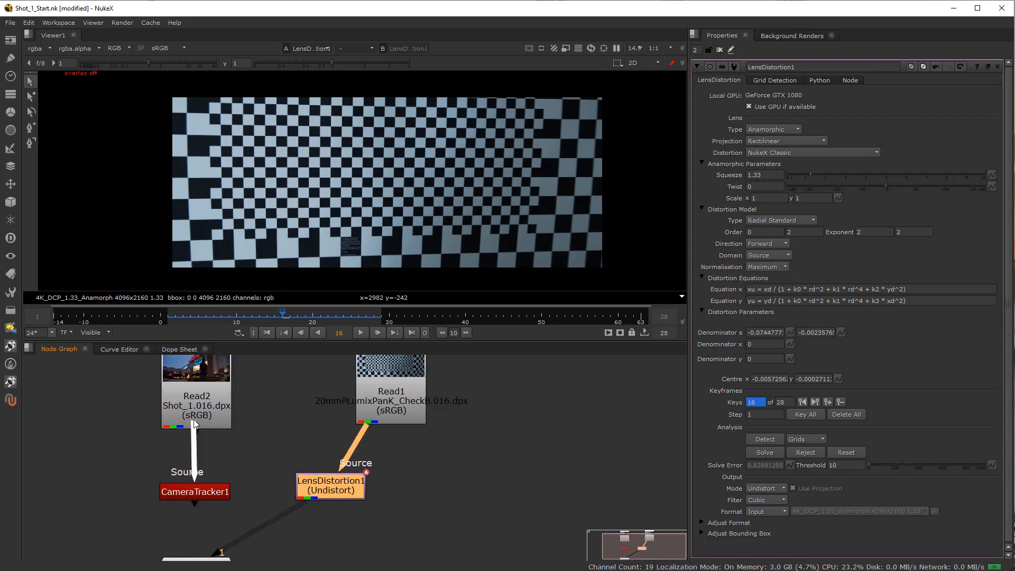
left_click_drag(193, 419, 216, 458)
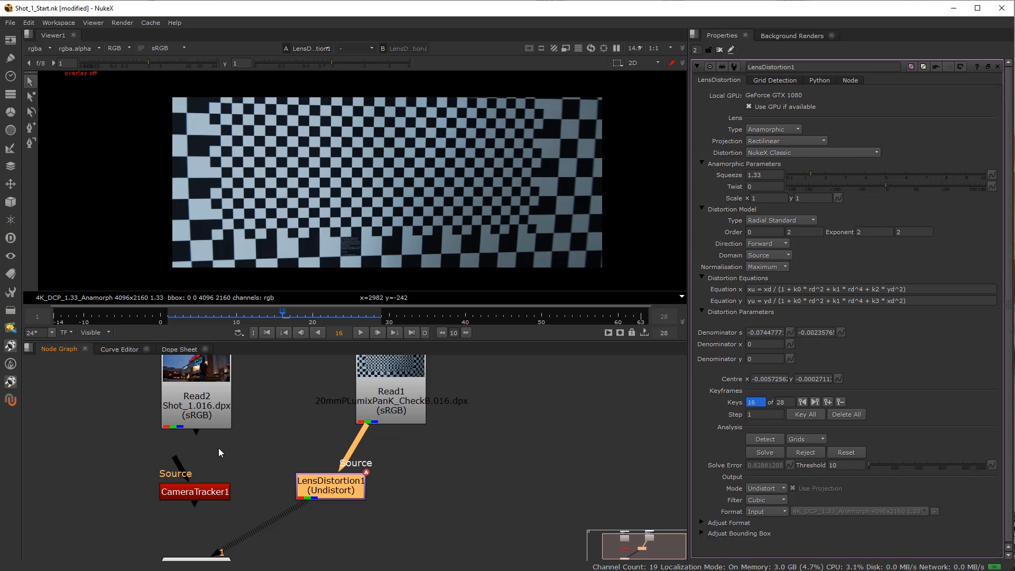
left_click_drag(178, 458, 196, 415)
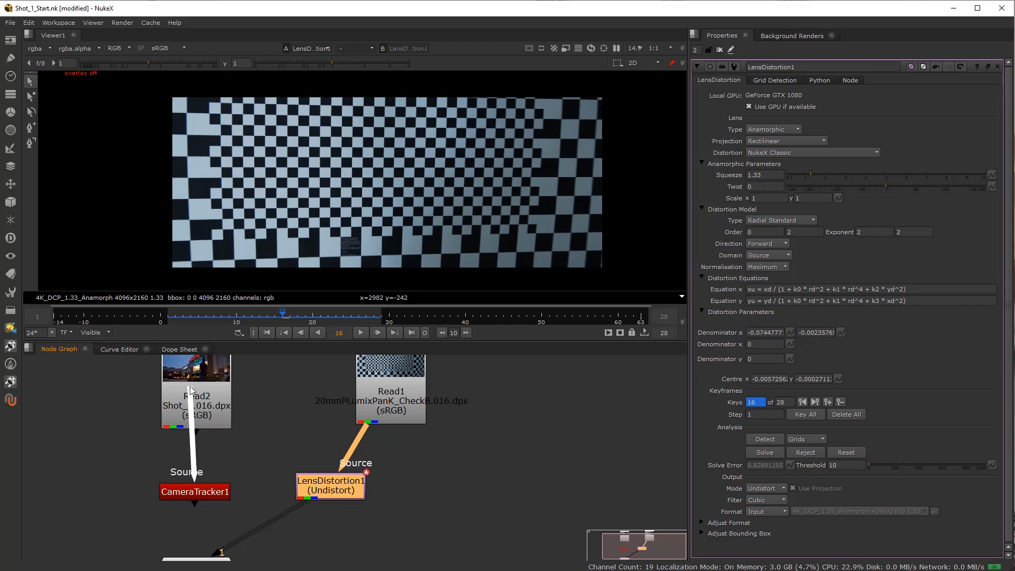
left_click(189, 491)
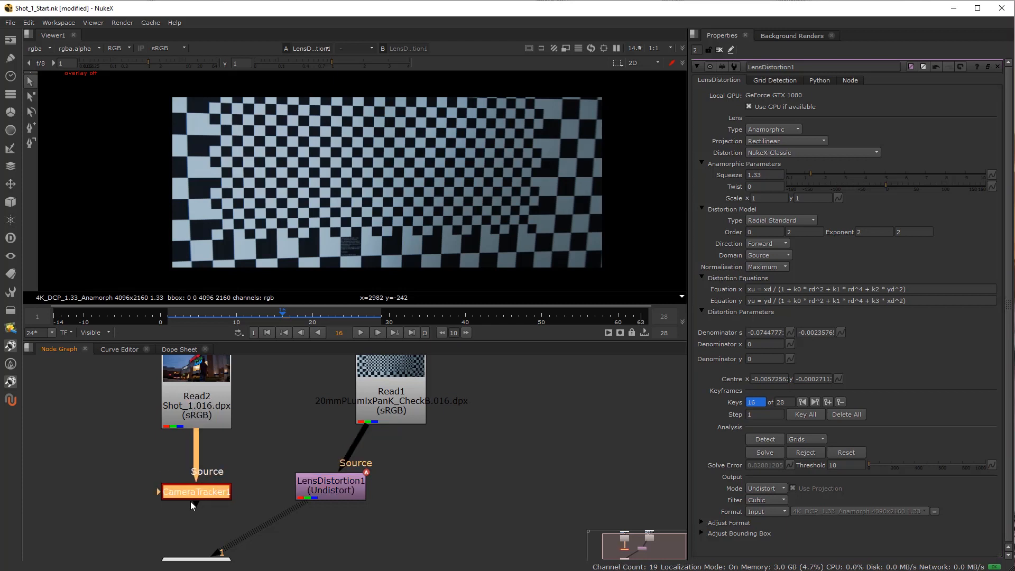
left_click_drag(220, 500, 211, 489)
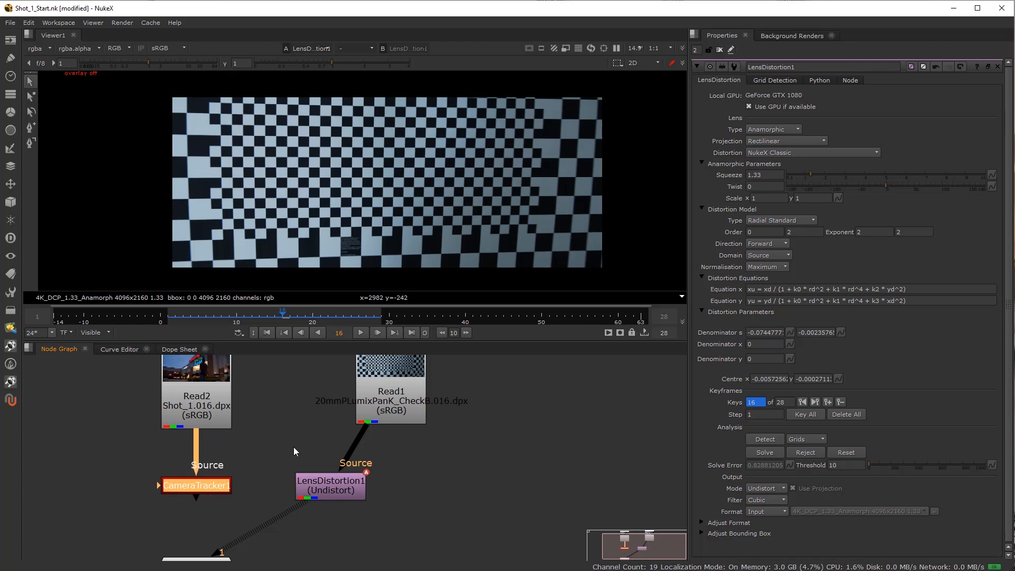
left_click_drag(315, 481, 376, 475)
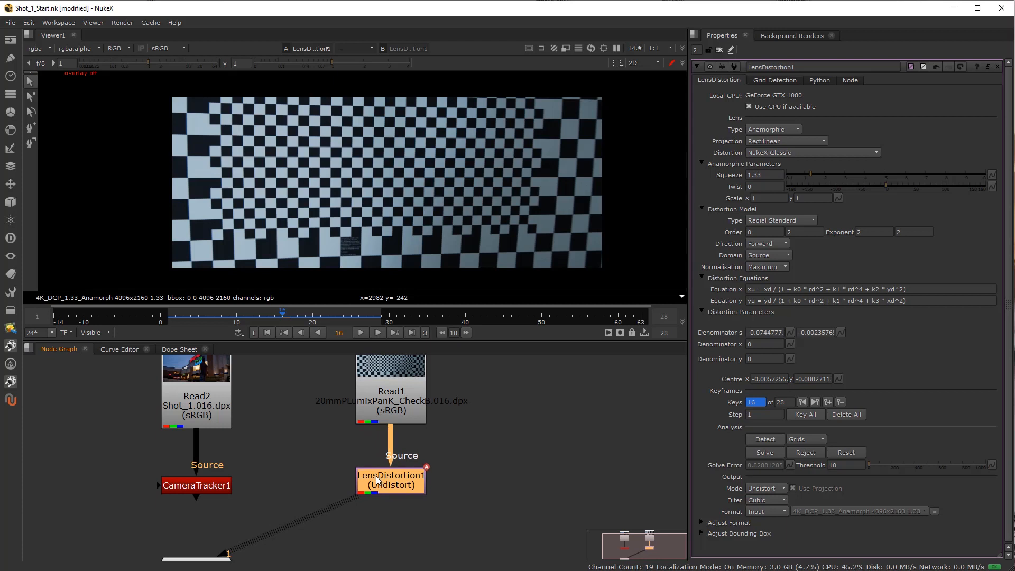
Show the CameraTracker1 output in the viewer and go to frame 5 of Shot_1.
left_click(192, 482)
key("1")
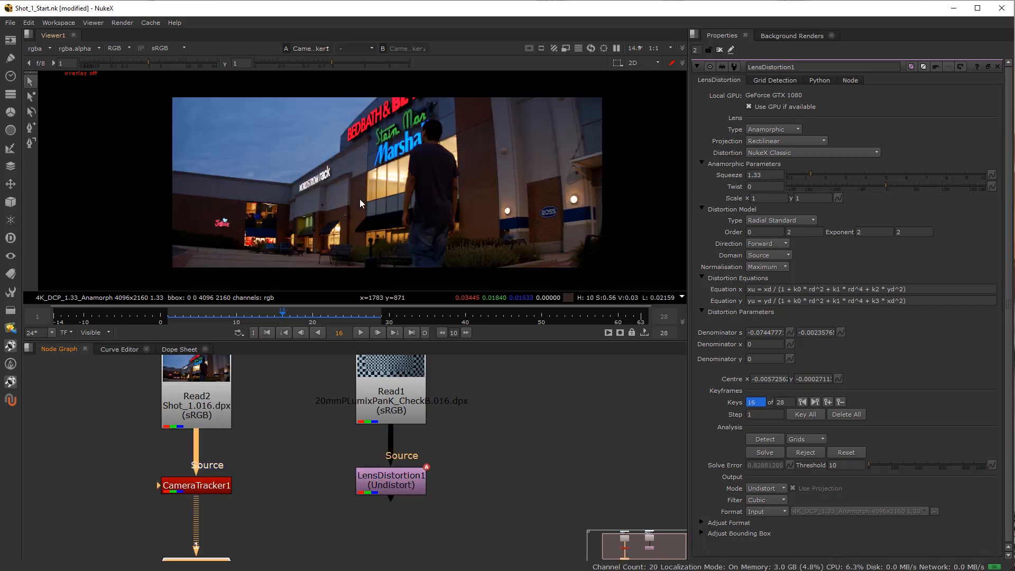
left_click_drag(228, 318, 199, 317)
Rewire LensDistortion1's source from the checkerboard to Read2, place the node beside CameraTracker1 and view its output.
left_click_drag(388, 482, 218, 399)
left_click_drag(398, 499, 325, 480)
key("1")
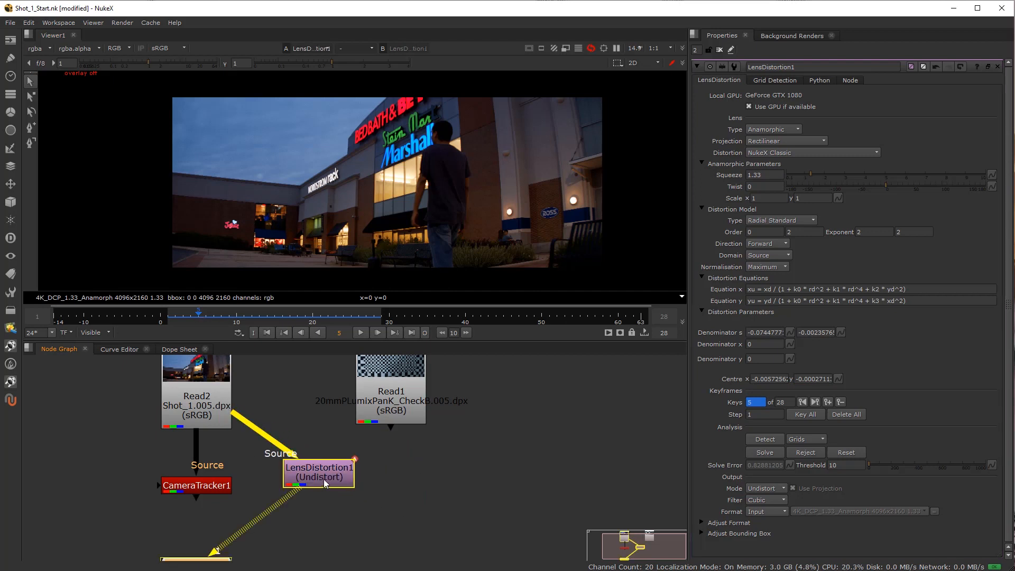
Turn on the viewer overlay, select LensDistortion1 and toggle it off and on to compare the upper-right corner of Shot_1.
scroll(377, 201, "up", 1)
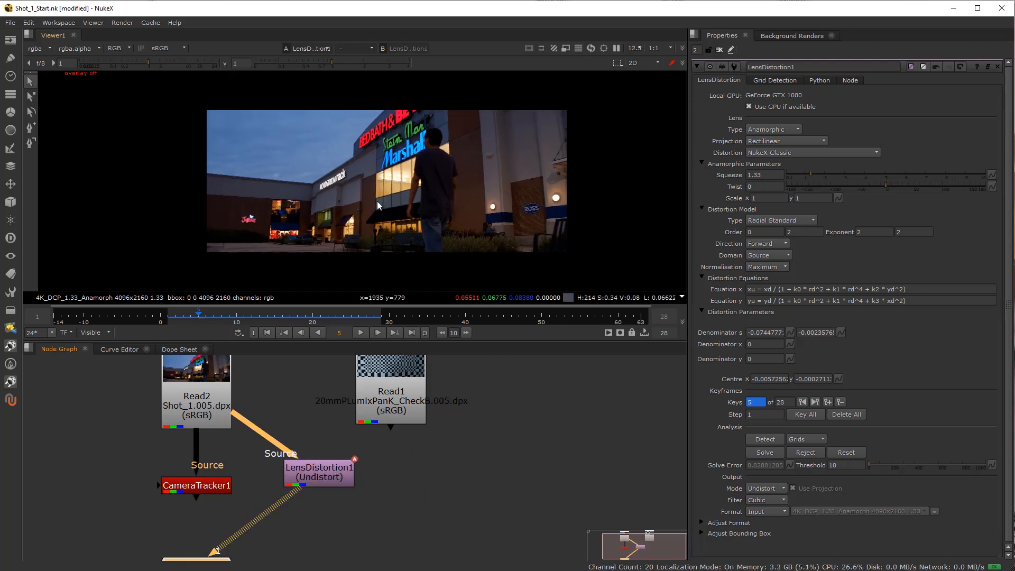
key("o")
left_click(311, 472)
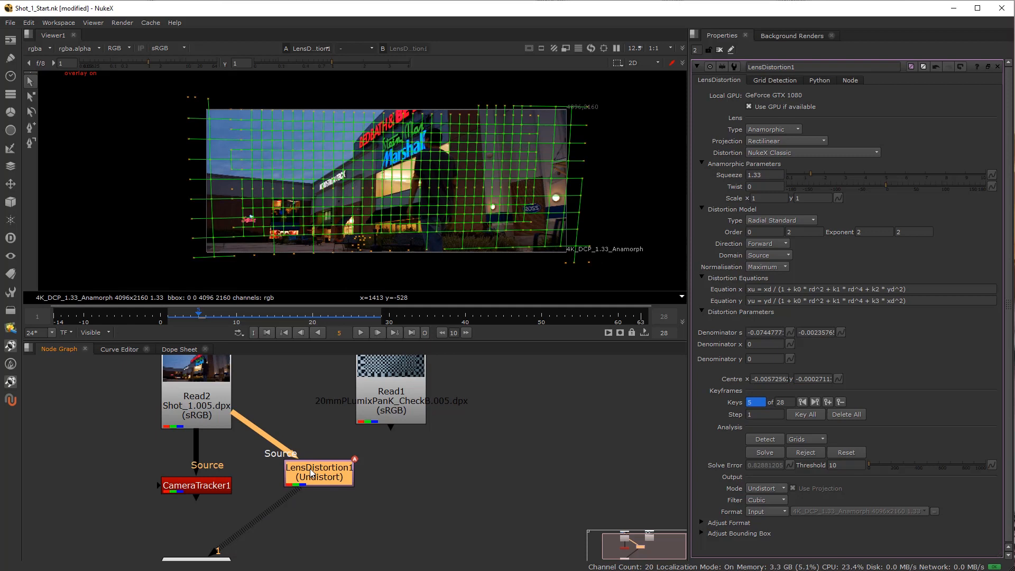
scroll(576, 119, "up", 1)
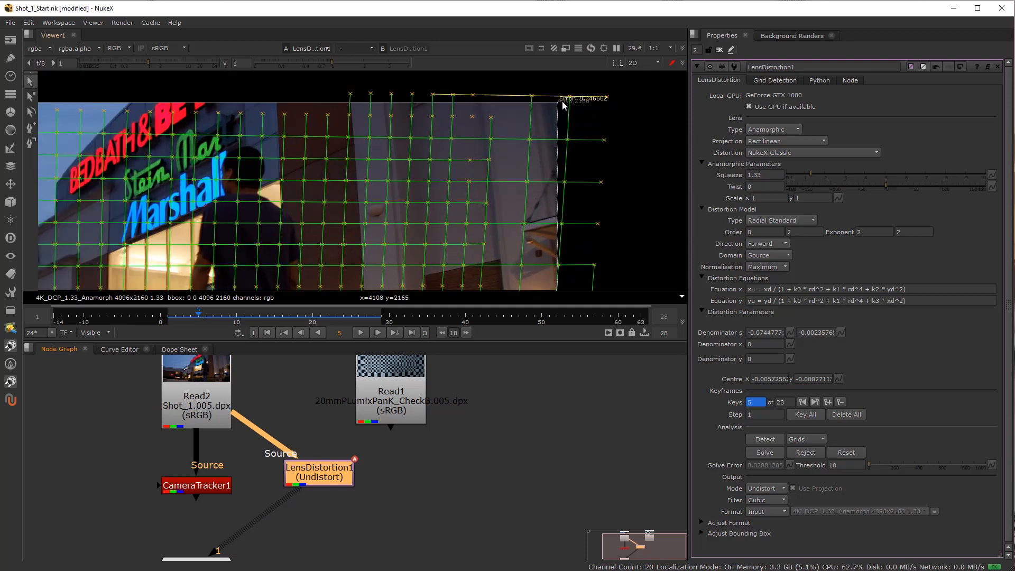
key("d")
key("d")
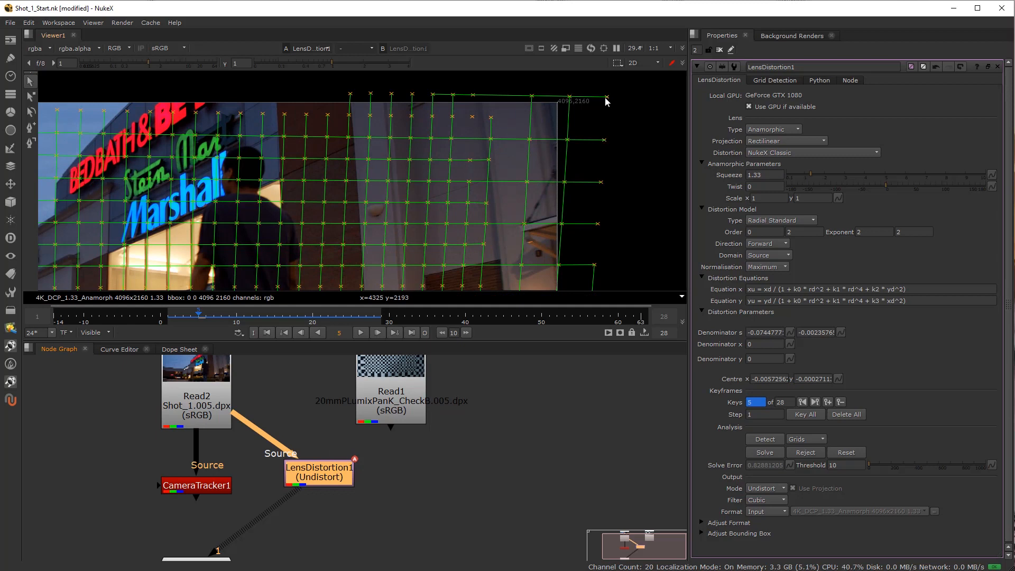
Toggle LensDistortion1 repeatedly to compare distorted and undistorted Shot_1, and examine the grid points beyond the frame's upper-right corner.
scroll(584, 122, "down", 3)
key("d")
key("d")
key("d")
key("d")
key("d")
key("d")
scroll(588, 131, "up", 3)
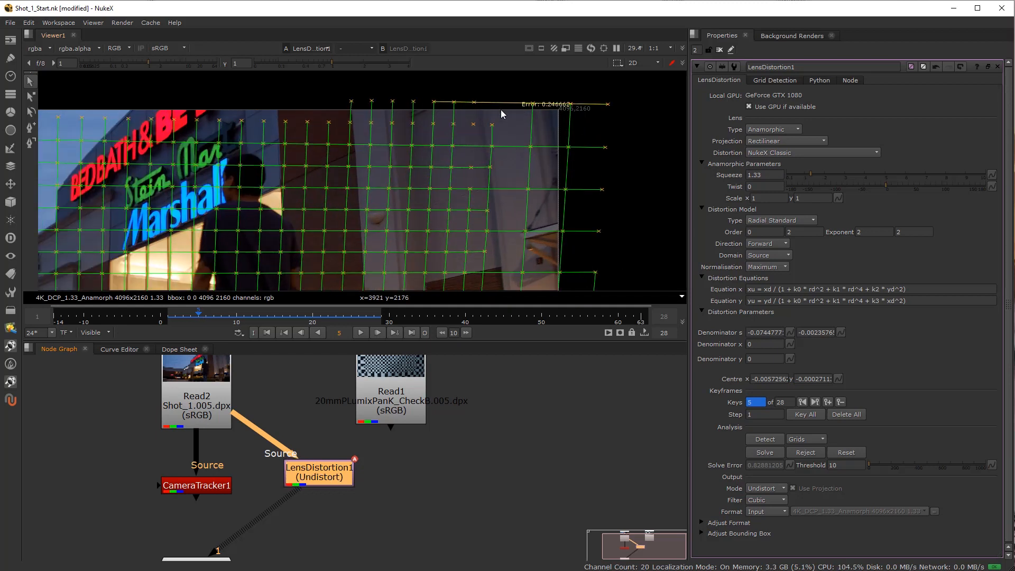
Keep toggling LensDistortion1 while examining how the upper-left corner and the whole frame of Shot_1 shift, leaving the node disabled.
scroll(522, 185, "down", 3)
key("d")
key("d")
key("d")
key("d")
scroll(218, 101, "up", 4)
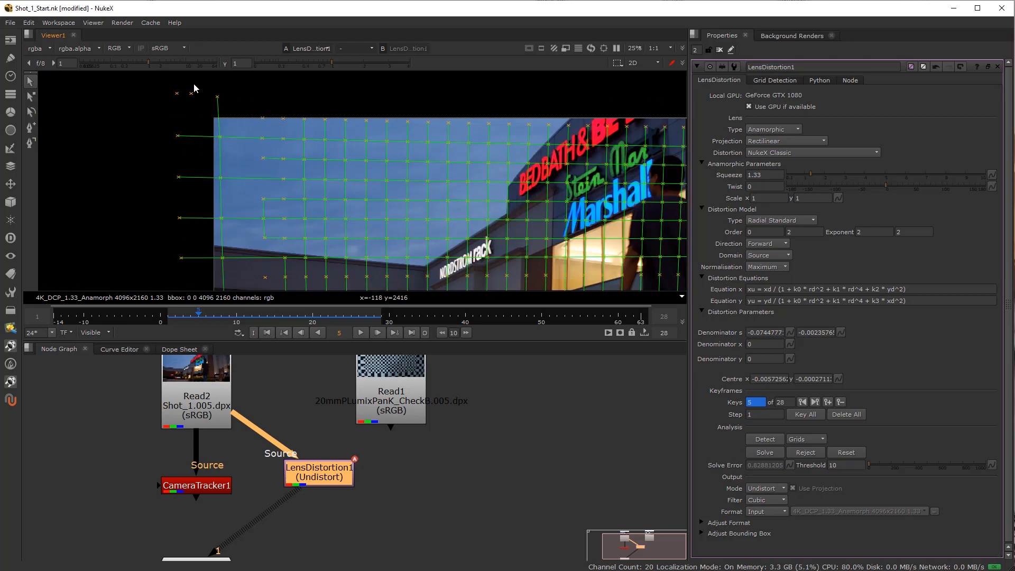
key("d")
key("d")
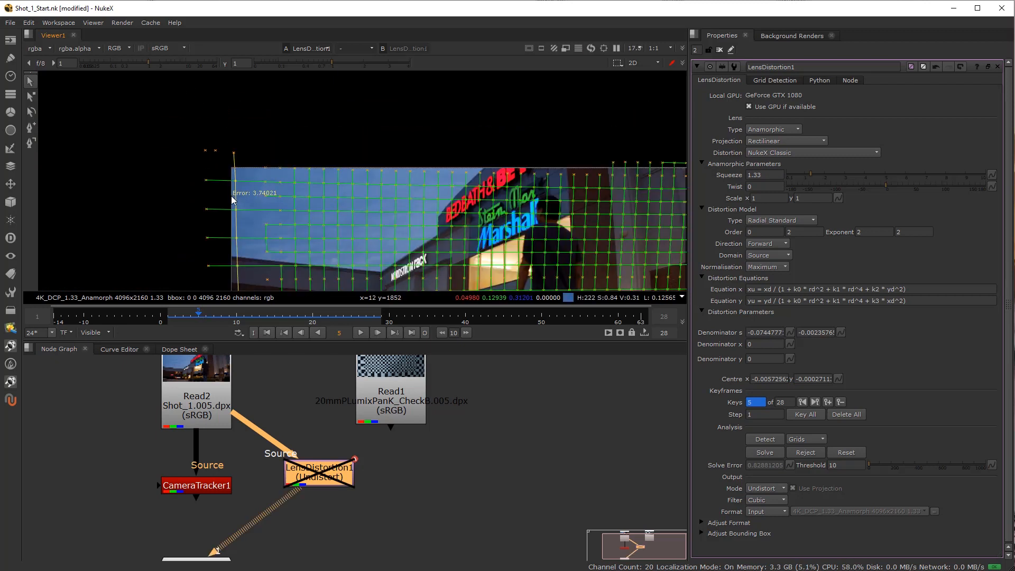
key("d")
scroll(207, 151, "up", 1)
scroll(215, 196, "down", 6)
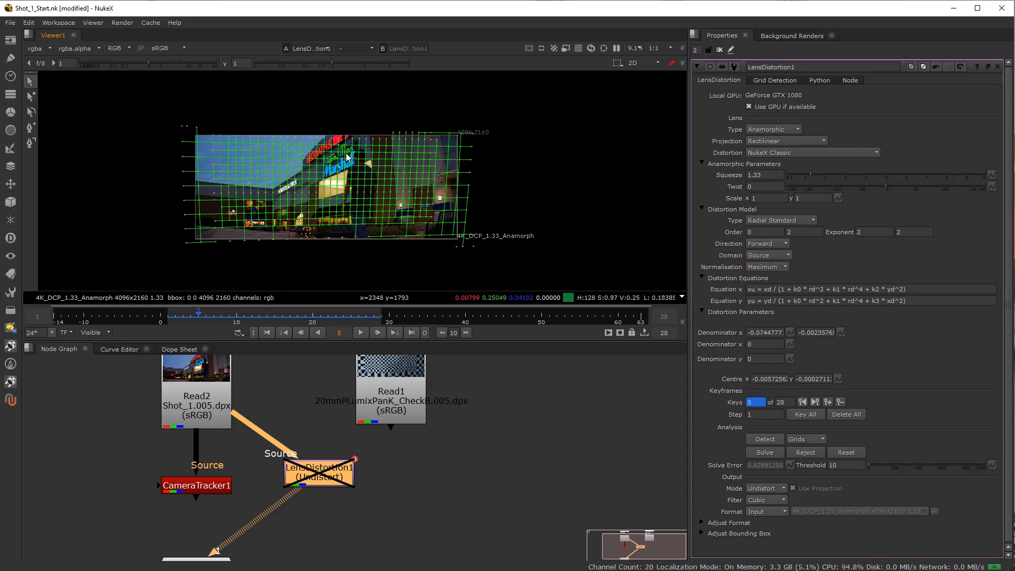
Re-enable LensDistortion1, inspect the grid past the right edge of Shot_1 and hide the viewer overlay.
scroll(183, 164, "up", 3)
scroll(374, 183, "down", 2)
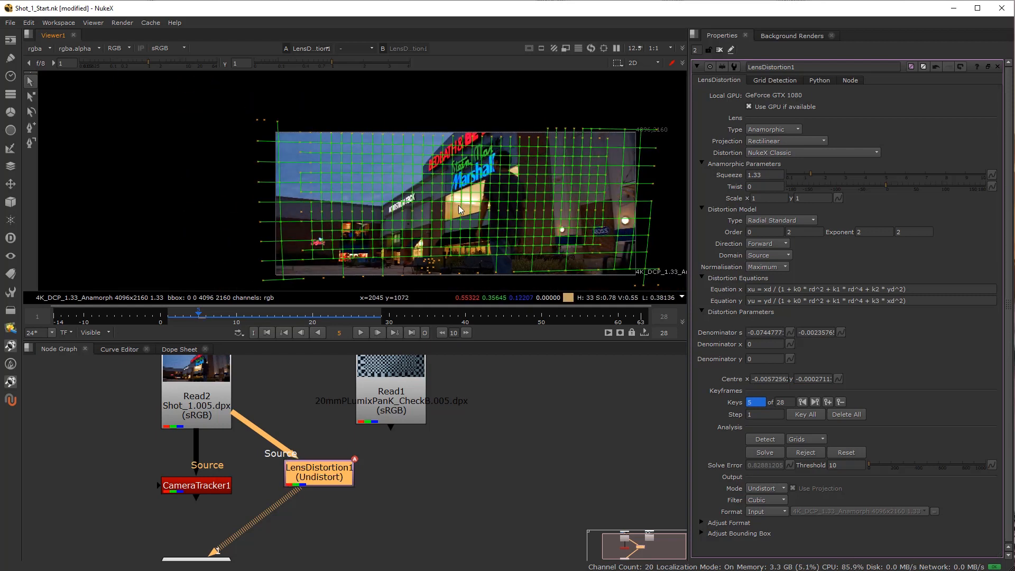
key("d")
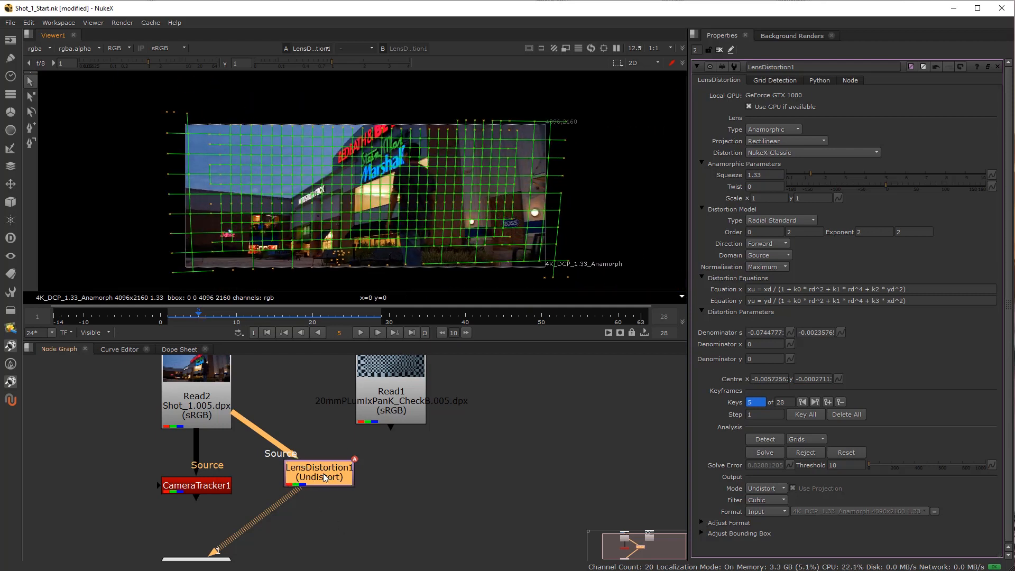
scroll(544, 181, "up", 4)
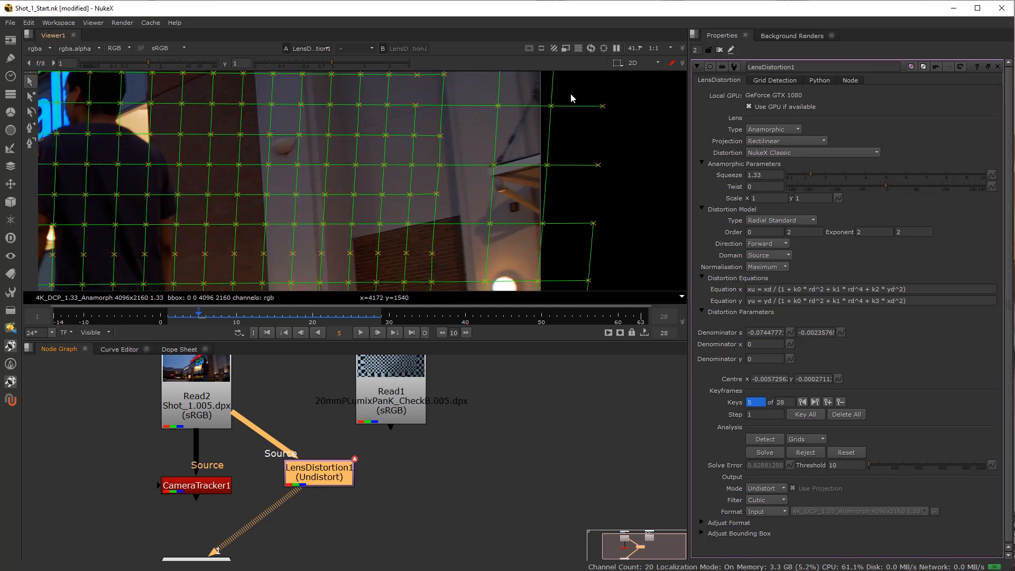
scroll(544, 198, "down", 2)
key("o")
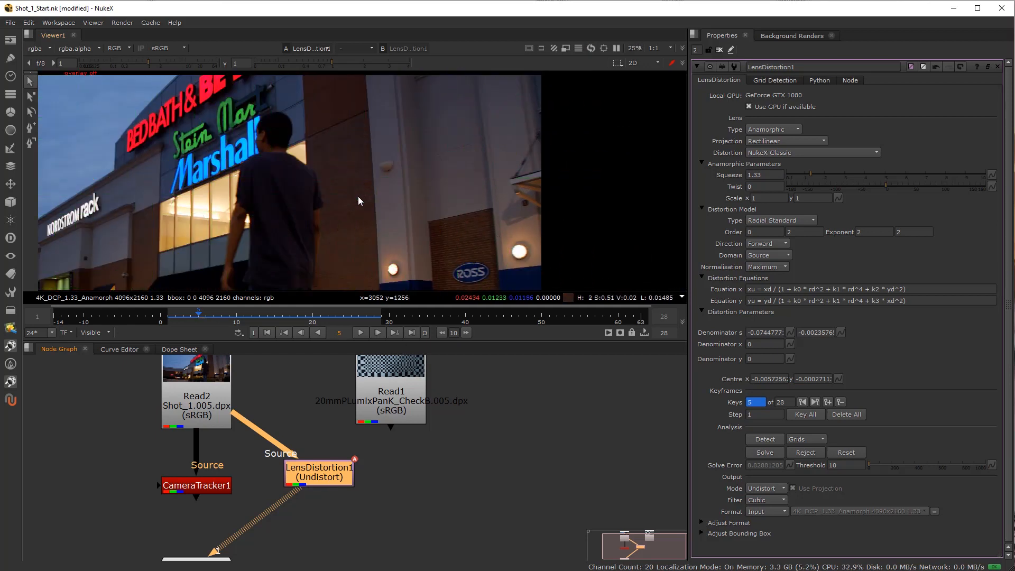
Compare Shot_1 with LensDistortion1 on and off in a maximized viewer, around the Ross storefront and across the whole frame, then restore the layout.
key("space")
scroll(452, 276, "up", 1)
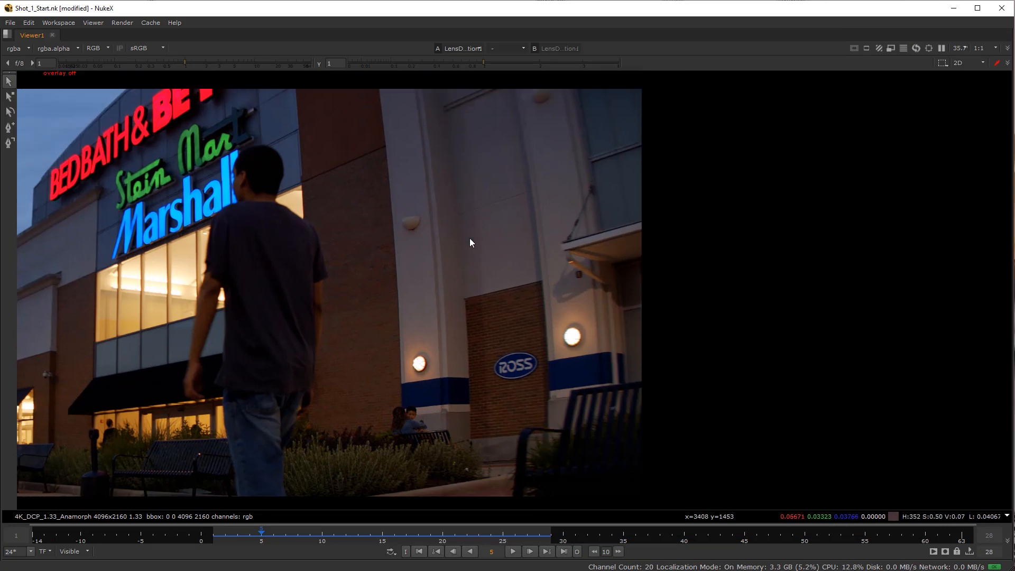
key("d")
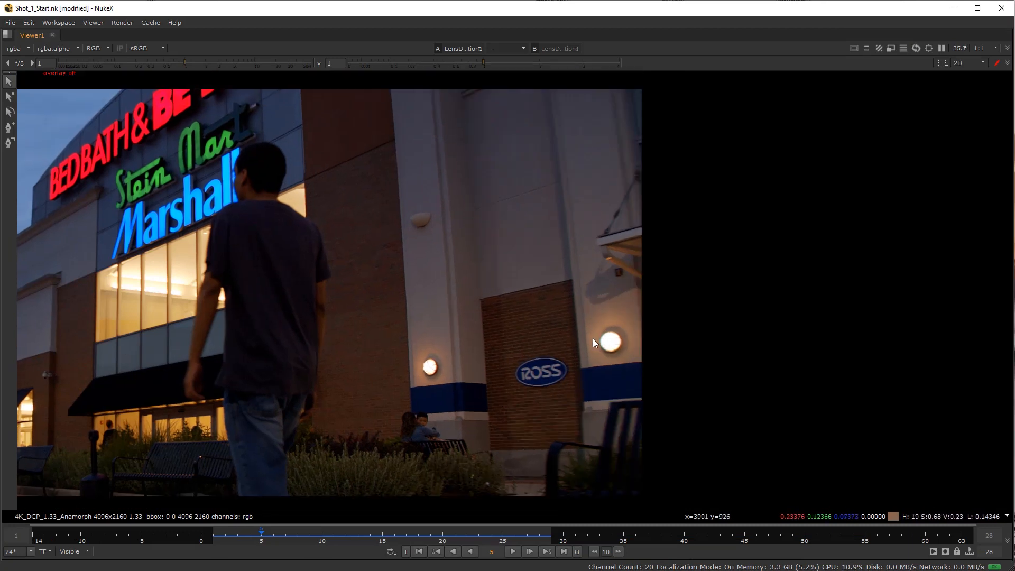
left_click_drag(573, 373, 517, 384)
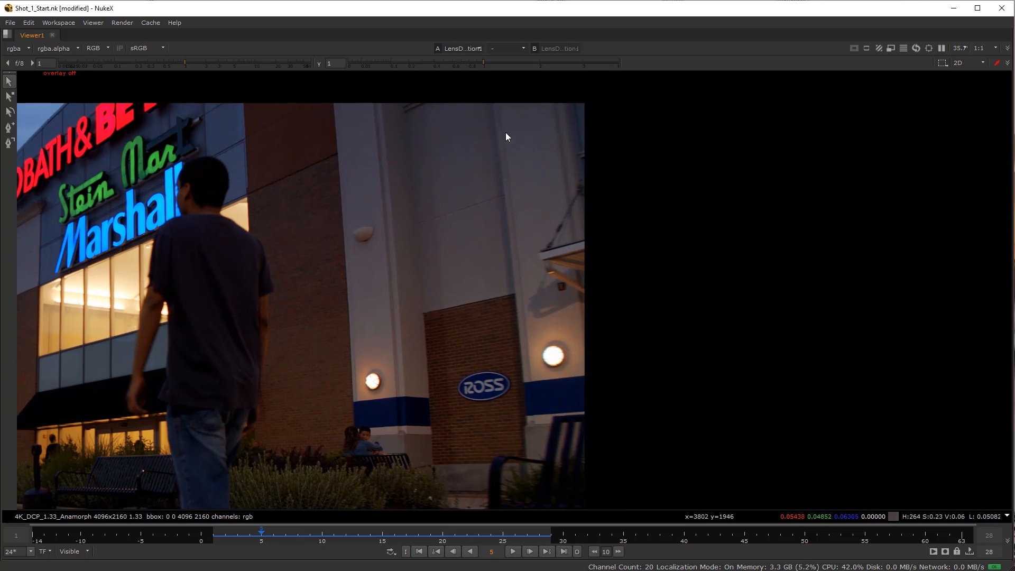
key("d")
key("d")
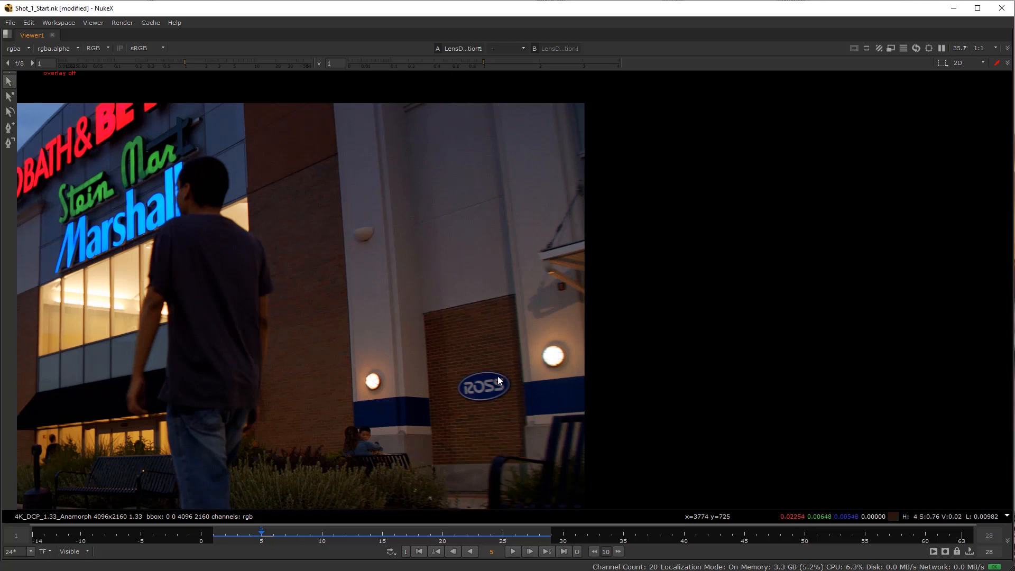
scroll(486, 380, "down", 4)
left_click_drag(382, 359, 504, 319)
scroll(401, 332, "up", 3)
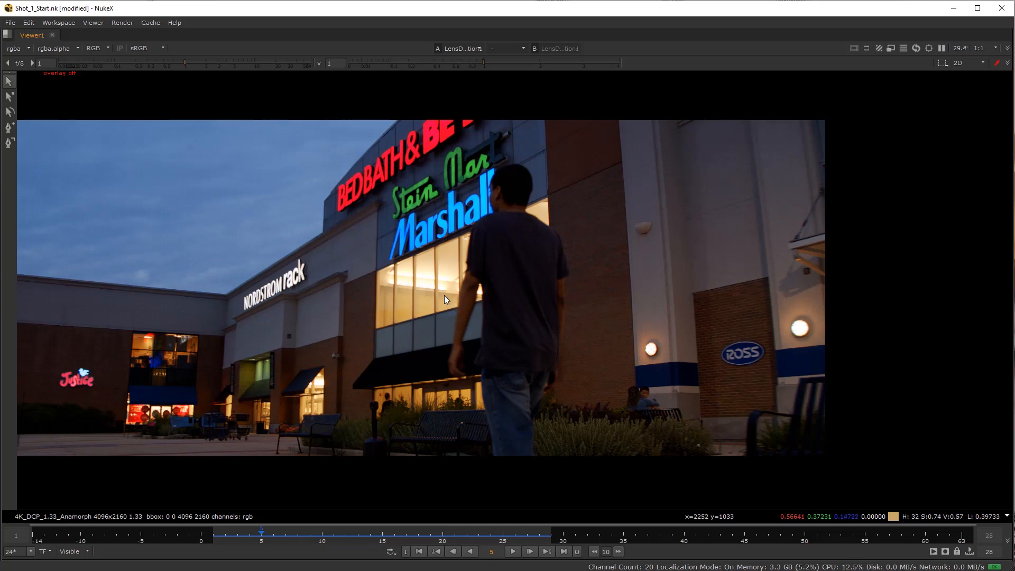
key("space")
scroll(347, 237, "down", 3)
left_click_drag(348, 236, 310, 224)
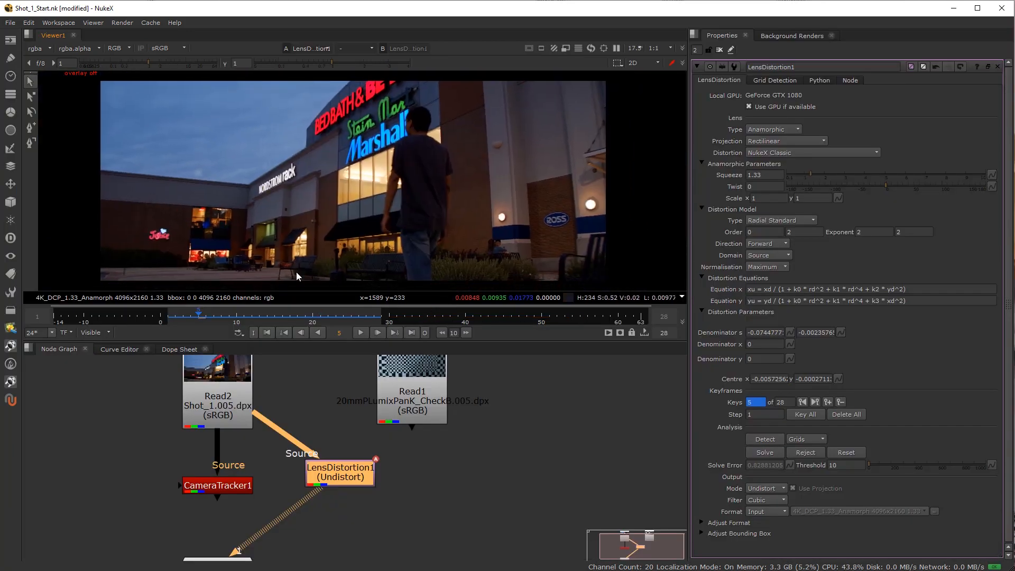
View Read2's output, bring the full Shot_1 frame range into the timeline and go to frame 27.
left_click(226, 415, "ctrl+shift")
left_click_drag(226, 318, 273, 318)
left_click(107, 333)
left_click(113, 354)
left_click_drag(169, 318, 206, 319)
scroll(279, 319, "down", 3)
scroll(279, 320, "down", 1)
left_click_drag(306, 319, 273, 320)
scroll(425, 323, "up", 2)
left_click(232, 319)
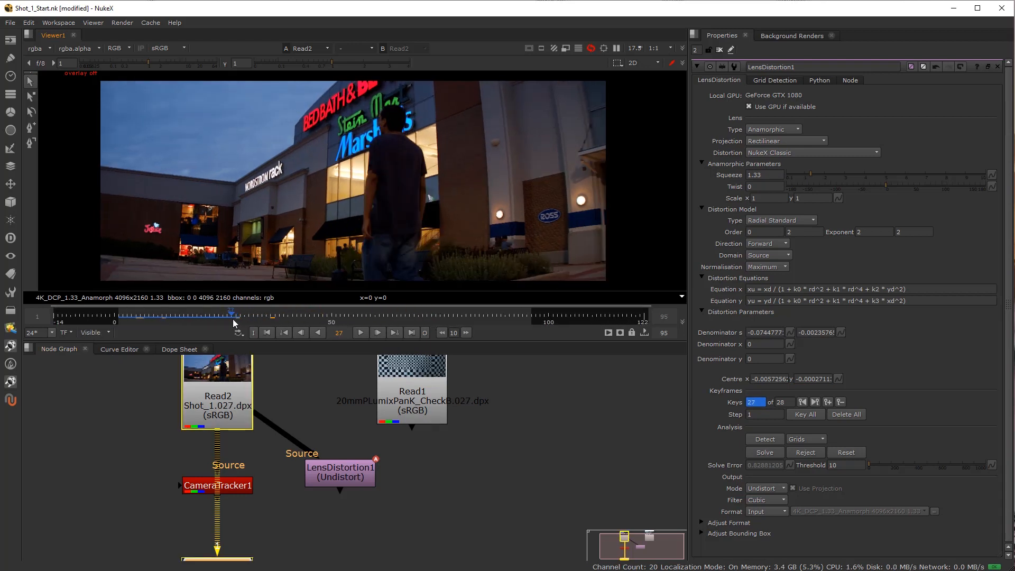
Play back the original Shot_1 footage to review the camera move, stopping at frame 45.
left_click(361, 332)
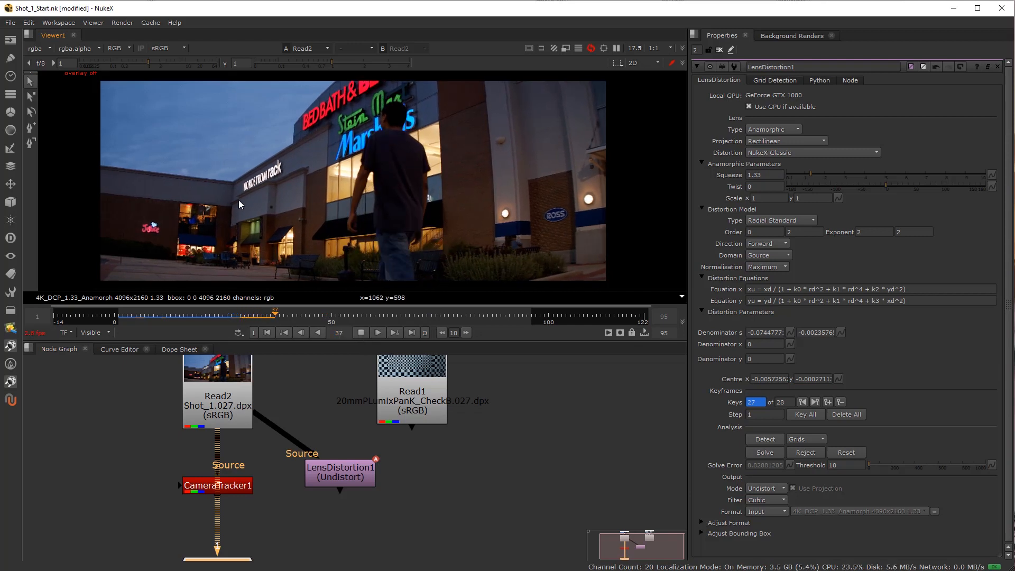
left_click(166, 320)
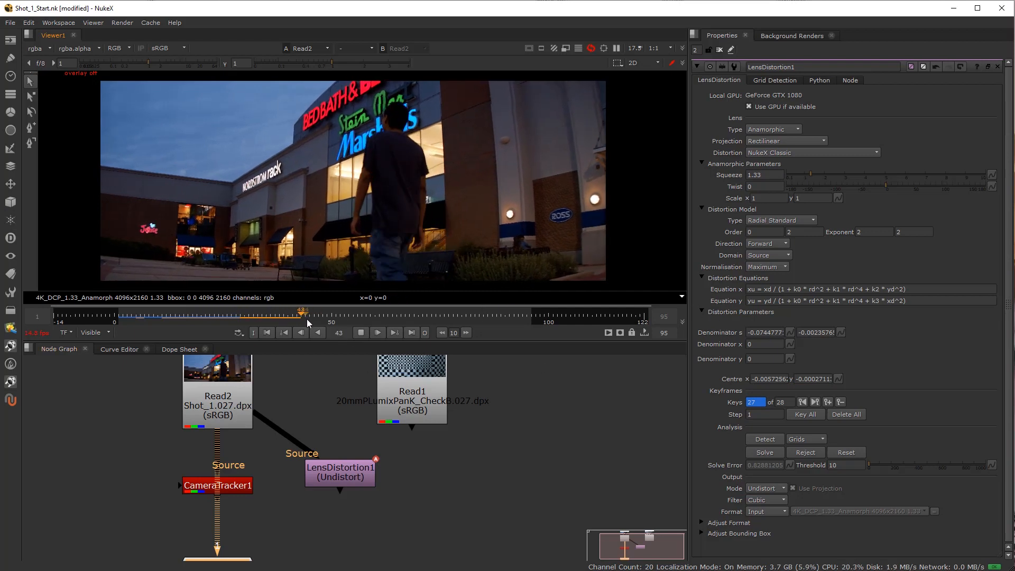
left_click(361, 332)
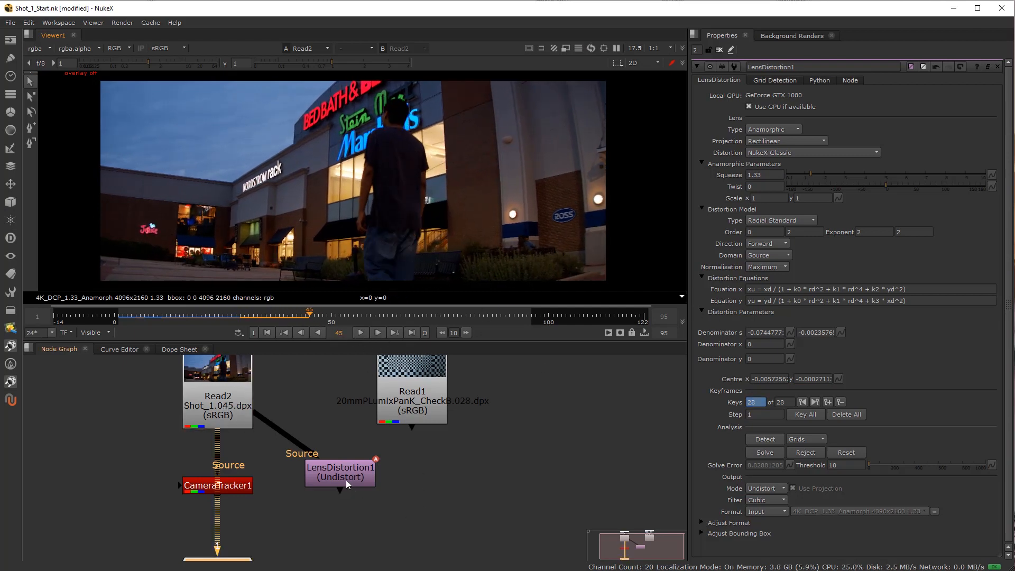
Spread out the node graph by moving Read1 farther from Read2 and placing LensDistortion1 between them.
left_click_drag(346, 480, 325, 486)
left_click_drag(407, 404, 477, 409)
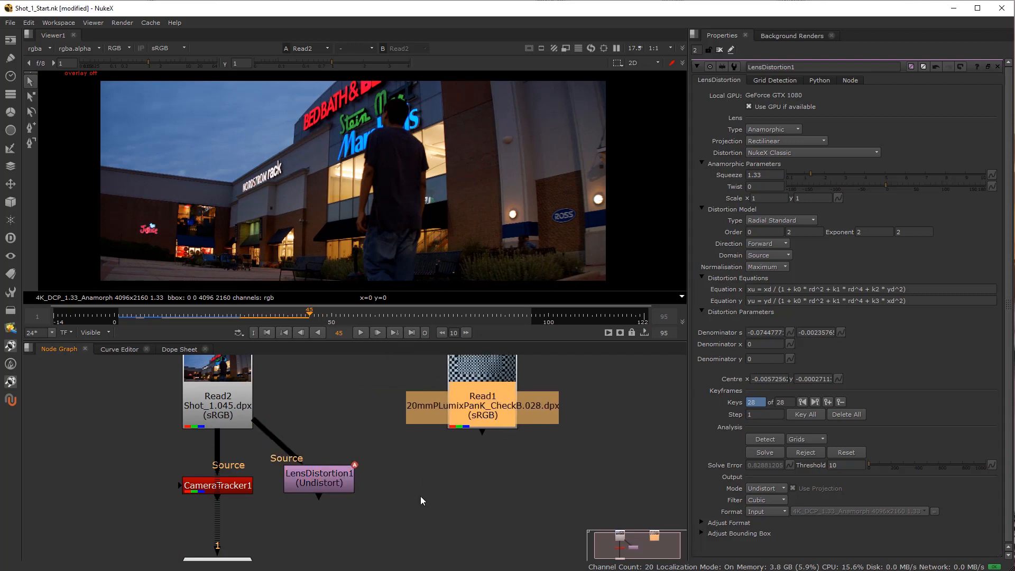
left_click_drag(315, 481, 337, 479)
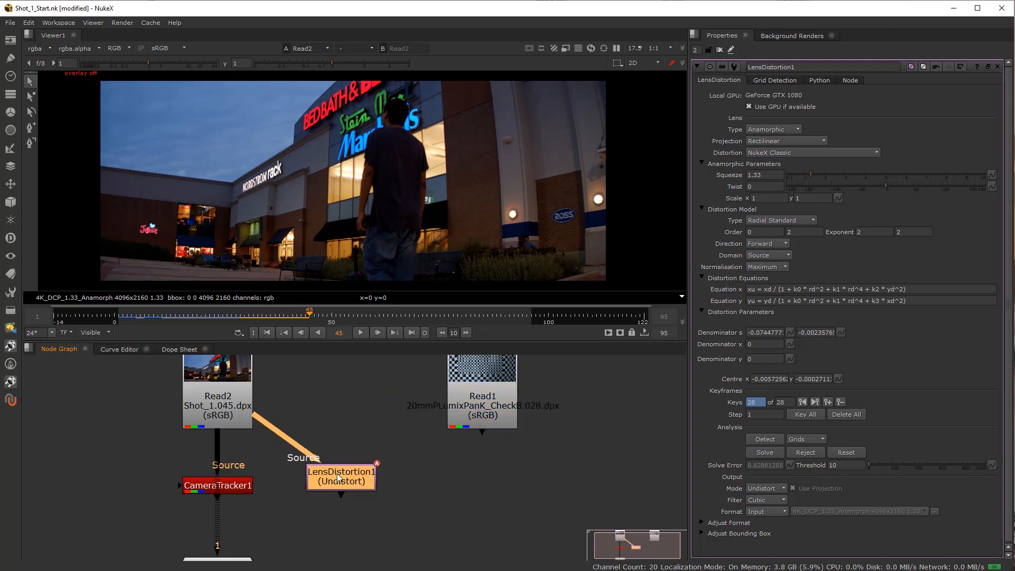
scroll(323, 467, "up", 3)
scroll(370, 451, "down", 2)
left_click_drag(227, 479, 305, 545)
left_click_drag(282, 507, 398, 485)
left_click_drag(325, 544, 268, 523)
left_click_drag(318, 502, 351, 484)
left_click_drag(412, 477, 434, 503)
Open CameraTracker1's properties, reconnect its source to Read2 and move the node clear of the viewer connection.
left_click_drag(268, 533, 270, 502)
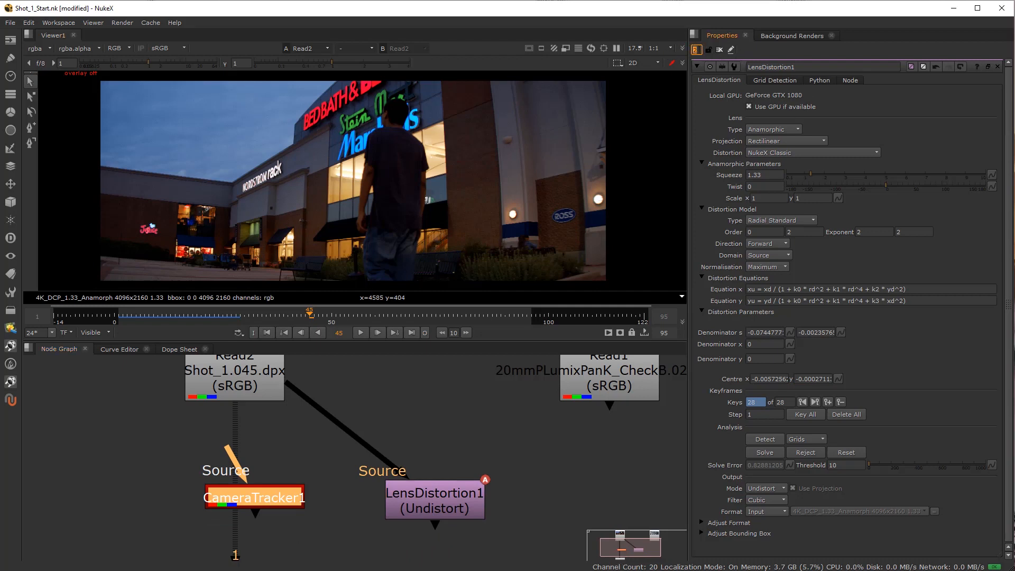
double_click(238, 502)
left_click_drag(224, 448, 236, 389)
left_click_drag(280, 486, 210, 496)
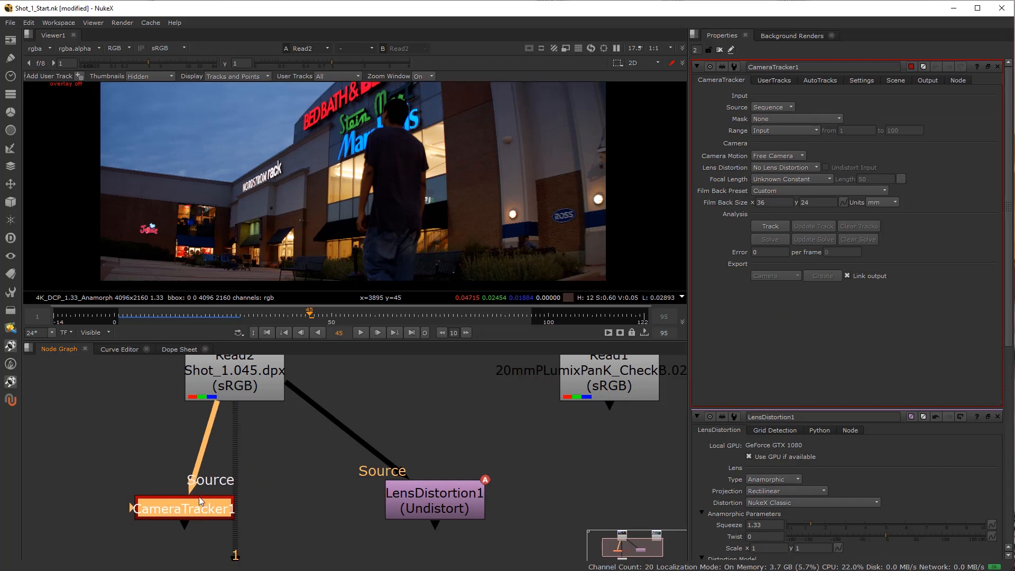
Send CameraTracker1's output to the viewer and bring its properties in front of LensDistortion1's.
double_click(430, 498)
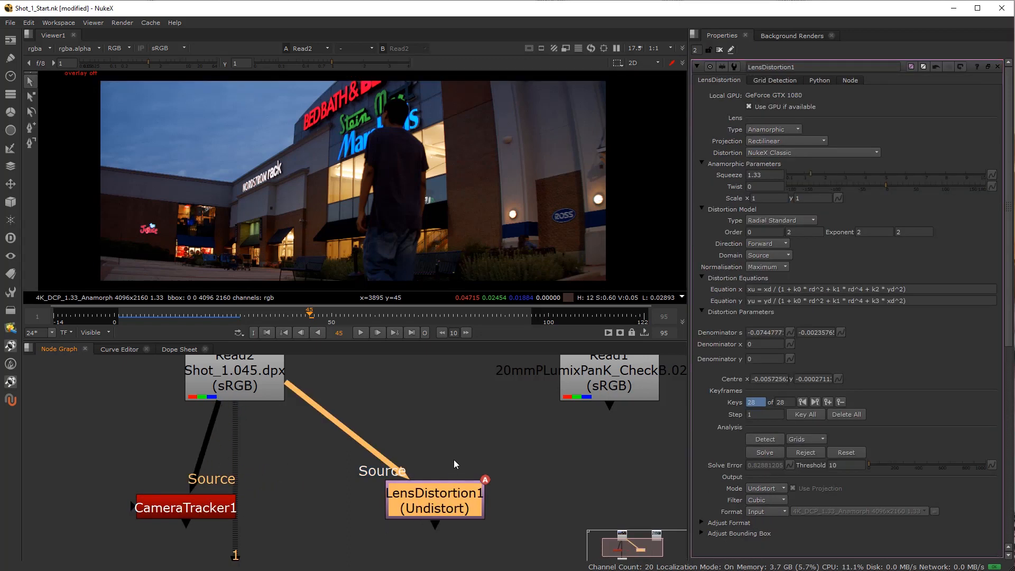
left_click(218, 503)
key("1")
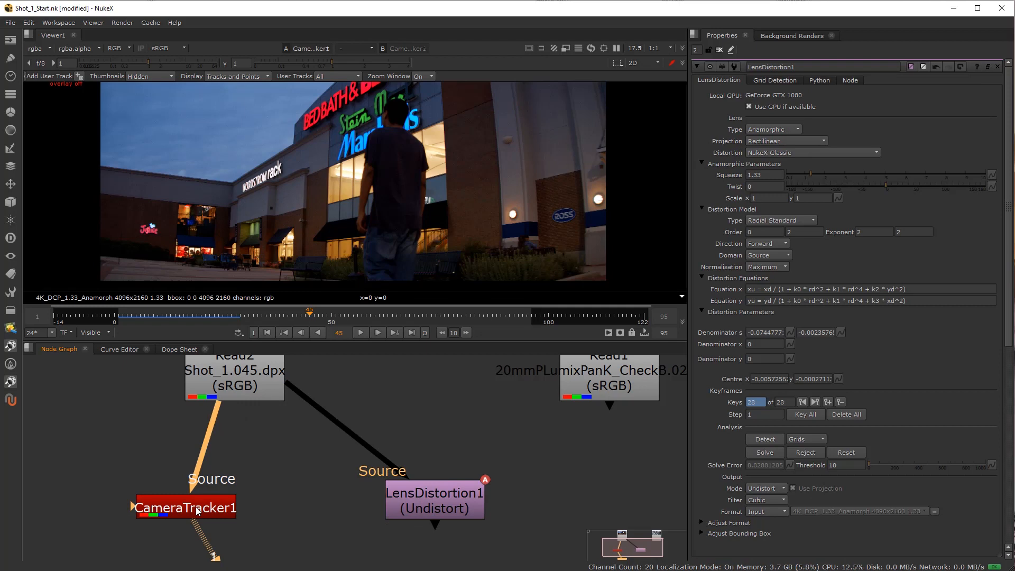
scroll(313, 502, "down", 3)
mouse_move(313, 510)
left_mouse_down()
mouse_move(313, 473)
mouse_move(311, 502)
left_mouse_up()
left_click(361, 487)
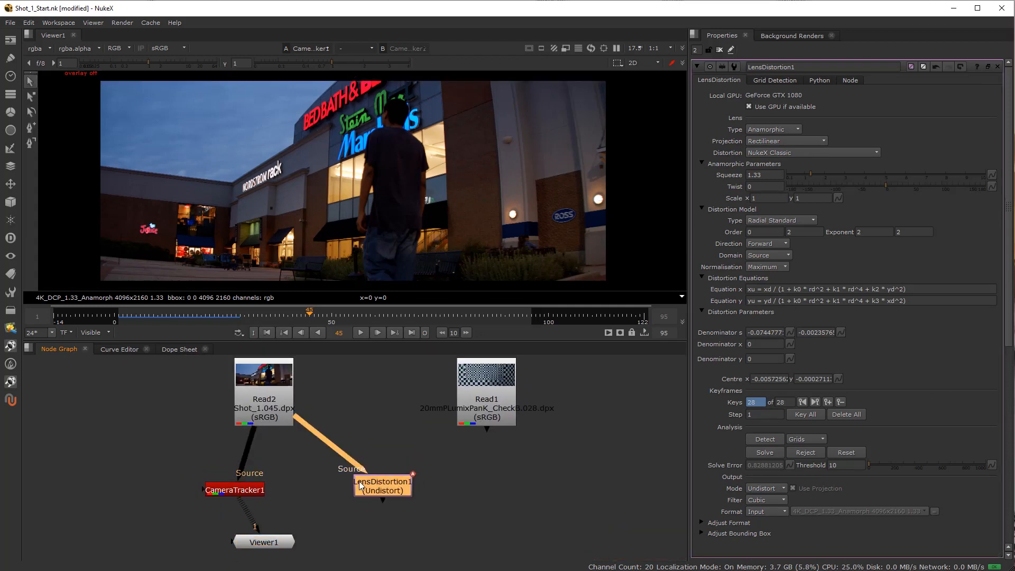
double_click(254, 490)
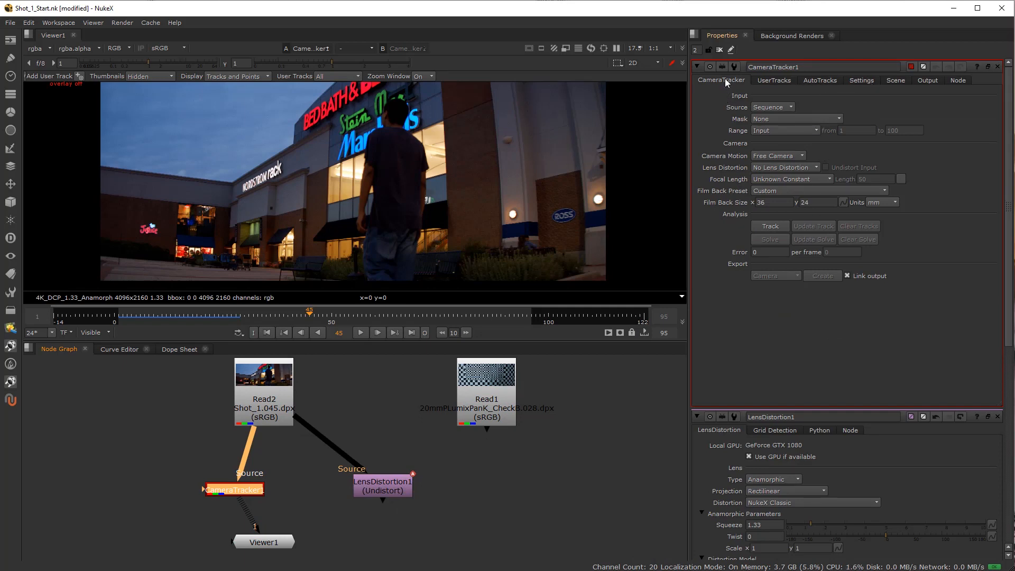
Create a Roto node beside CameraTracker1 and connect it to the tracker's Mask input.
left_click(147, 477)
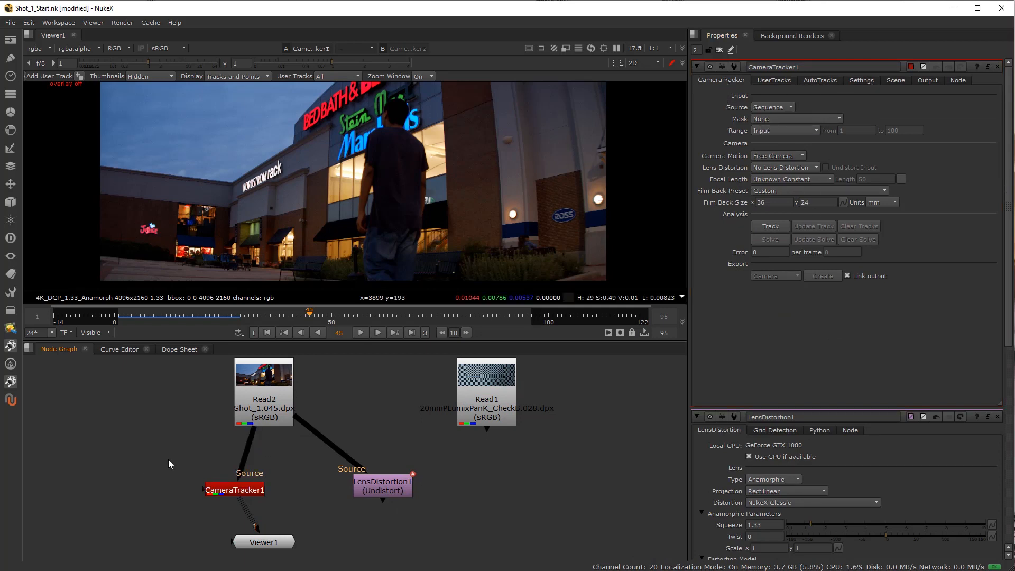
key("o")
left_click_drag(182, 486, 136, 491)
key("q")
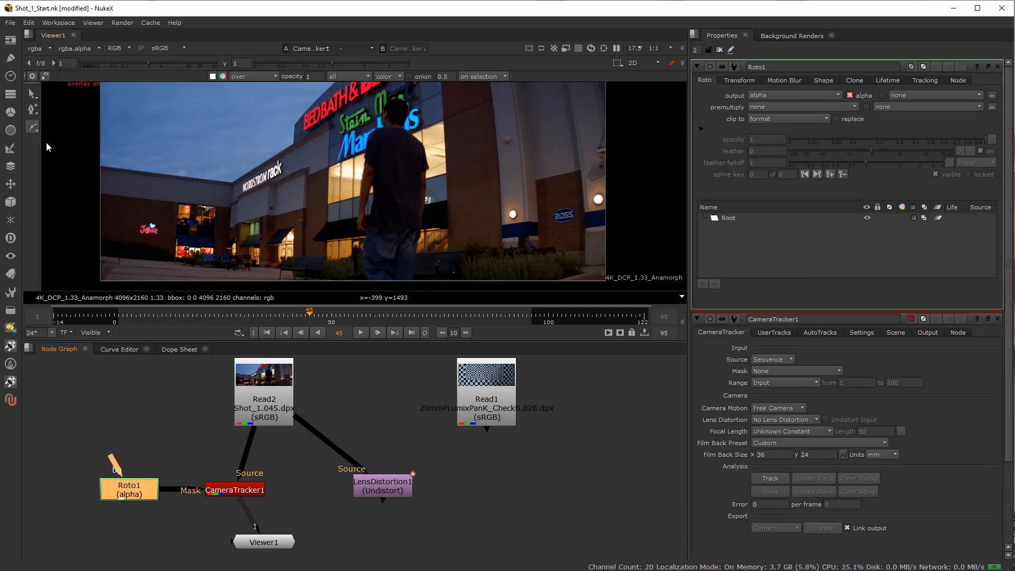
Draw a closed, loose Bezier shape around the walking man at frame 45.
left_click_drag(399, 100, 393, 122)
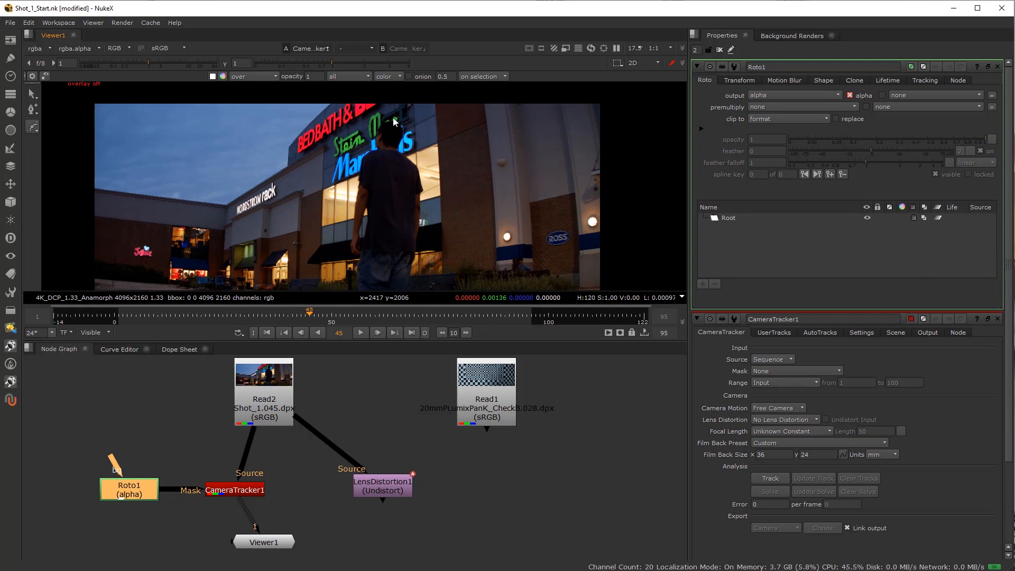
left_click(391, 117)
left_click_drag(419, 151, 424, 165)
mouse_move(433, 231)
left_mouse_down()
mouse_move(433, 148)
mouse_move(423, 229)
left_mouse_up()
left_click_drag(340, 232, 333, 226)
left_click_drag(339, 173, 332, 238)
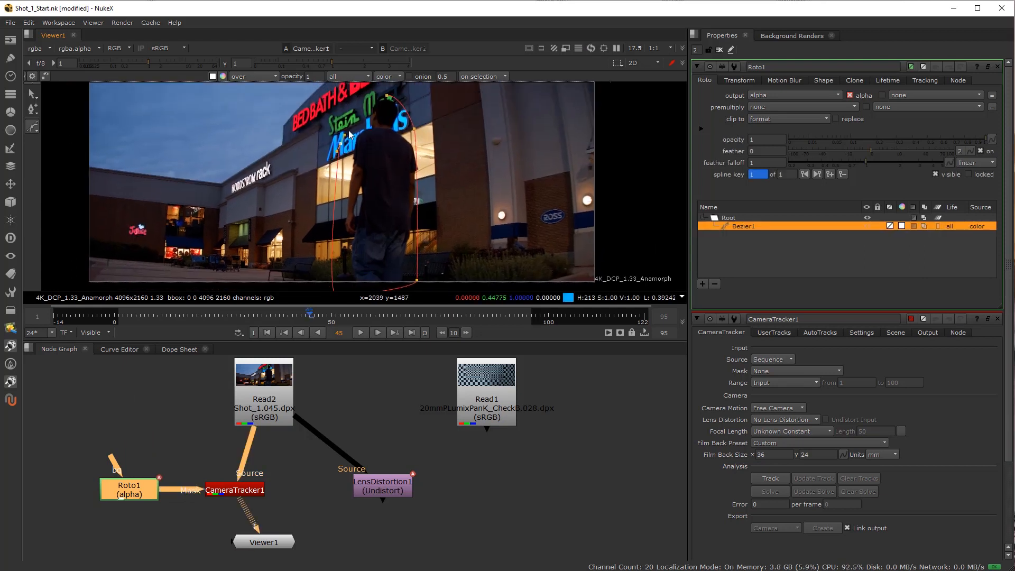
left_click(388, 96)
left_click(386, 96)
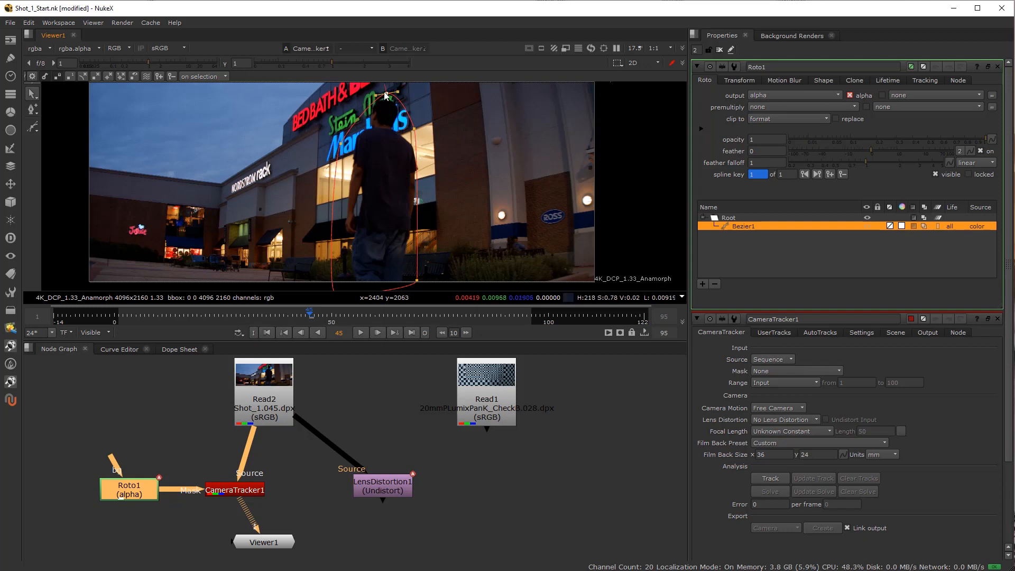
Select all the Bezier's points and keyframe it to follow the man at intervals from frame 45 back toward the start.
left_click_drag(377, 96, 356, 148)
scroll(357, 122, "down", 2)
left_click_drag(302, 110, 440, 288)
left_click(265, 318)
mouse_move(368, 200)
left_mouse_down()
mouse_move(389, 207)
mouse_move(371, 200)
left_mouse_up()
left_click(223, 316)
left_click(183, 316)
left_click(158, 316)
left_click(132, 316)
Keyframe the Bezier at frame 60, adjusting its points so that it encloses the man down past the frame's lower edge.
left_click(375, 316)
left_click(425, 216)
left_click_drag(403, 152, 405, 148)
left_click_drag(403, 261, 411, 274)
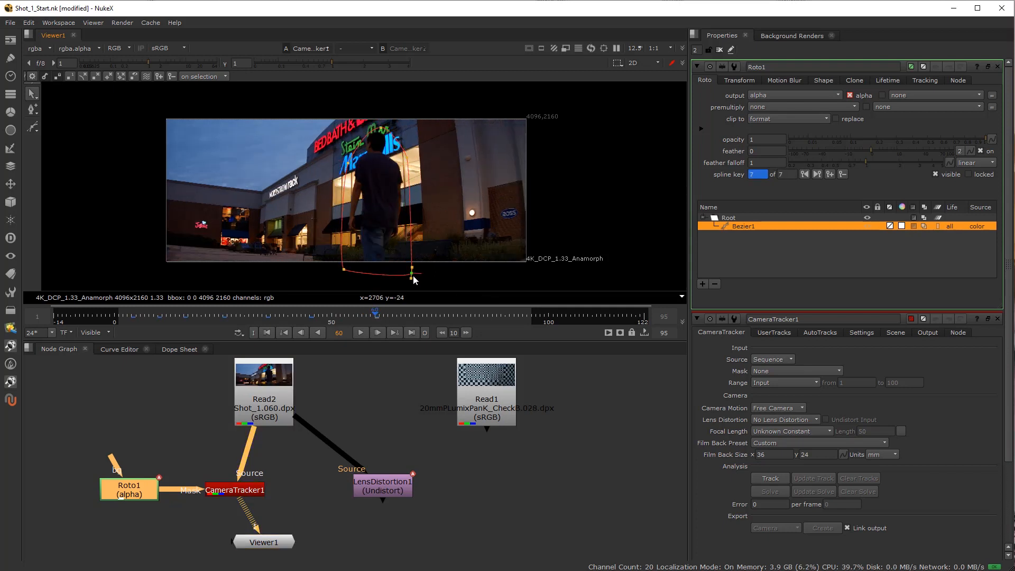
Select the whole Bezier and keyframe its position over the man at intervals through frame 94.
left_click(422, 317)
left_click_drag(303, 280, 475, 117)
left_click_drag(367, 195, 392, 204)
left_click(479, 317)
left_click(522, 318)
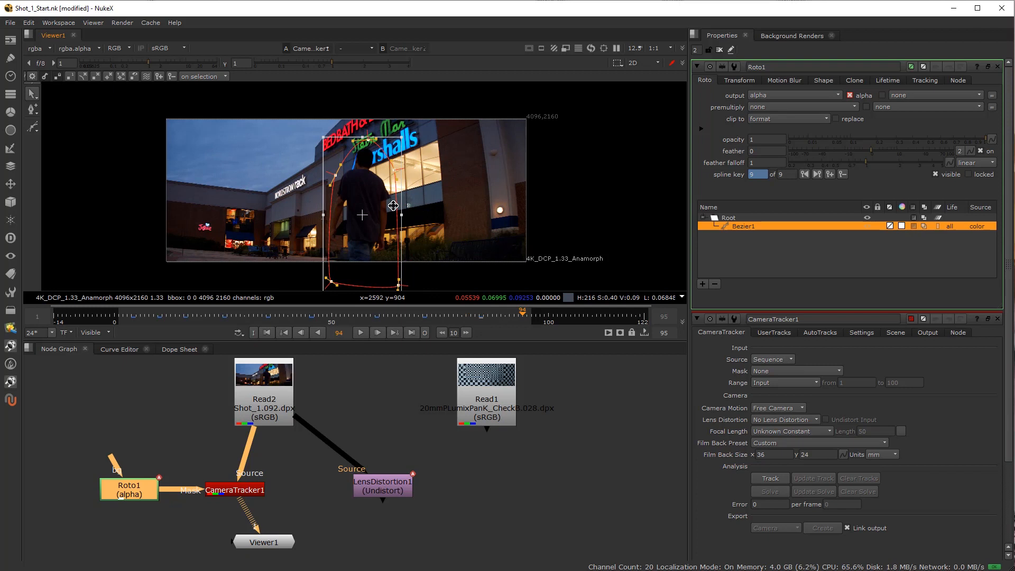
Align CameraTracker1 directly between Read2 and Viewer1 and open its properties.
left_click(287, 472)
left_click_drag(244, 492, 267, 496)
double_click(267, 496)
Set CameraTracker1's Mask to Mask Alpha and its Lens Distortion to Unknown Lens.
left_click(773, 81)
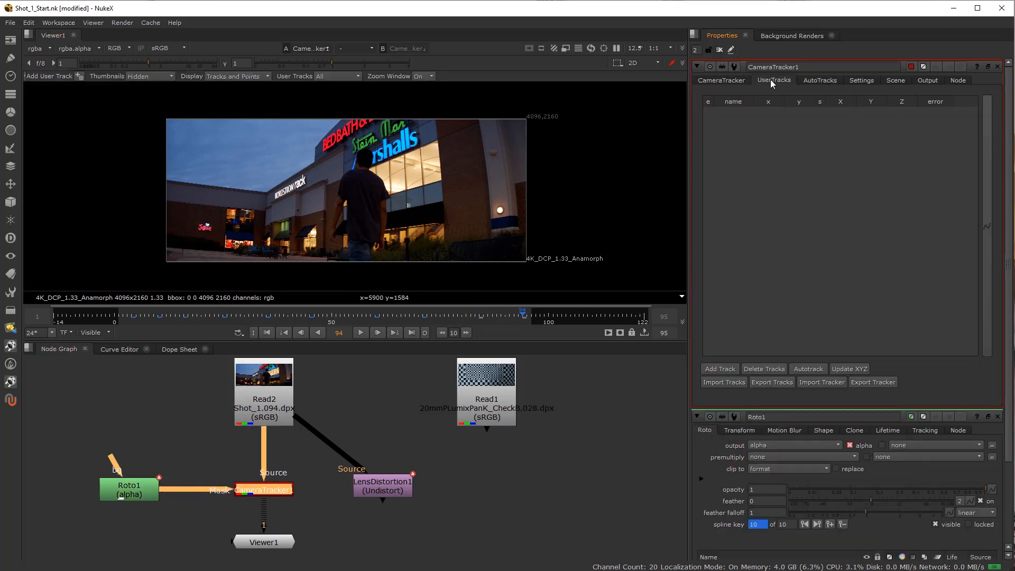
left_click(736, 81)
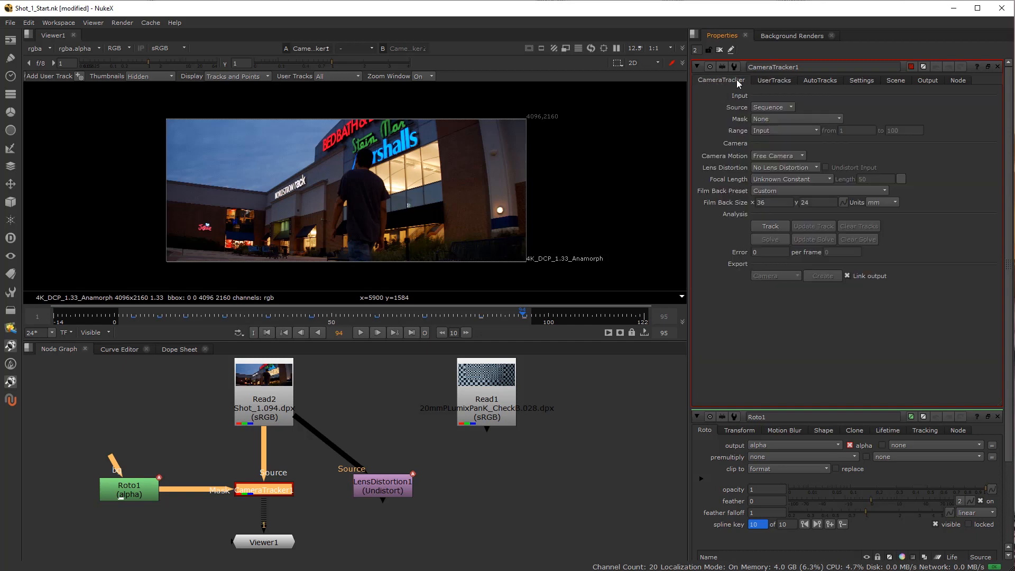
left_click(771, 119)
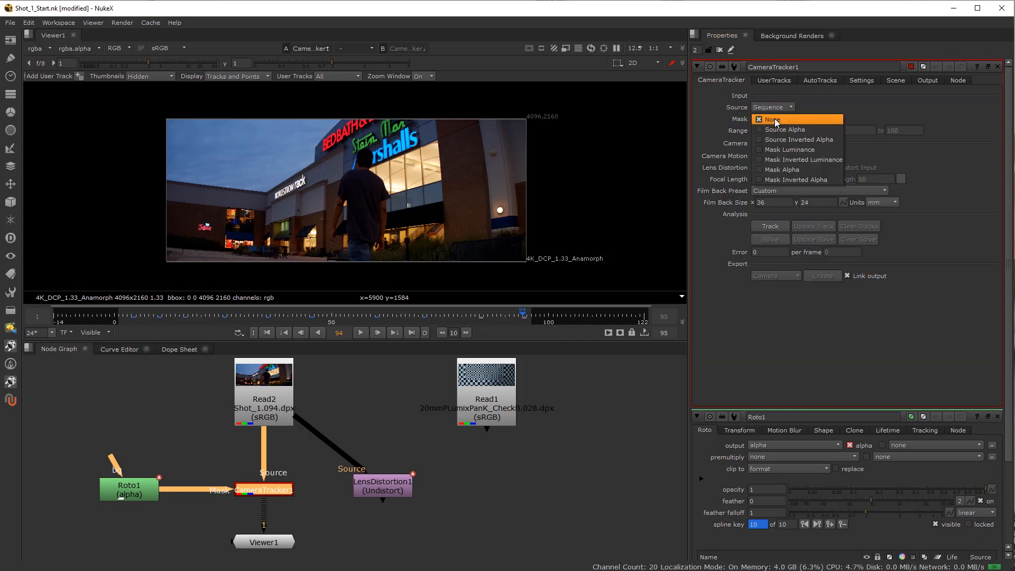
left_click(798, 169)
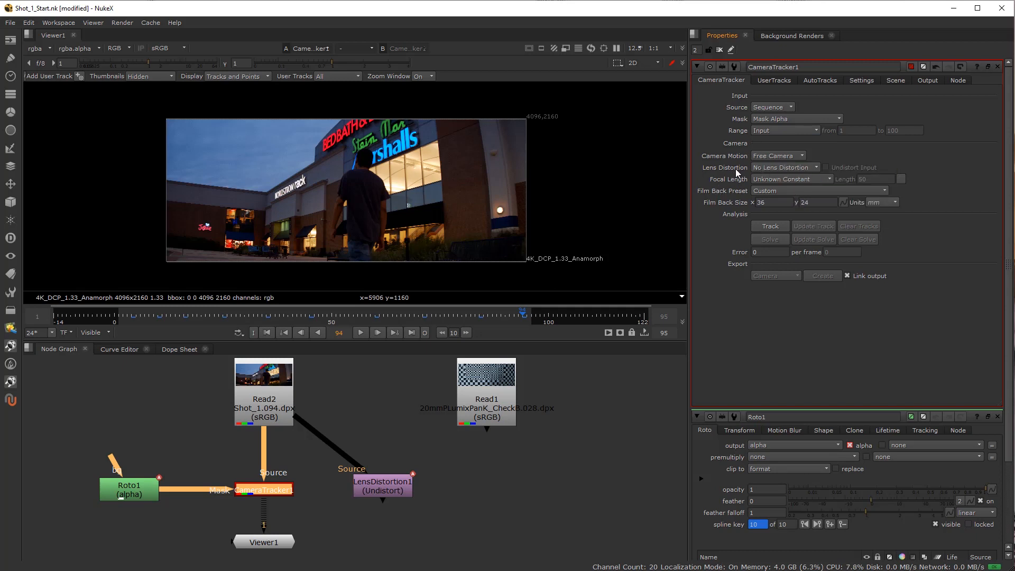
left_click(772, 166)
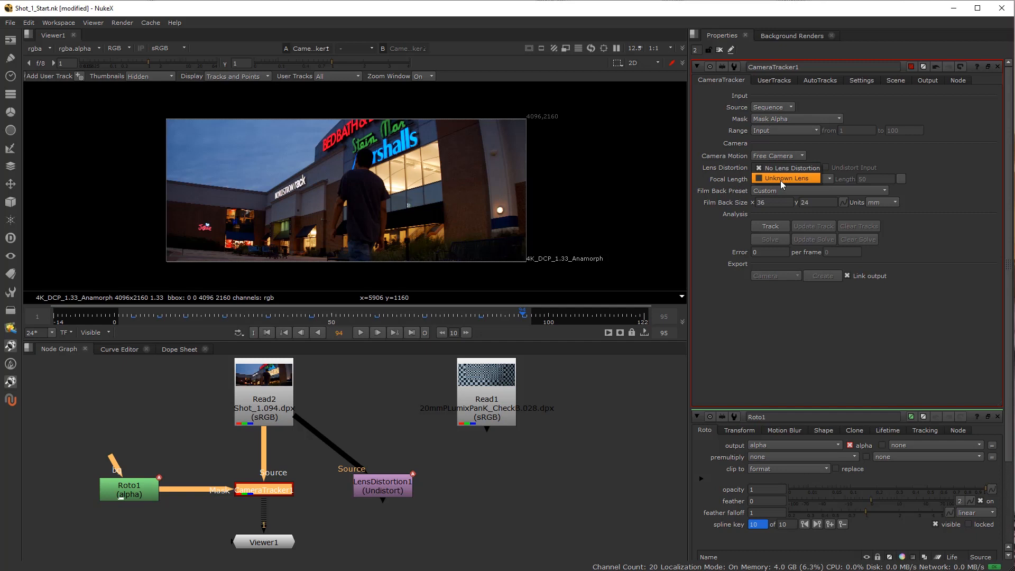
left_click(782, 178)
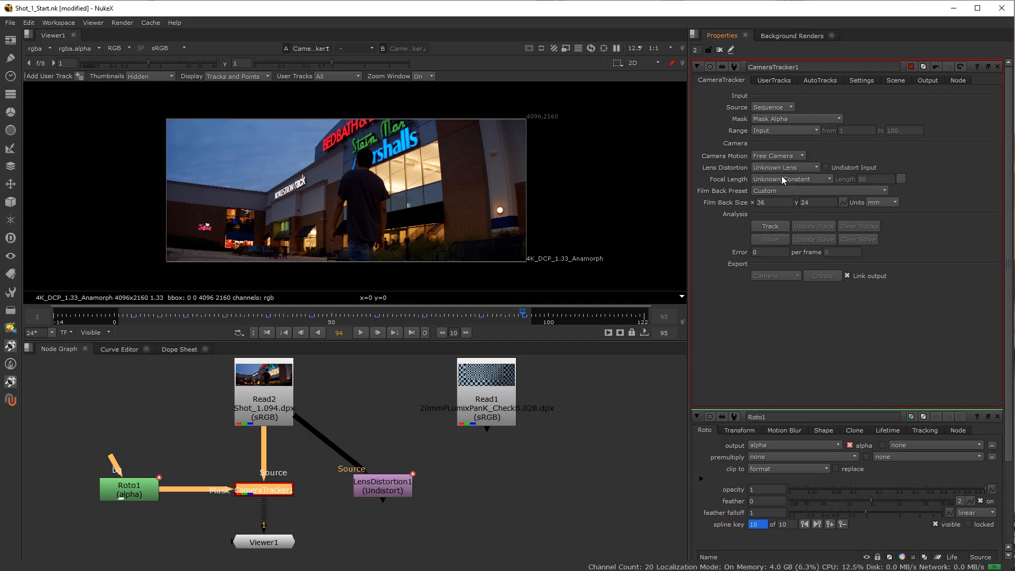
Enable Undistort Input on CameraTracker1 and review its settings, scene and output lens parameters.
left_click(825, 167)
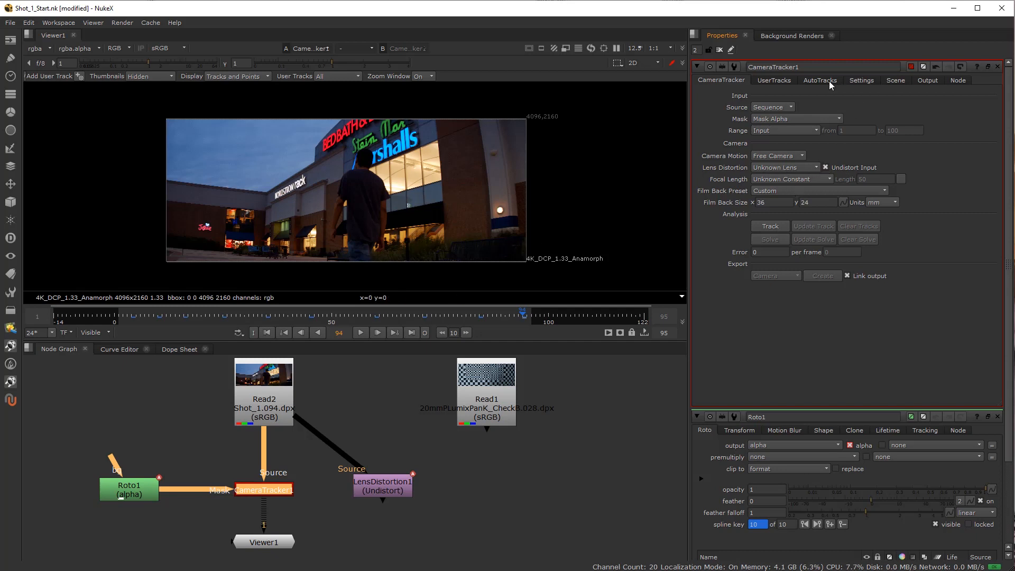
left_click(856, 80)
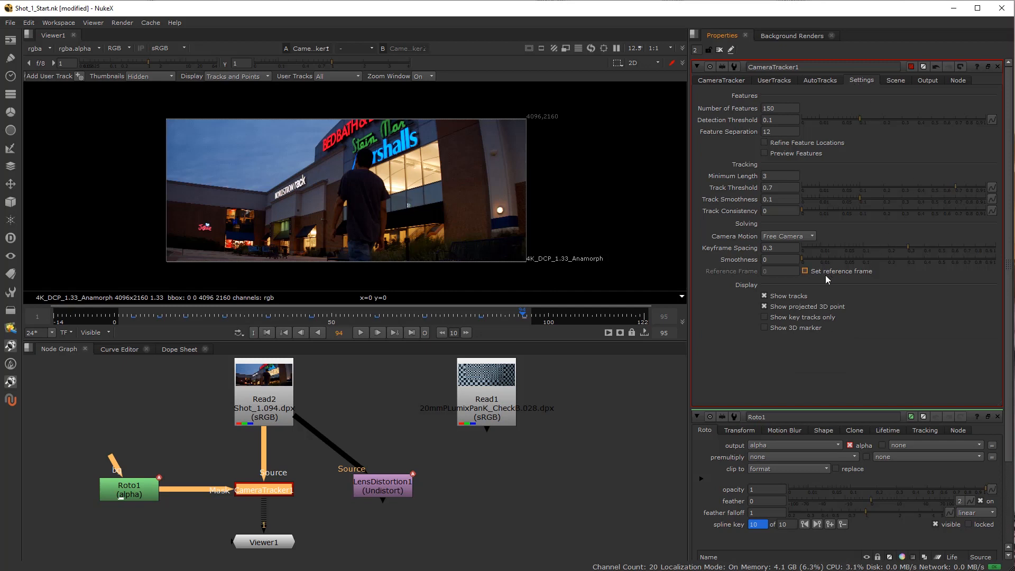
left_click(906, 80)
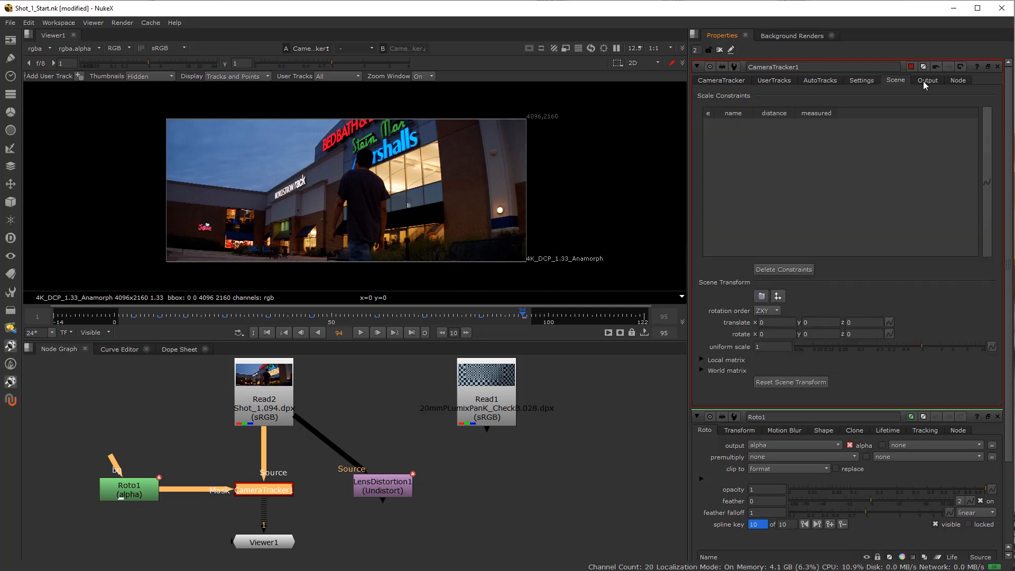
left_click(926, 81)
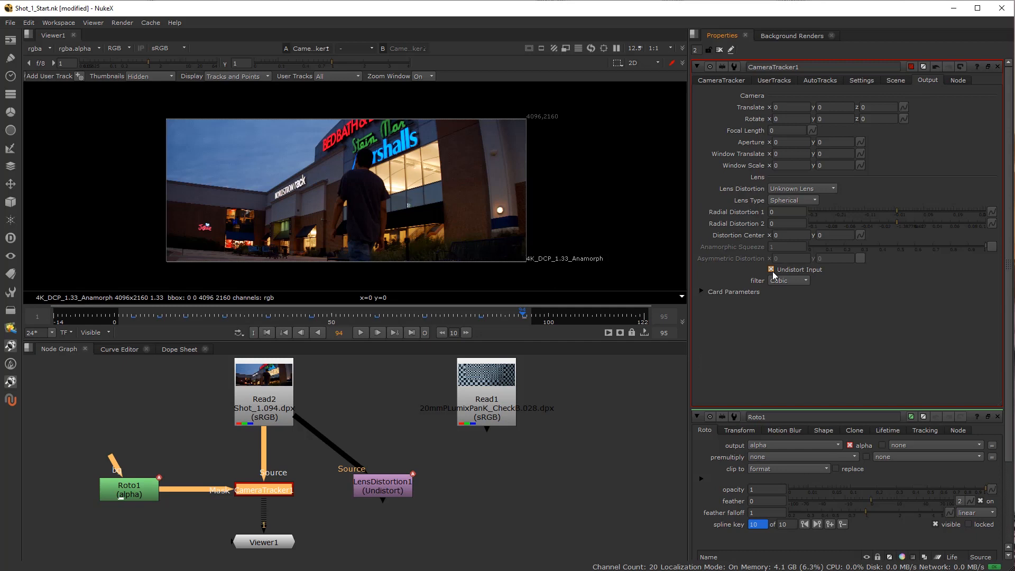
left_click(727, 80)
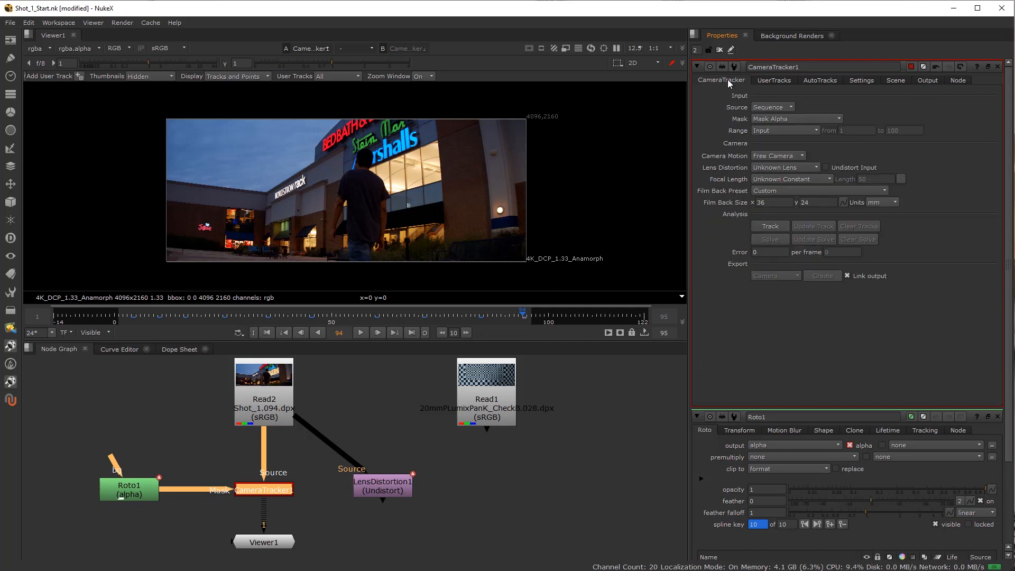
left_click(826, 168)
left_click(921, 82)
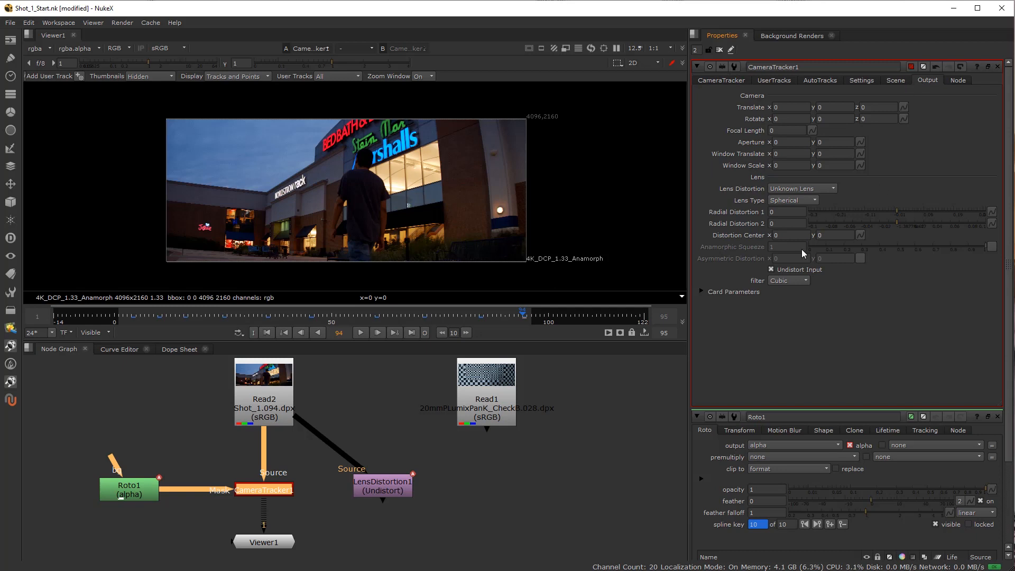
left_click(722, 78)
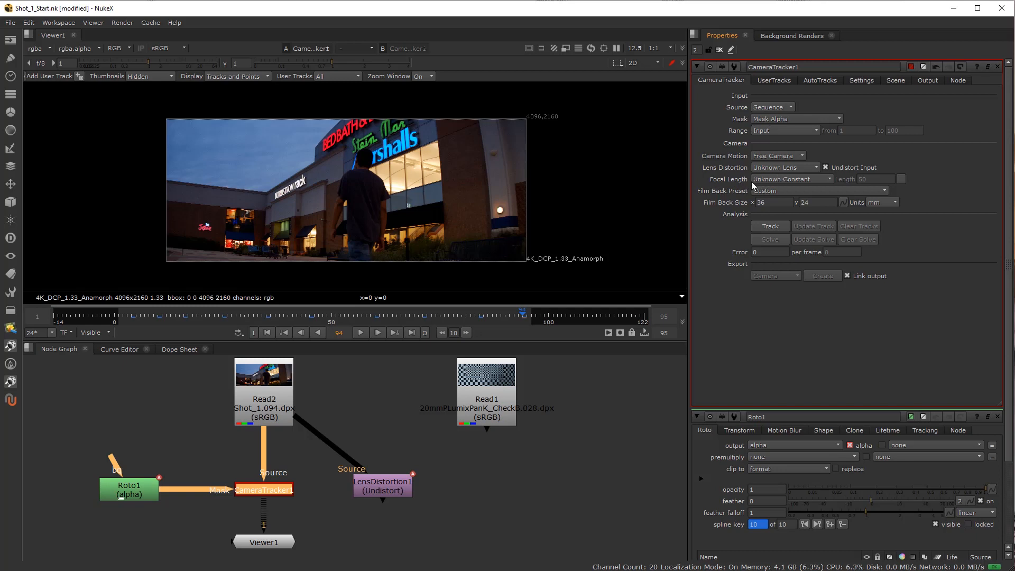
Set CameraTracker1's Focal Length to Approximate Constant with a length of 20.
left_click(778, 180)
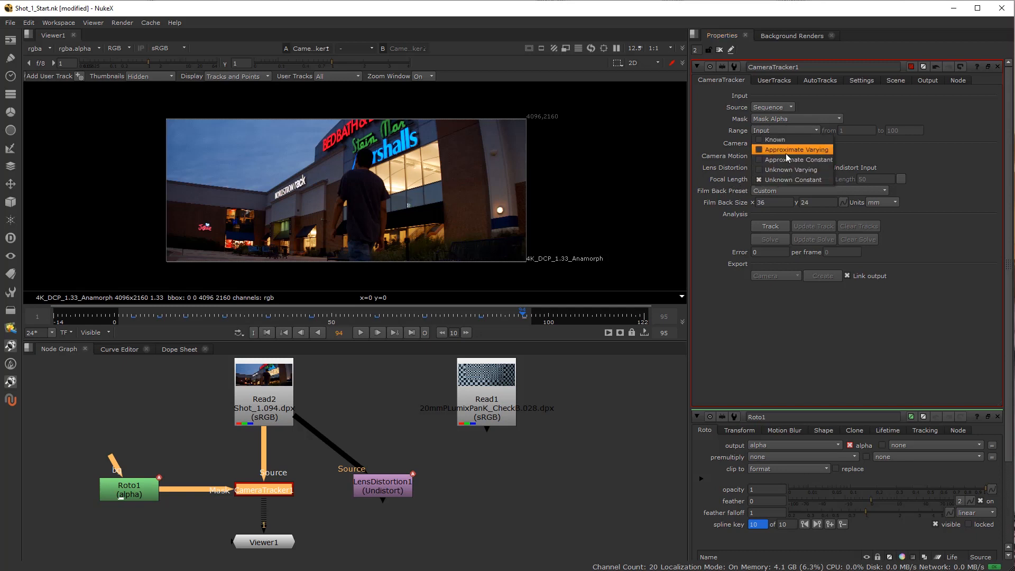
left_click(791, 160)
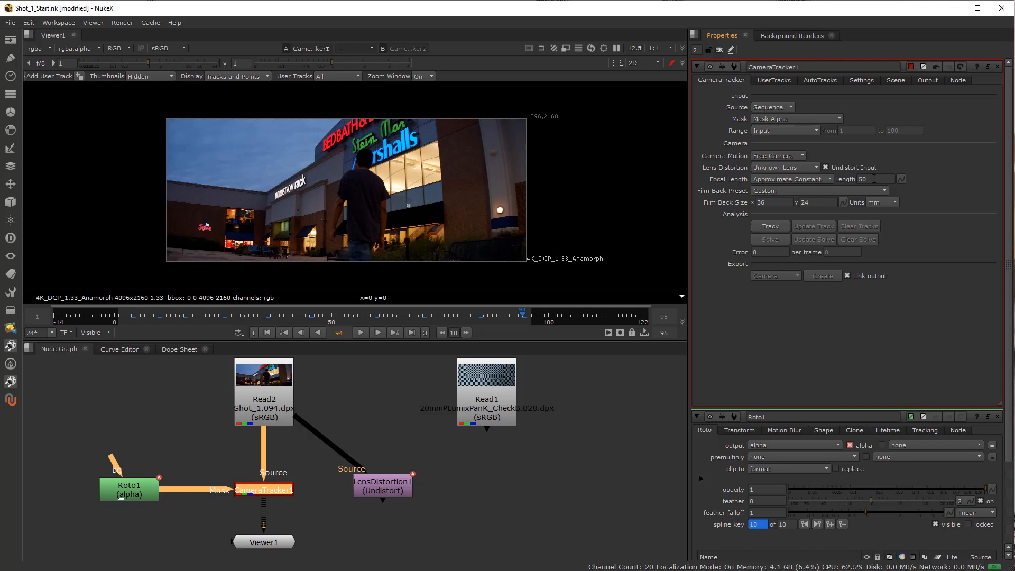
left_click(800, 180)
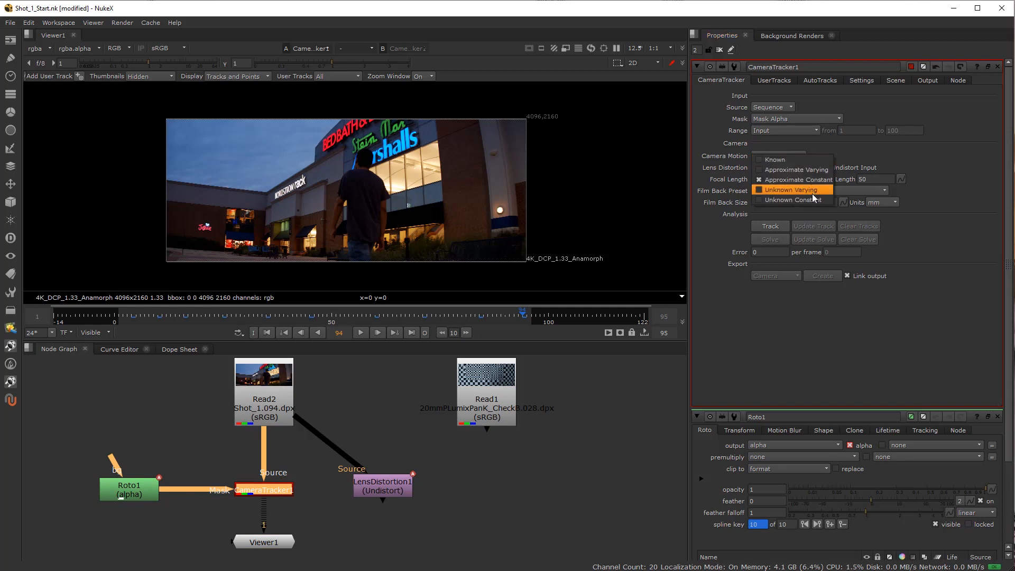
left_click(796, 200)
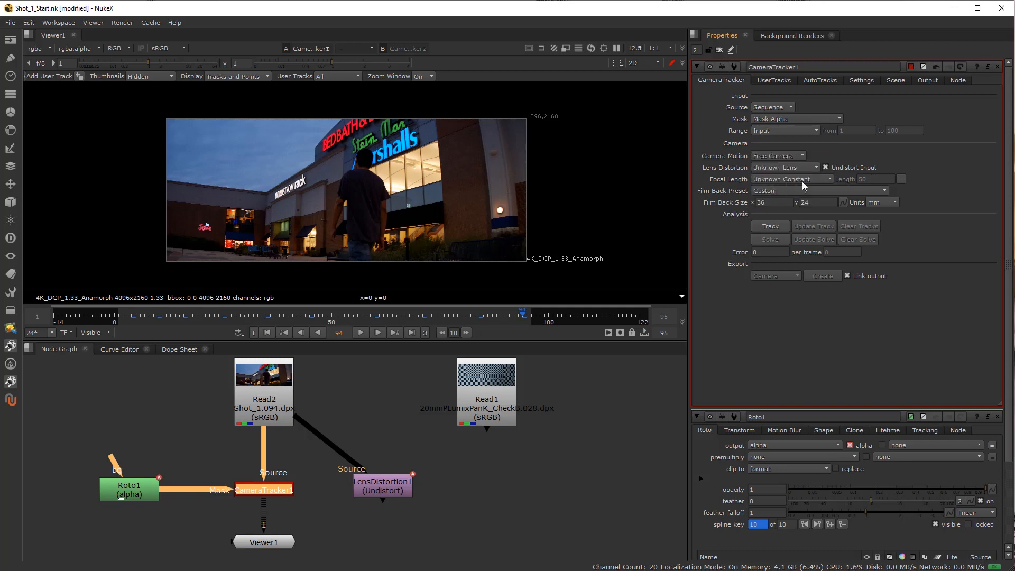
left_click(814, 179)
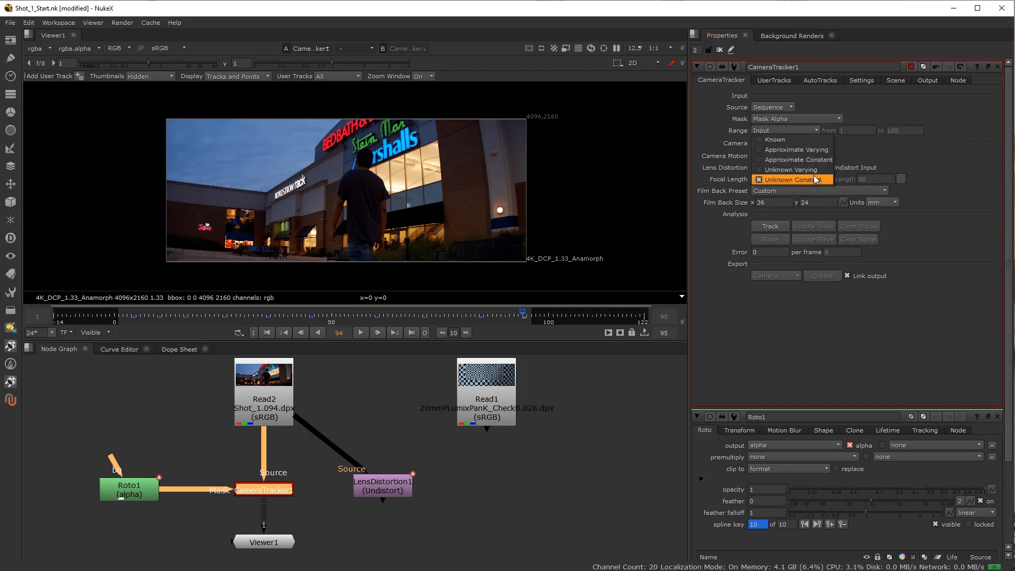
left_click(816, 159)
key("Tab")
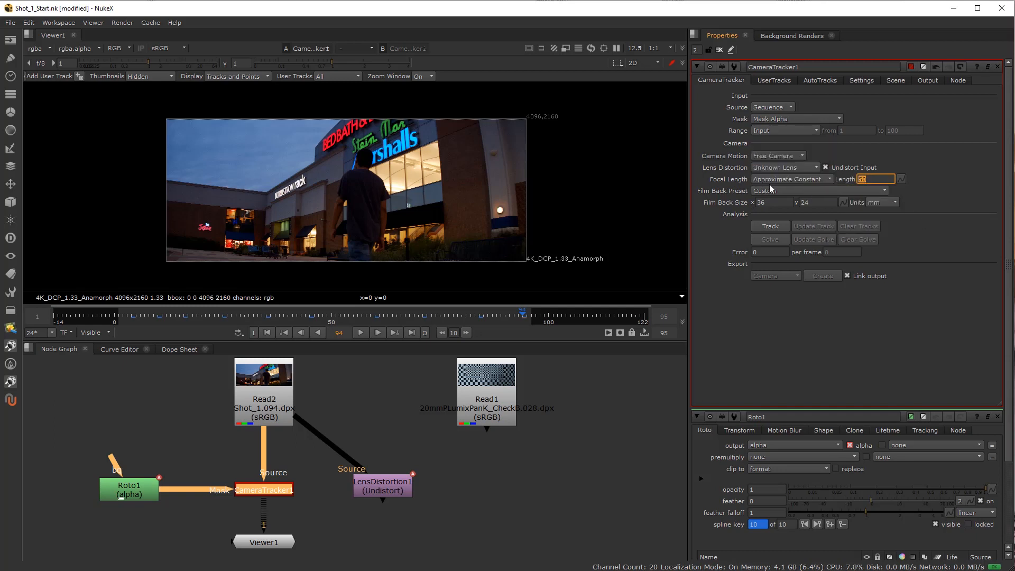
type("20")
left_click(207, 391)
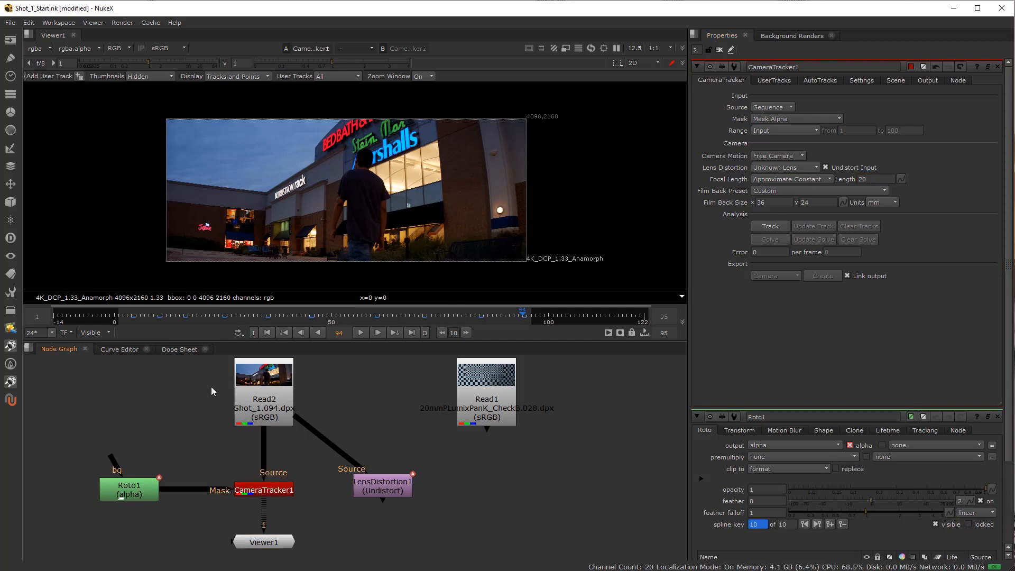
View Read2 and LensDistortion1 in turn through Viewer1, and open LensDistortion1's properties.
left_click(275, 390)
key("1")
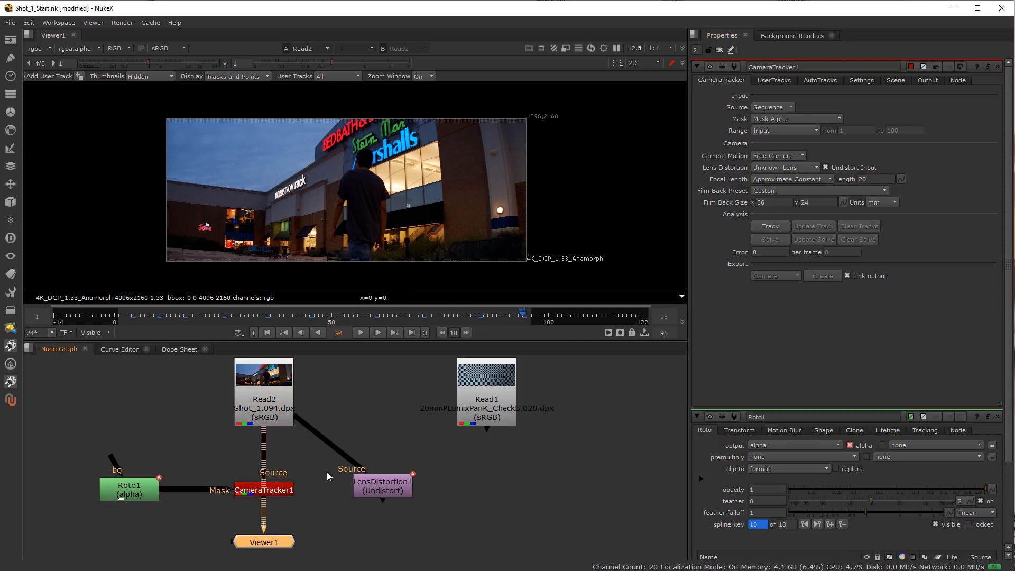
left_click(378, 489)
key("1")
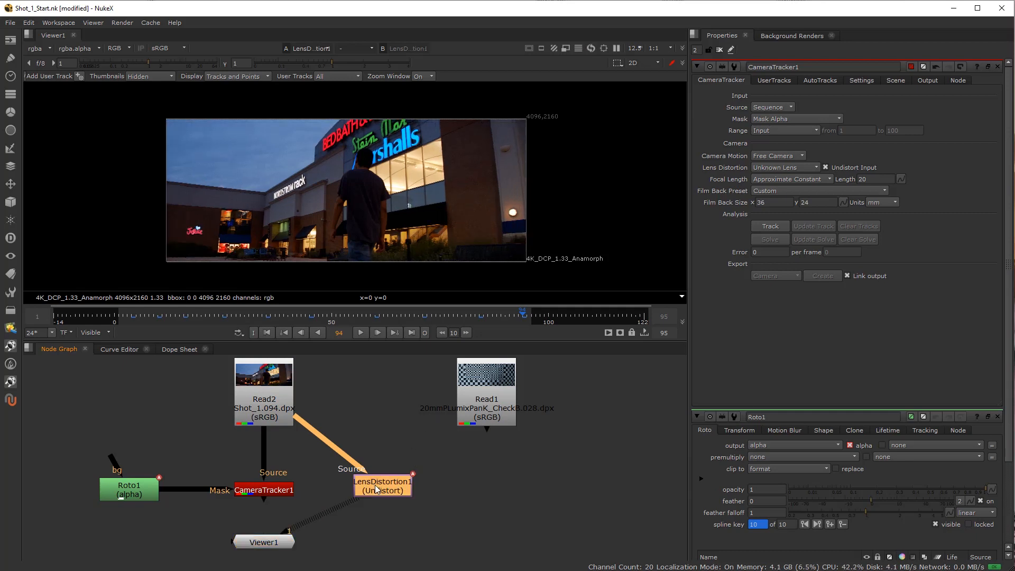
double_click(380, 484)
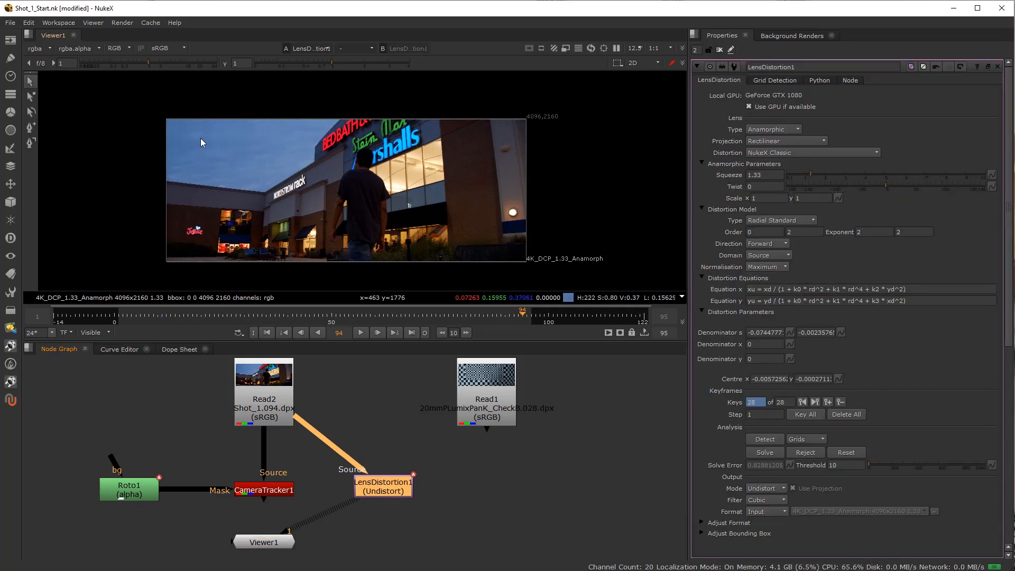
Compare the shot with and without undistortion by repeatedly disabling and re-enabling LensDistortion1, leaving it enabled.
left_click_drag(382, 491, 386, 494)
key("d")
key("d")
key("d")
key("d")
key("d")
key("d")
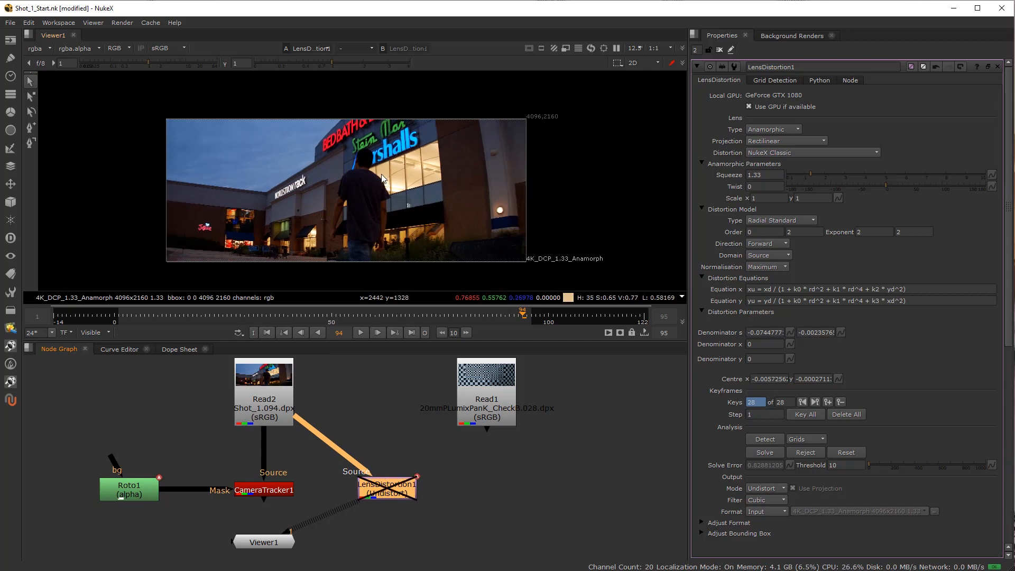
key("d")
key("d")
key("d")
key("d")
key("d")
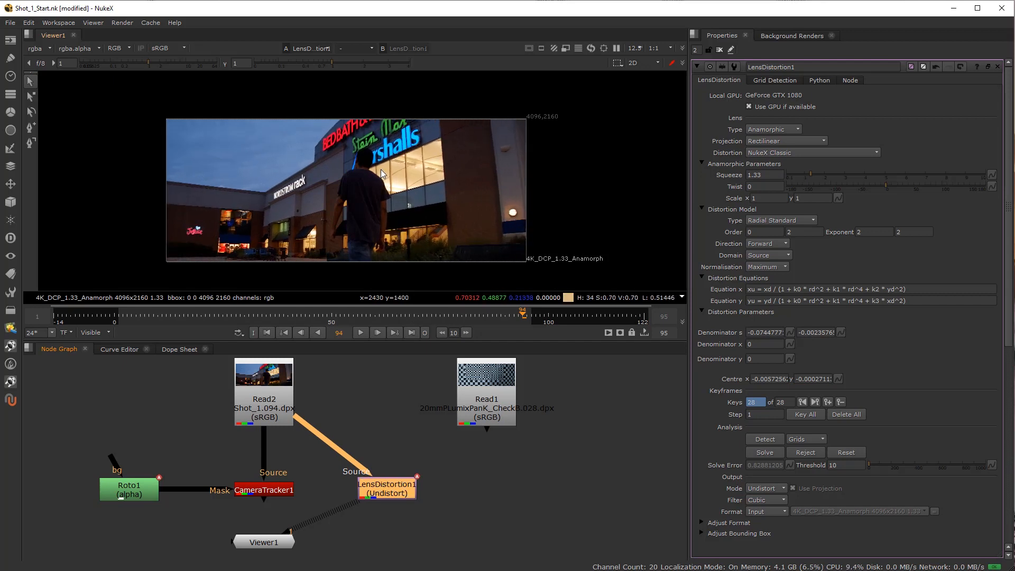
key("d")
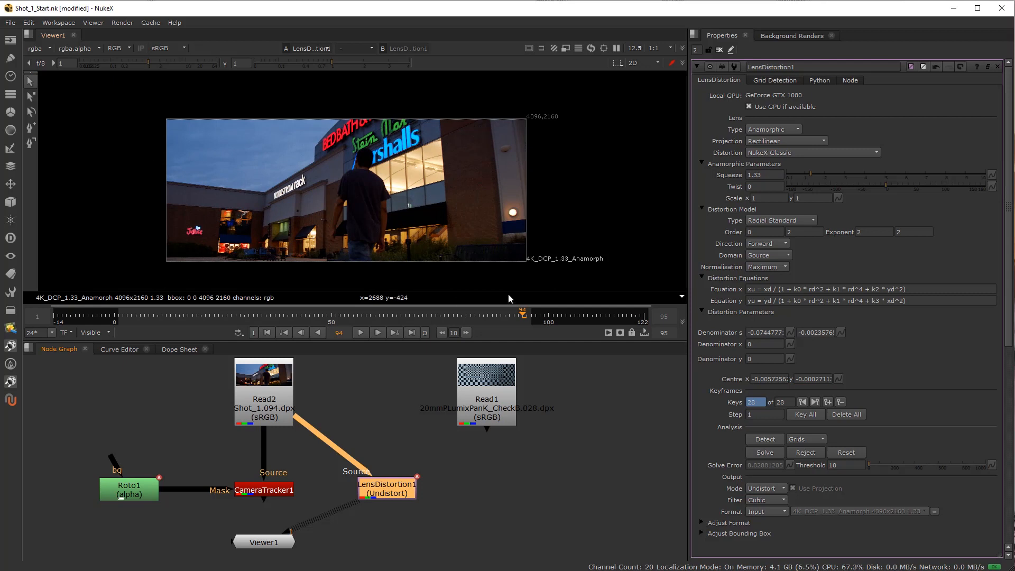
left_click_drag(394, 493, 386, 496)
key("d")
key("d")
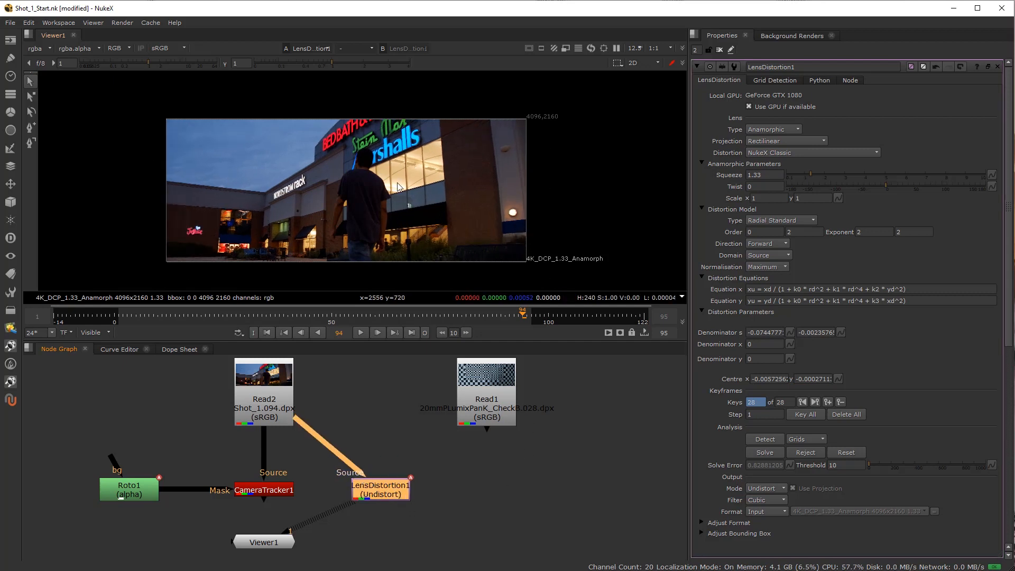
key("d")
key("d")
left_click_drag(385, 493, 382, 485)
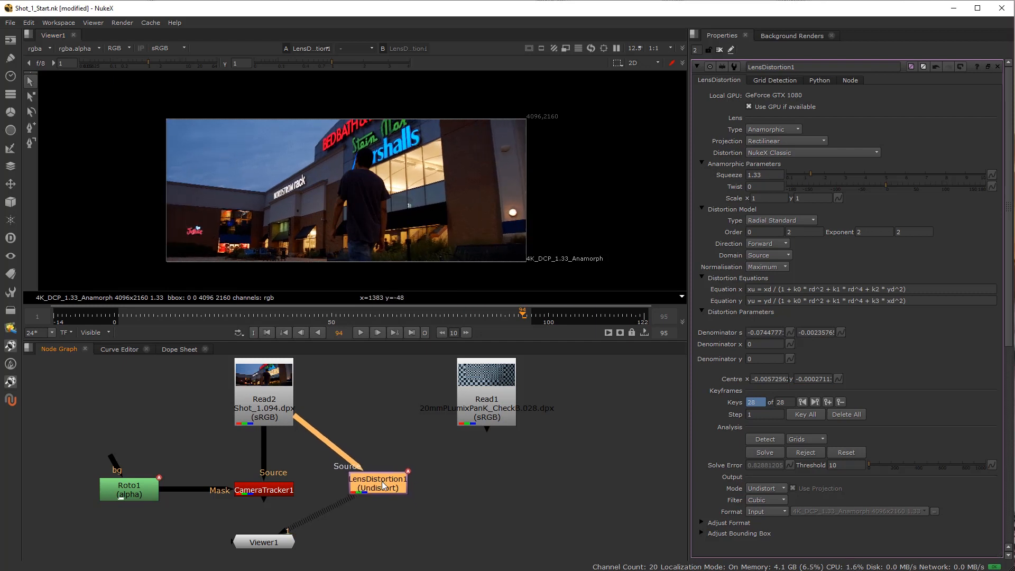
View CameraTracker1 through Viewer1, reopen its properties and set Focal Length to Unknown Constant.
left_click(278, 490)
key("1")
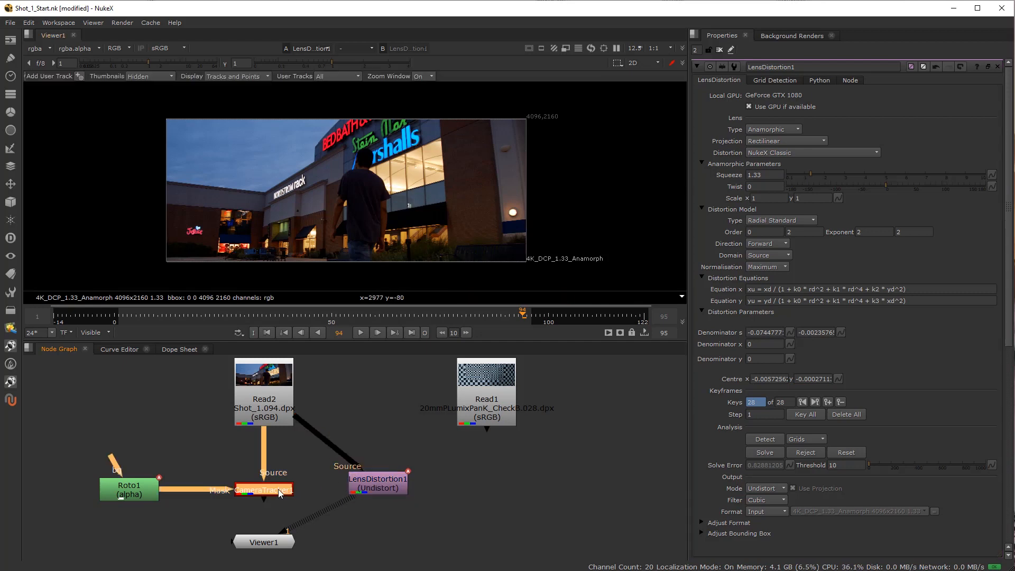
double_click(277, 489)
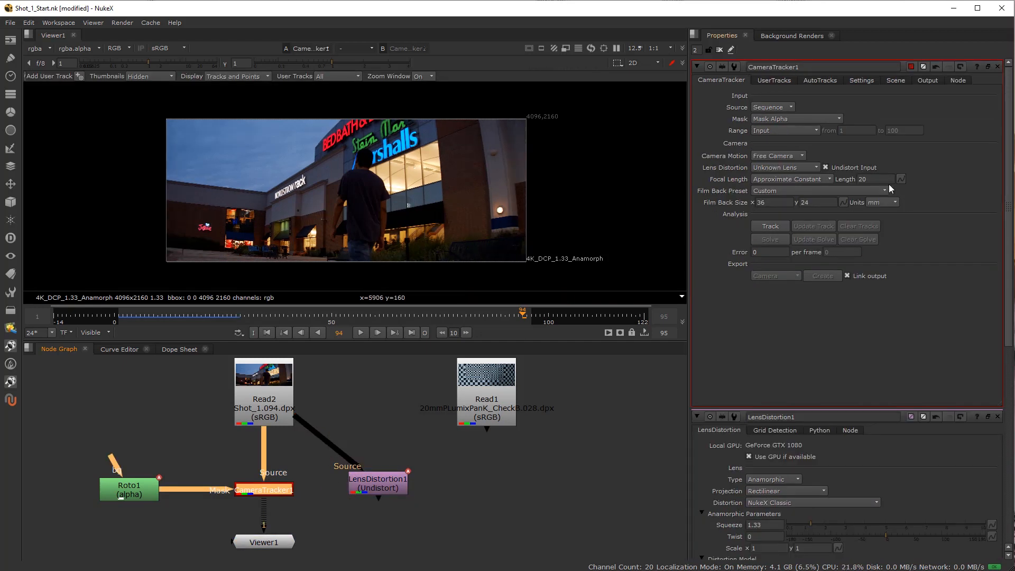
double_click(866, 178)
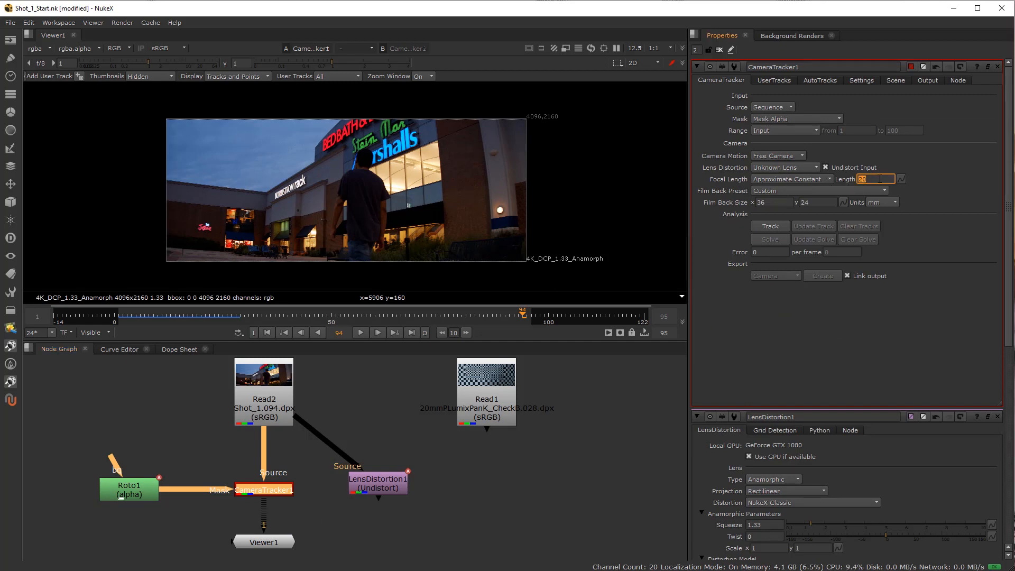
left_click(823, 179)
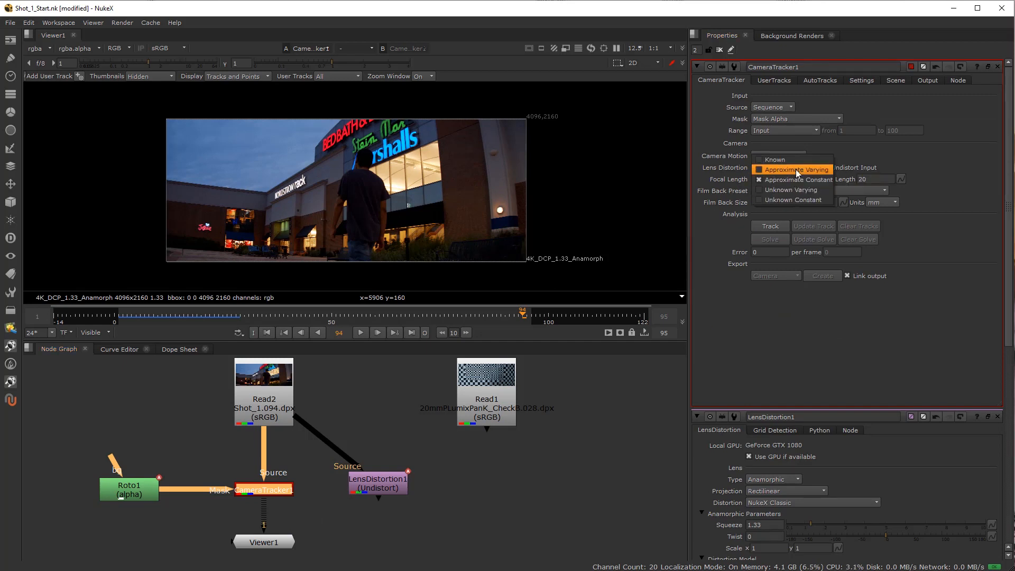
left_click(802, 199)
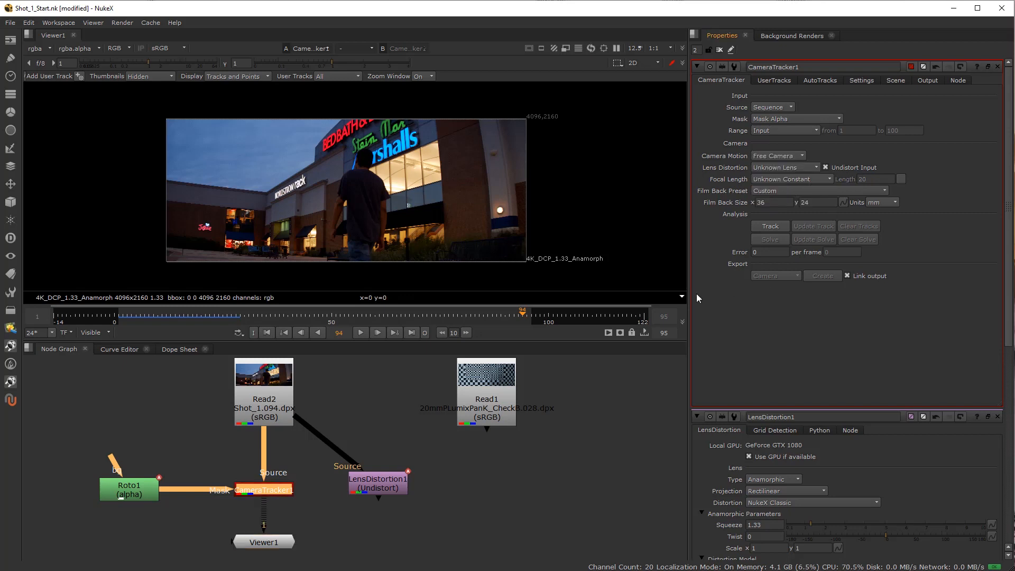
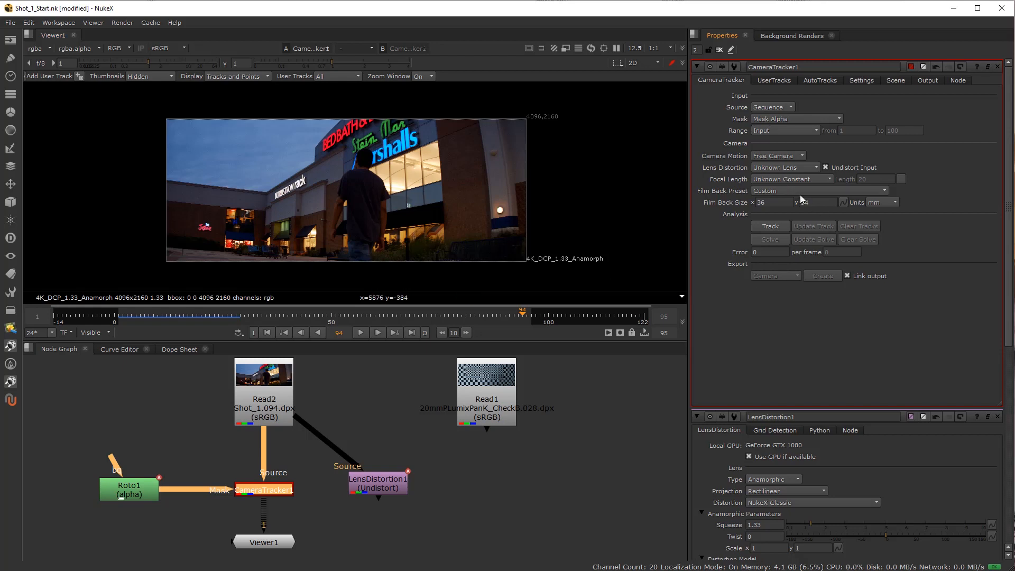
Try Approximate Constant and Known for CameraTracker1's Focal Length, and return it to Unknown Constant.
left_click(799, 179)
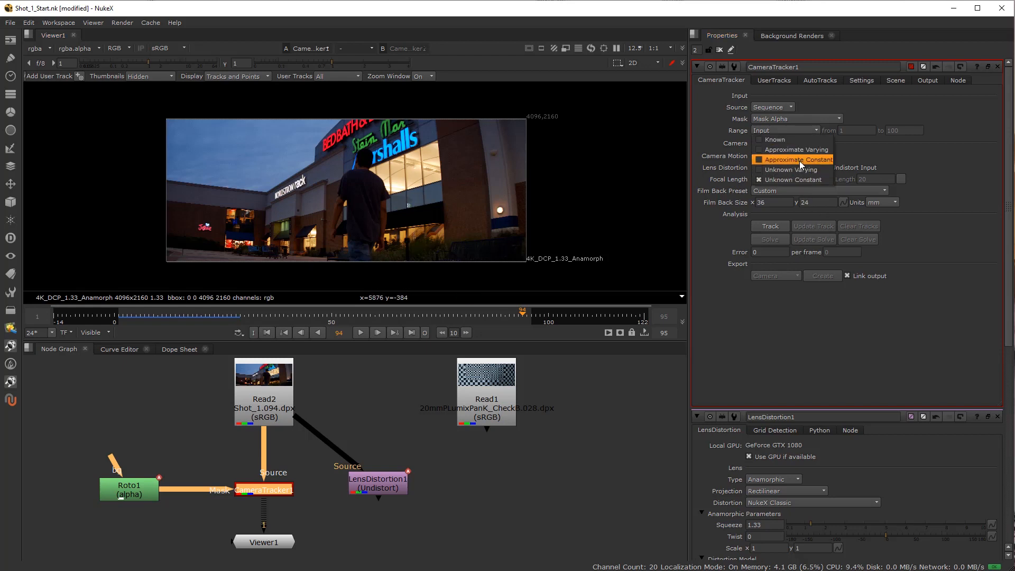
left_click(799, 160)
left_click(784, 177)
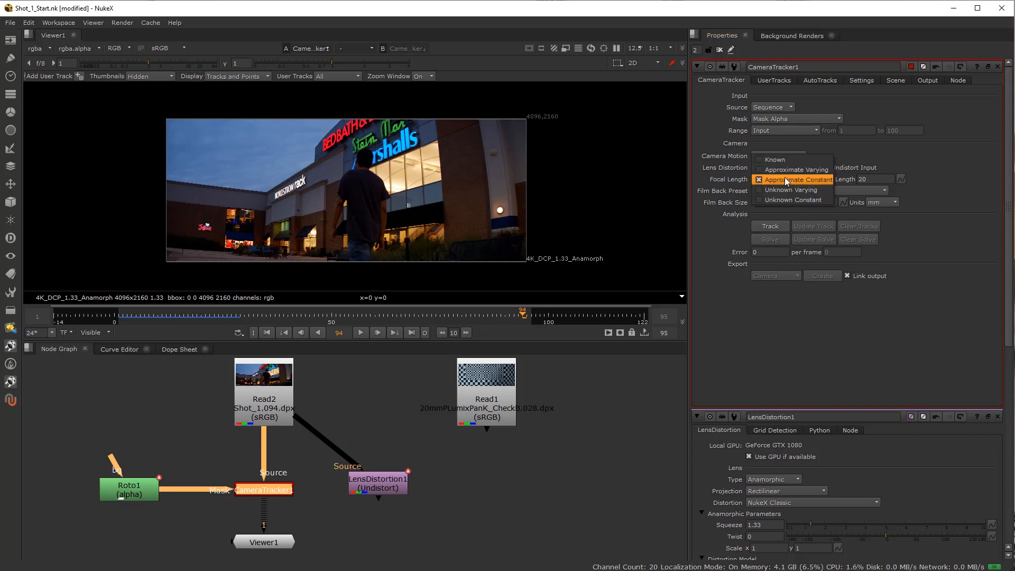
left_click(874, 180)
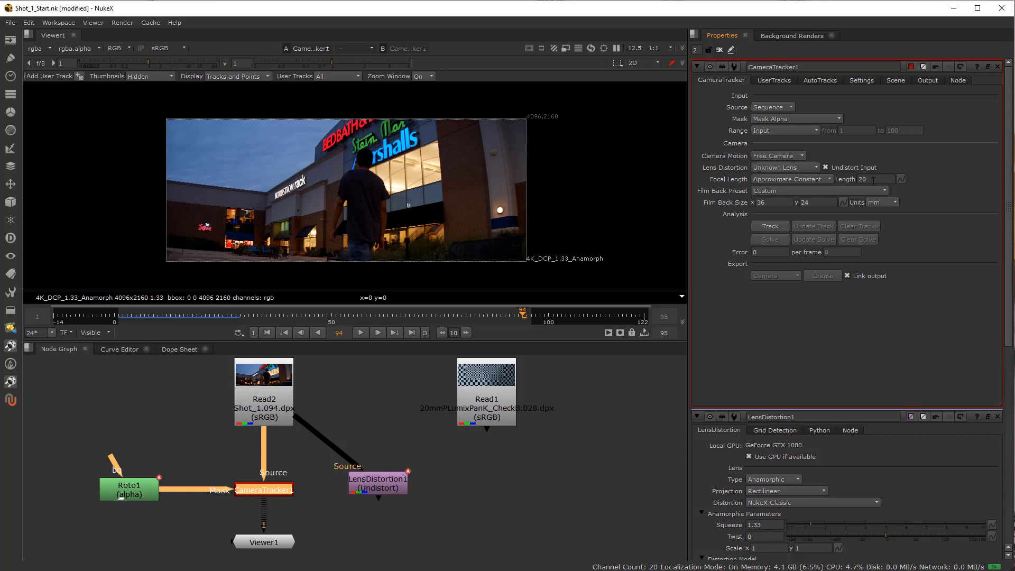
left_click(779, 180)
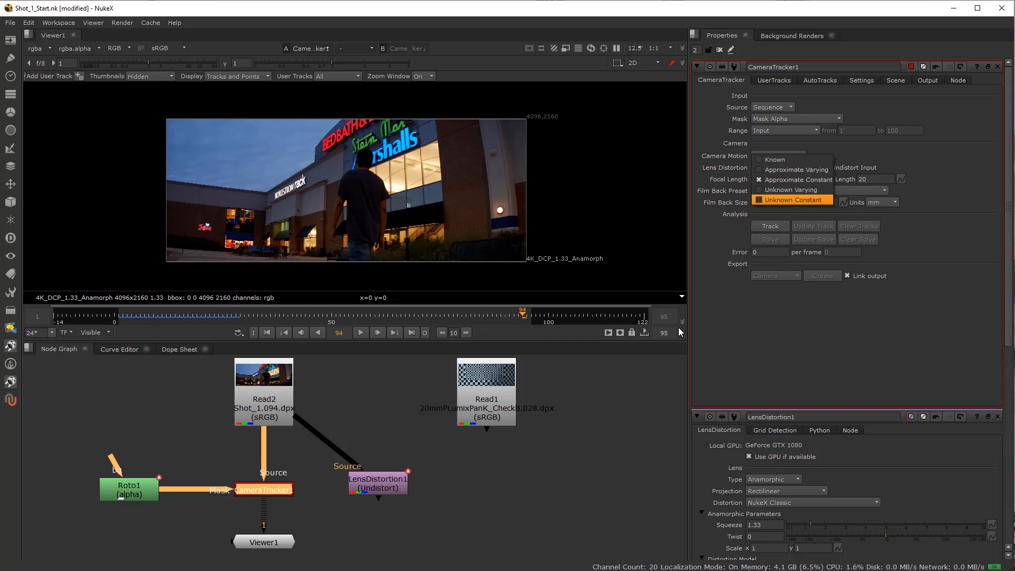
left_click(782, 160)
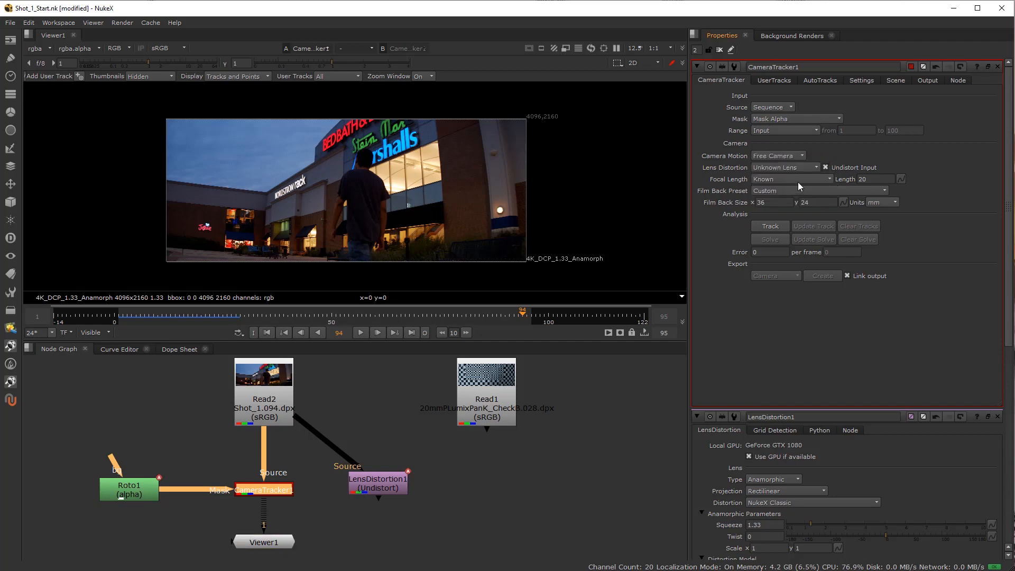
left_click(783, 179)
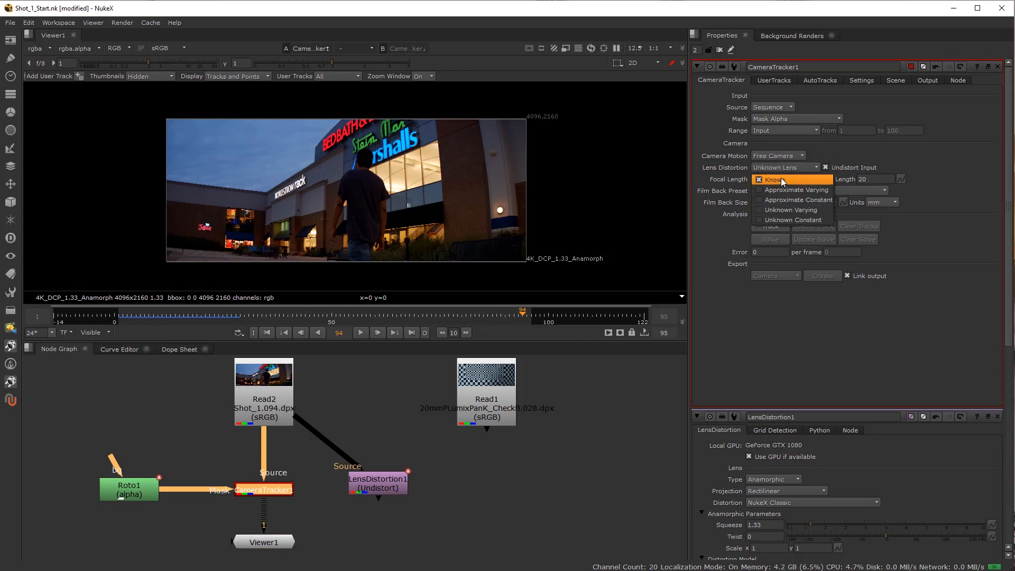
left_click(789, 220)
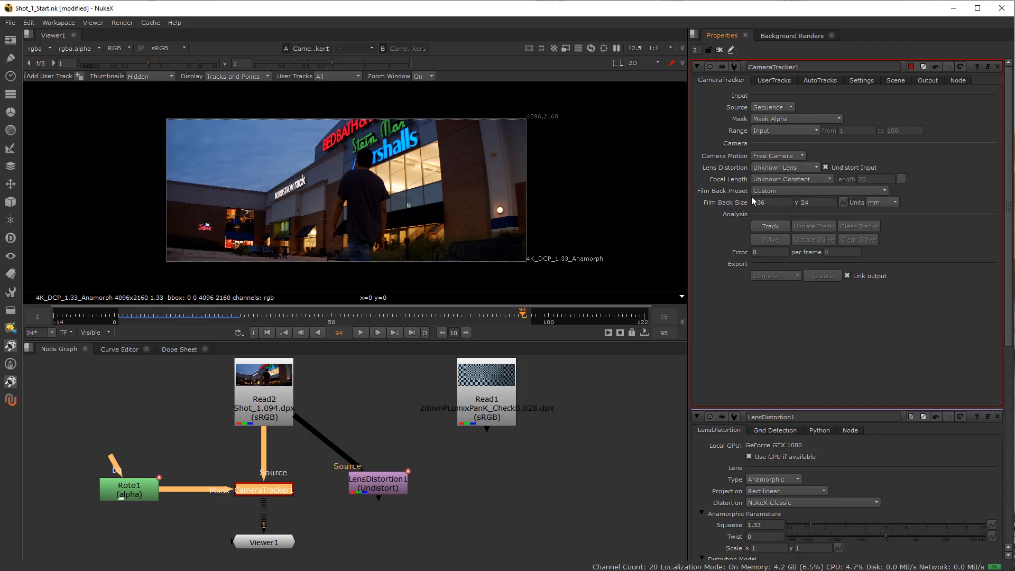
Check the film back presets, and look up the Blackmagic Pocket 4K sensor size in the browser.
left_click(779, 189)
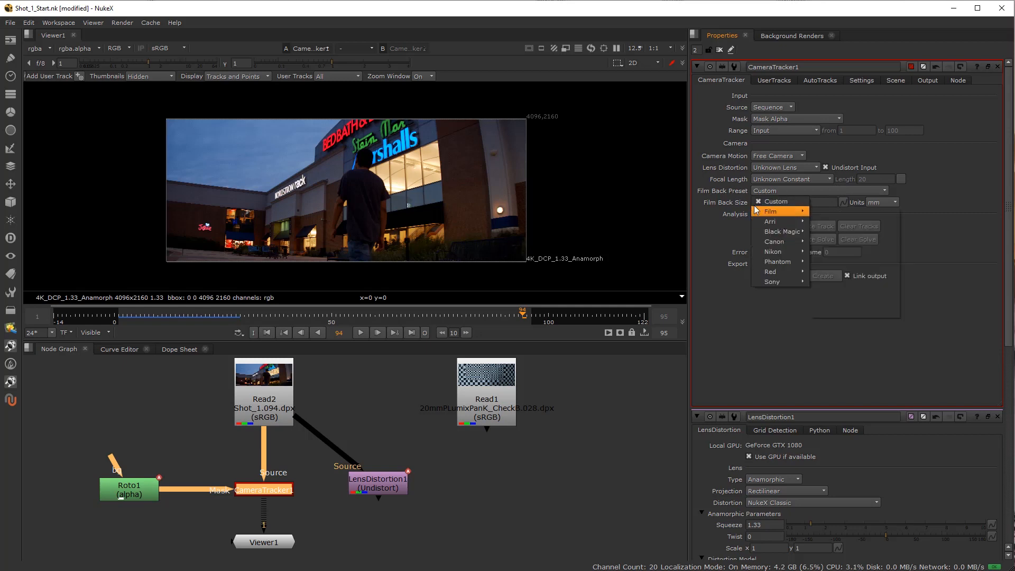
left_click(722, 224)
left_click(718, 206)
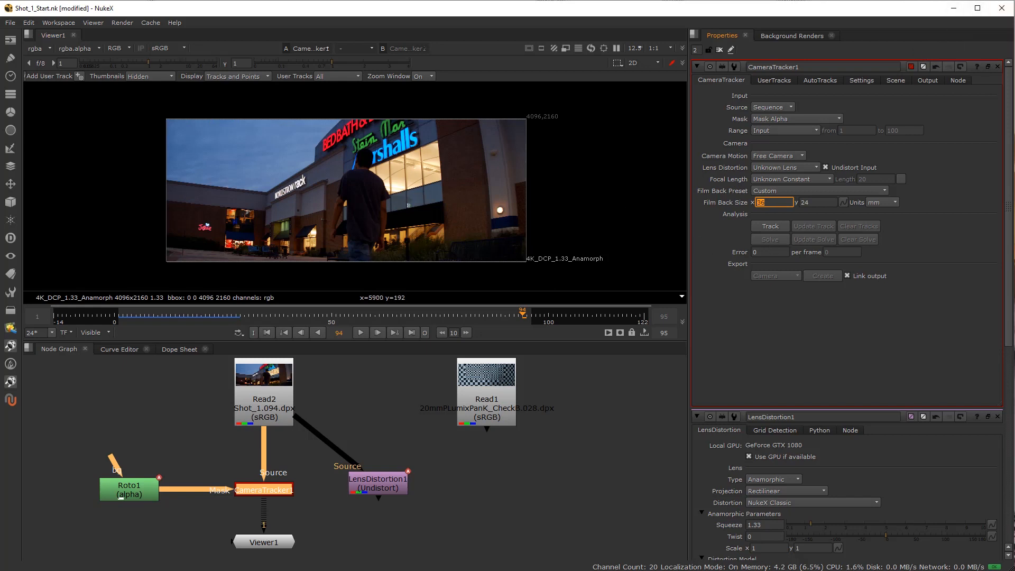
key("alt+Tab")
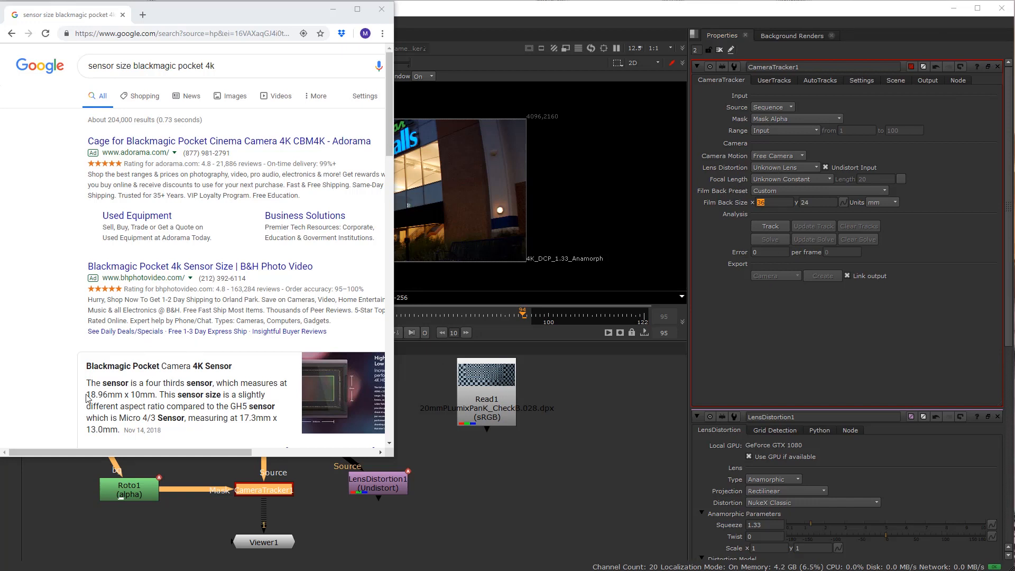
left_click_drag(89, 394, 110, 392)
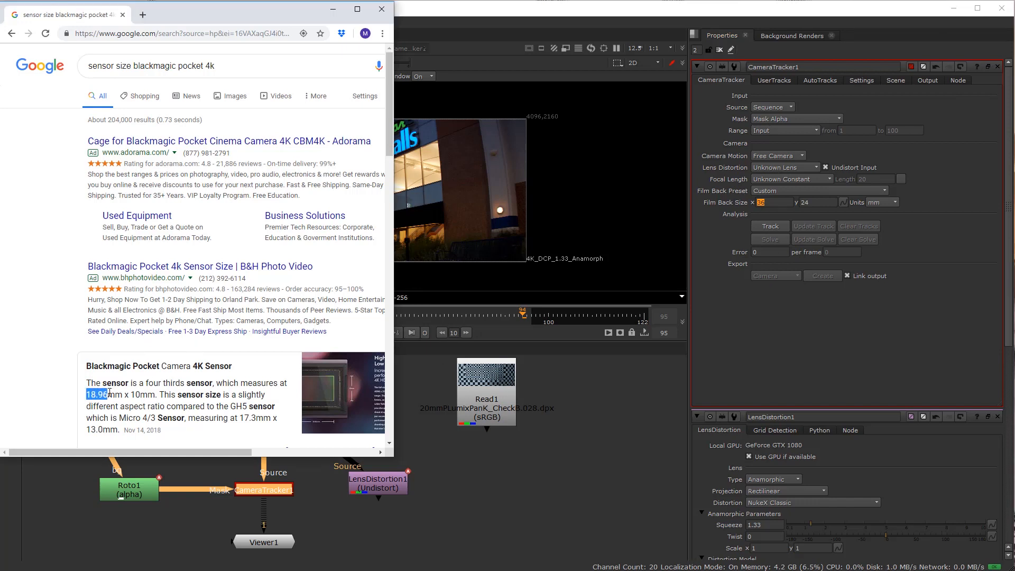
left_click_drag(192, 19, 1014, 138)
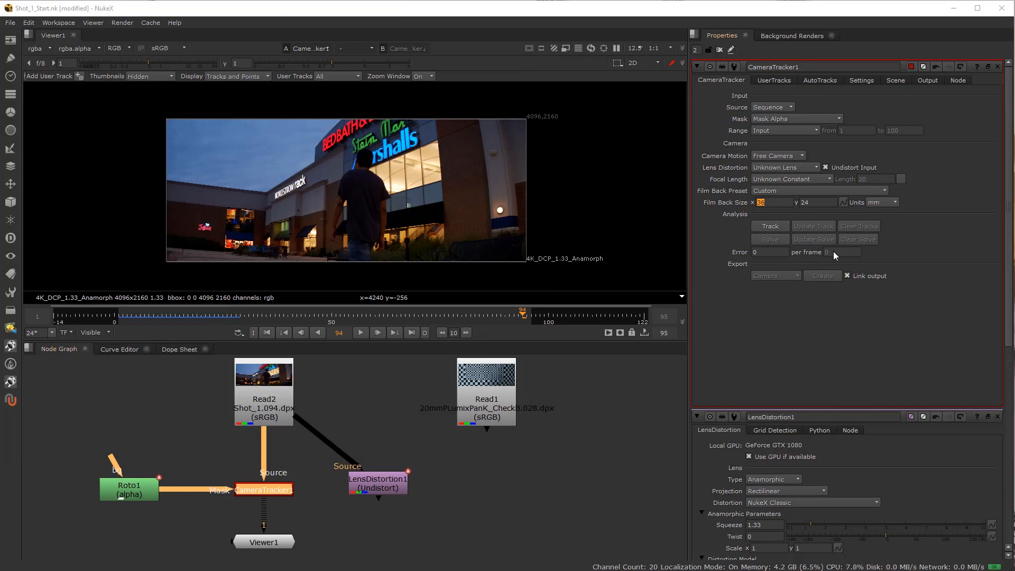
Set CameraTracker1's Film Back Size to x 18.96 and y 10 mm.
left_click(776, 205)
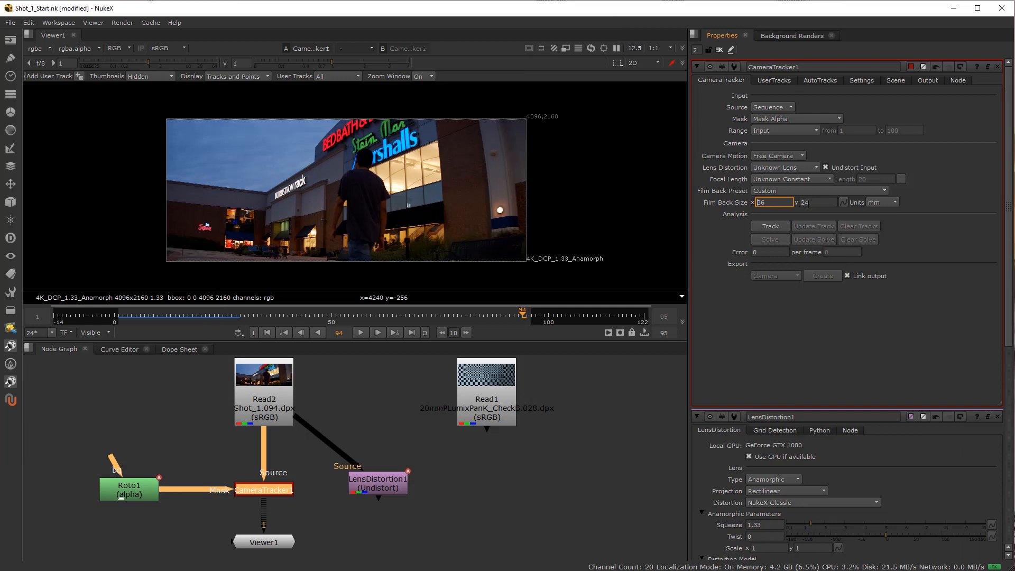
key("BackSpace")
key("BackSpace")
type("18.96")
key("Tab")
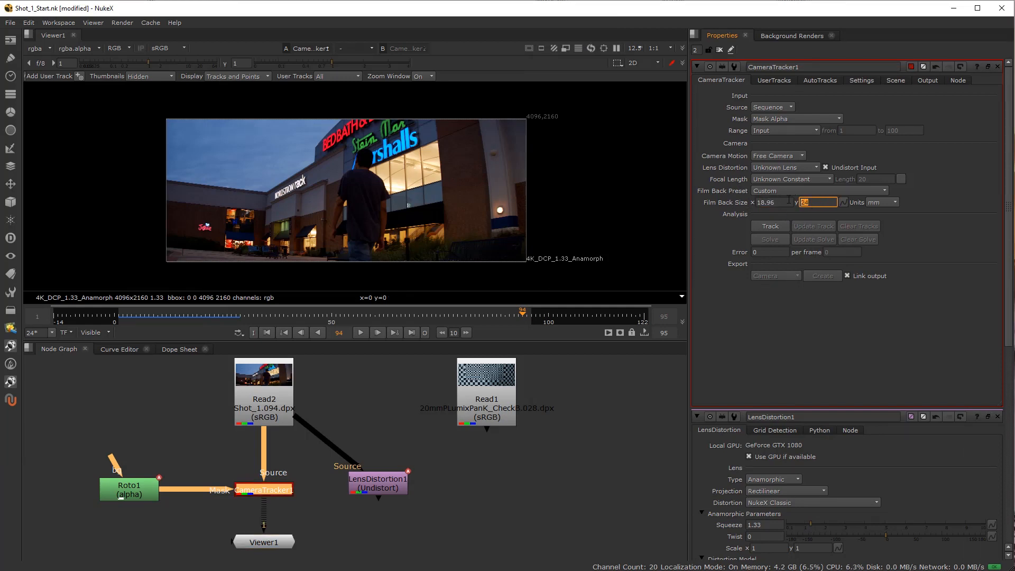
type("10")
key("Return")
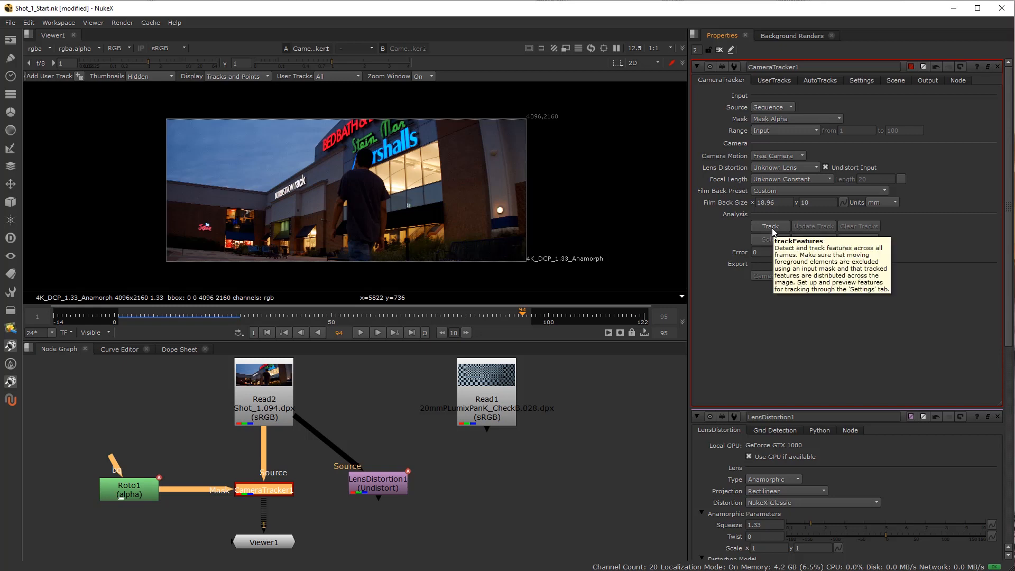
Turn on Preview Features in CameraTracker1's feature settings to see the detected points on the shot.
left_click(838, 79)
left_click(862, 81)
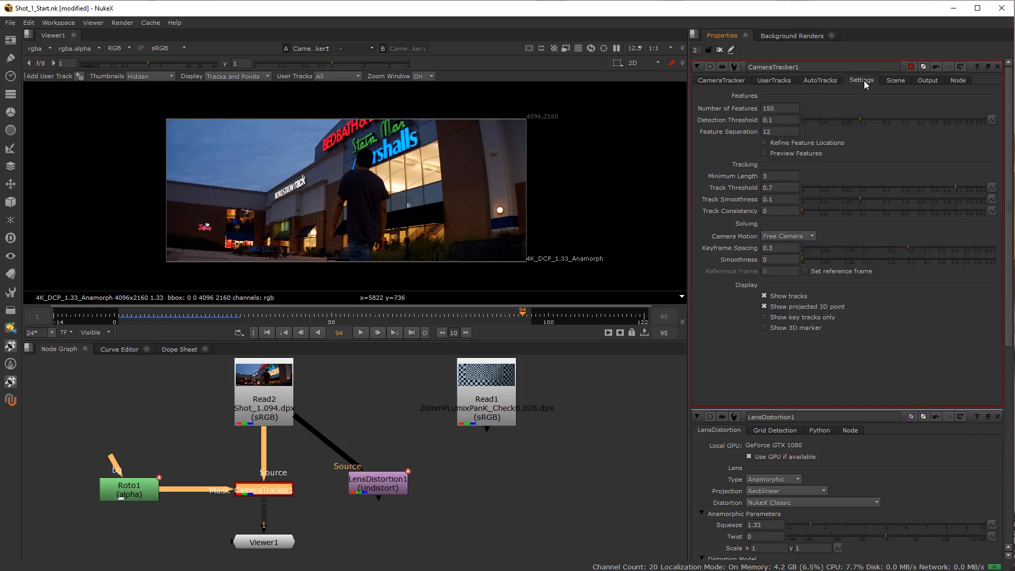
left_click(765, 153)
scroll(284, 204, "up", 2)
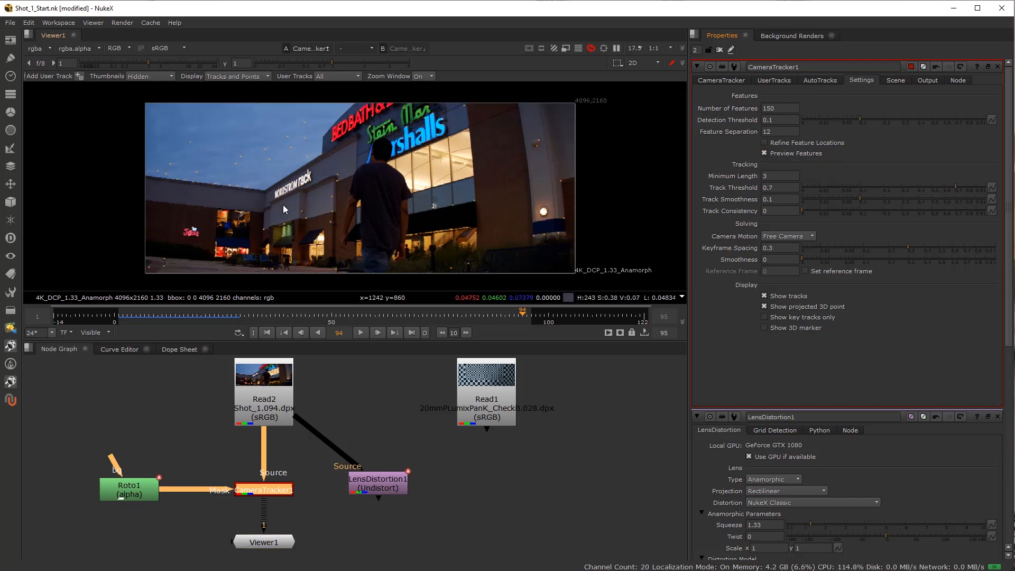
scroll(283, 205, "up", 1)
Set Number of Features to 300 and Detection Threshold to 0.072, and turn off Preview Features.
double_click(777, 109)
type("250")
key("Tab")
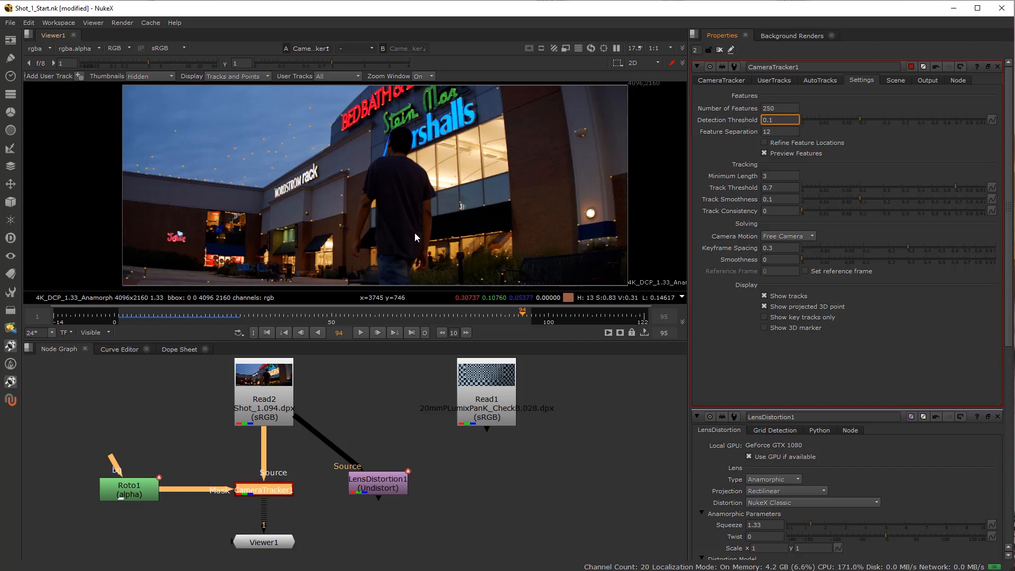
key("shift+Tab")
type("3")
key("Tab")
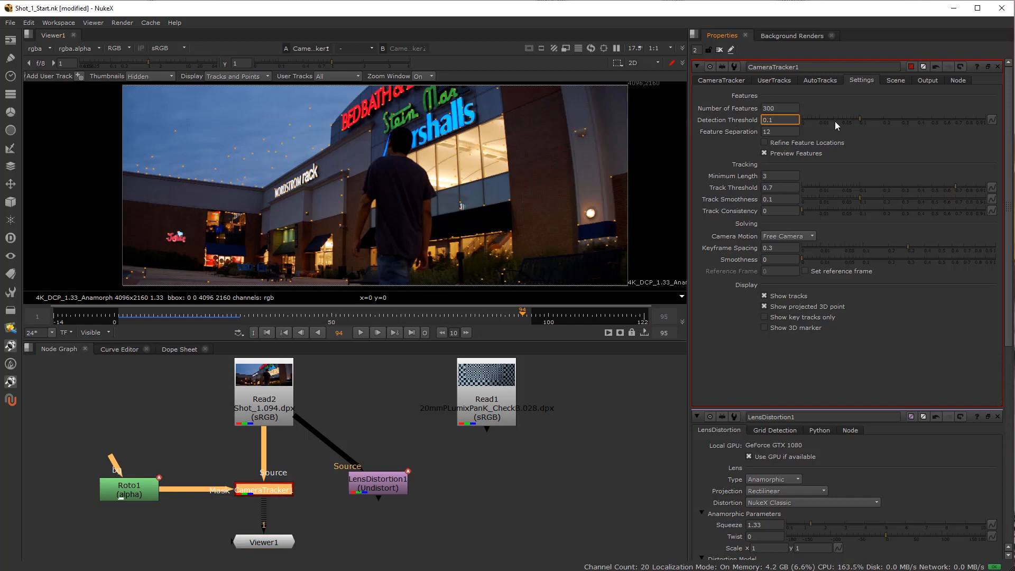
left_click(848, 119)
left_click_drag(852, 118, 851, 119)
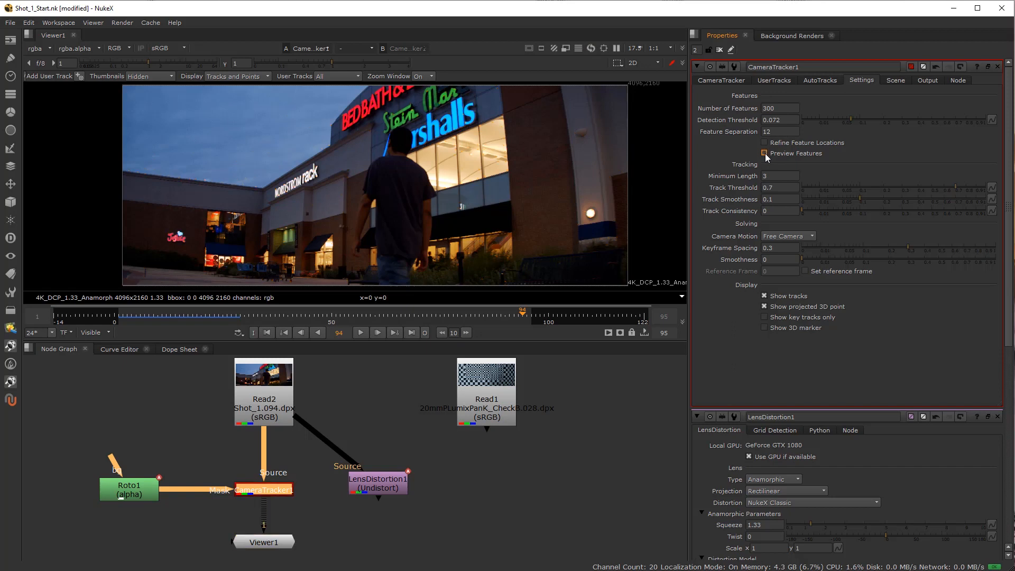
left_click(726, 81)
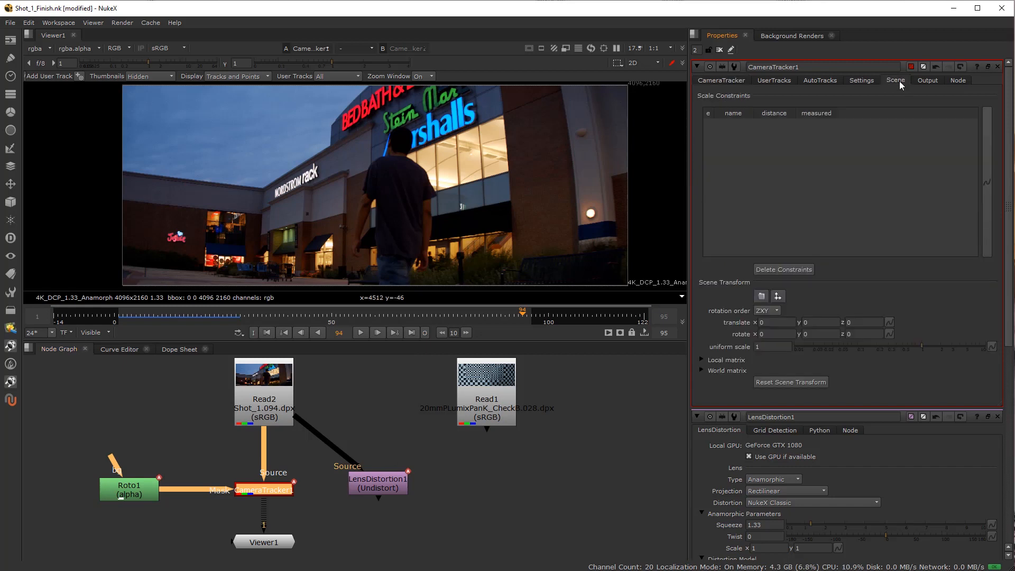
Review CameraTracker1's output lens parameters and LensDistortion1's solved properties, and bring CameraTracker1's properties back to the front.
left_click(926, 81)
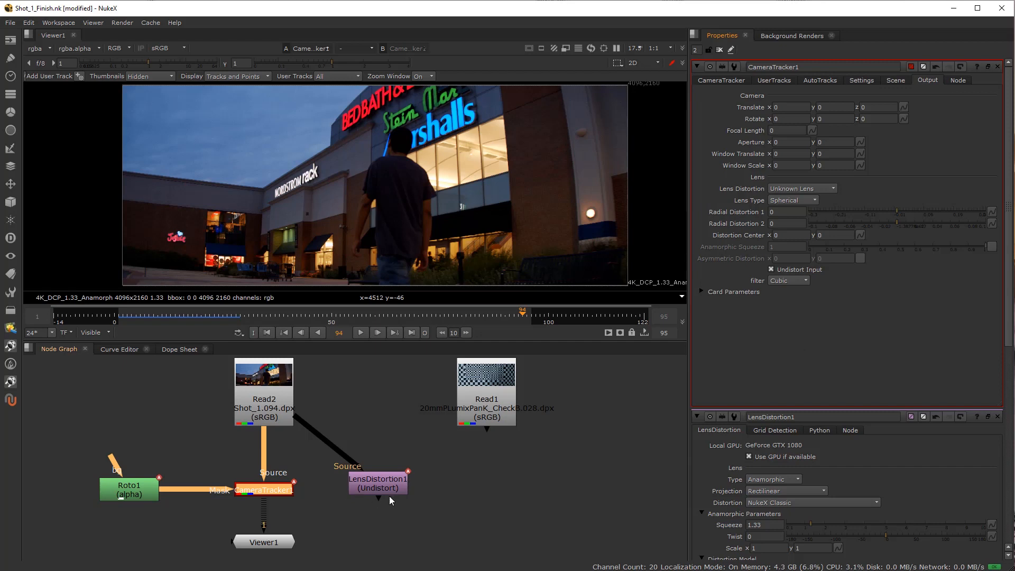
left_click_drag(381, 483, 383, 485)
left_click(247, 493)
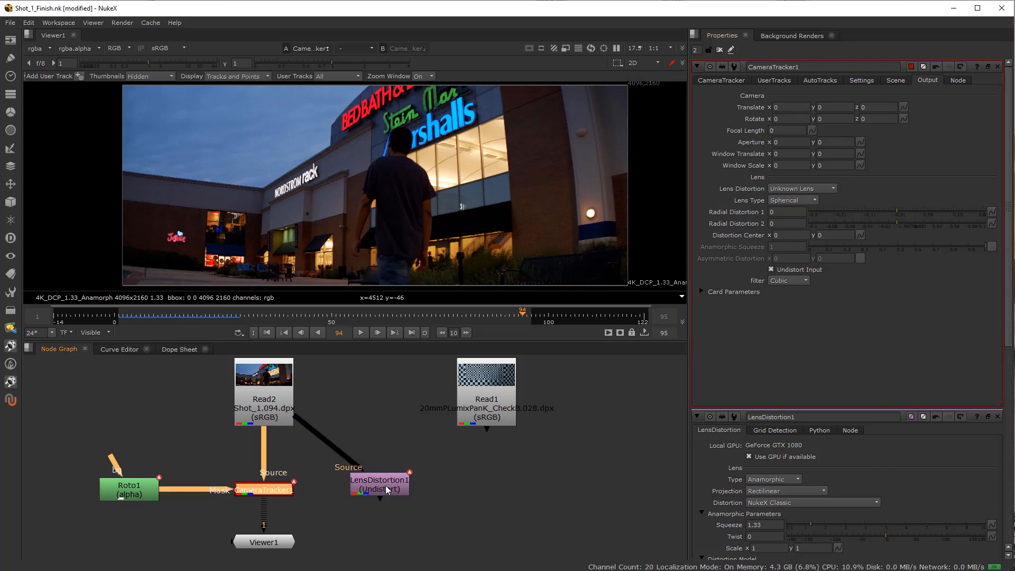
scroll(264, 490, "up", 2)
double_click(434, 488)
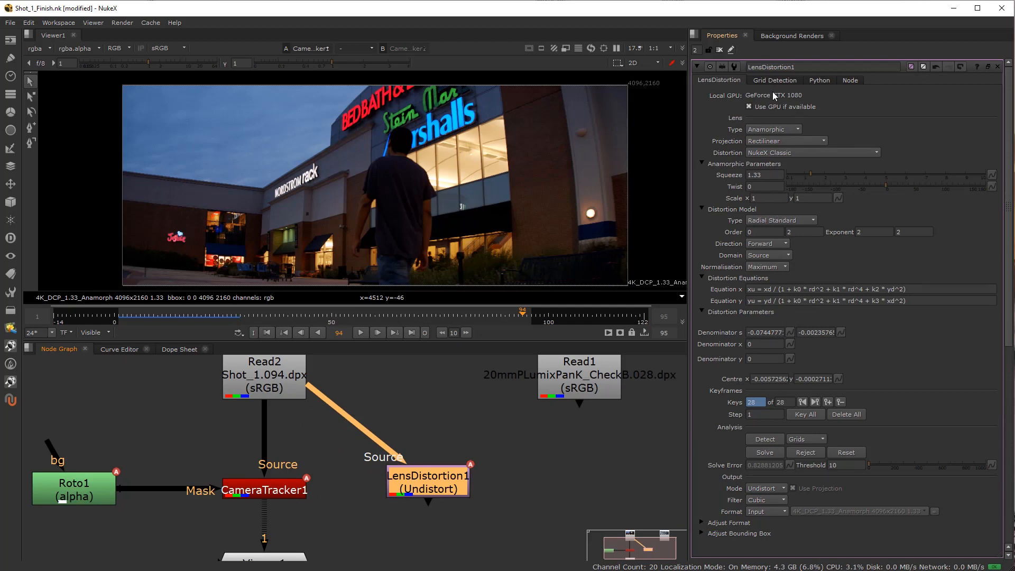
double_click(255, 497)
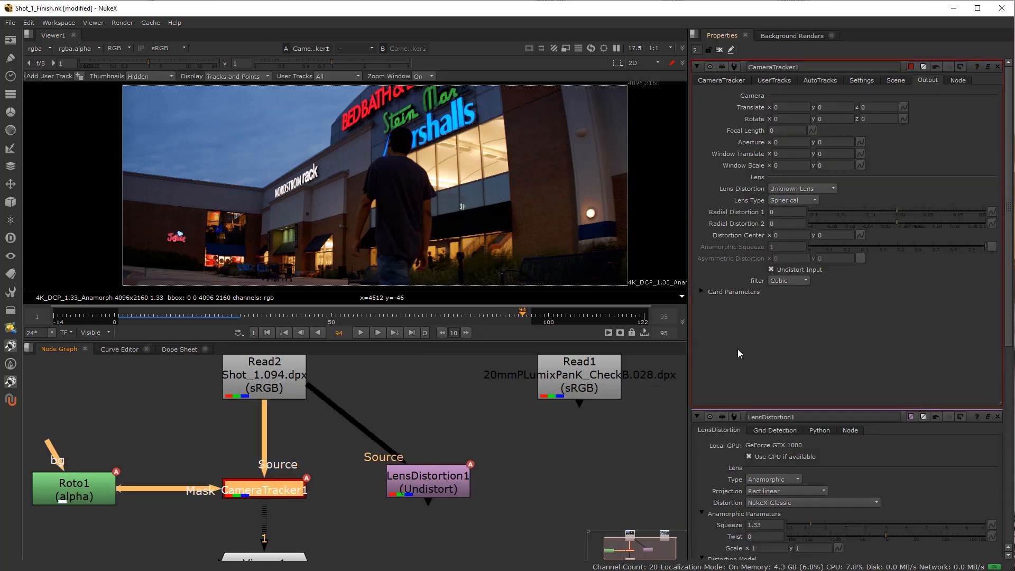
Set the Lens Type in CameraTracker1's output parameters to Anamorphic.
scroll(798, 502, "down", 3)
scroll(792, 208, "up", 3)
left_click(733, 82)
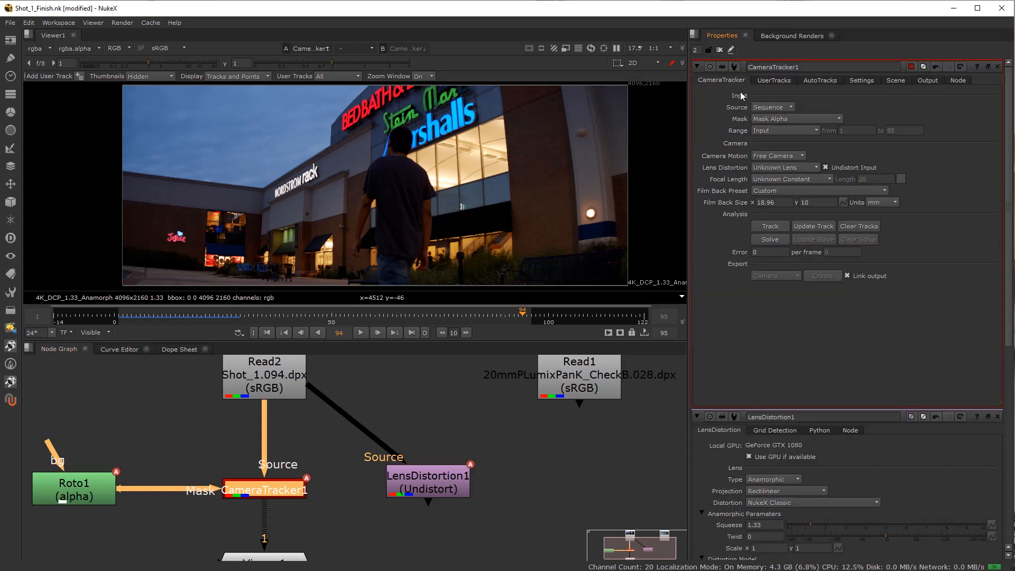
left_click(903, 80)
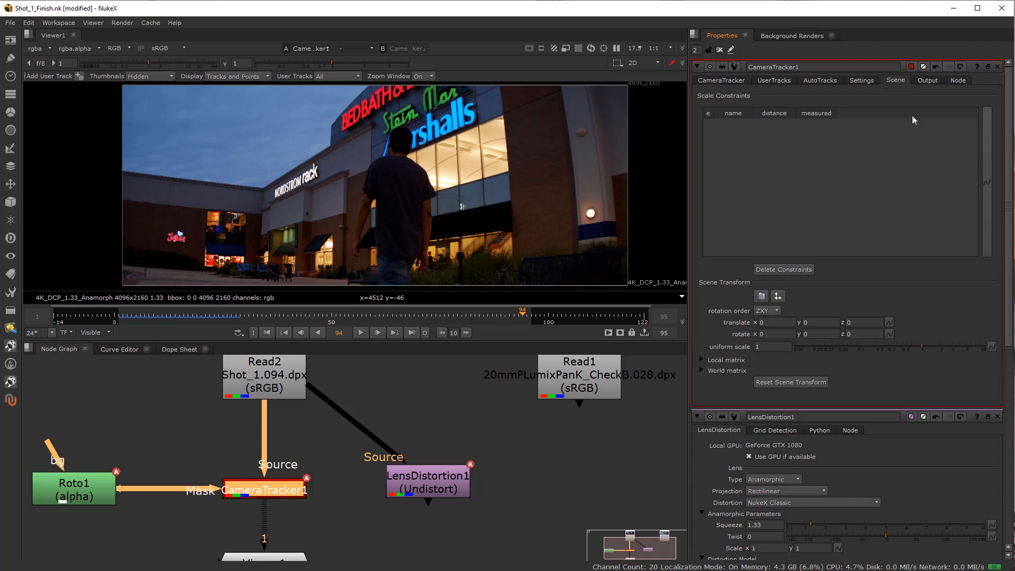
left_click(919, 81)
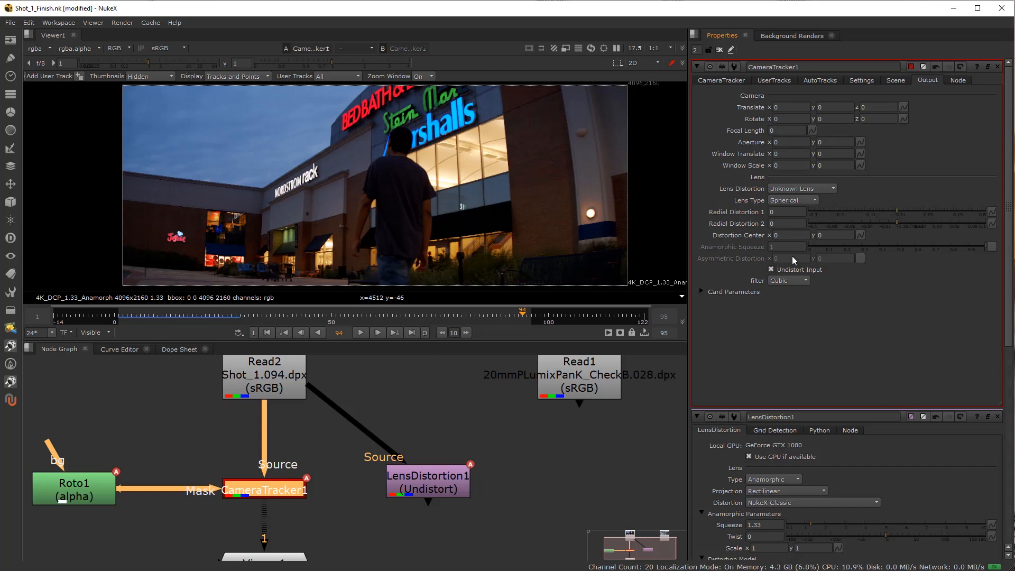
left_click(785, 205)
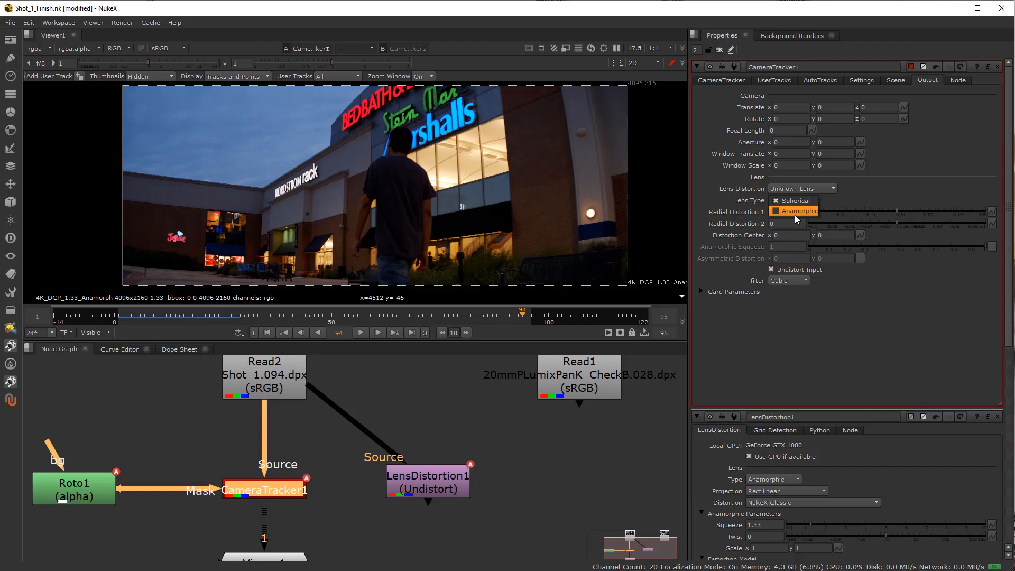
left_click(794, 215)
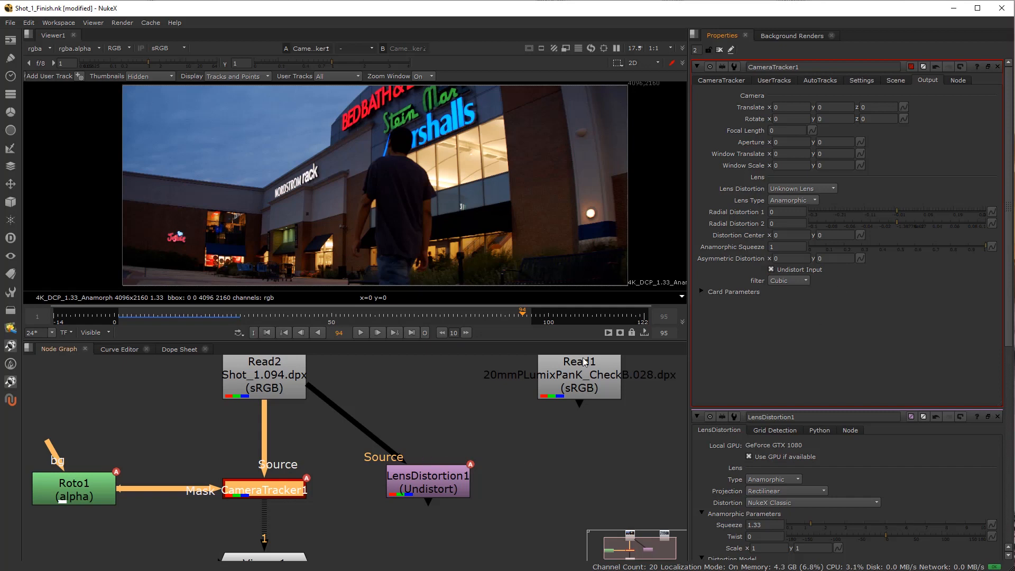
Examine CameraTracker1's Asymmetric Distortion and Distortion Center parameters.
left_click(786, 259)
double_click(826, 259)
double_click(786, 259)
double_click(826, 259)
double_click(786, 259)
double_click(789, 235)
Copy LensDistortion1's first Denominator s value into CameraTracker1's Radial Distortion 1.
scroll(798, 354, "down", 4)
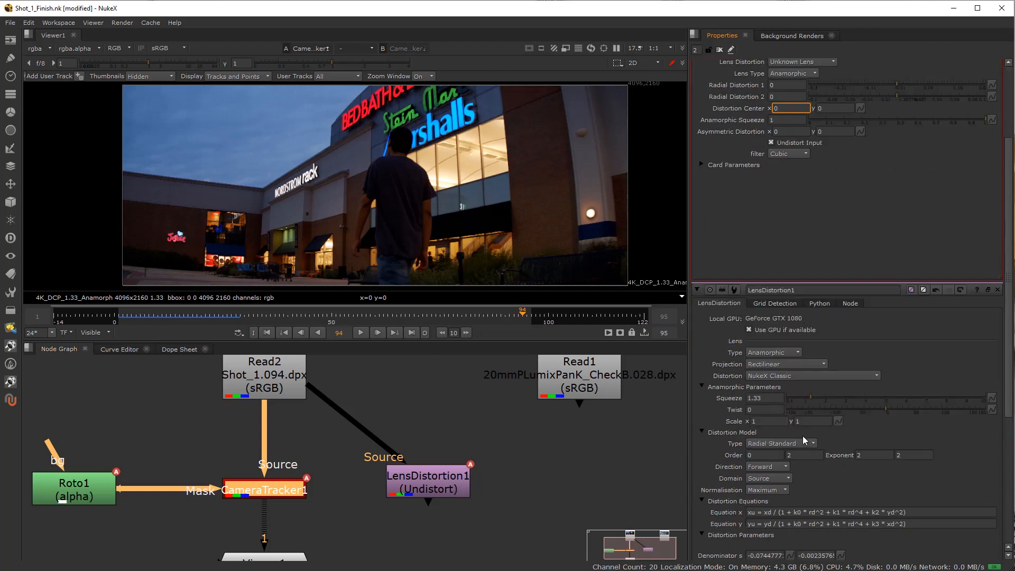
scroll(802, 435, "down", 3)
scroll(806, 429, "down", 1)
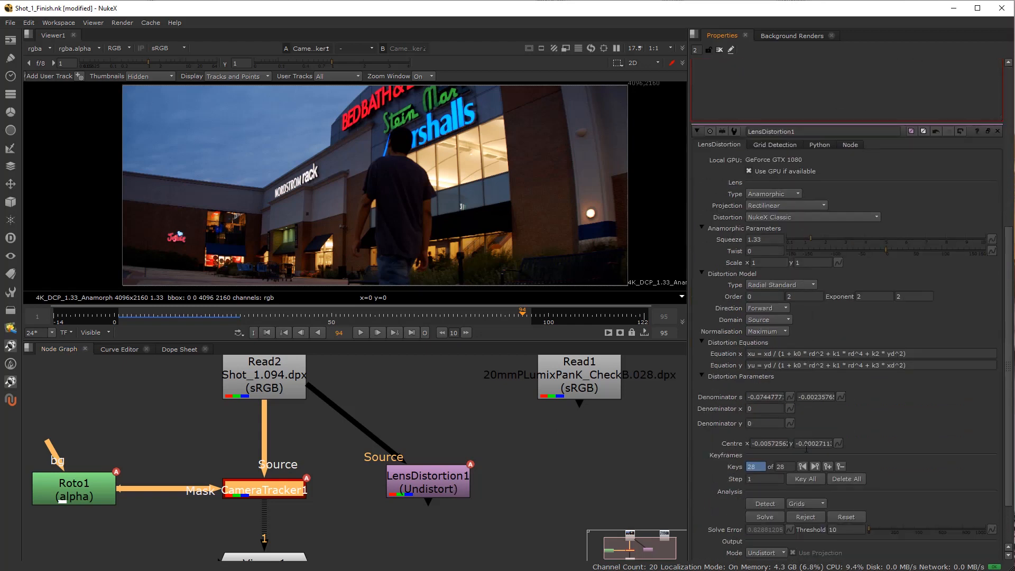
double_click(764, 401)
key("ctrl+c")
scroll(813, 400, "up", 6)
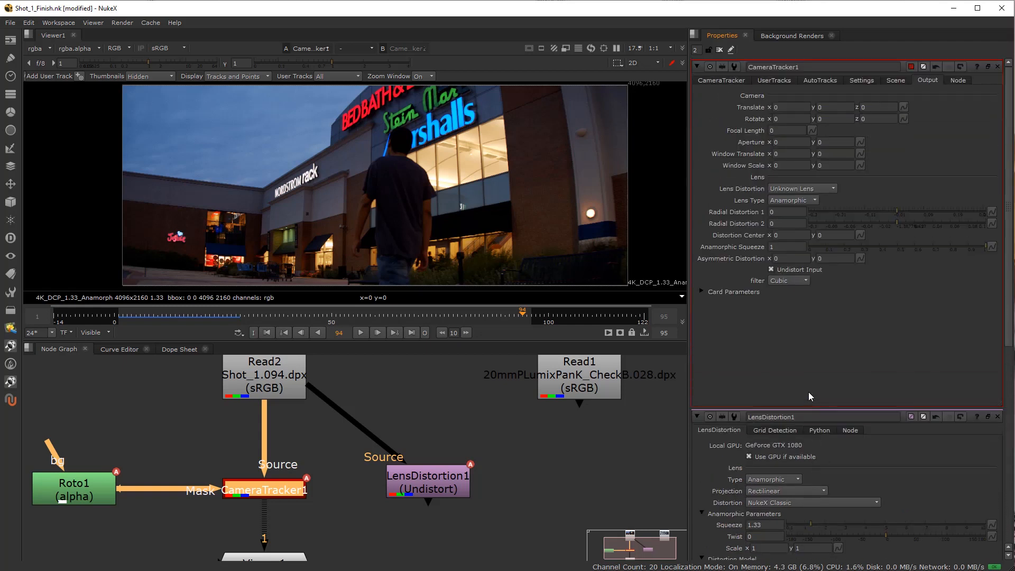
double_click(781, 212)
key("ctrl+v")
key("Tab")
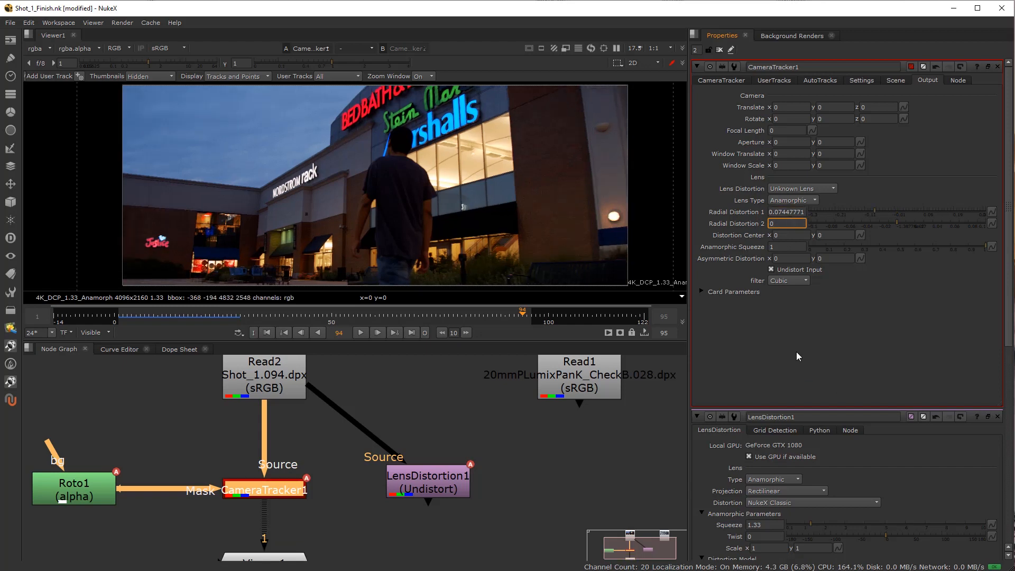
Copy LensDistortion1's second Denominator s value into CameraTracker1's Radial Distortion 2.
scroll(786, 367, "down", 3)
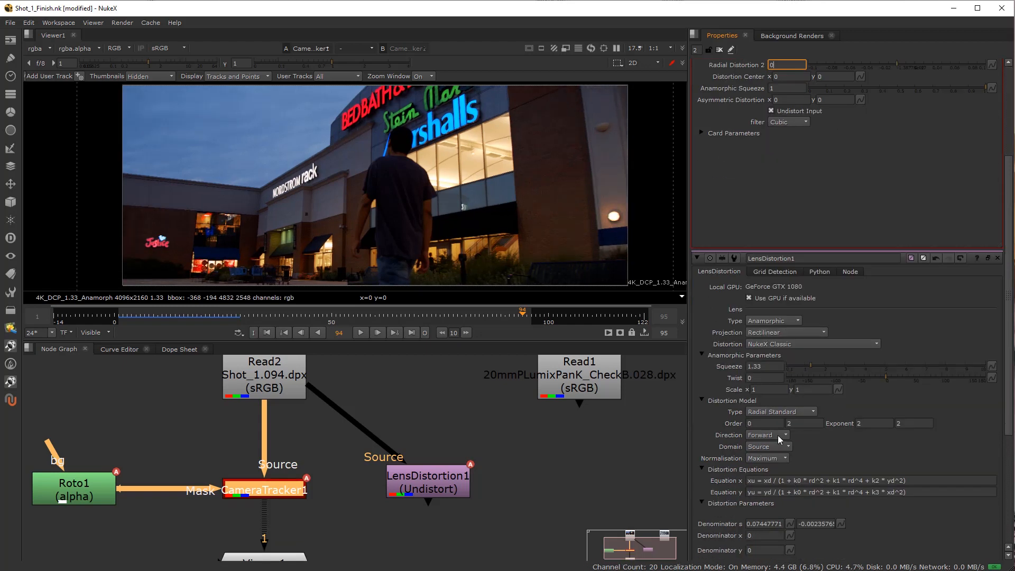
scroll(765, 431, "down", 1)
double_click(814, 460)
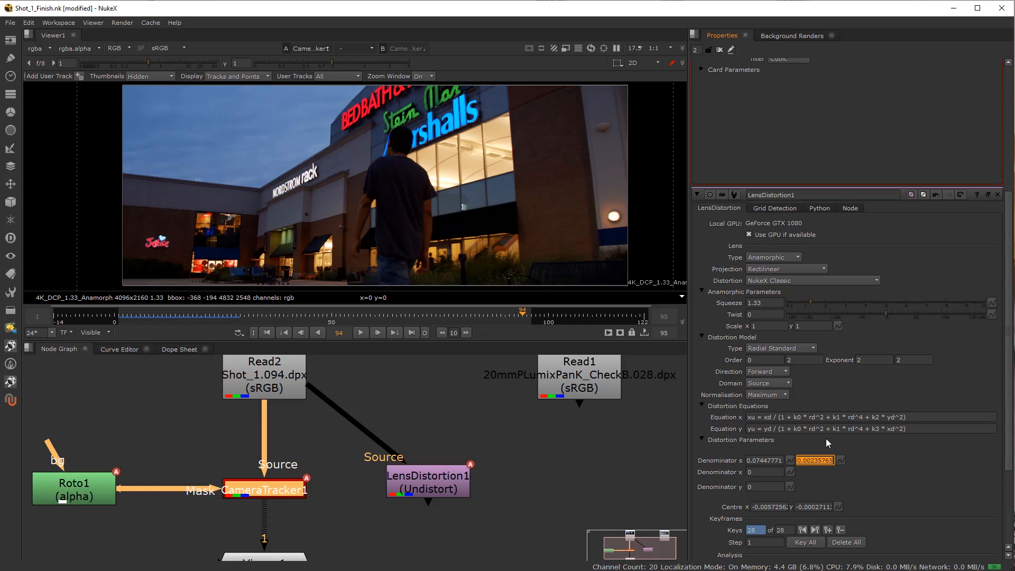
scroll(817, 438, "up", 4)
double_click(777, 224)
type("-0.00235765")
left_click(785, 213)
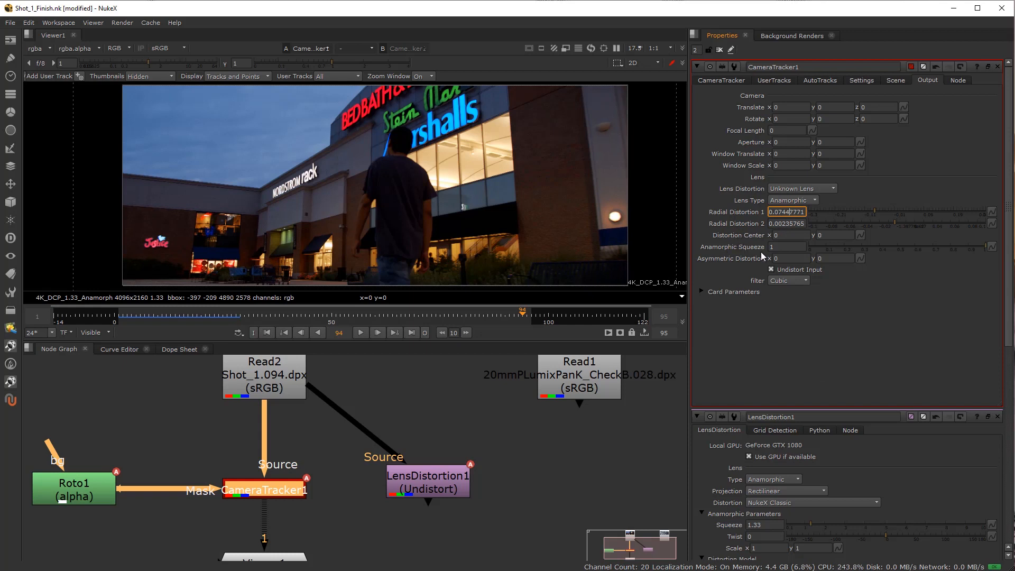
Copy LensDistortion1's Centre x and y values into CameraTracker1's Distortion Center x and y.
scroll(791, 370, "down", 4)
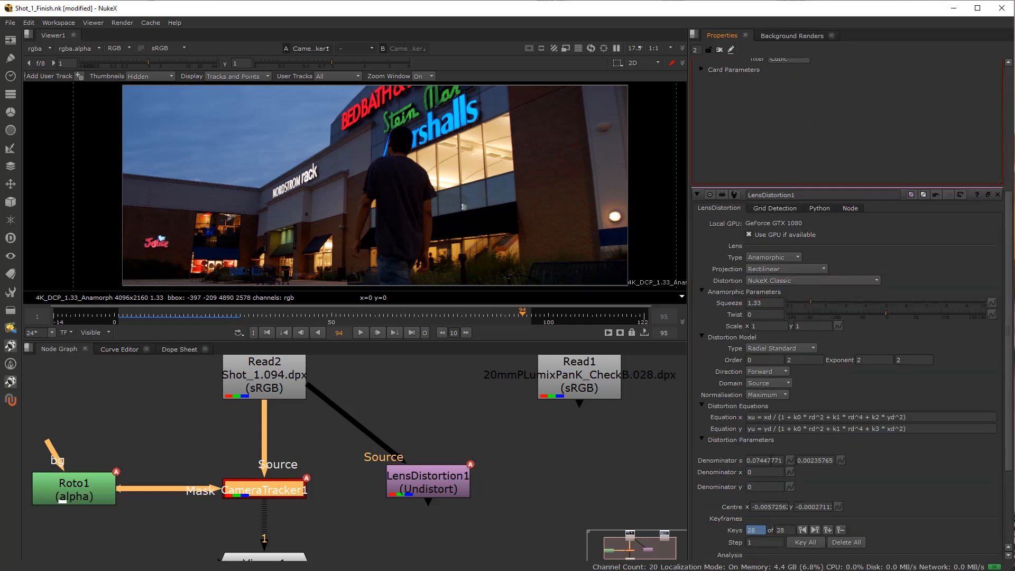
double_click(768, 507)
key("ctrl+c")
scroll(810, 364, "up", 4)
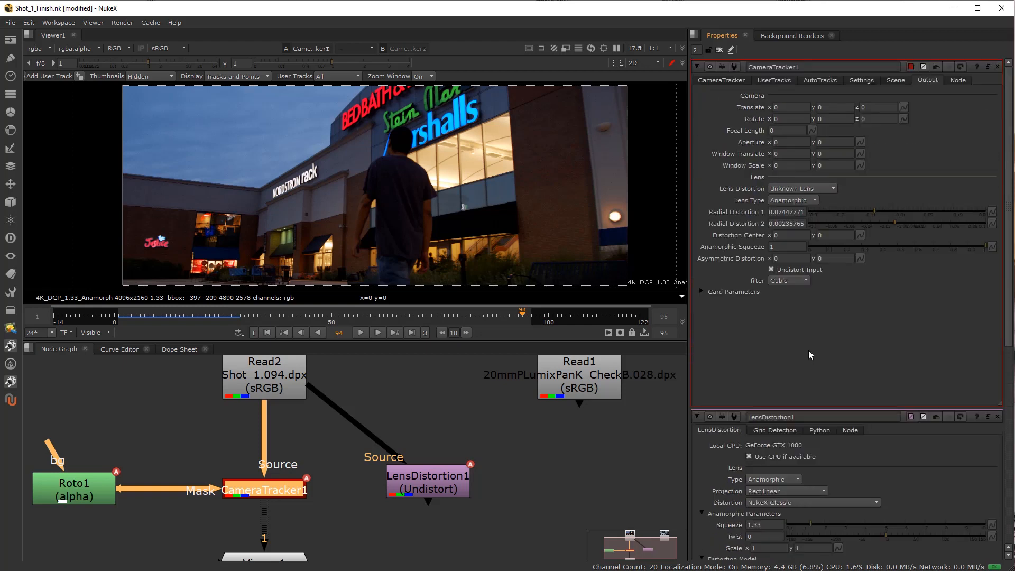
left_click(791, 237)
key("ctrl+v")
scroll(781, 402, "down", 4)
double_click(812, 506)
key("ctrl+c")
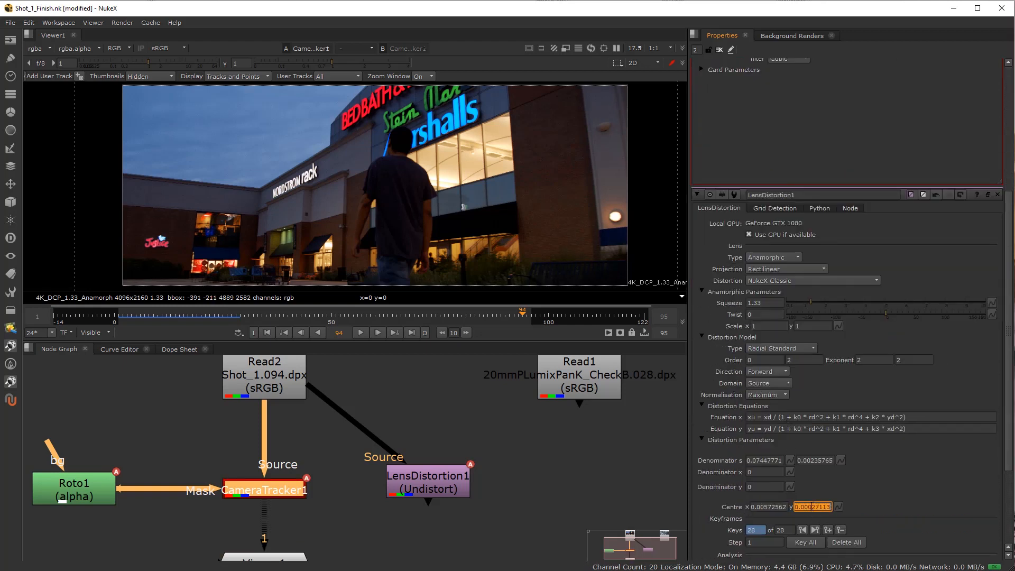
scroll(801, 435, "up", 4)
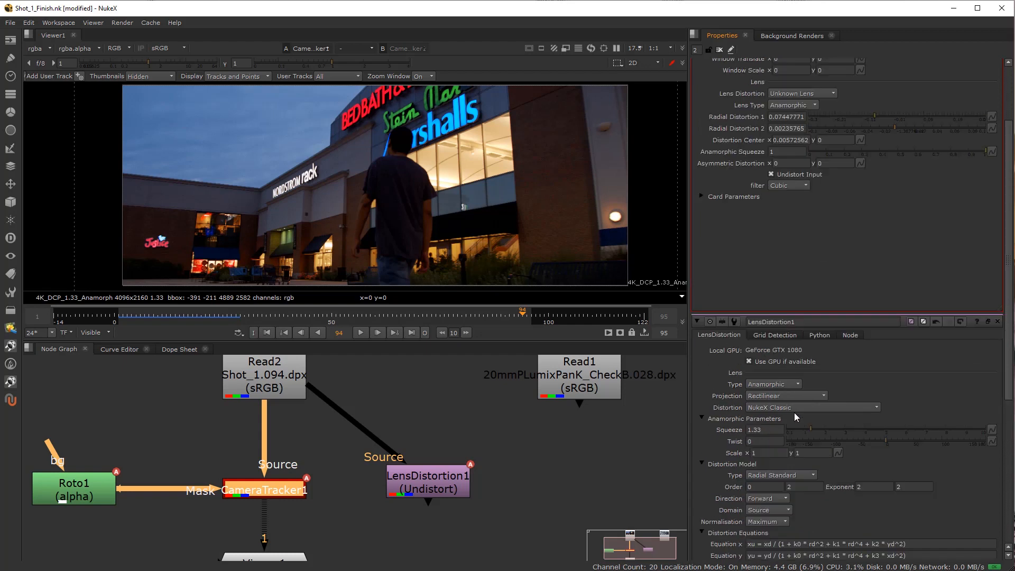
double_click(826, 236)
key("ctrl+v")
Set CameraTracker1's Anamorphic Squeeze to 1.33.
left_click(792, 246)
type(".33")
key("Tab")
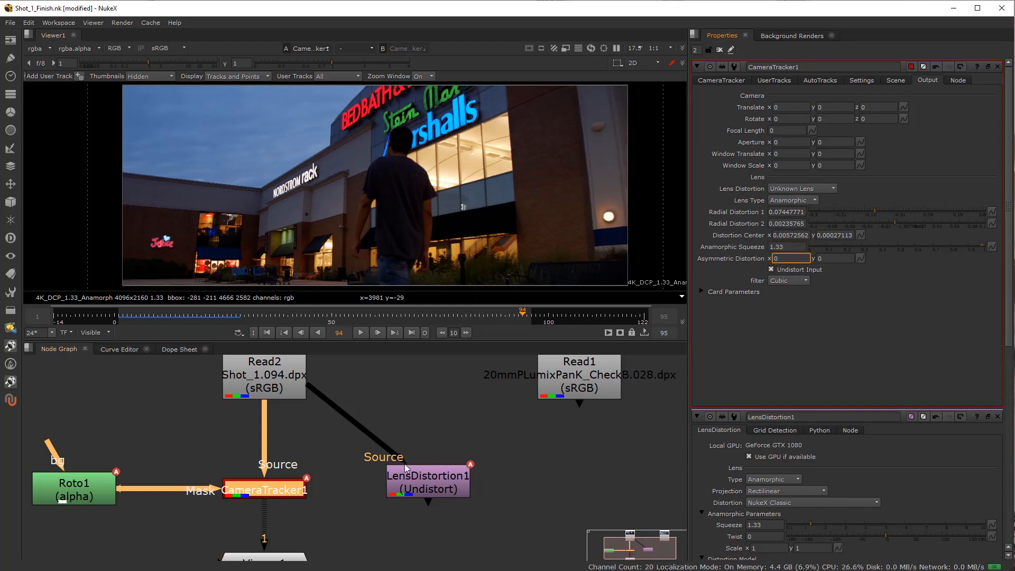
Move the Read1 checkerboard node closer to Read2 and connect CameraTracker1's Source input to Read1.
scroll(322, 457, "down", 3)
left_click_drag(309, 459, 281, 494)
scroll(281, 493, "up", 2)
left_click_drag(476, 415, 373, 407)
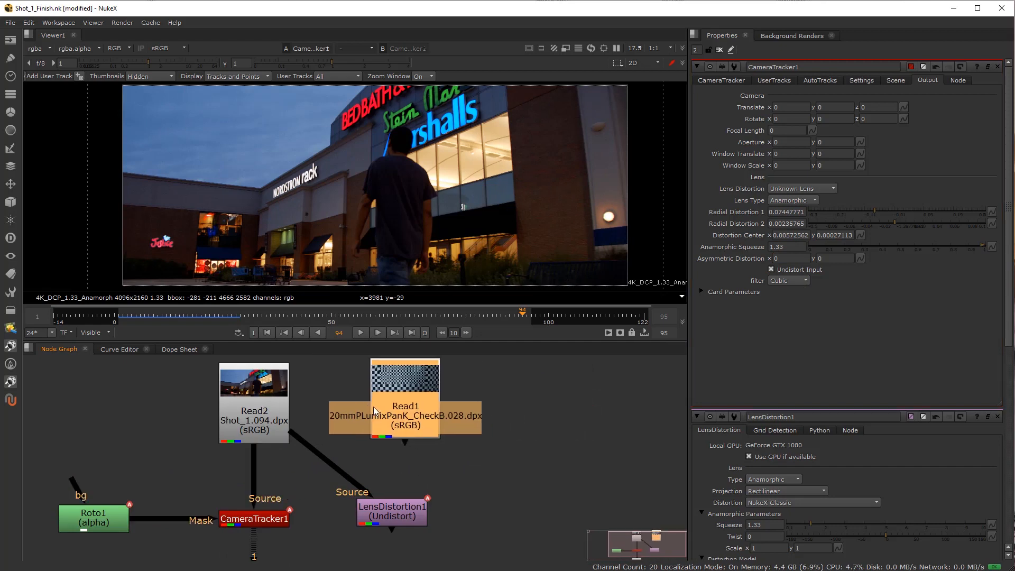
left_click_drag(262, 474, 402, 407)
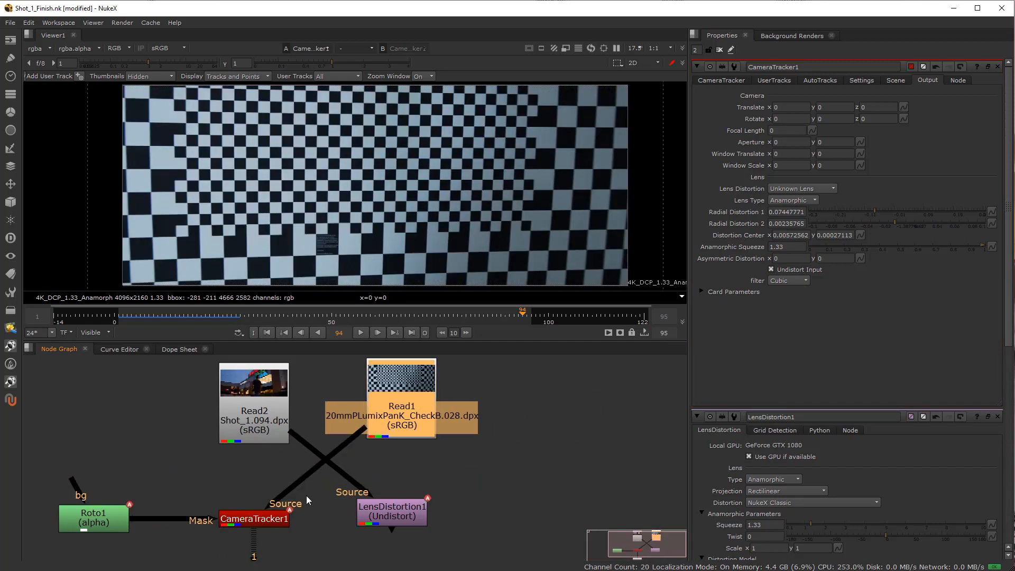
left_click(262, 518)
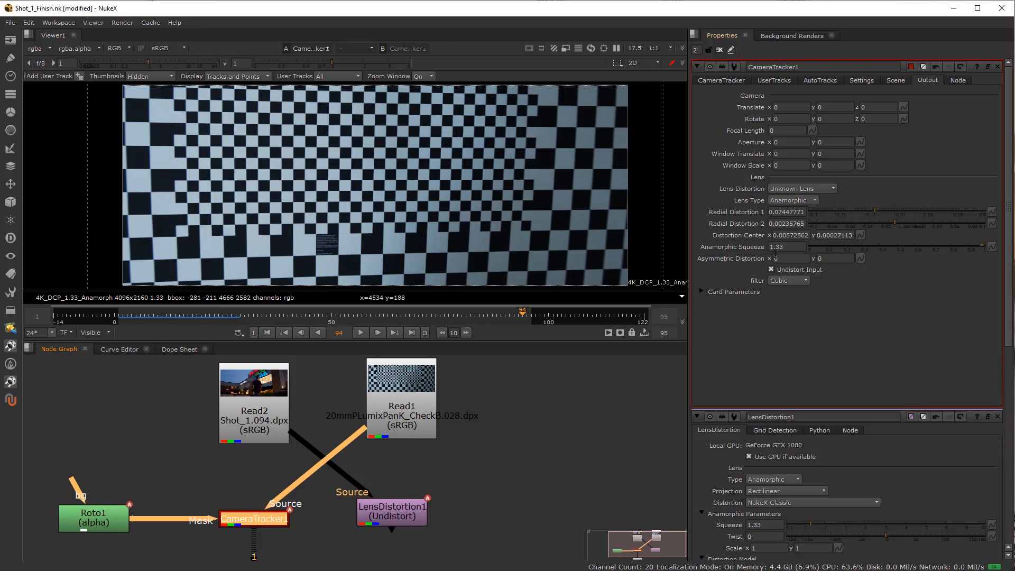
Try Asymmetric Distortion x values from 0.2 down to -0.1 on the checkerboard and return to 0.
left_click(791, 259)
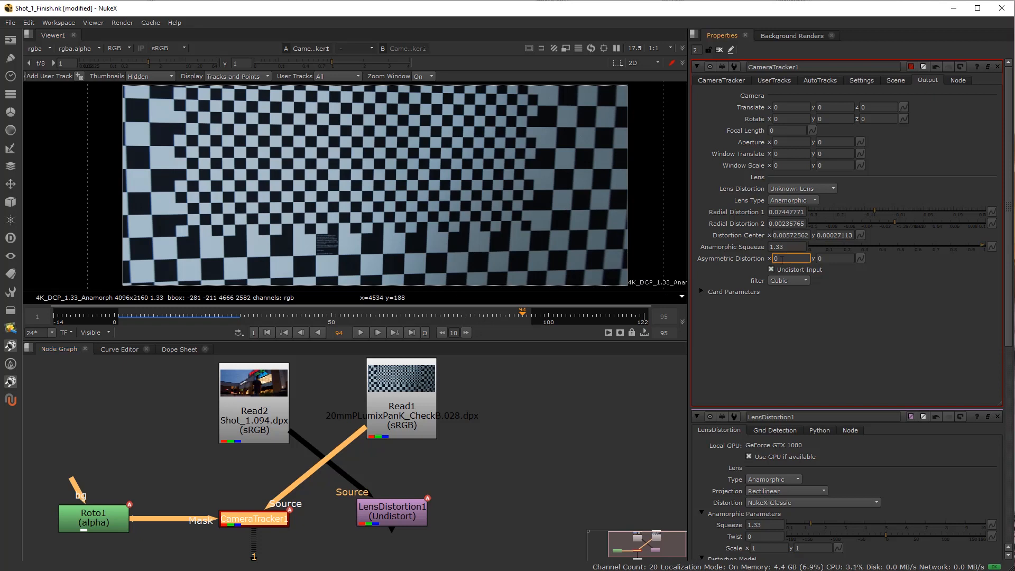
type(".2")
key("Return")
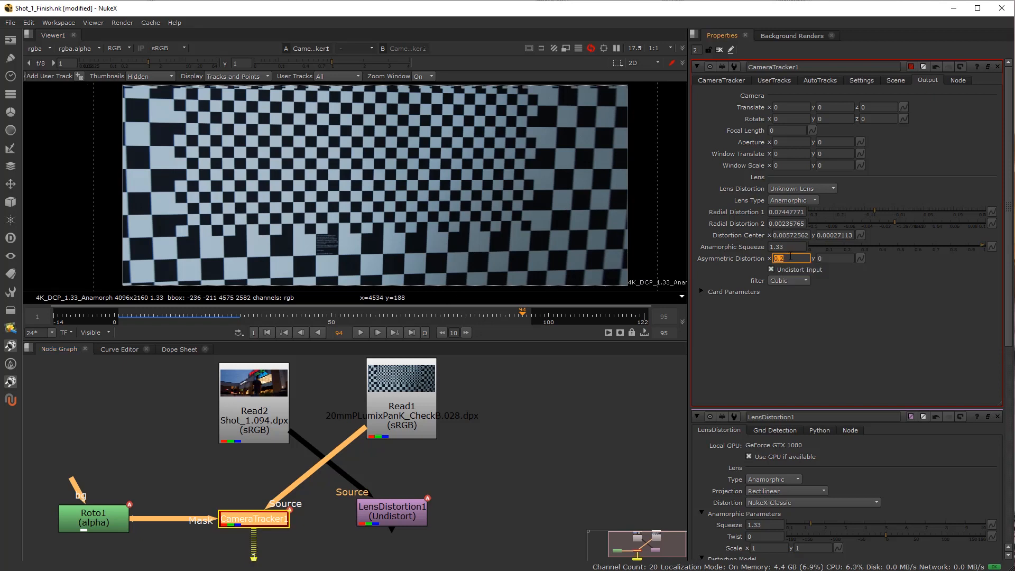
left_click(779, 258)
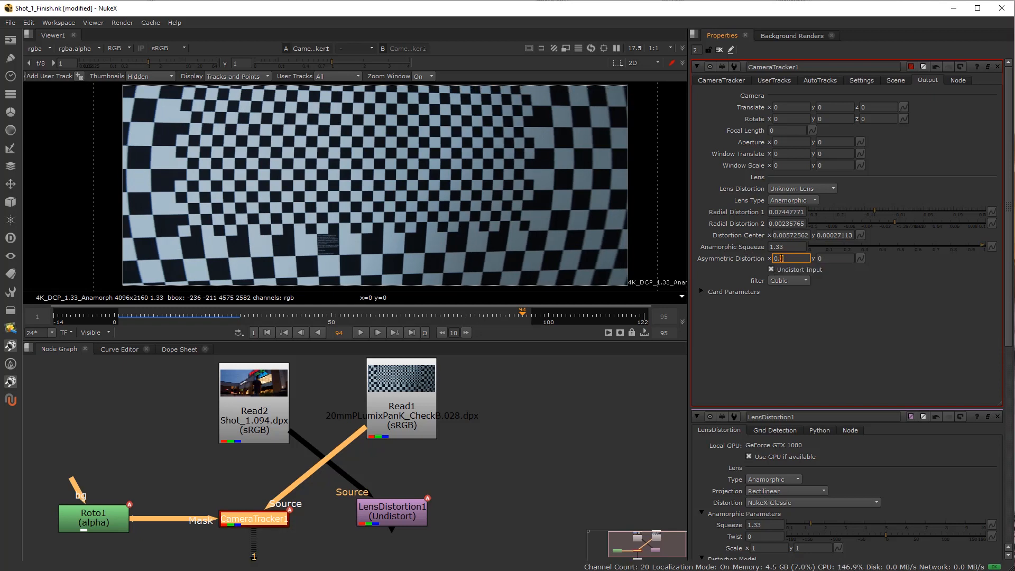
key("Down")
key("Down")
key("Down")
key("Down")
key("Down")
key("Down")
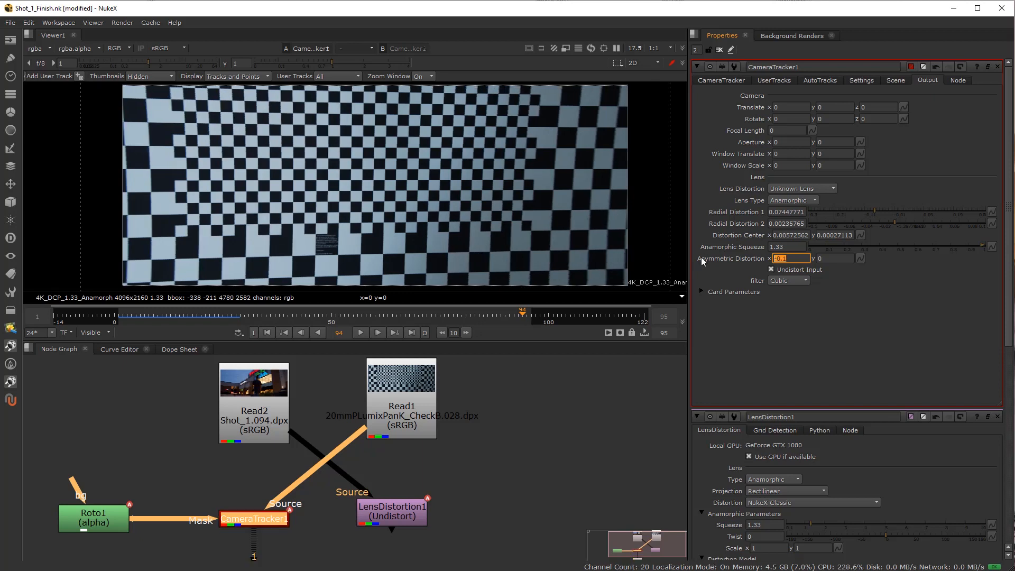
key("Up")
Try positive and negative Asymmetric Distortion y values up to 0.5, and reset y to 0.
key("Tab")
type("0.1")
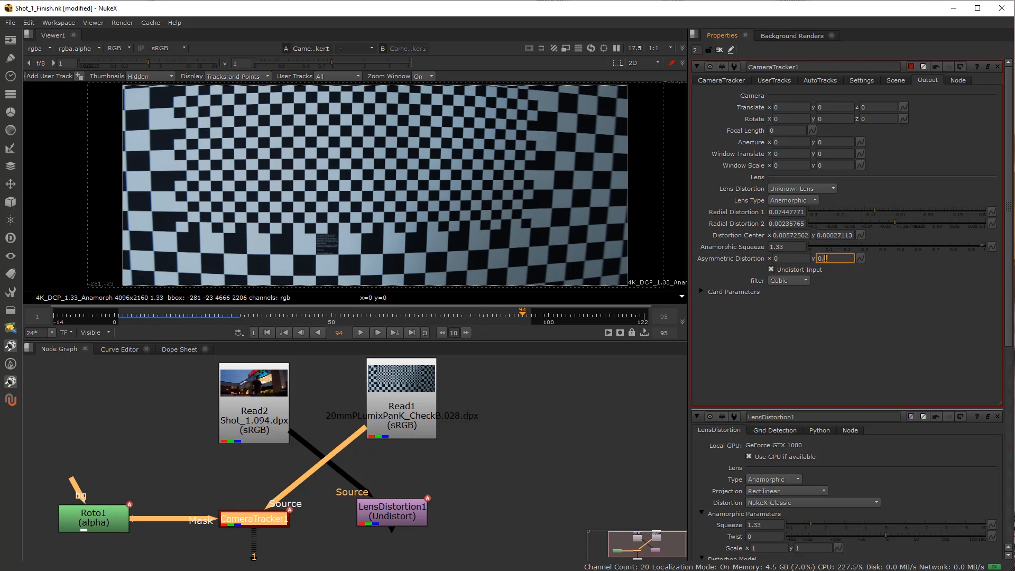
key("Down")
key("Down")
key("Up")
key("Up")
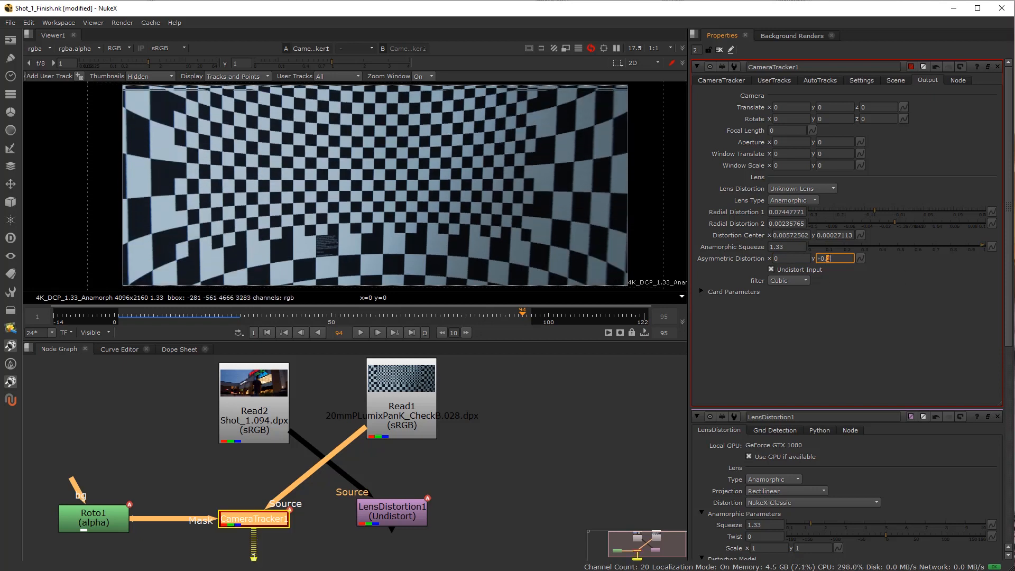
key("Up")
key("Up")
key("Up")
key("Up")
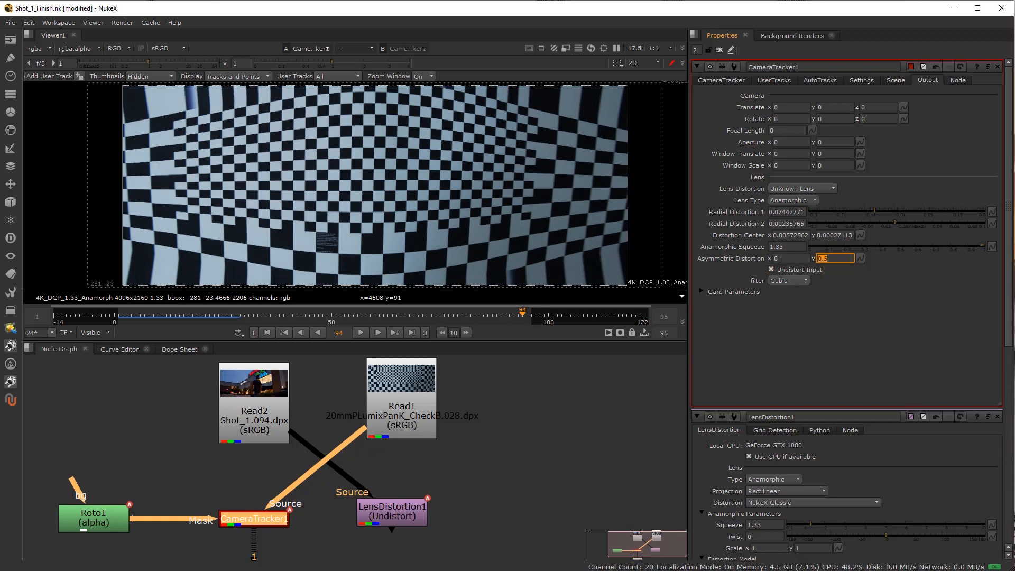
type("0")
key("Return")
Test Asymmetric Distortion x again in steps of 0.1, between 0.1 and -0.1.
left_click(788, 261)
type(".1")
double_click(782, 260)
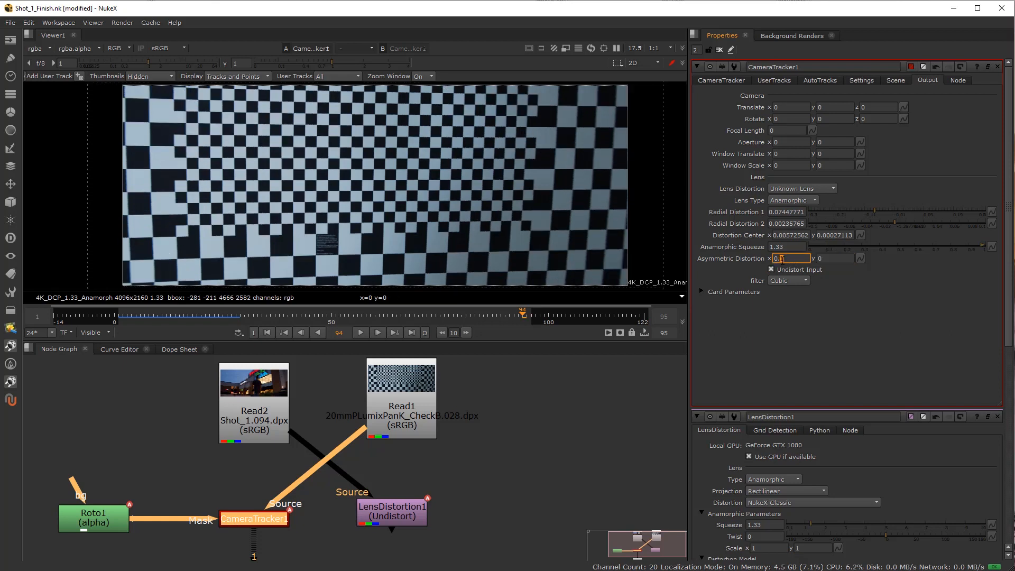
key("Down")
key("Up")
key("Down")
key("Down")
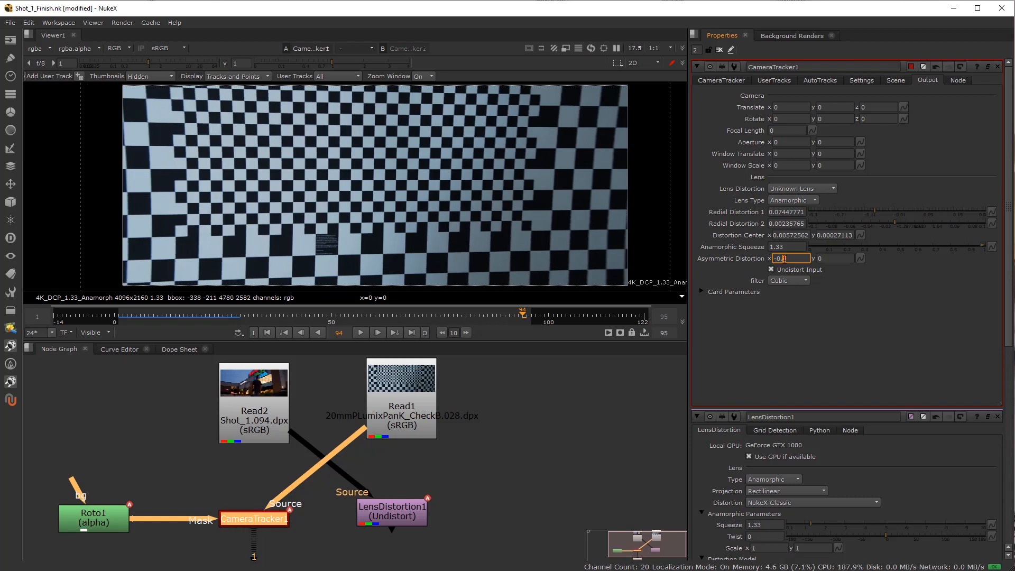
Try Asymmetric Distortion x in steps of 0.01, from 0.05 to -0.01, and reset it to 0.
type("01")
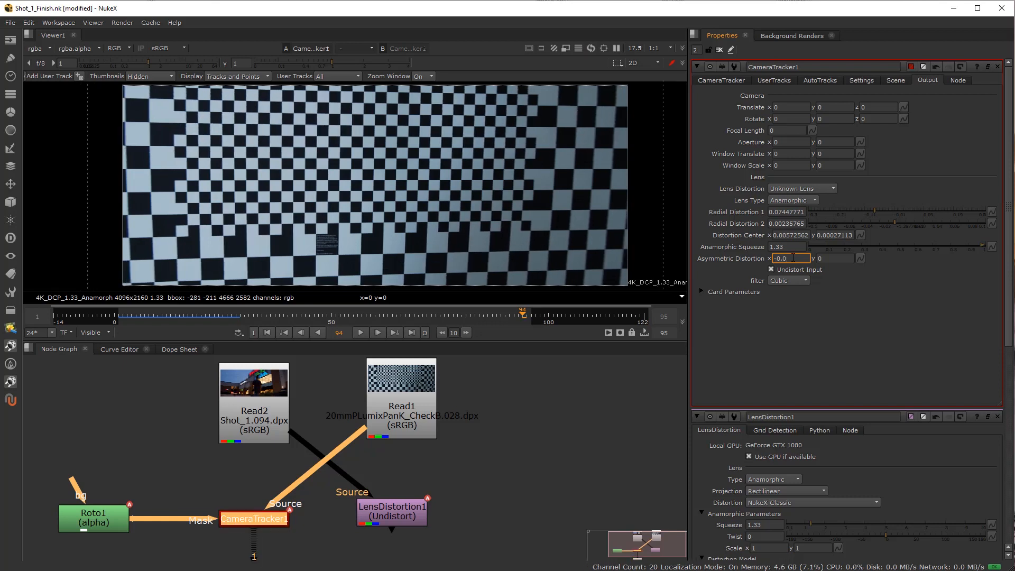
key("Up")
key("Up")
key("Up")
key("Up")
key("Up")
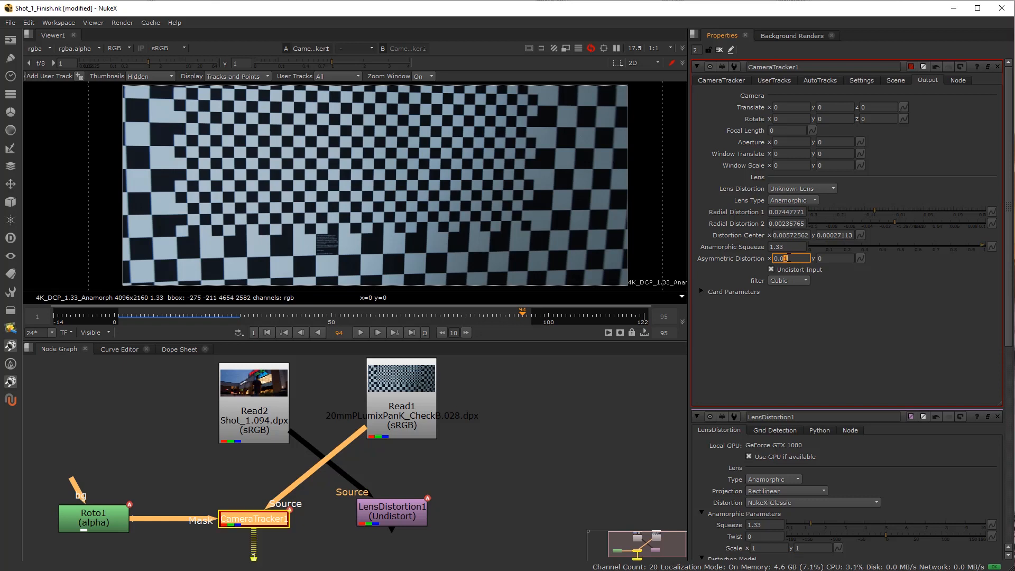
key("Up")
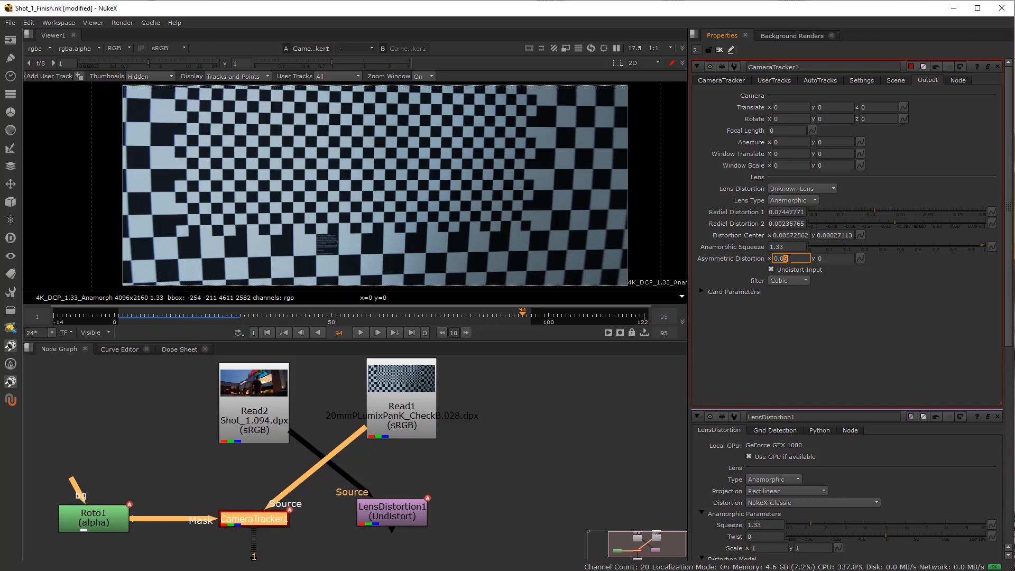
key("Down")
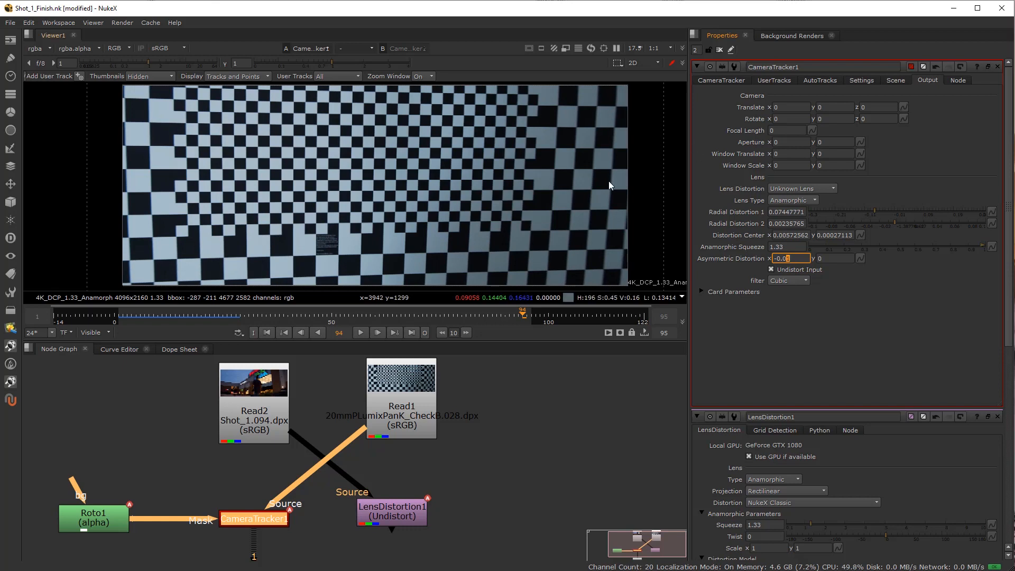
double_click(796, 258)
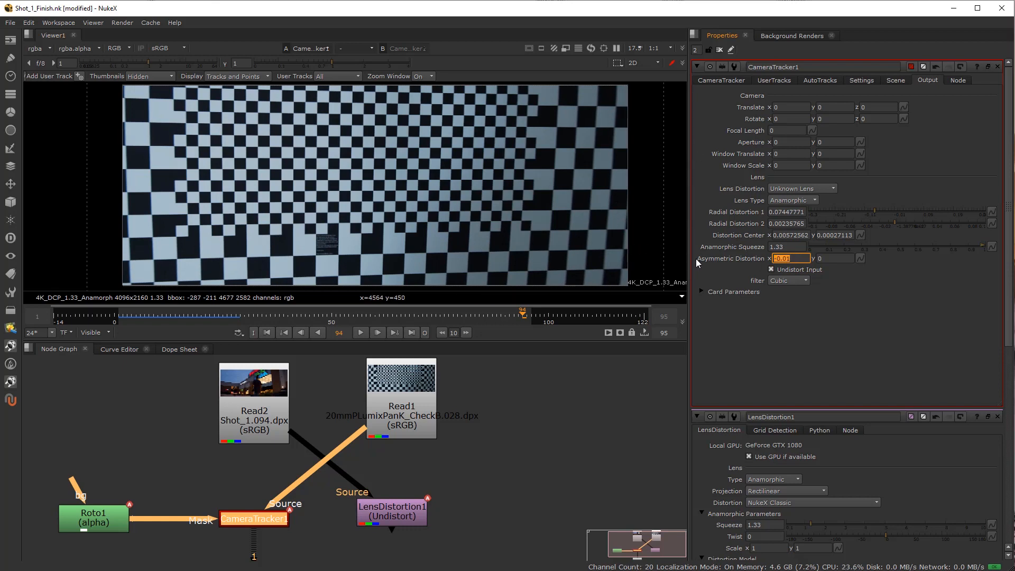
type("0")
key("Return")
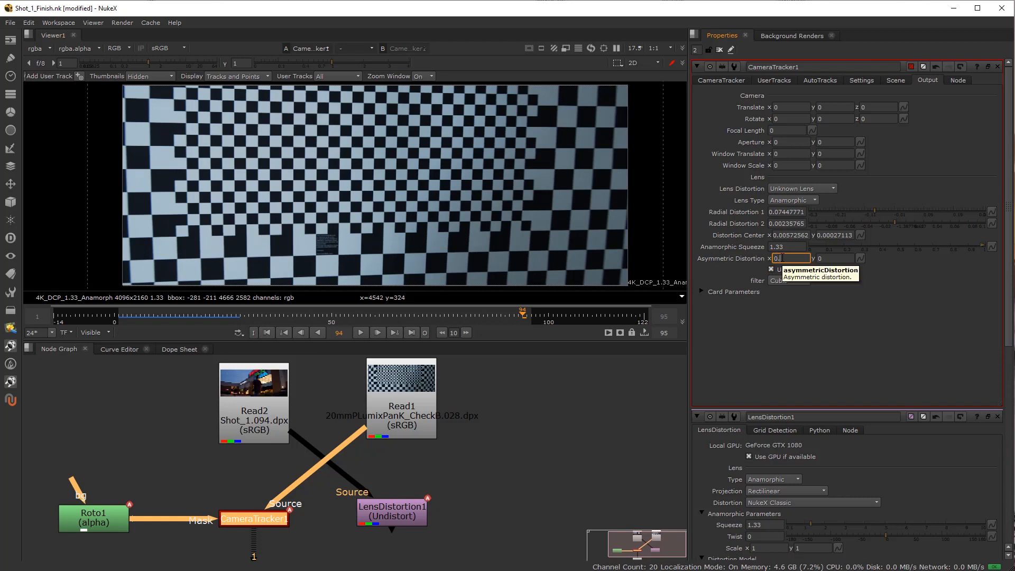
Fine-tune Asymmetric Distortion x in hundredths against the checkerboard and settle on -0.02.
type("1")
key("Down")
key("Down")
key("Down")
key("Down")
key("Down")
key("Down")
key("Down")
key("Down")
key("Up")
key("Up")
key("Up")
key("Up")
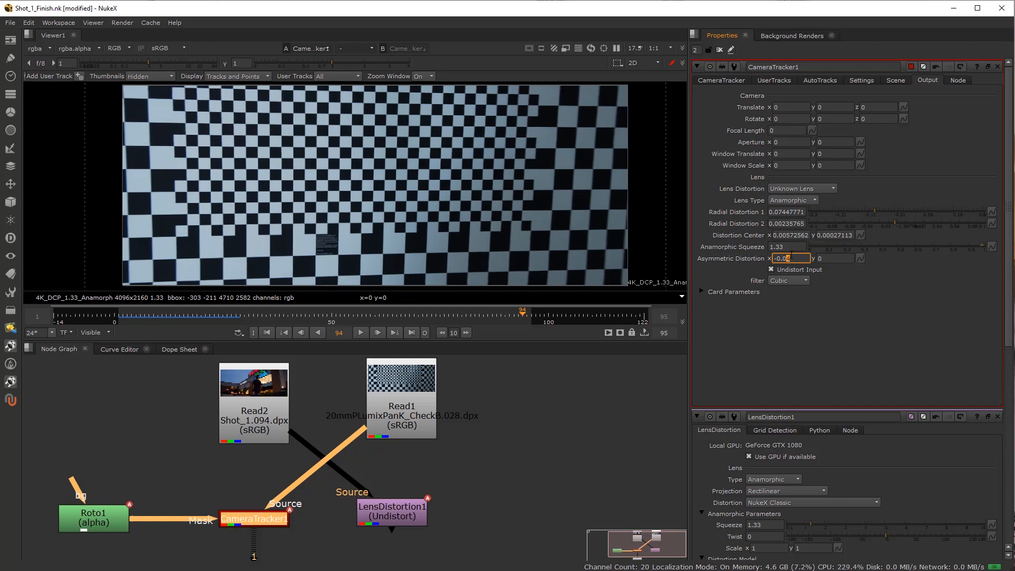
key("Up")
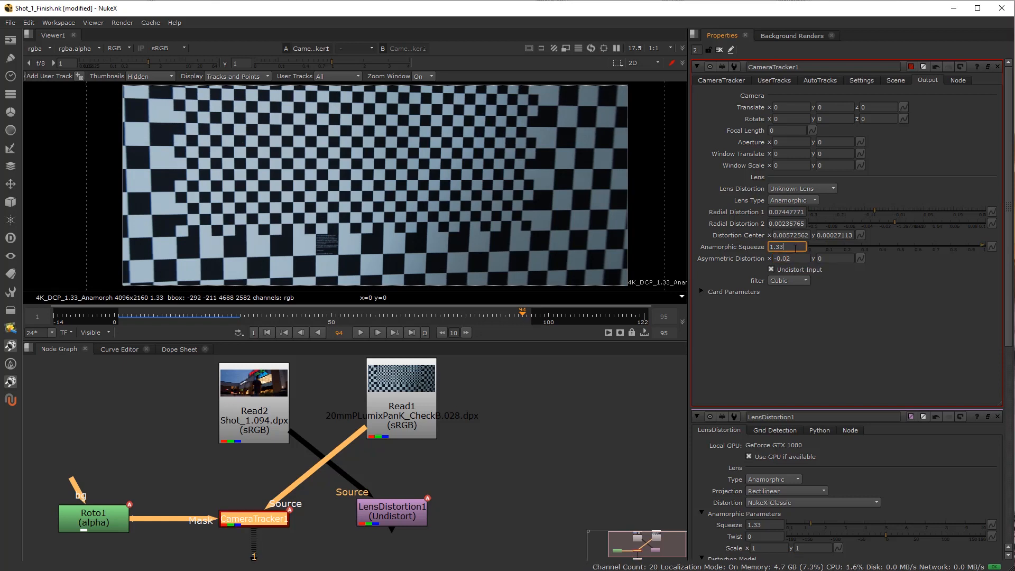
Reconnect CameraTracker1's Source input to Read2 and detach LensDistortion1 from Read2.
left_click_drag(275, 492, 254, 417)
mouse_move(397, 507)
left_mouse_down()
mouse_move(419, 502)
mouse_move(365, 466)
mouse_move(421, 492)
mouse_move(413, 505)
left_mouse_up()
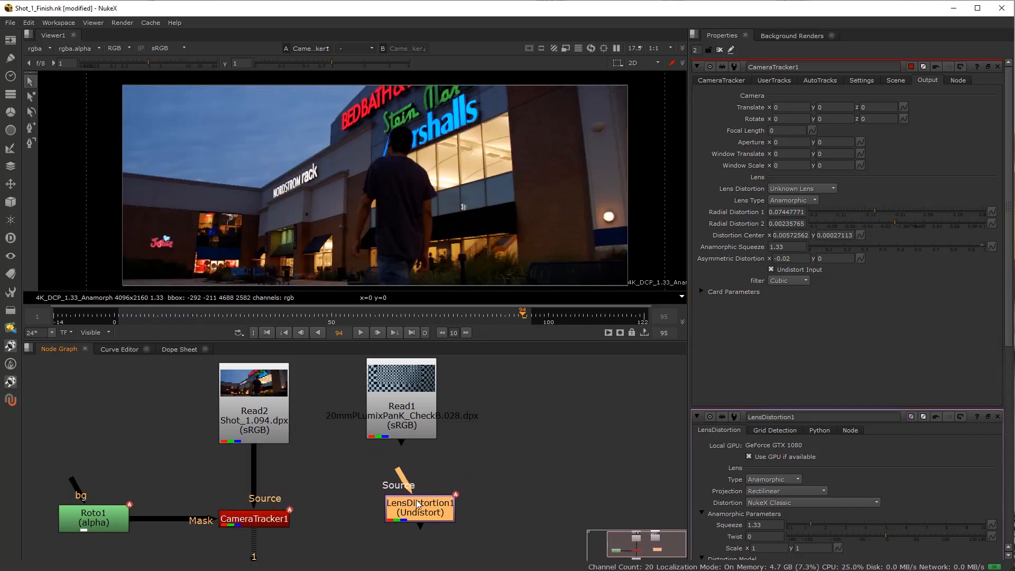
key("Delete")
left_click(264, 519)
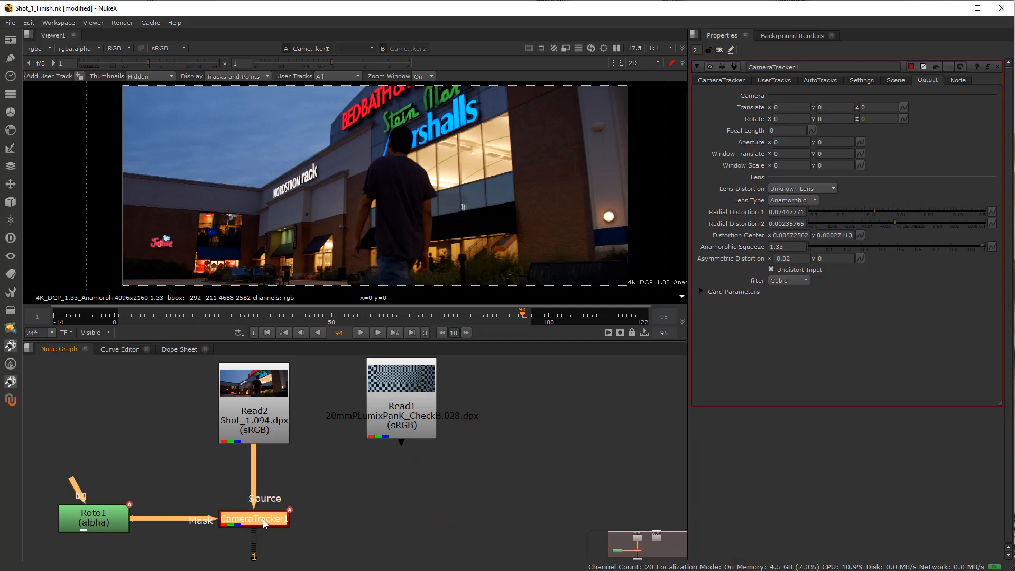
key("ctrl+z")
Move the detached LensDistortion1 node well away from the tracking nodes, above and beyond Roto1.
scroll(406, 503, "down", 3)
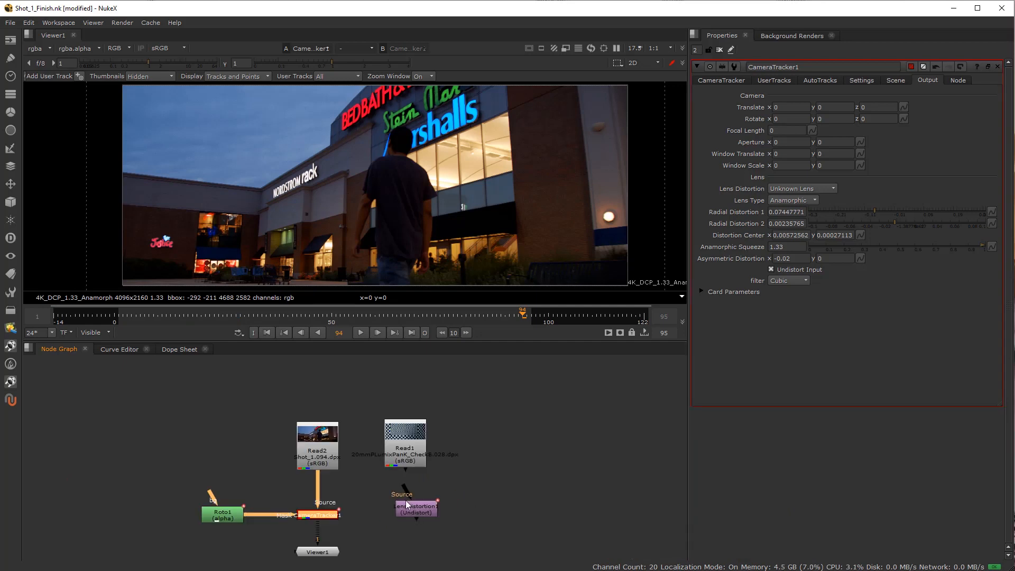
left_click_drag(406, 502, 74, 385)
scroll(315, 511, "up", 3)
Clear CameraTracker1's existing tracks and confirm the removal.
left_click(313, 516)
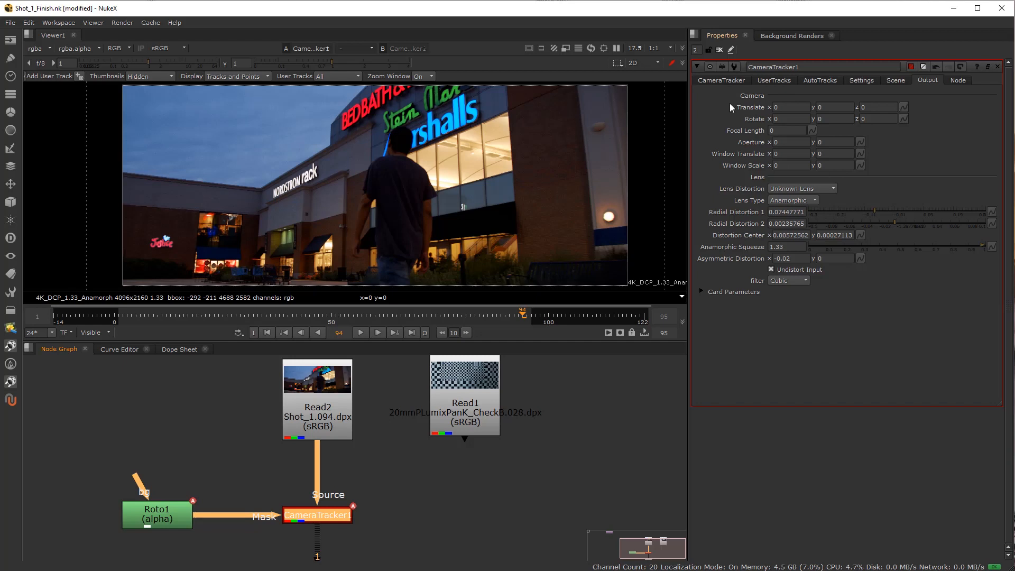
left_click(734, 82)
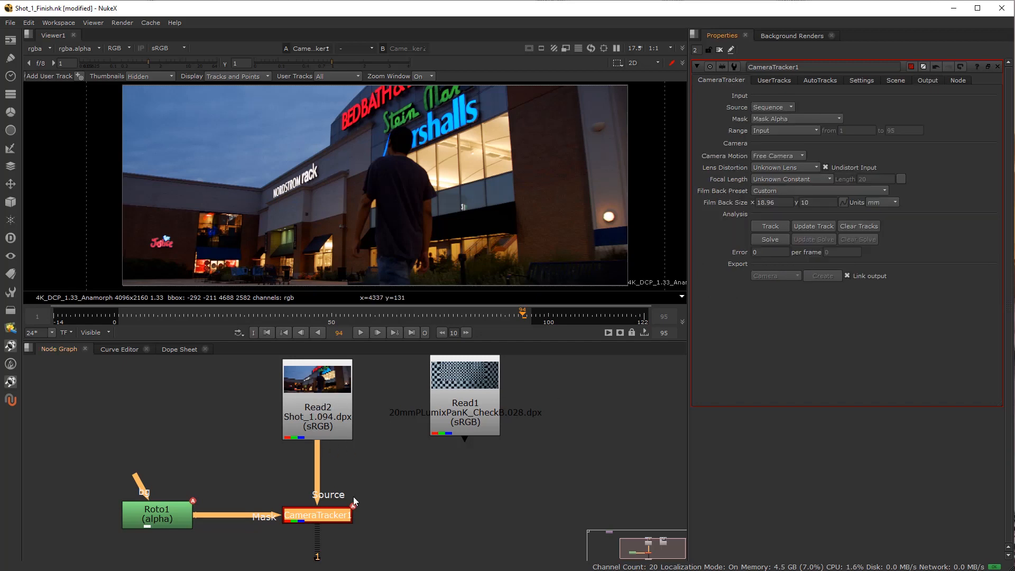
scroll(322, 519, "up", 4)
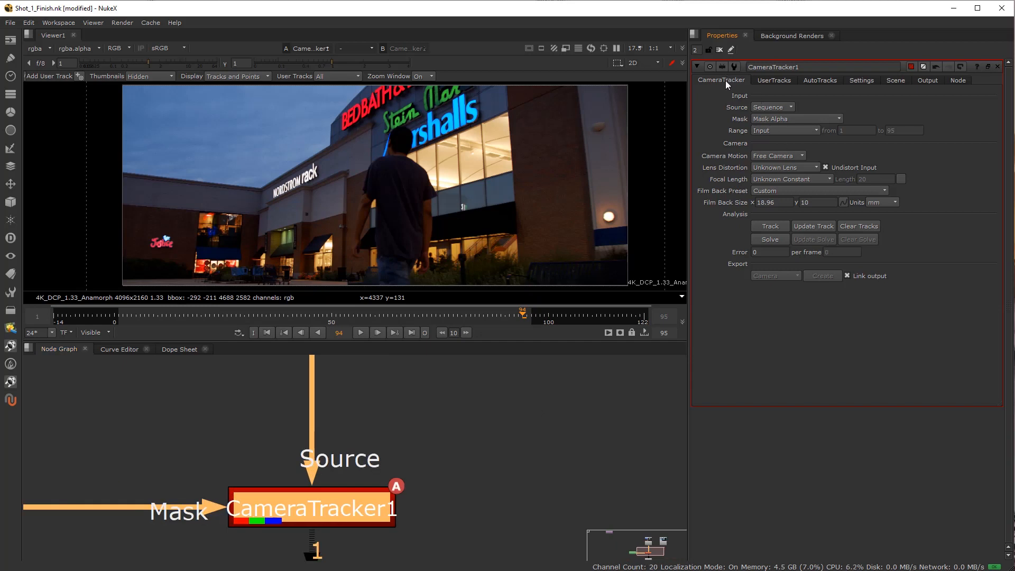
left_click(862, 226)
key("Return")
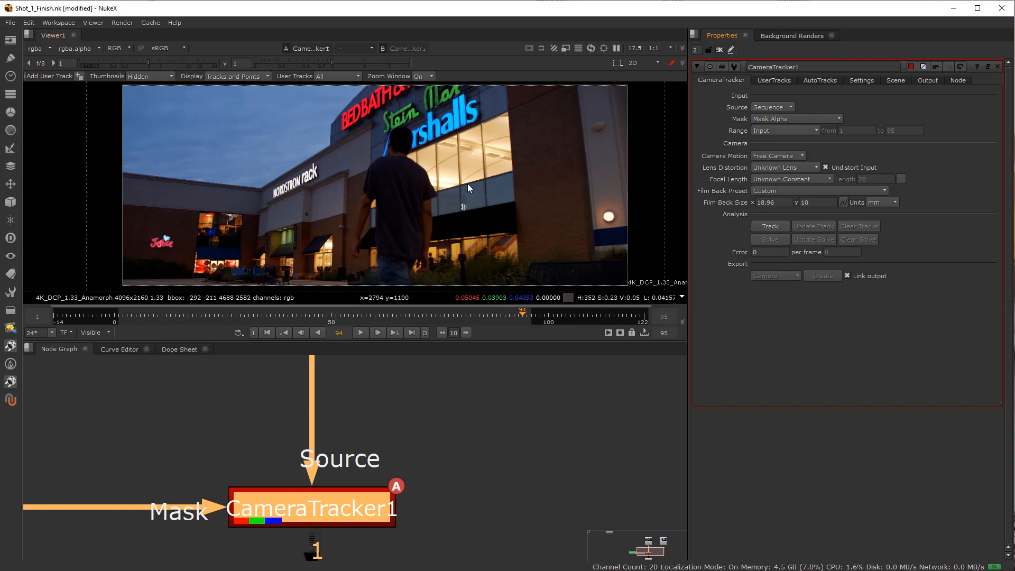
Compare the shot with CameraTracker1's Undistort Input switched off and on, leaving it enabled.
scroll(495, 211, "down", 1)
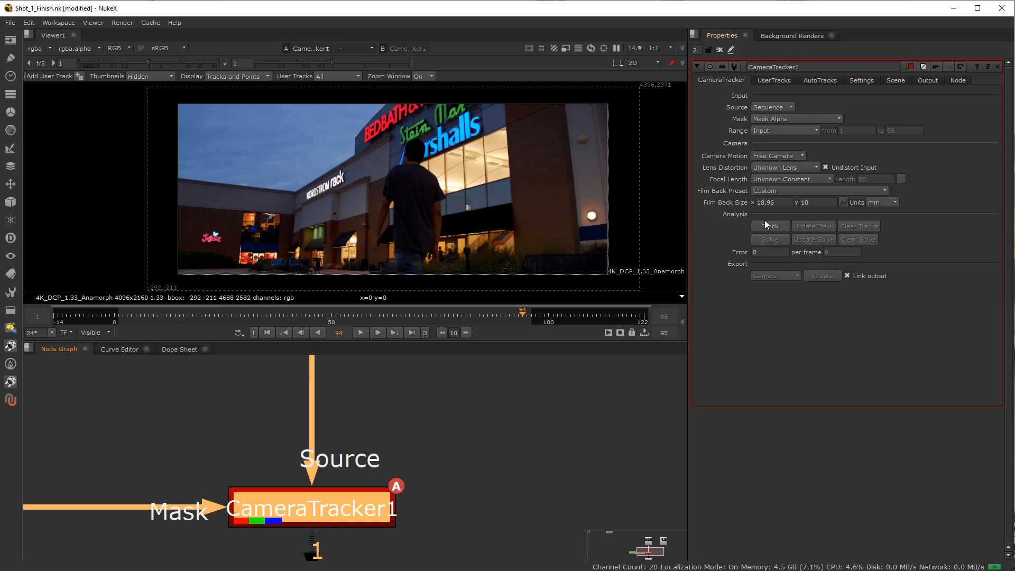
left_click(825, 167)
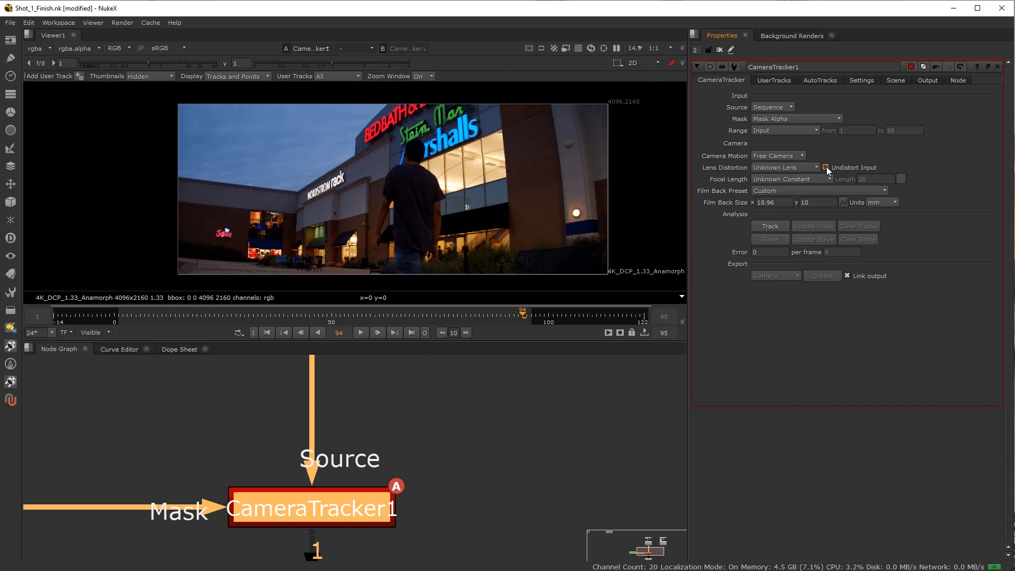
left_click(825, 167)
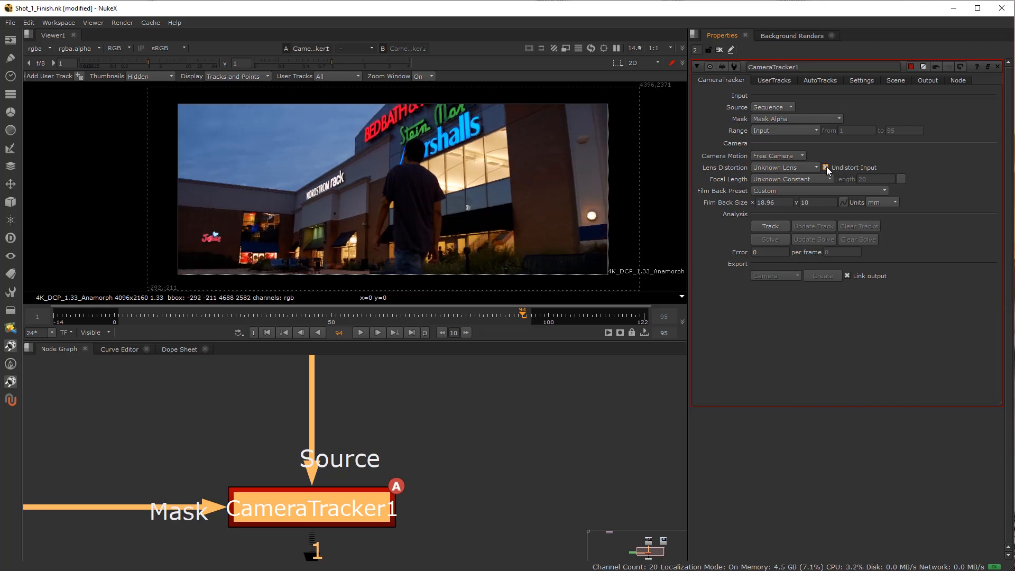
Track the sequence in CameraTracker1, scrub through the frames to check the new tracks, and solve the camera.
left_click(780, 222)
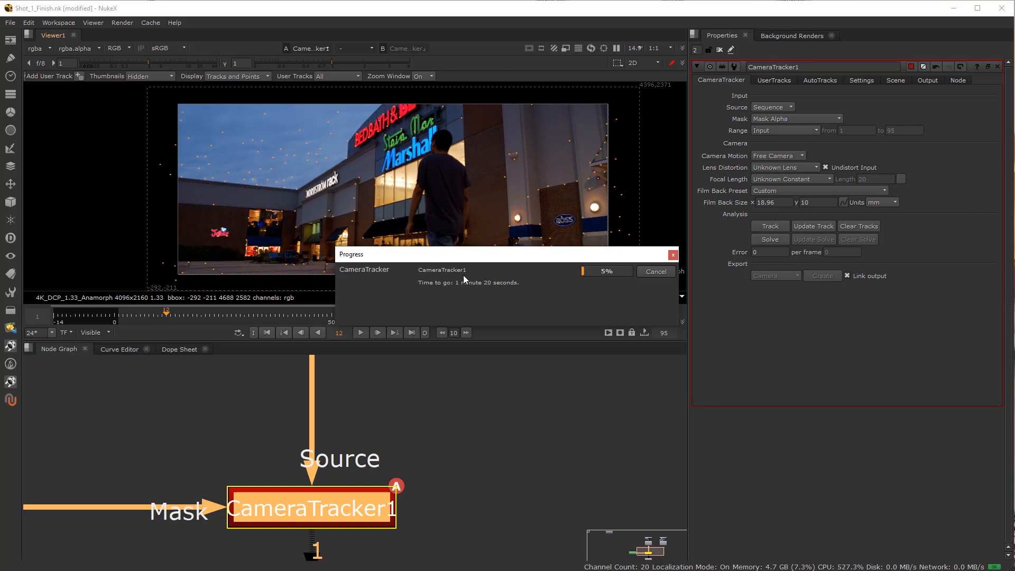
left_click_drag(487, 259, 452, 340)
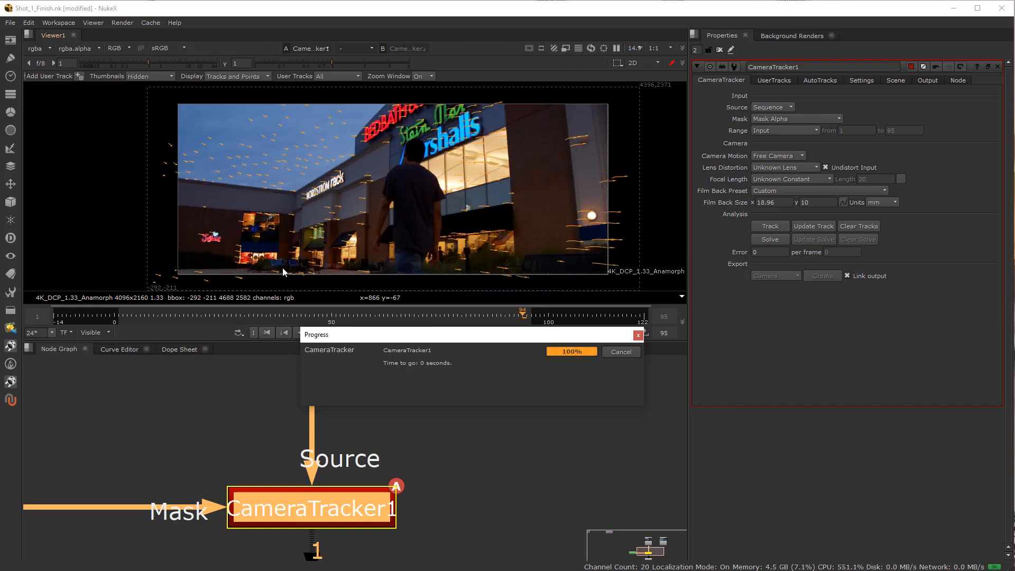
left_click(197, 316)
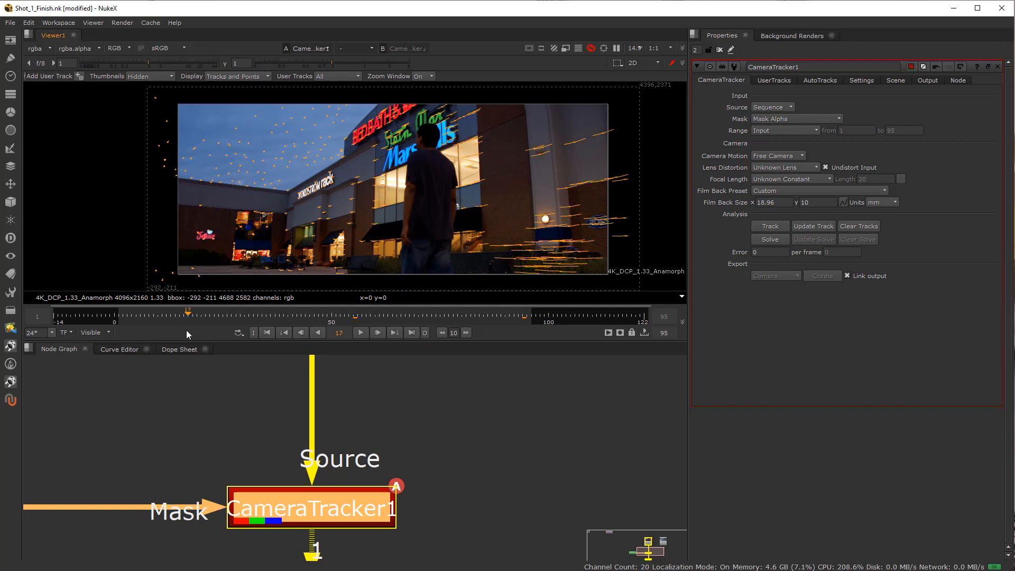
left_click_drag(197, 329, 322, 338)
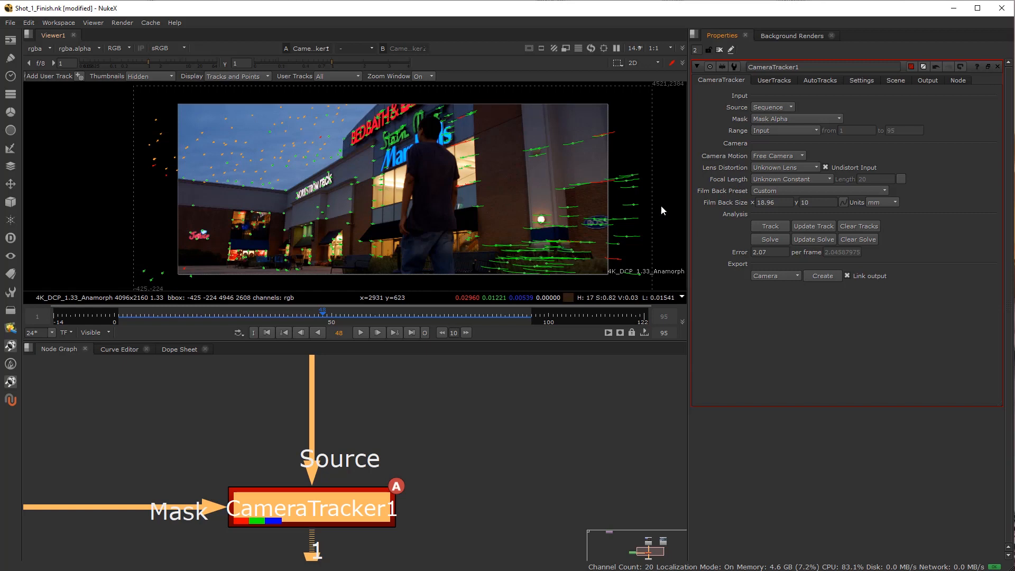
Review CameraTracker1's scene, tracking settings and solved output camera and lens values, stepping through frames around 54.
left_click(861, 80)
left_click(889, 82)
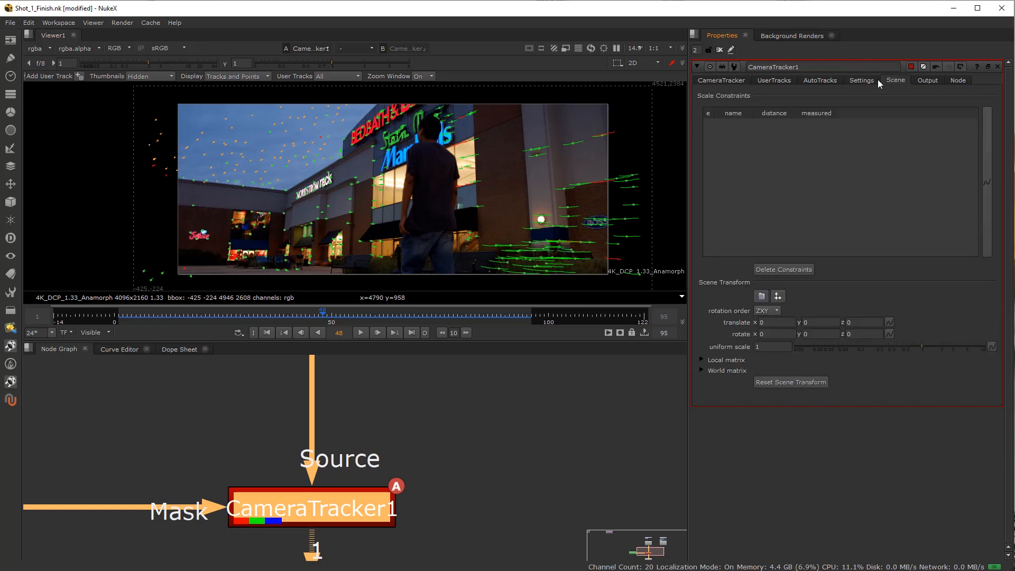
left_click(869, 80)
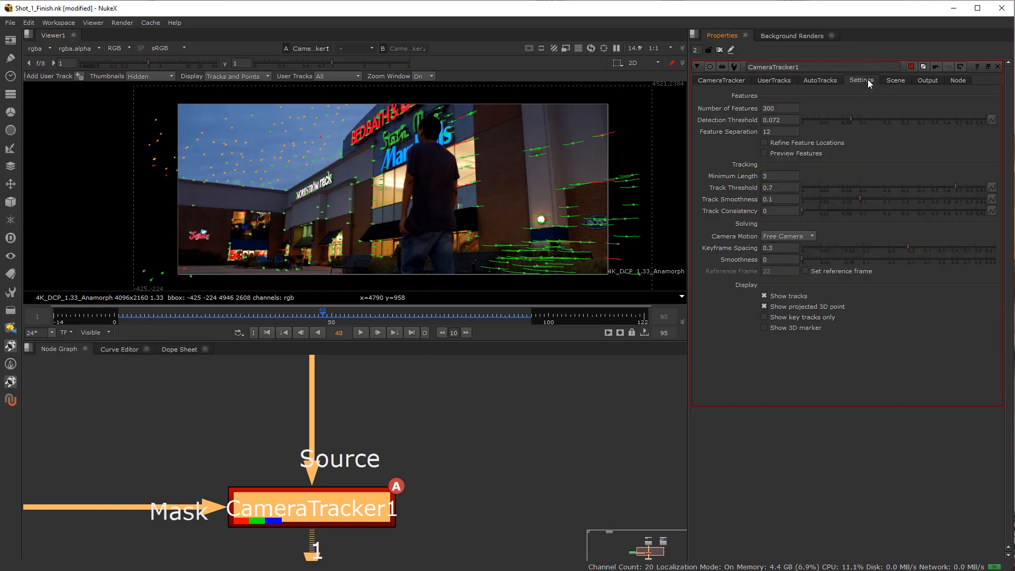
left_click(929, 82)
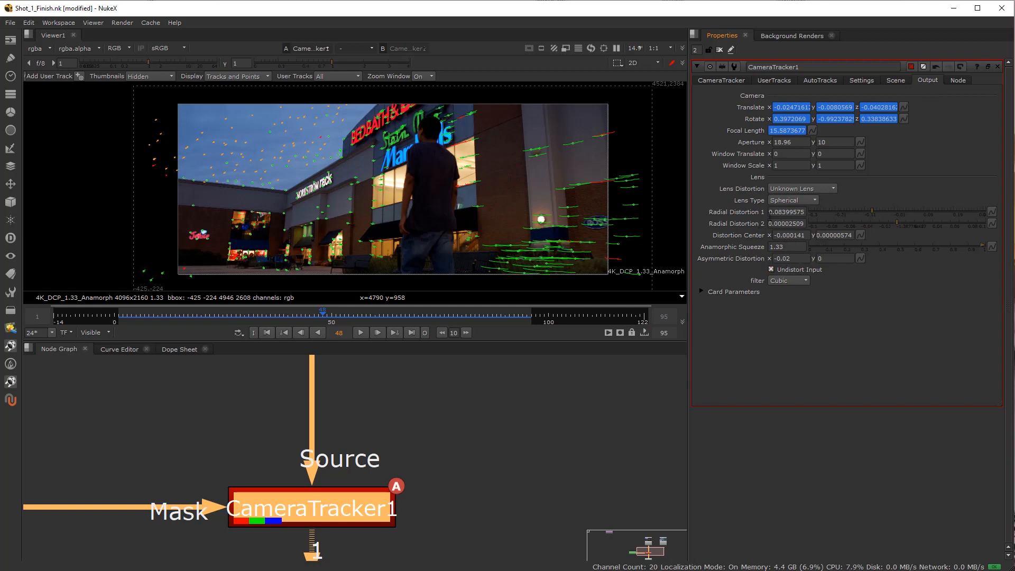
mouse_move(332, 321)
left_mouse_down()
mouse_move(260, 320)
mouse_move(341, 321)
left_mouse_up()
left_click(378, 333)
left_click(378, 333)
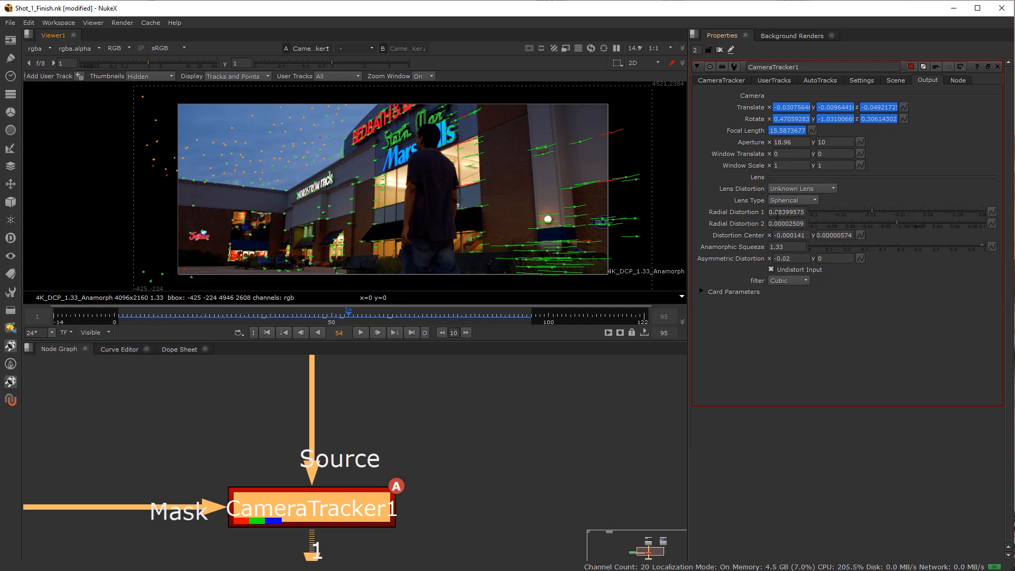
Compare LensDistortion1's denominator coefficients with CameraTracker1's Radial Distortion 1 value.
scroll(180, 449, "down", 10)
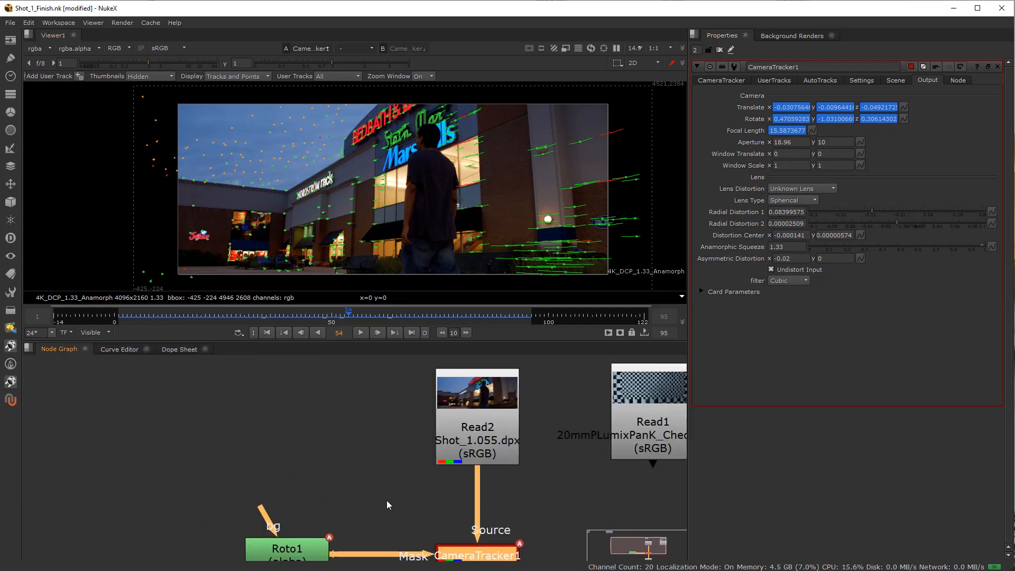
scroll(173, 393, "up", 3)
left_click(191, 389)
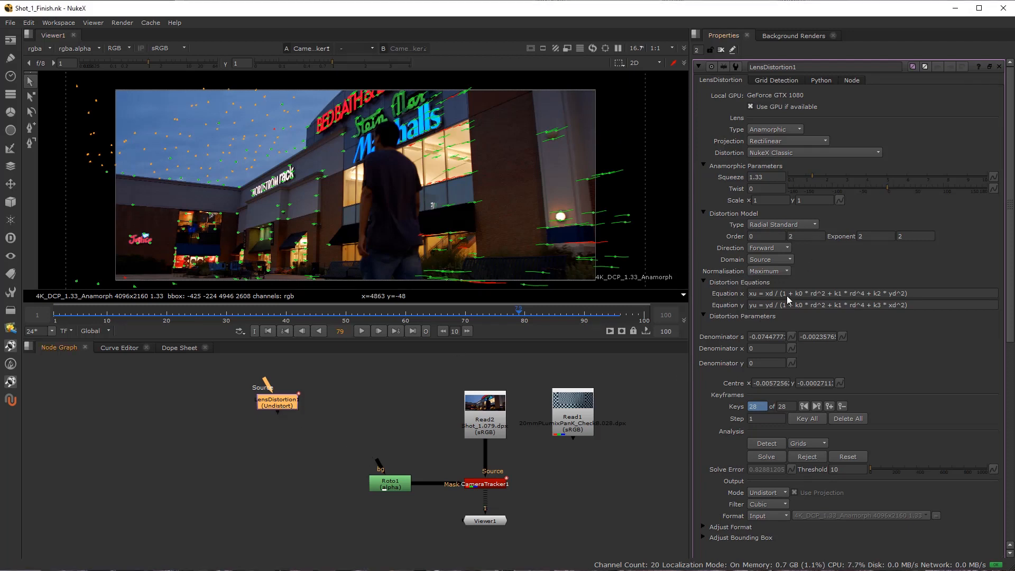
left_click(766, 336)
double_click(485, 485)
left_click(784, 212)
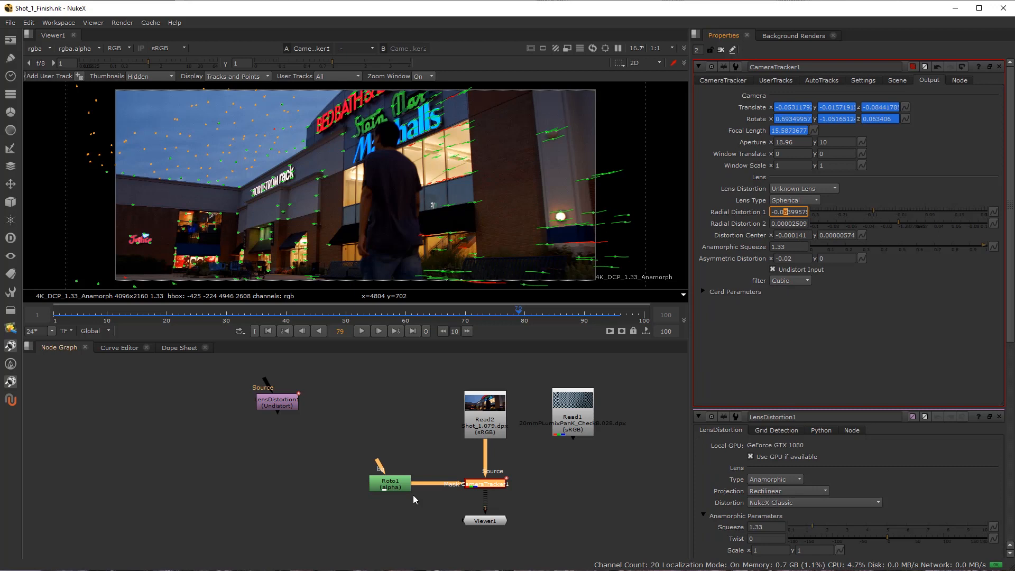
left_click(378, 396)
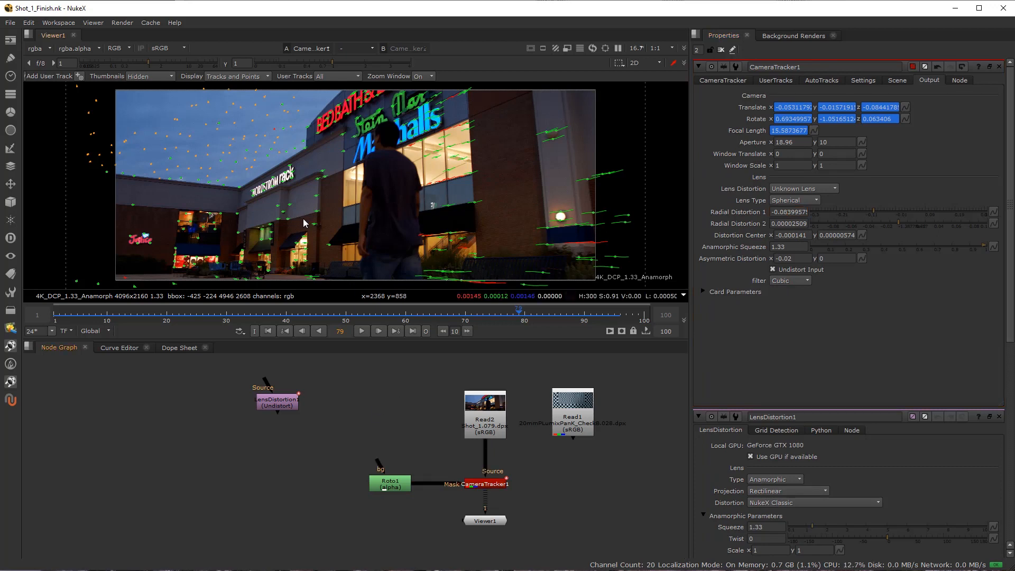
Examine the solved and rejected tracks at frame 79 in the sky, around the walking man and near the benches.
scroll(178, 124, "up", 4)
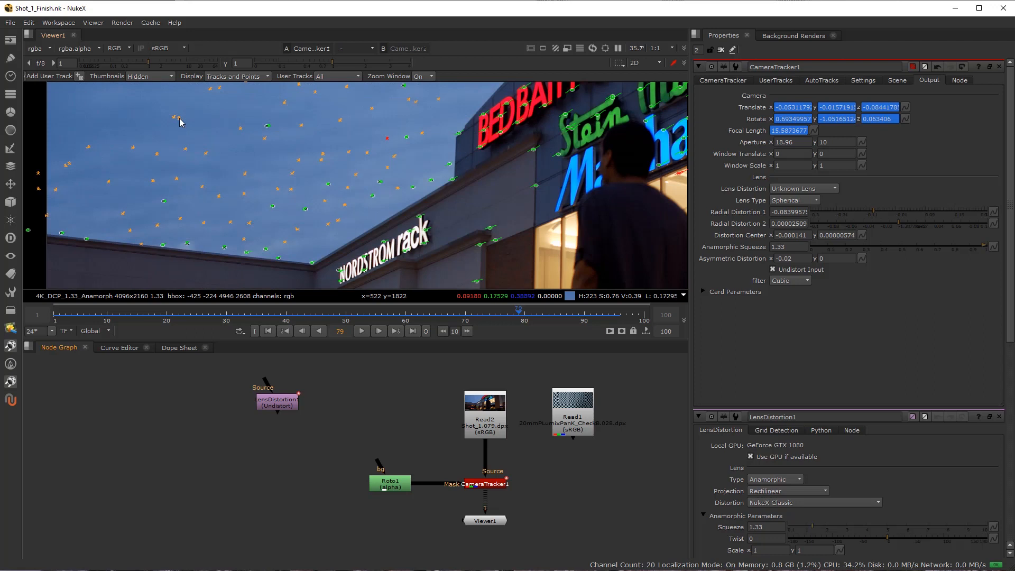
scroll(317, 196, "down", 3)
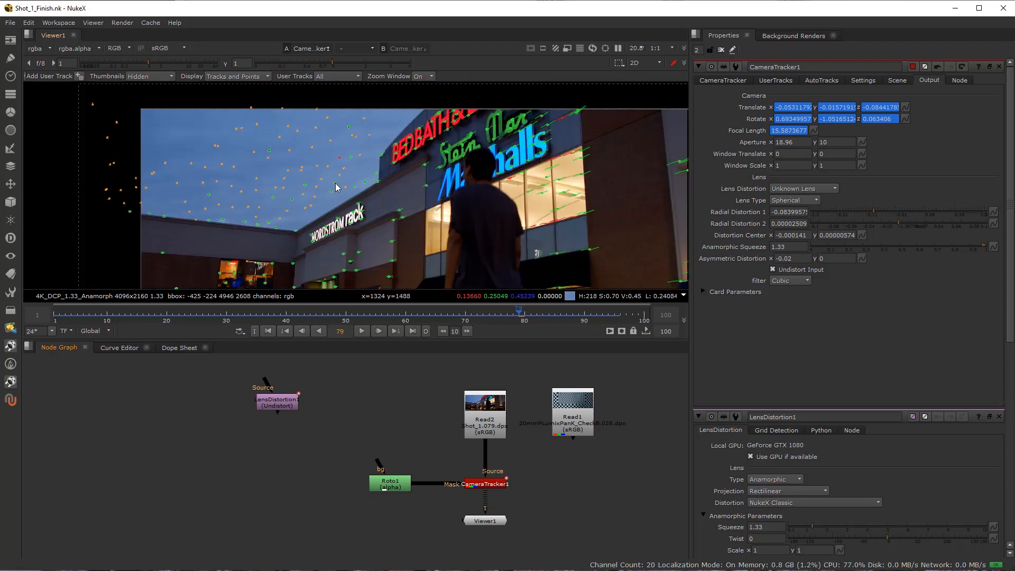
scroll(336, 187, "up", 3)
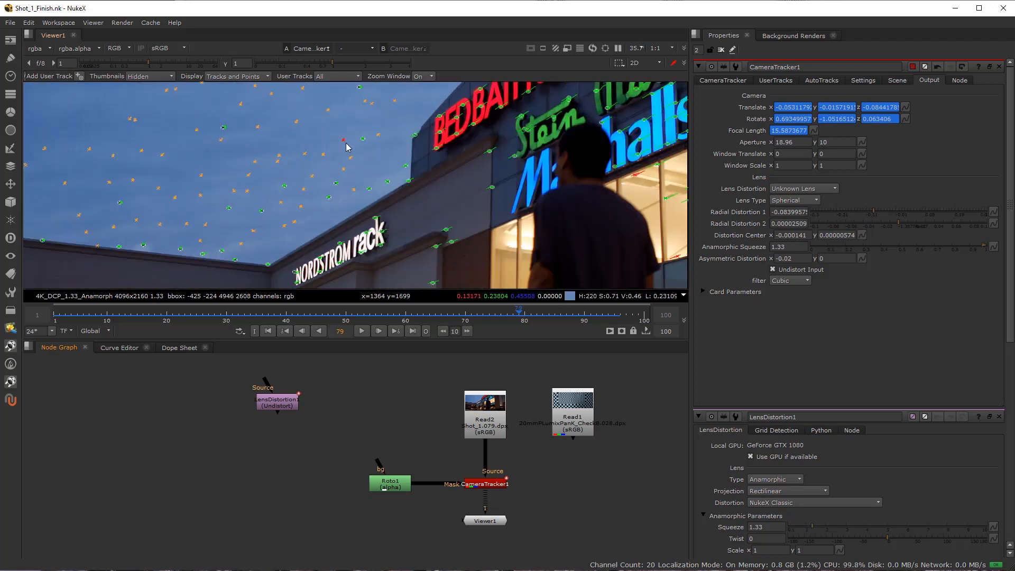
scroll(358, 218, "down", 1)
left_click_drag(356, 220, 211, 42)
left_click_drag(486, 172, 395, 171)
scroll(396, 171, "up", 2)
scroll(348, 185, "down", 7)
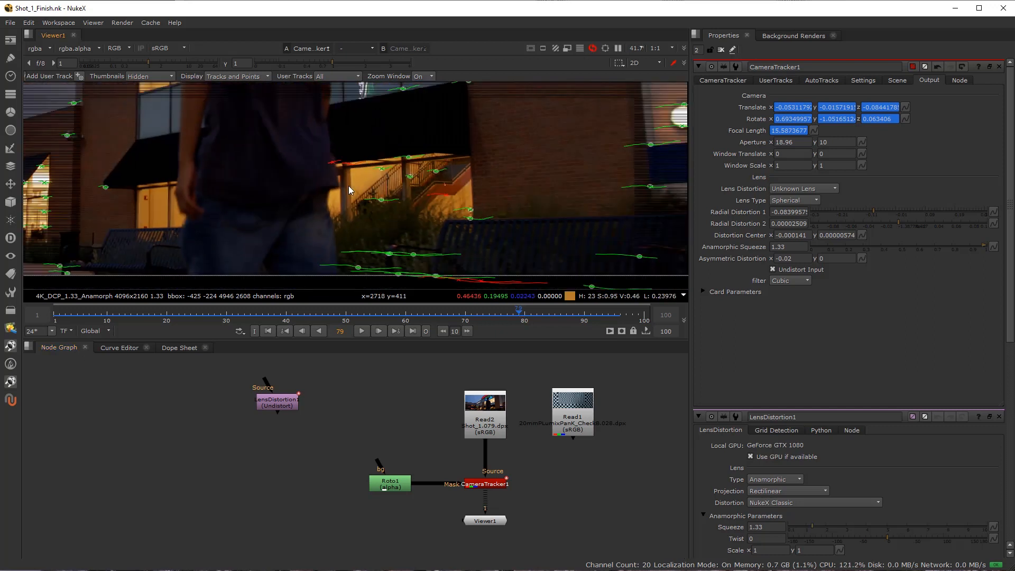
left_click_drag(302, 145, 402, 200)
scroll(331, 201, "up", 2)
left_click_drag(334, 213, 336, 196)
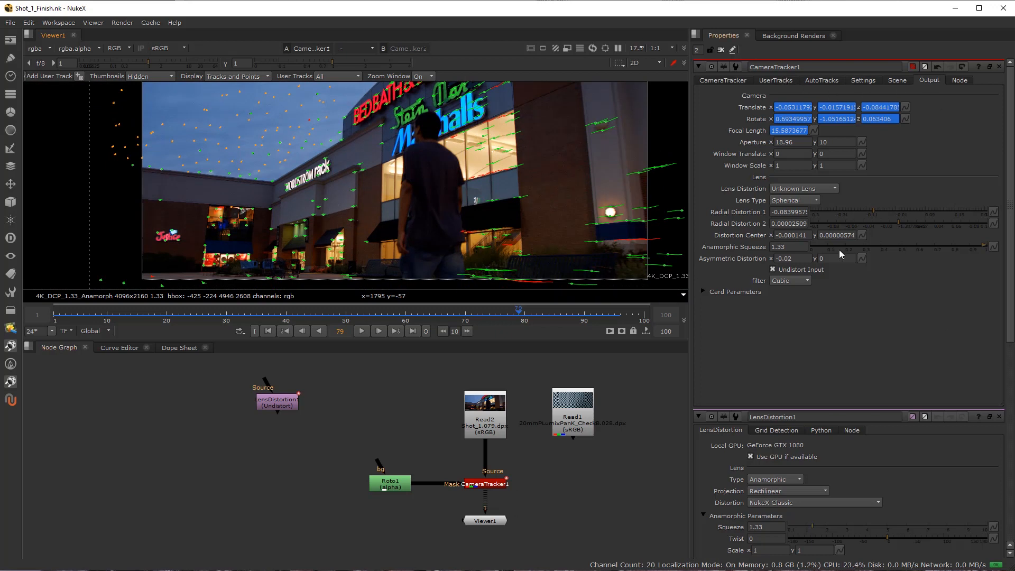
Display CameraTracker1's error - max, Max Track Error and Max Error curves, and delete all unsolved tracks with confirmation.
left_click(720, 85)
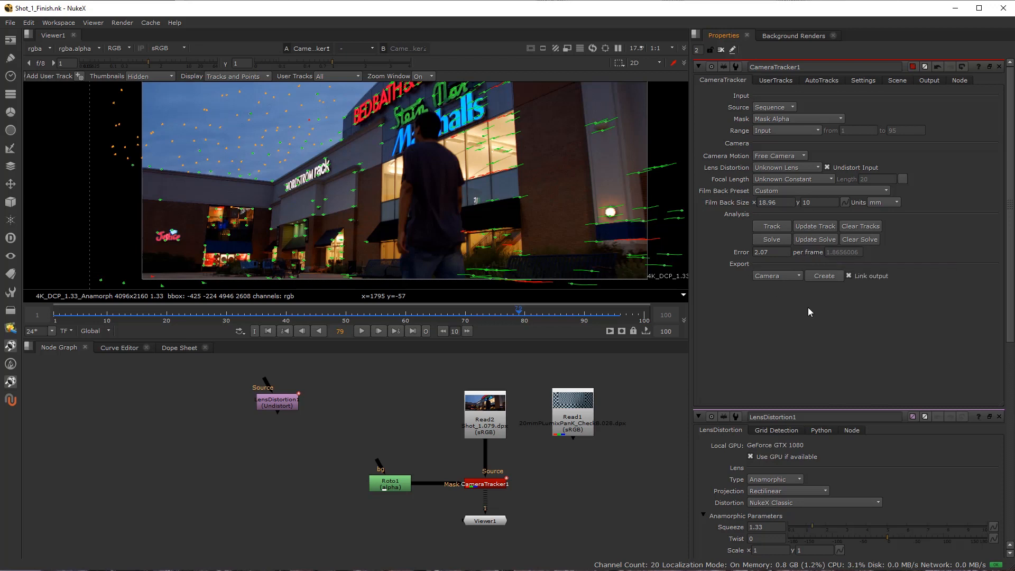
left_click(785, 83)
left_click(817, 82)
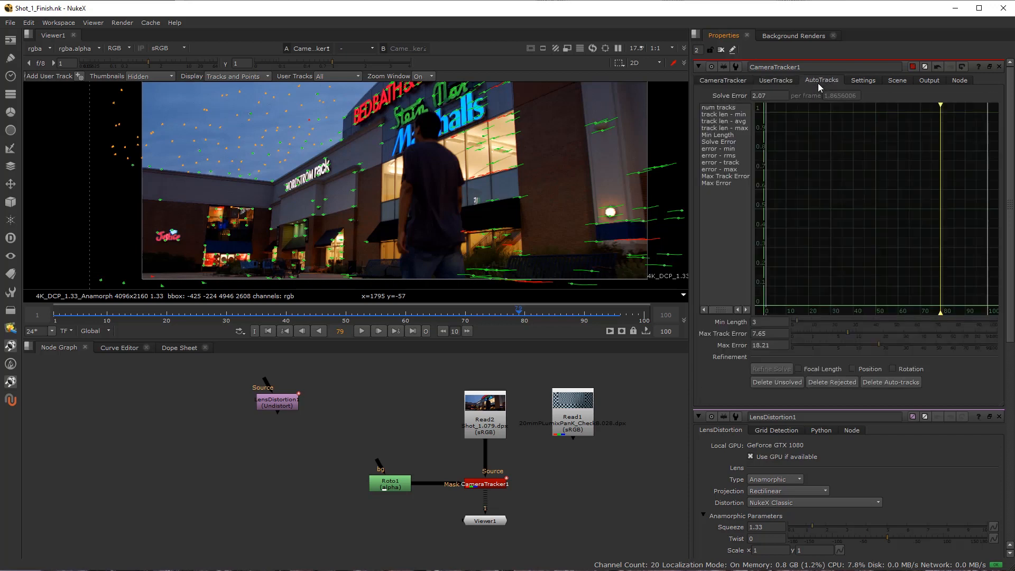
left_click(723, 183)
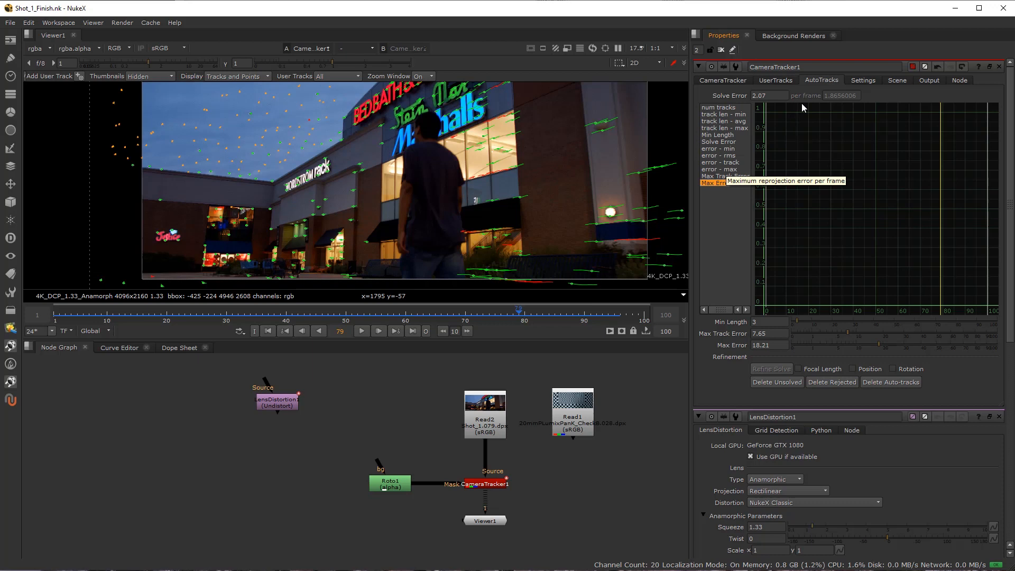
left_click(724, 170, "ctrl")
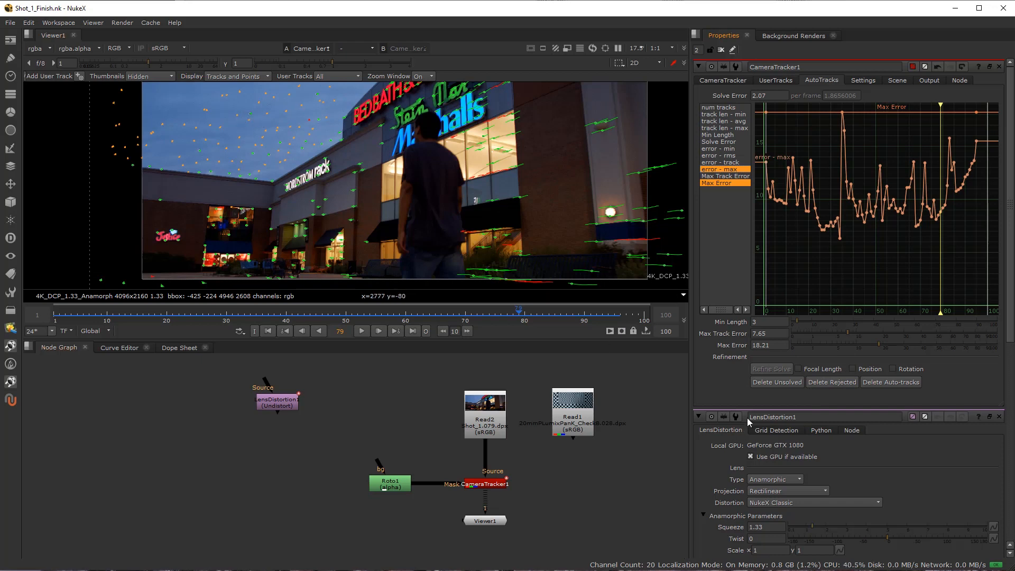
left_click(778, 382)
left_click(470, 301)
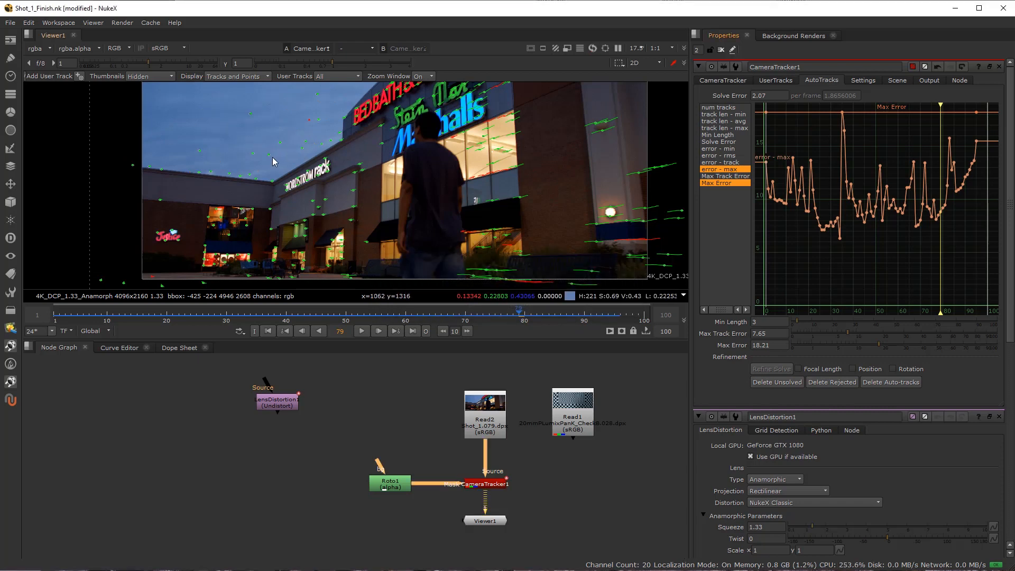
Delete the stray tracks floating in the sky above the Nordstrom Rack building at frame 79.
scroll(273, 161, "up", 3)
scroll(375, 191, "down", 1)
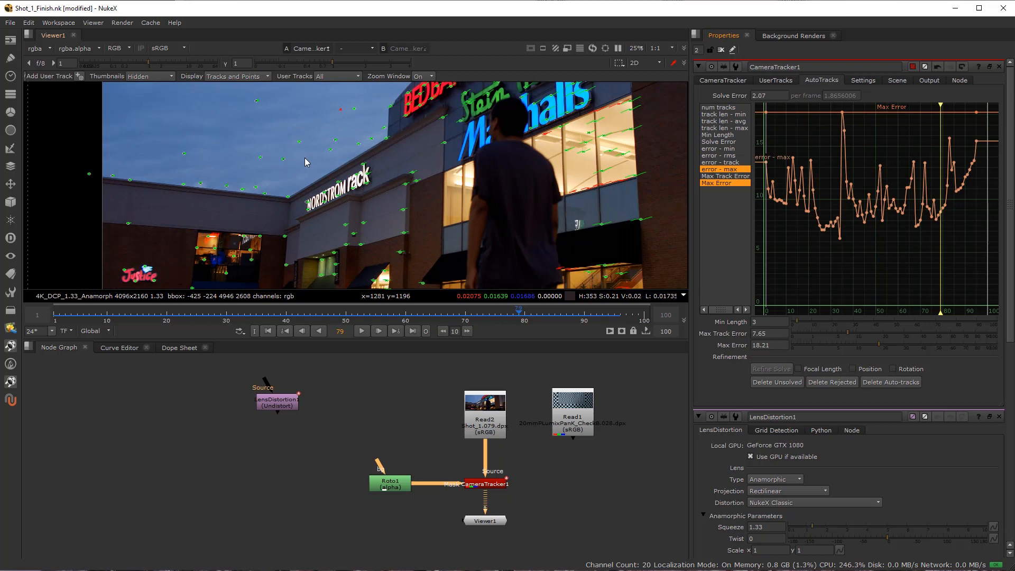
left_click_drag(222, 93, 314, 178)
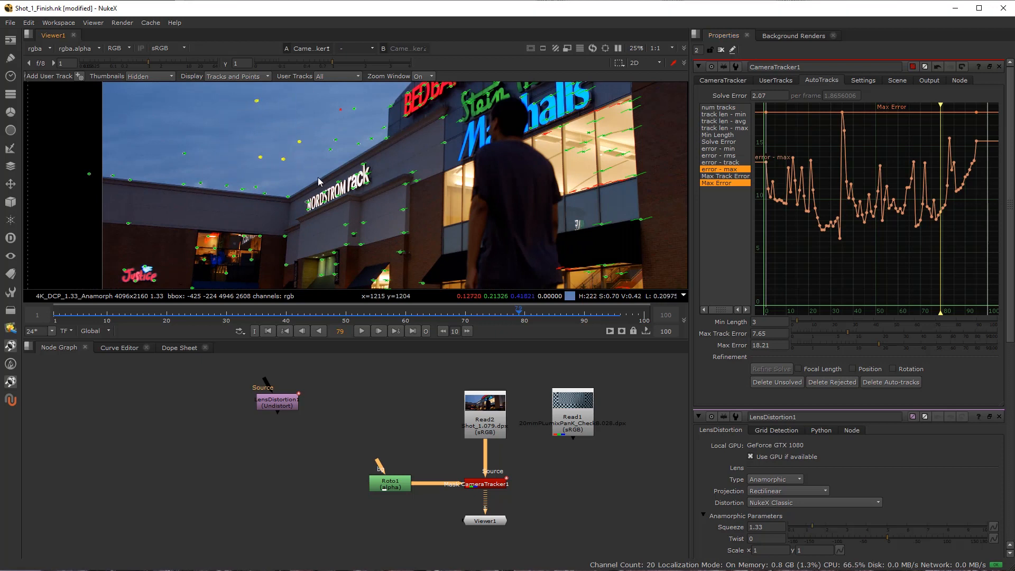
key("Delete")
left_click_drag(302, 95, 359, 161)
key("Delete")
key("Delete")
left_click_drag(165, 137, 212, 166)
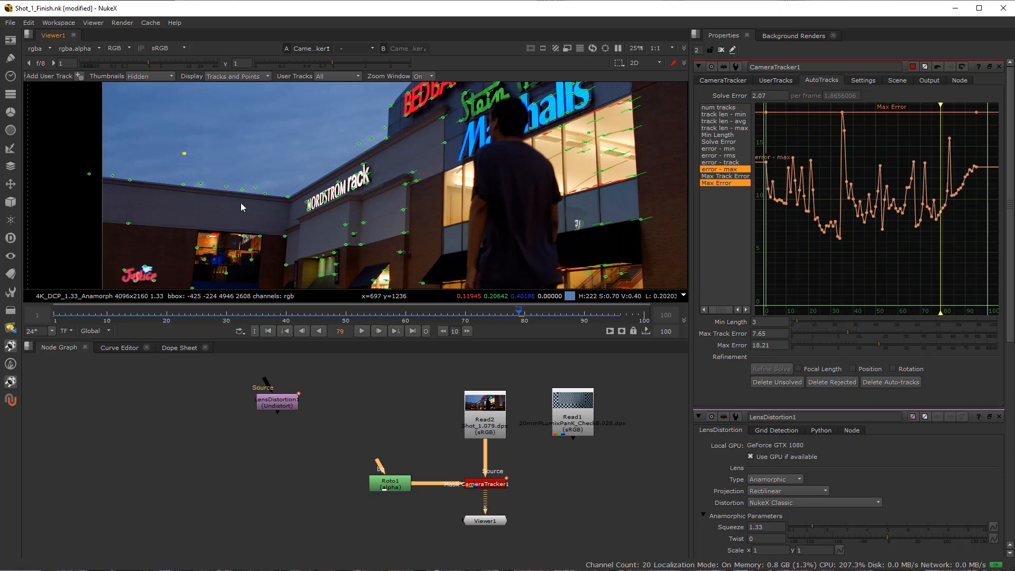
key("Delete")
Delete the stray sky tracks just above the low roofline at frame 23.
left_click(185, 316)
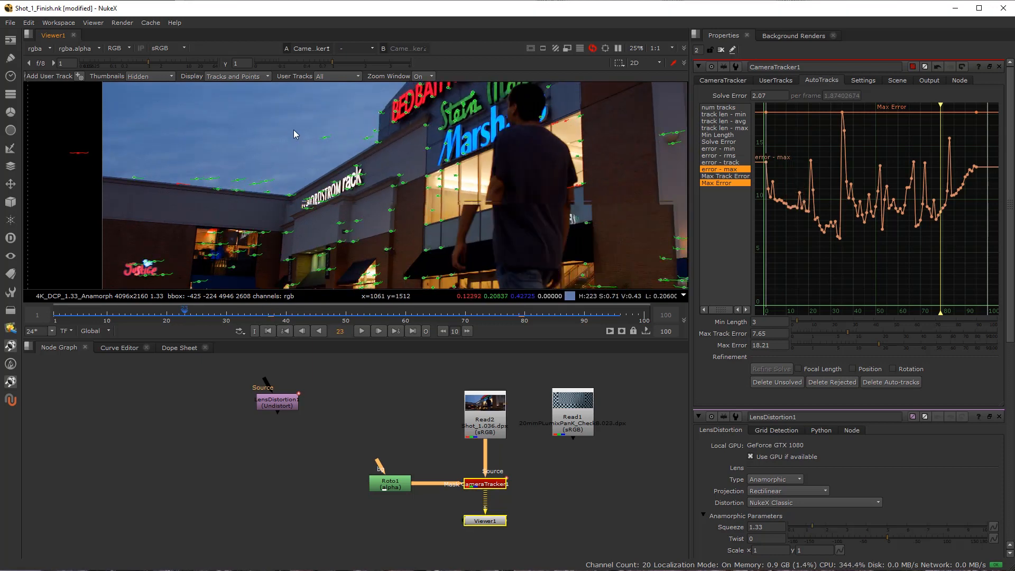
left_click_drag(191, 162, 214, 184)
key("Delete")
At frame 93, inspect the sky with viewer gamma at 0.52, reset the gamma, and delete the two sky tracks above the rack sign.
left_click_drag(227, 316, 602, 350)
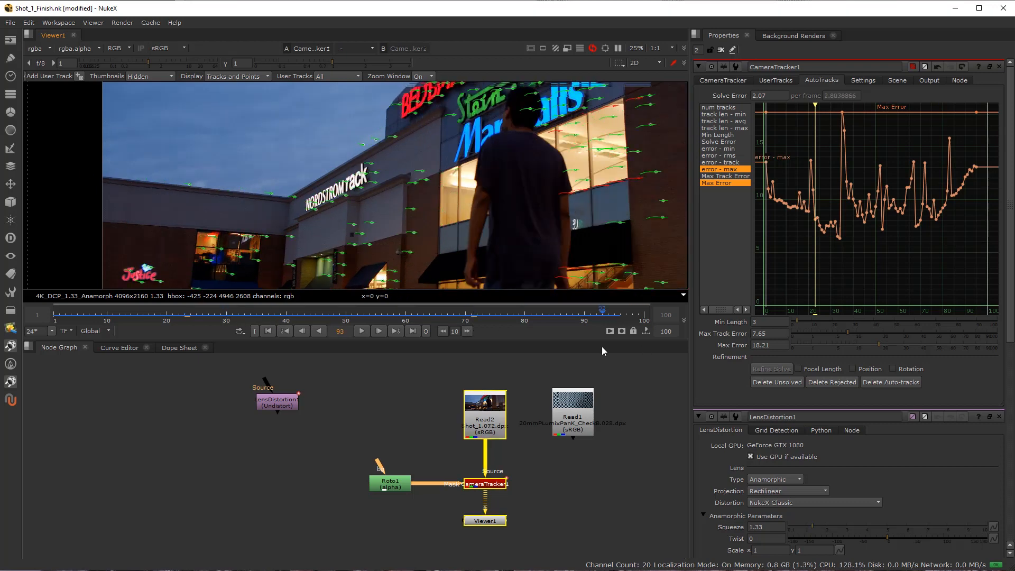
scroll(364, 140, "up", 1)
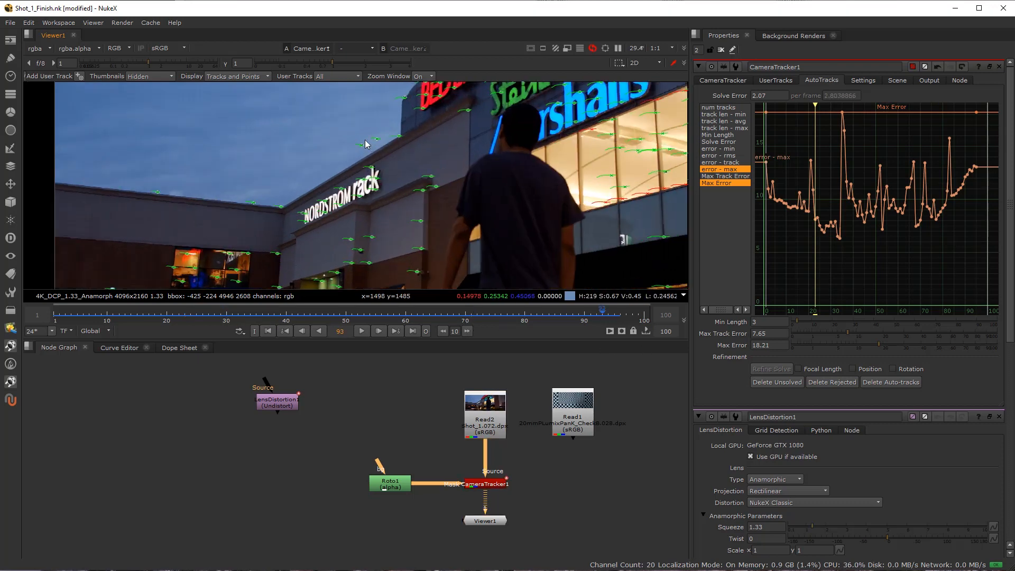
scroll(368, 138, "up", 7)
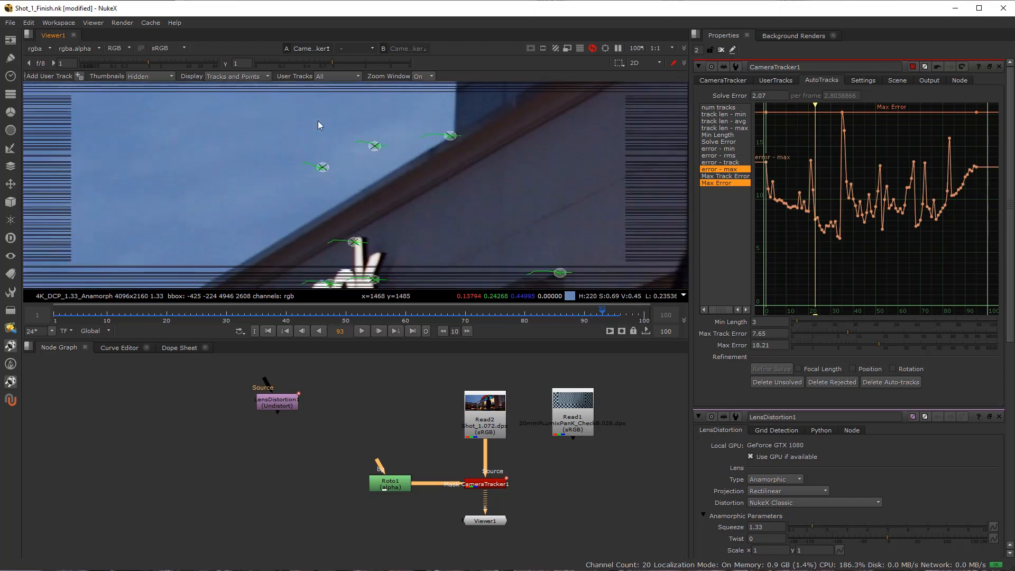
scroll(318, 125, "down", 1)
mouse_move(306, 65)
left_mouse_down()
mouse_move(274, 65)
mouse_move(310, 66)
left_mouse_up()
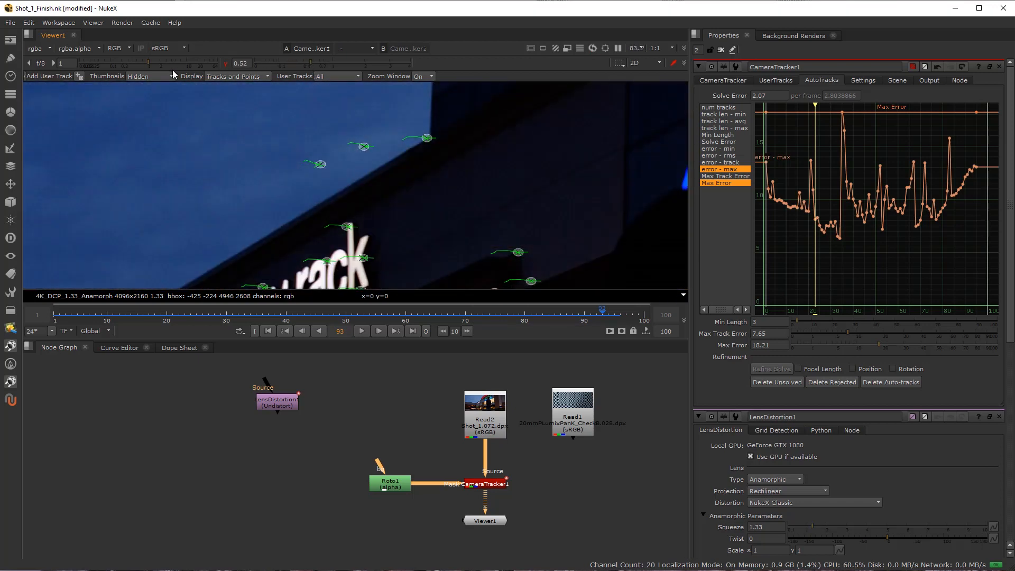
left_click(226, 64)
left_click_drag(261, 113, 370, 182)
key("Delete")
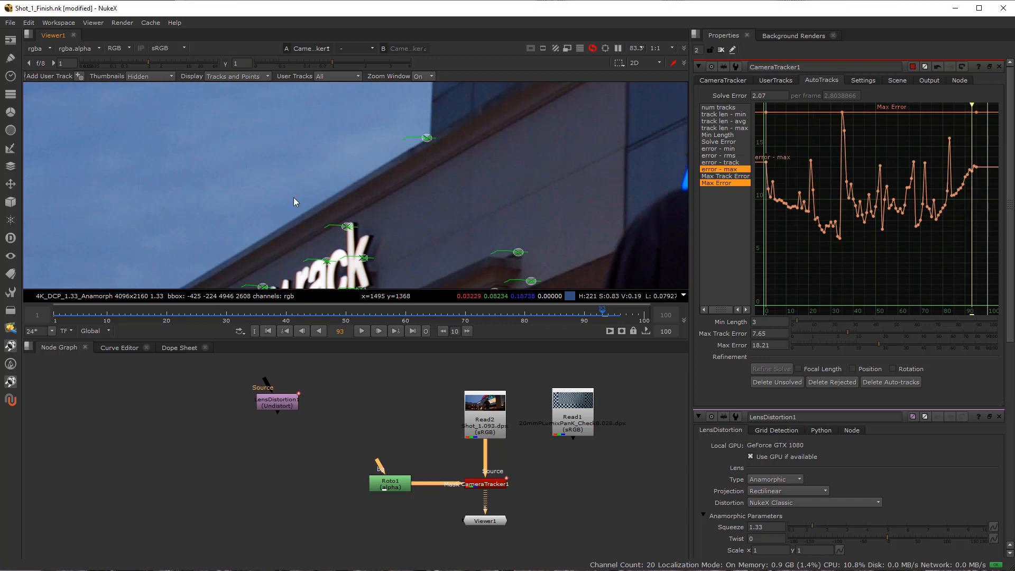
At frame 30, inspect the red rejected track along the top edge of the brick wall beside its neighbouring tracks.
scroll(294, 197, "down", 8)
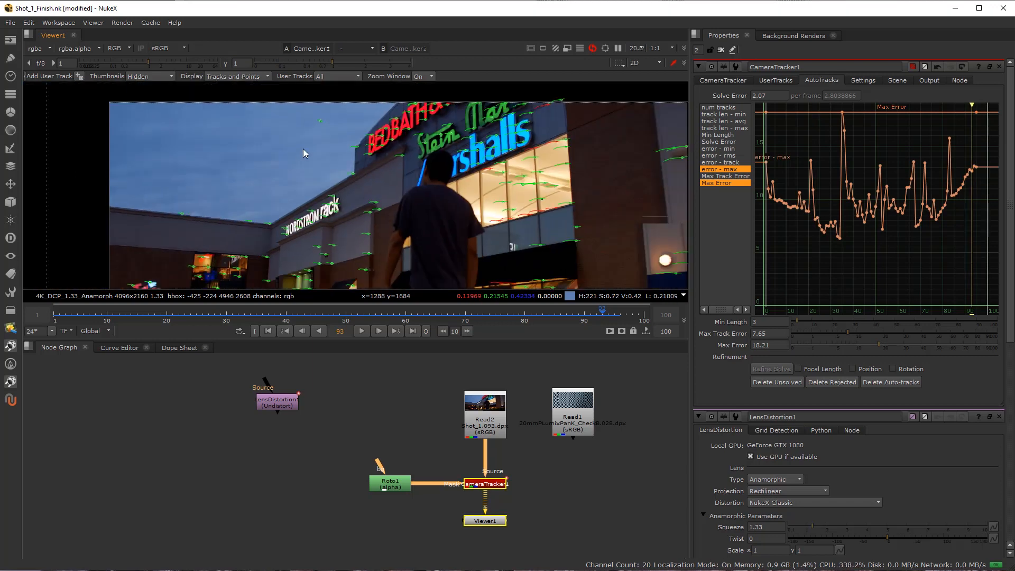
left_click(229, 319)
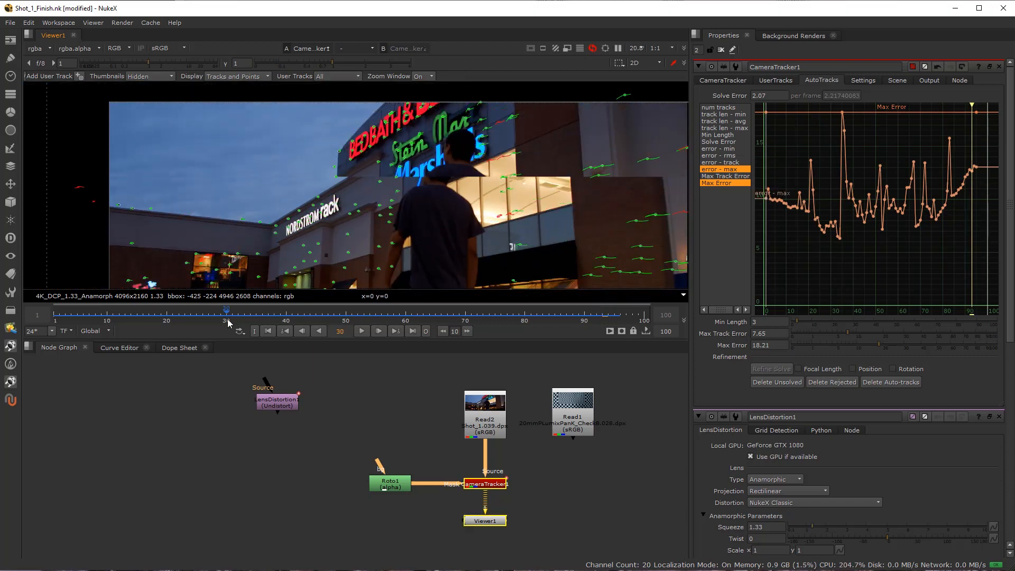
scroll(430, 214, "down", 2)
scroll(567, 172, "up", 9)
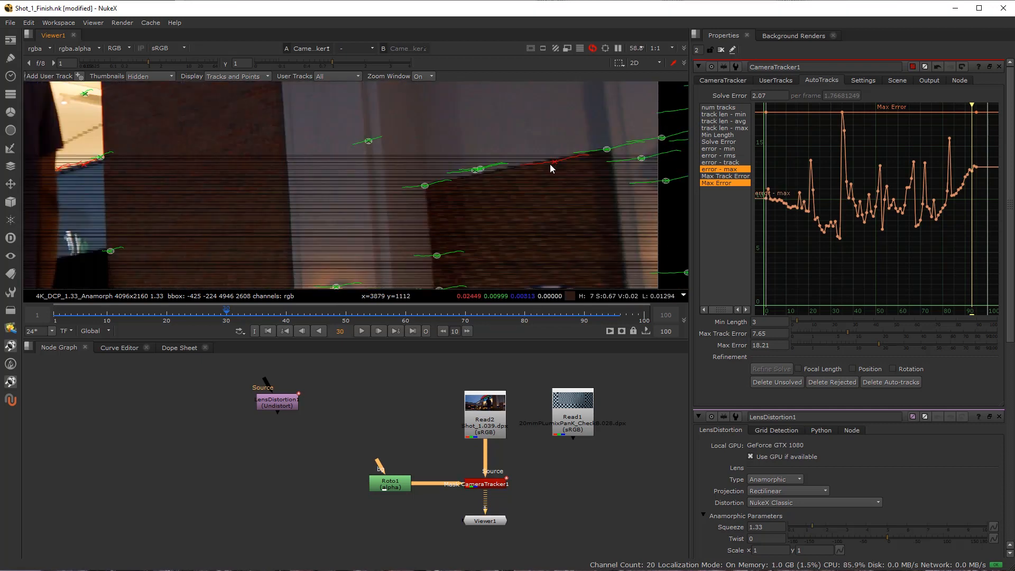
scroll(550, 165, "up", 2)
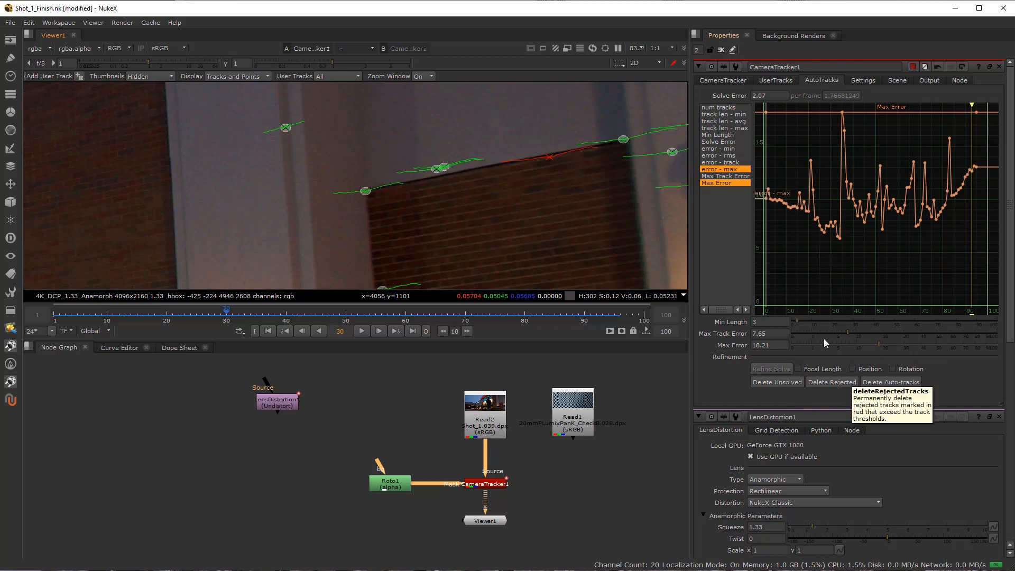
Lower CameraTracker1's Max Error threshold to 12.4, checking the rejected tracks across the frame at frame 30.
left_click(878, 344)
mouse_move(879, 343)
left_mouse_down()
mouse_move(783, 347)
mouse_move(874, 346)
left_mouse_up()
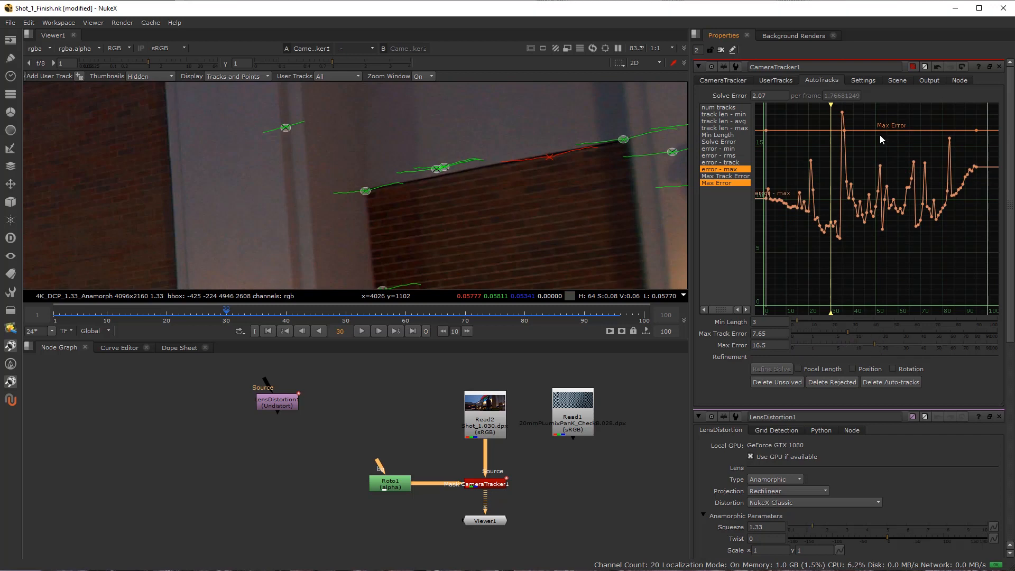
left_click_drag(872, 345, 876, 345)
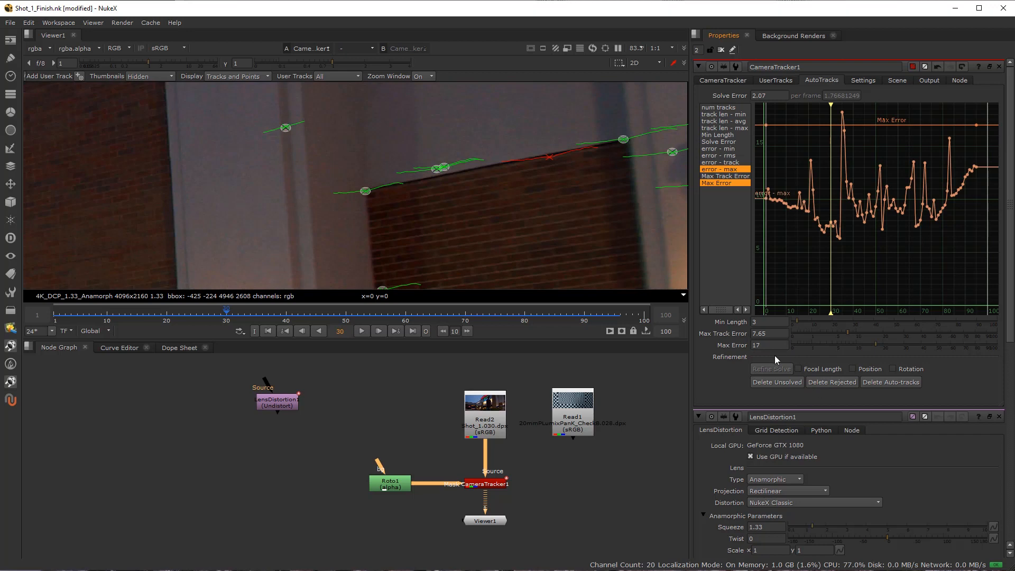
left_click_drag(874, 347, 867, 344)
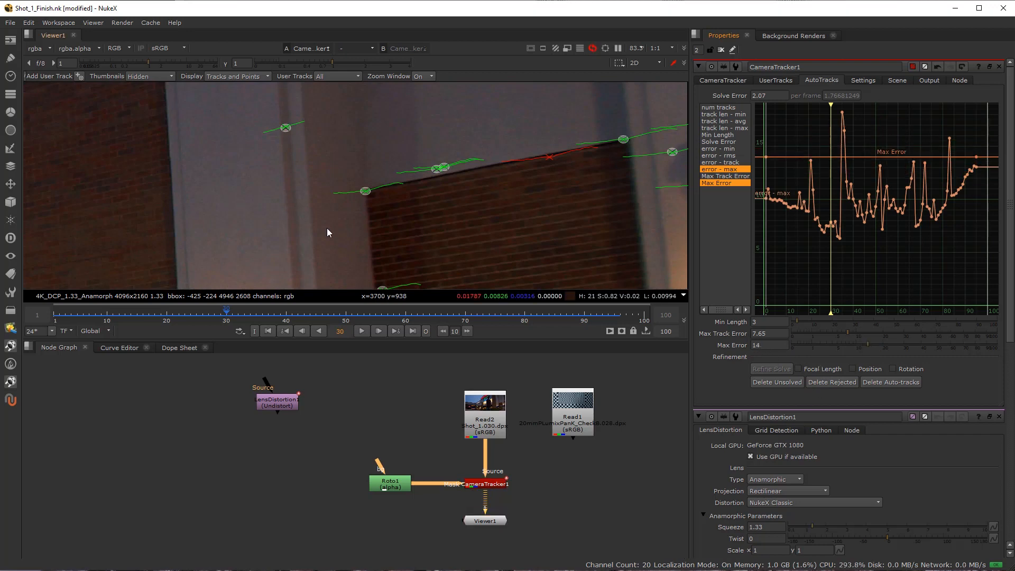
scroll(325, 224, "down", 5)
scroll(324, 221, "down", 2)
left_click_drag(235, 221, 369, 194)
scroll(369, 194, "down", 2)
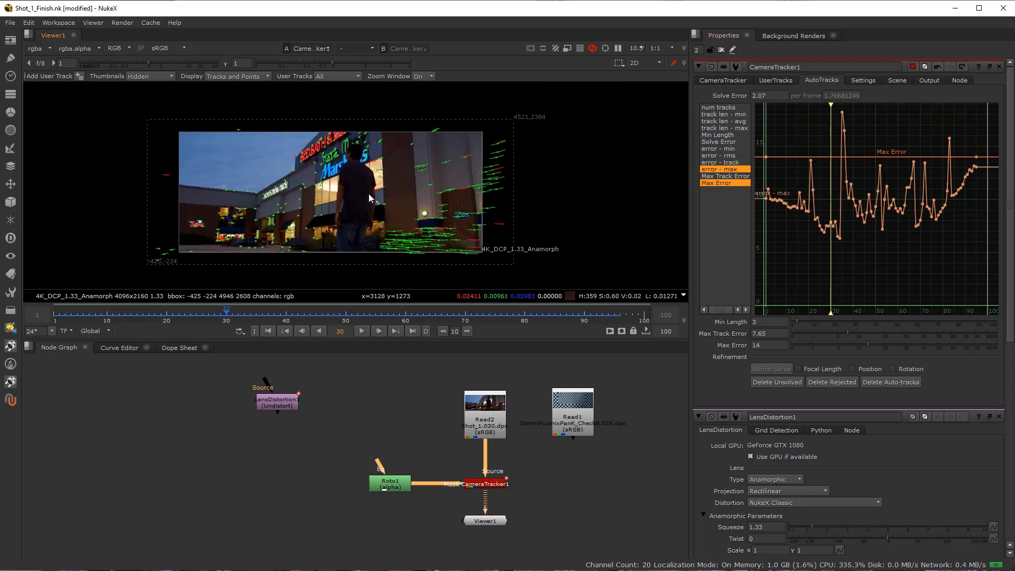
scroll(369, 194, "up", 3)
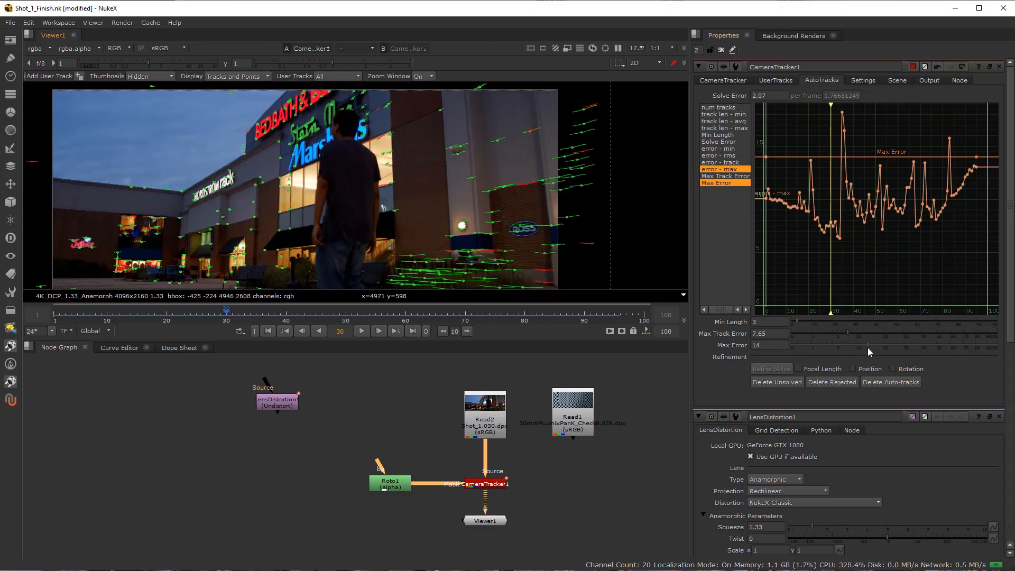
mouse_move(871, 346)
left_mouse_down()
mouse_move(842, 342)
mouse_move(863, 344)
left_mouse_up()
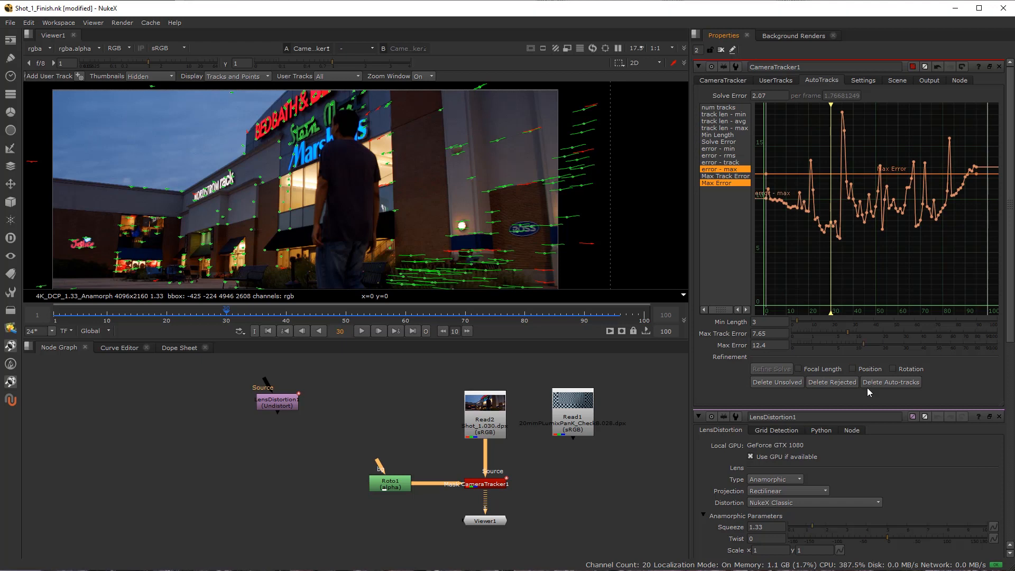
Delete all rejected tracks with confirmation and update the camera solve over frames 1-95.
left_click(831, 383)
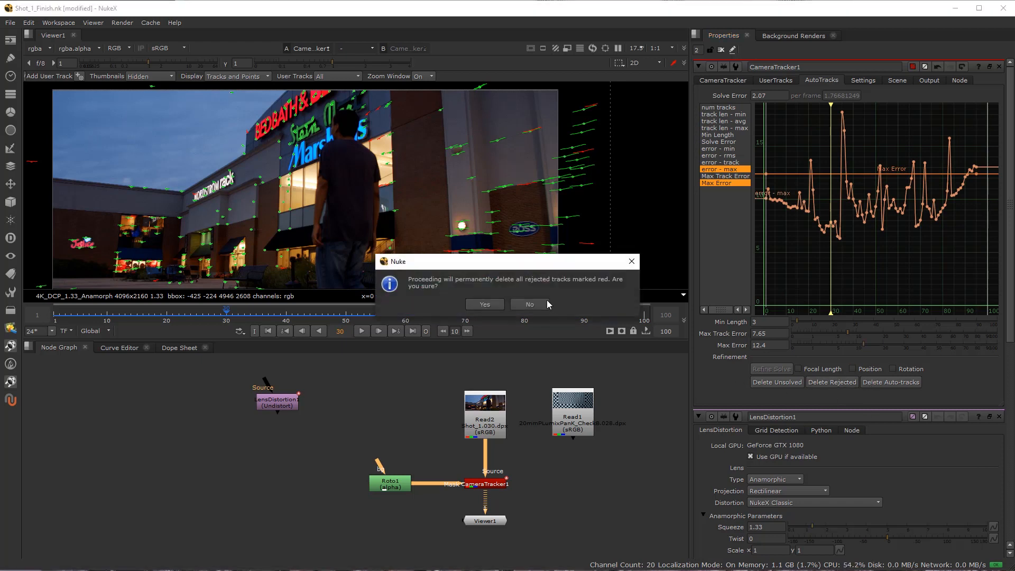
left_click(474, 306)
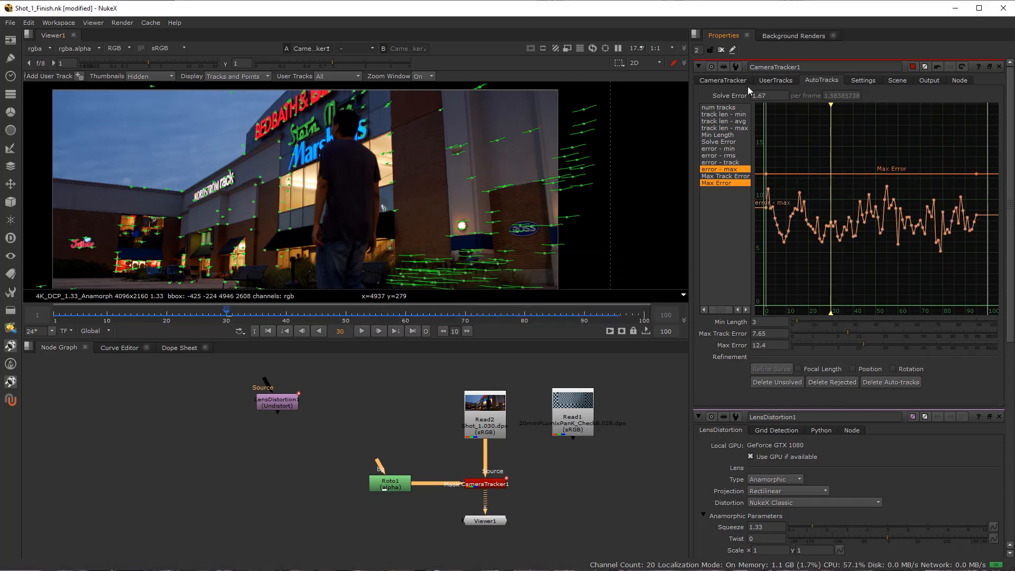
left_click(739, 81)
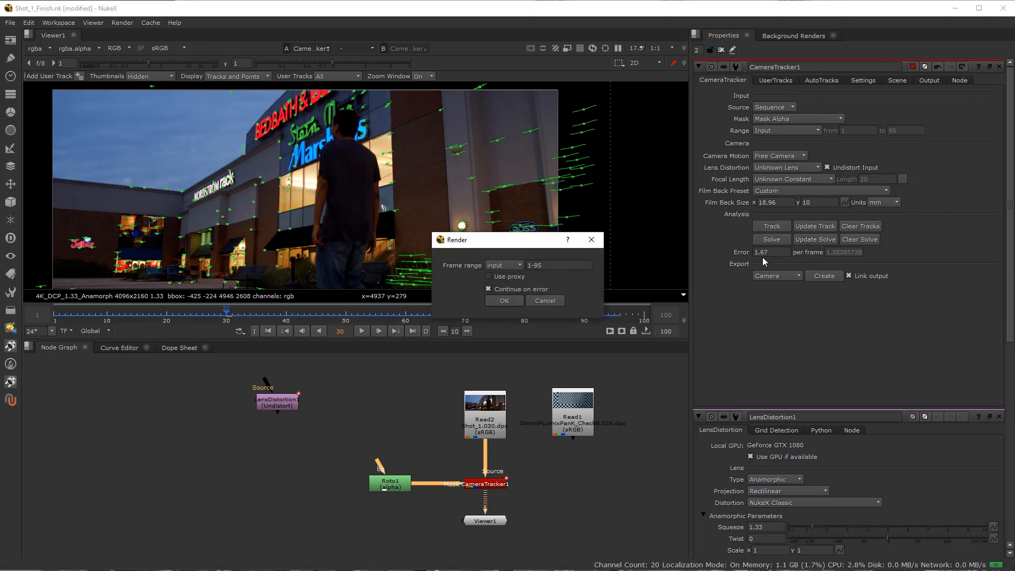
left_click(521, 300)
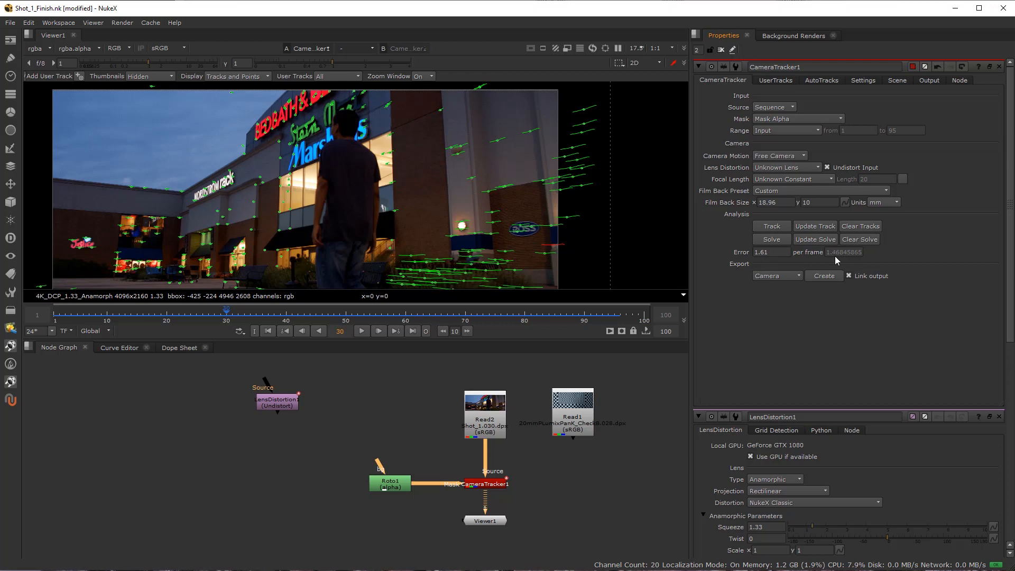
Export a Scene with linked output from CameraTracker1, creating the camera, point cloud and scene nodes.
scroll(320, 196, "down", 3)
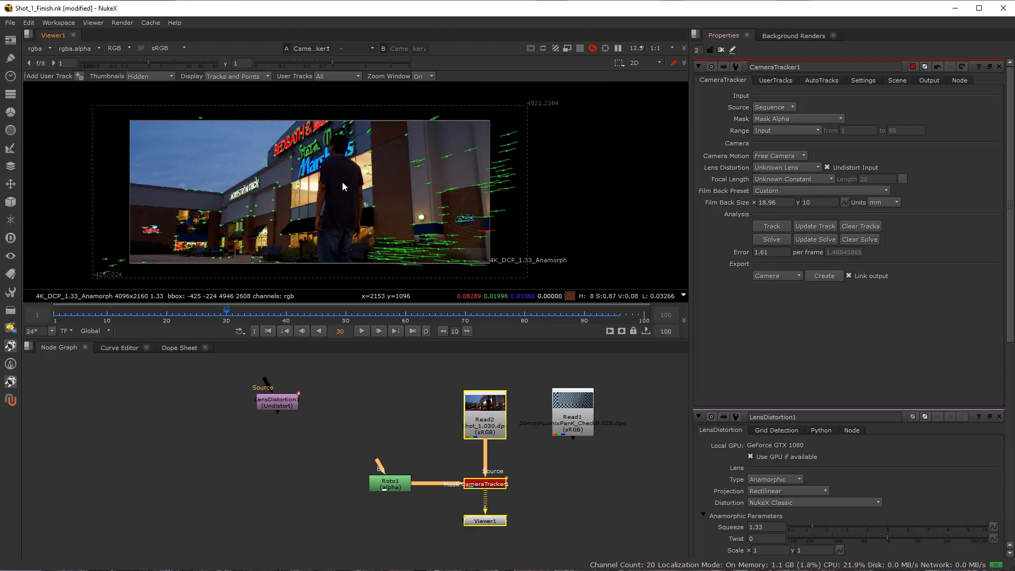
left_click_drag(320, 191, 342, 182)
scroll(490, 489, "up", 3)
left_click(484, 483)
left_click_drag(471, 503, 392, 445)
left_click_drag(409, 493, 410, 564)
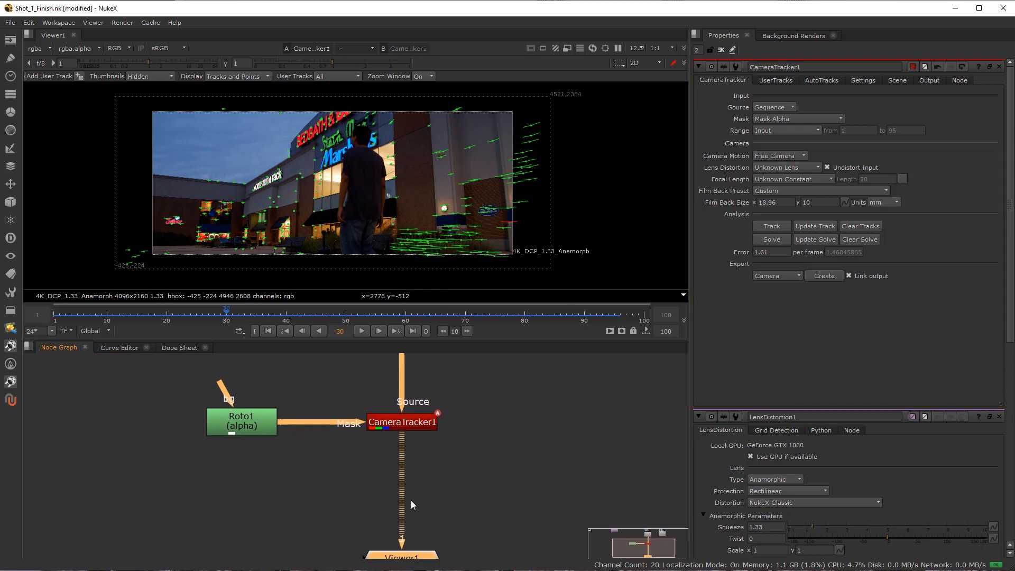
left_click(410, 424)
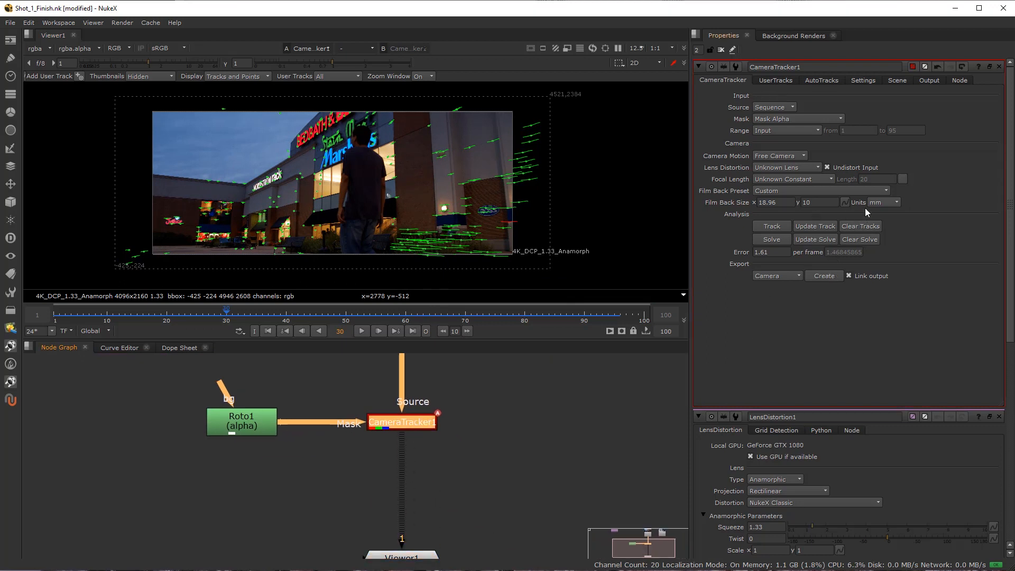
left_click(782, 81)
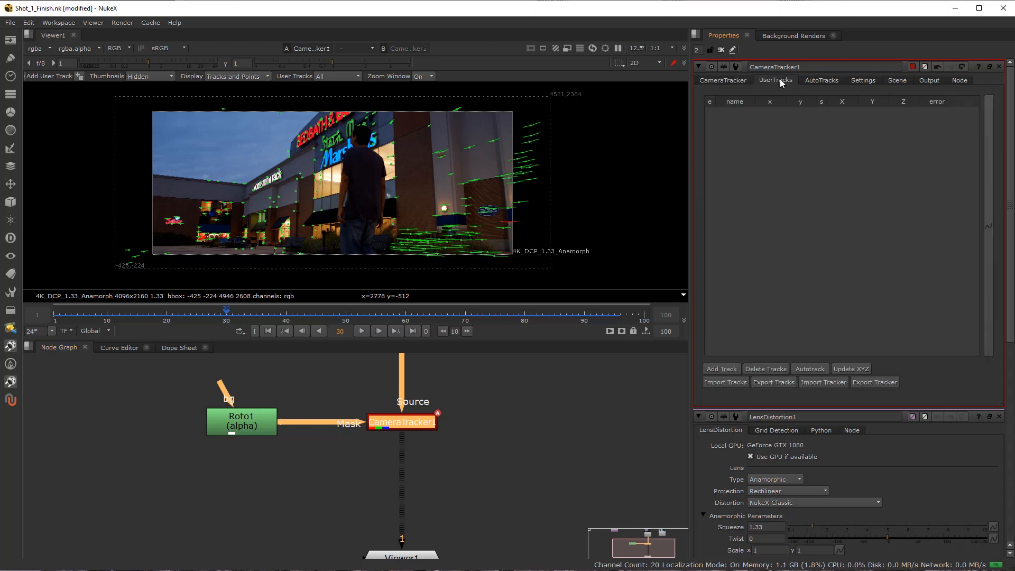
left_click(731, 83)
left_click(782, 275)
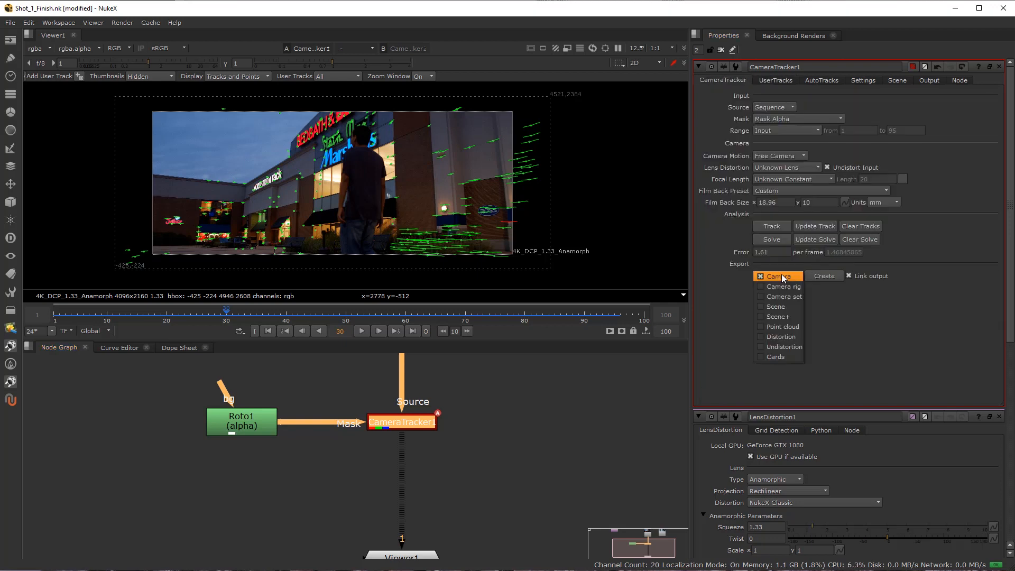
left_click(795, 308)
left_click(820, 276)
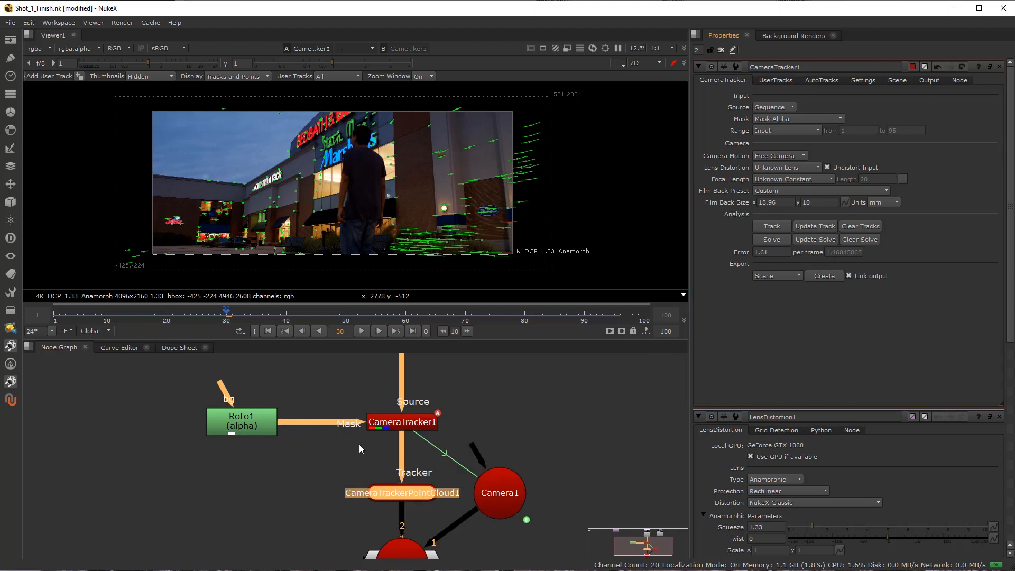
Open Camera1's projection settings and examine its focal length and its horizontal and vertical aperture values.
scroll(364, 450, "down", 3)
left_click_drag(374, 486, 376, 437)
scroll(385, 471, "up", 2)
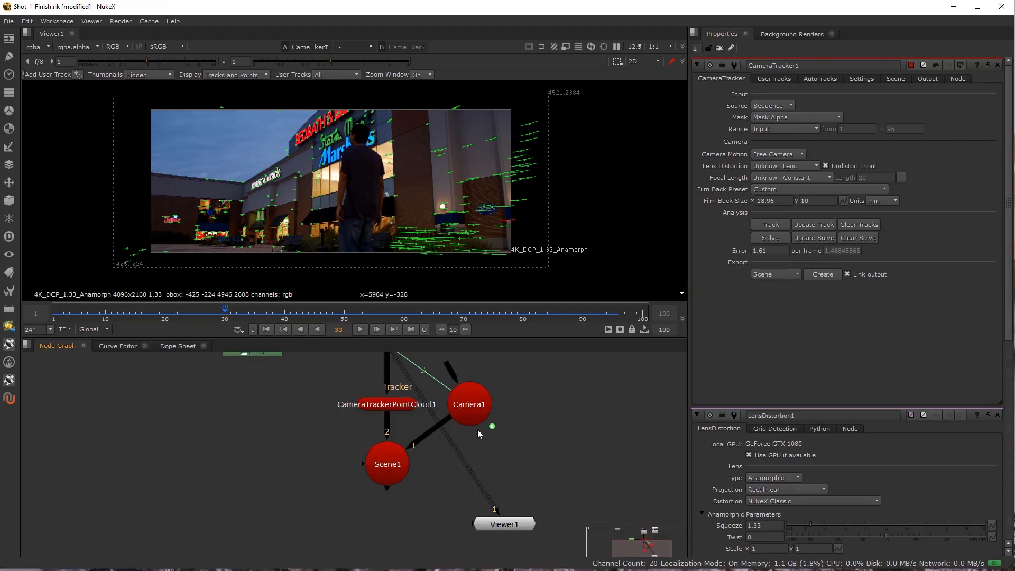
double_click(465, 402)
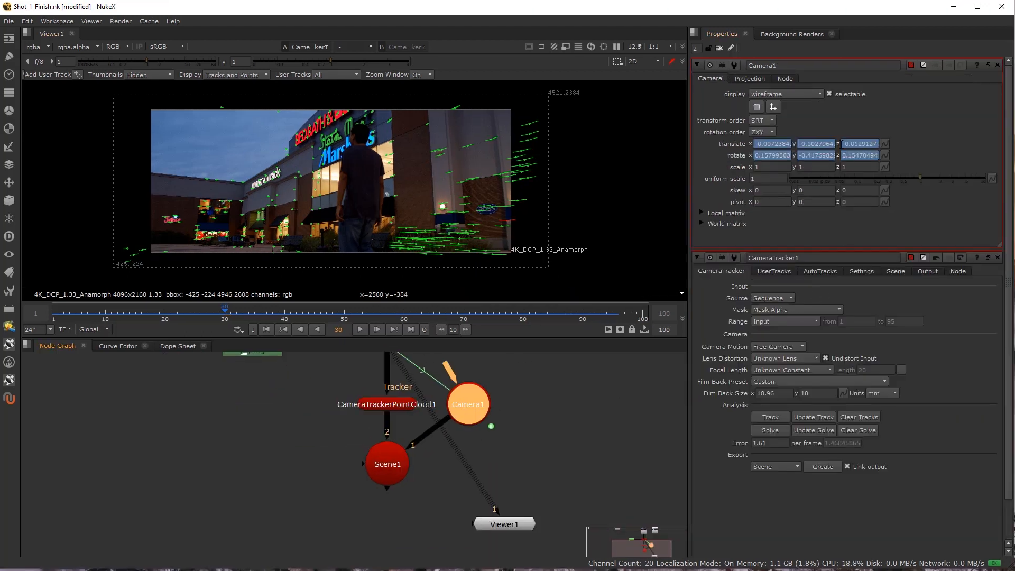
left_click(751, 79)
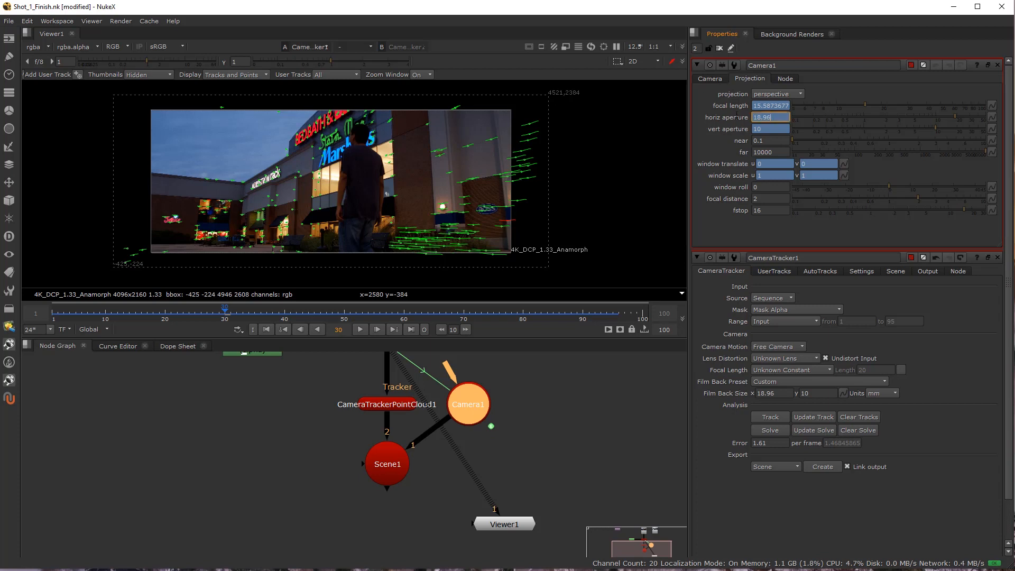
left_click(764, 129)
left_click_drag(776, 118, 733, 119)
left_click(768, 129)
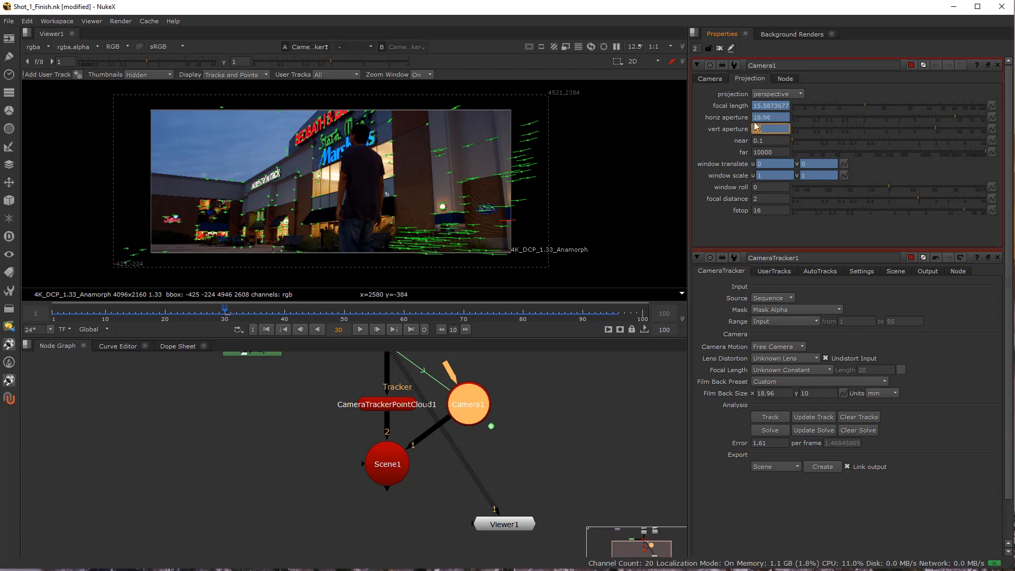
left_click(775, 116)
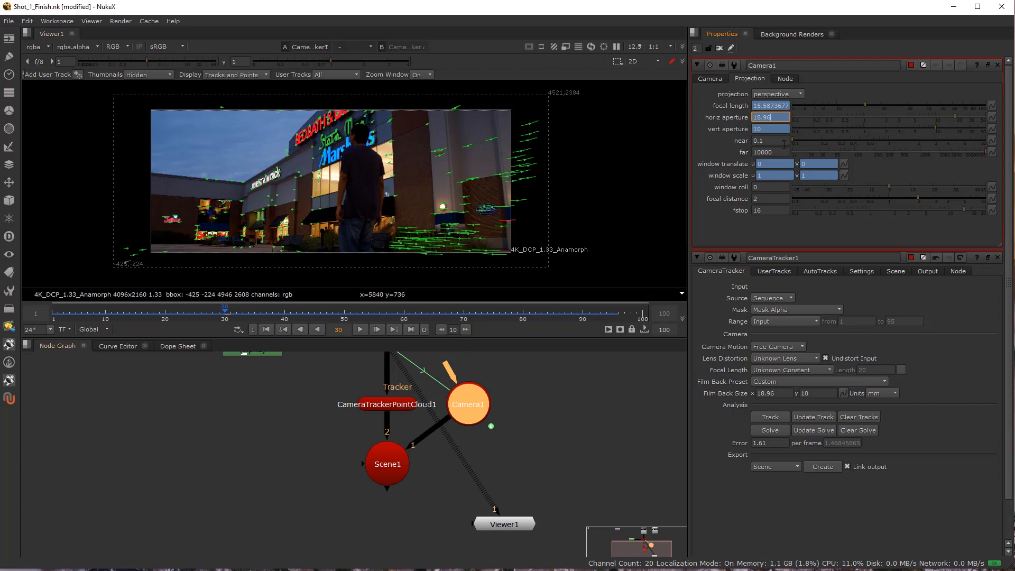
View Camera1 with the tracked point cloud in 3D, and switch the viewer back to CameraTracker1.
left_click(467, 395)
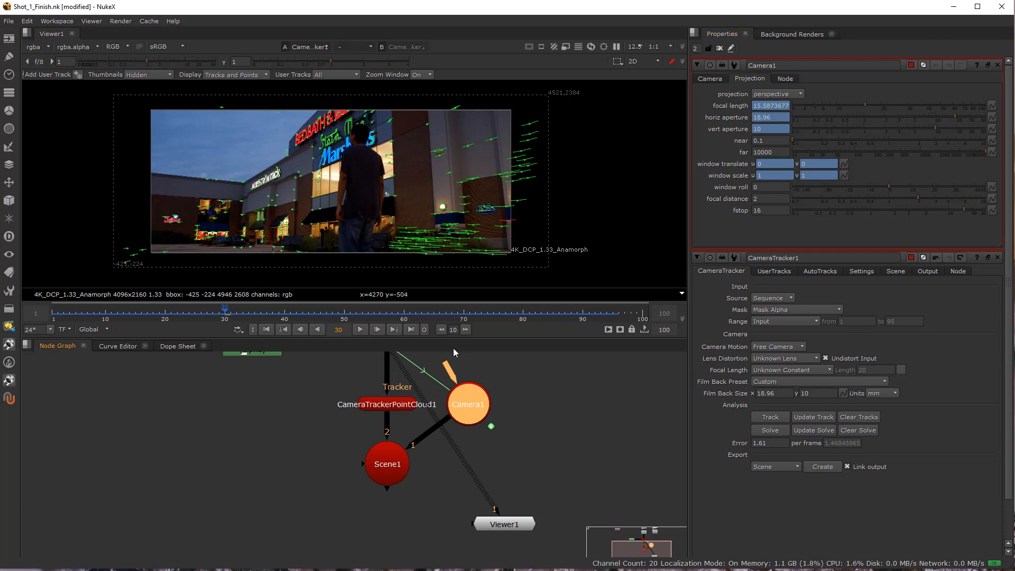
key("d")
key("1")
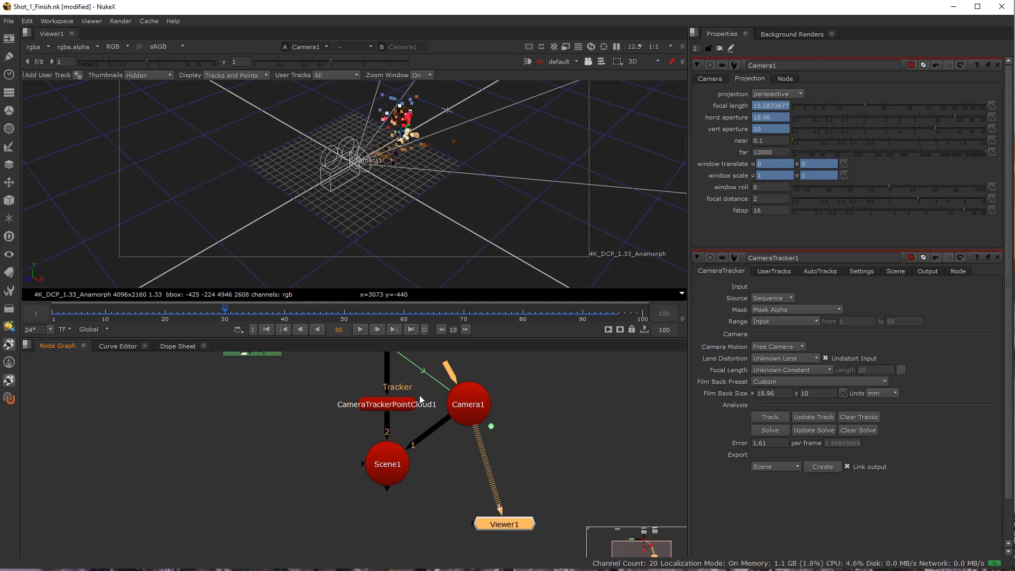
key("f")
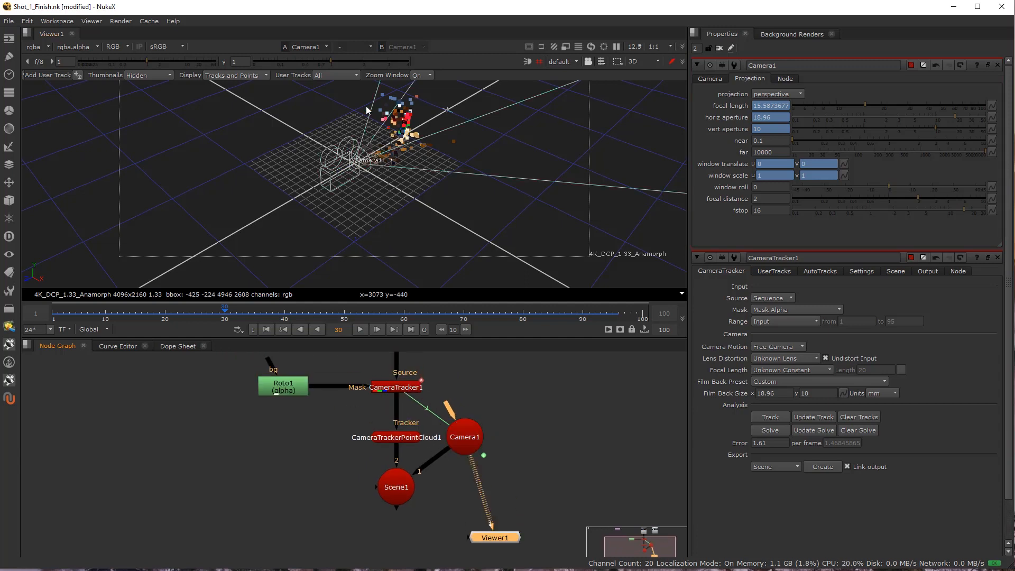
left_click(465, 437)
left_click(396, 386)
key("1")
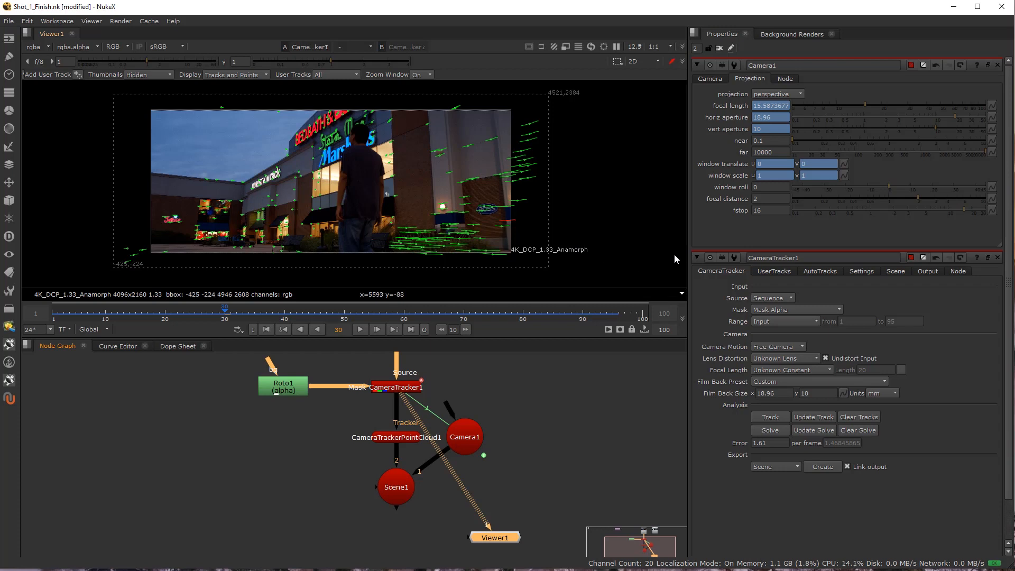
Show Camera1's translate and rotate values and review the node graph from LensDistortion1 through CameraTracker1 to Scene1.
left_click(719, 78)
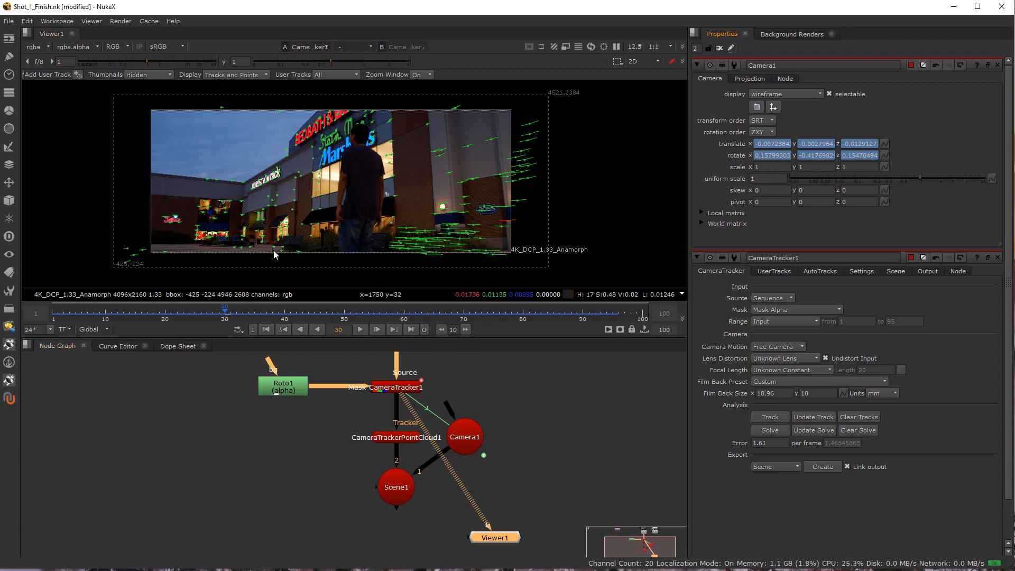
left_click_drag(484, 423, 457, 487)
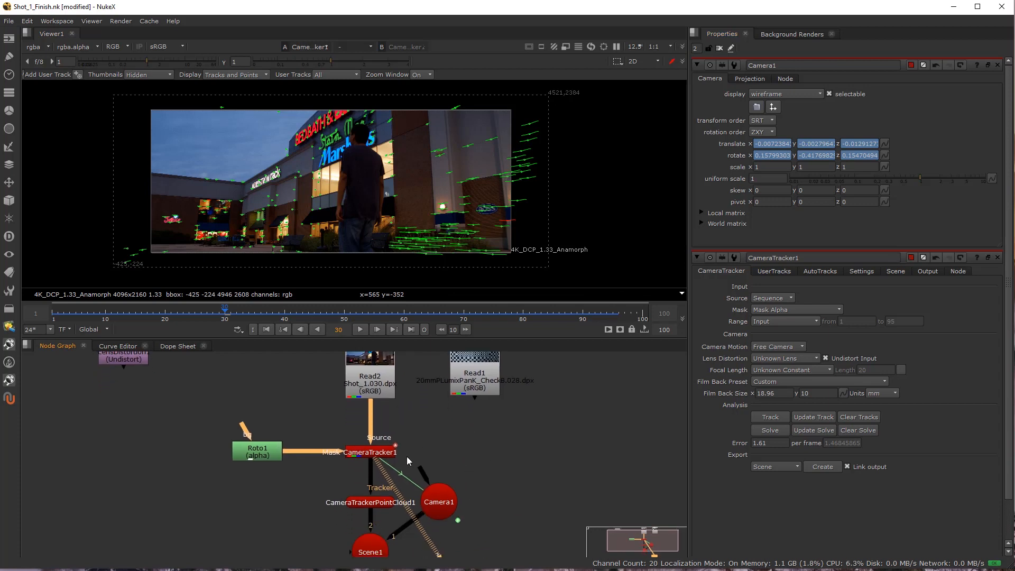
middle_click(288, 398)
scroll(398, 449, "up", 4)
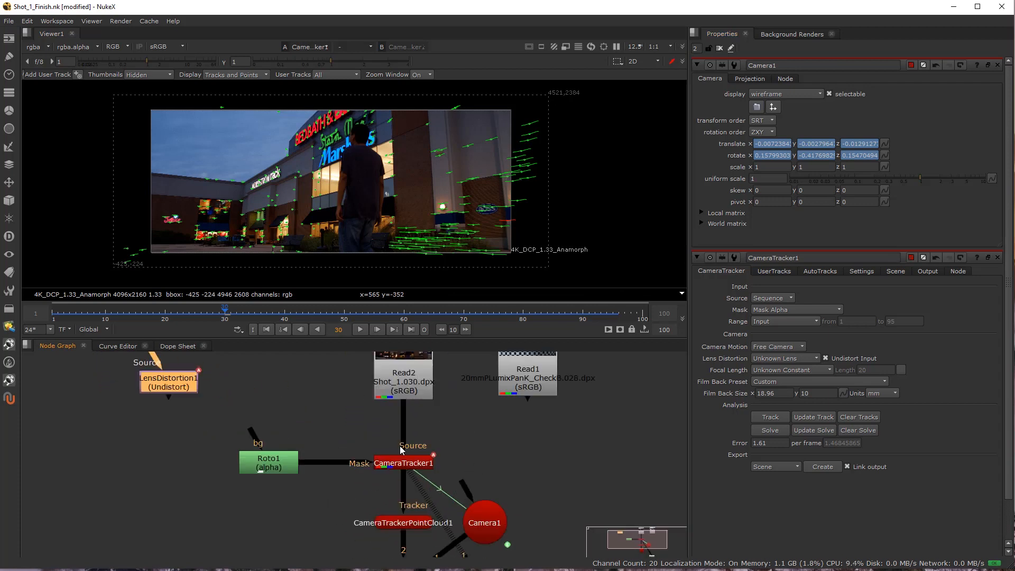
scroll(378, 456, "down", 1)
left_click_drag(416, 514, 402, 491)
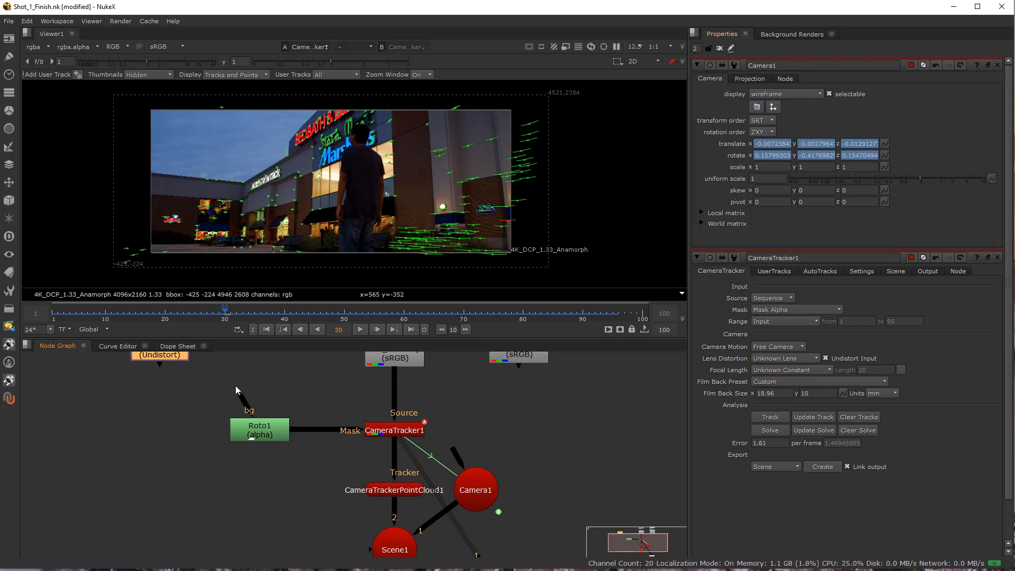
left_click_drag(167, 373, 160, 420)
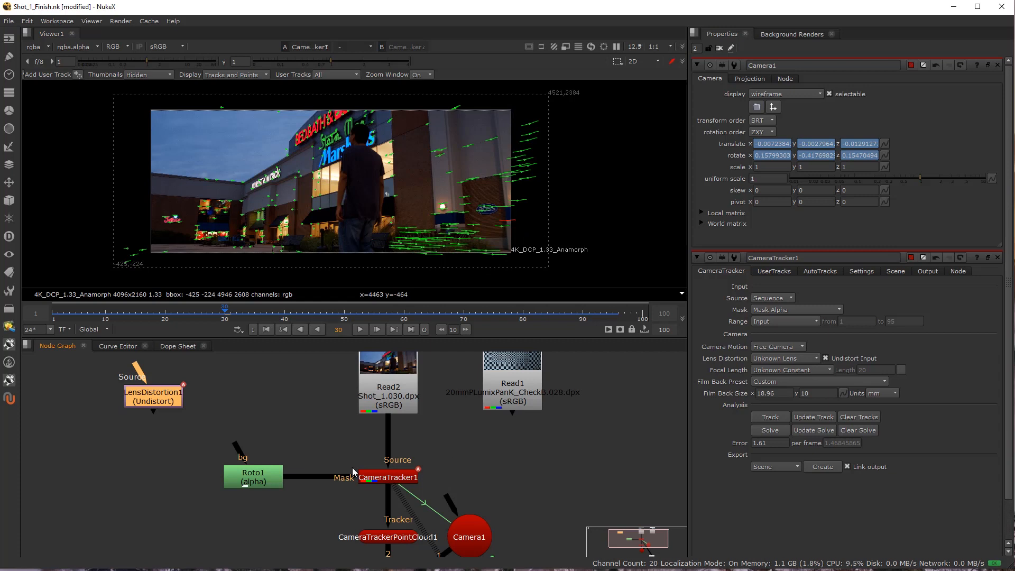
scroll(288, 495, "down", 3)
scroll(331, 483, "up", 3)
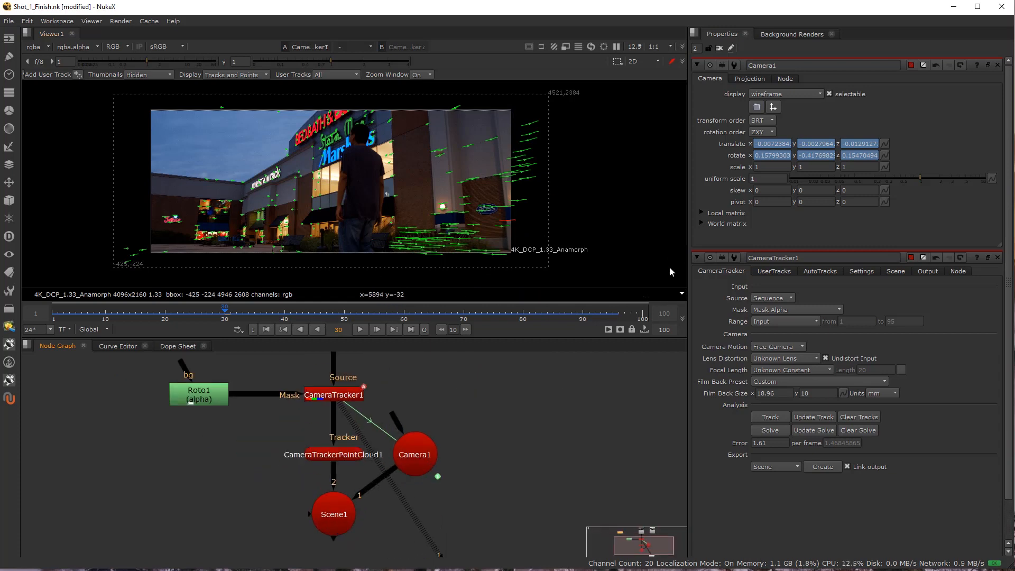
At frame 73, set the ground plane origin to the track at the roofline corner beside the NORDSTROM sign.
left_click_drag(350, 314, 326, 317)
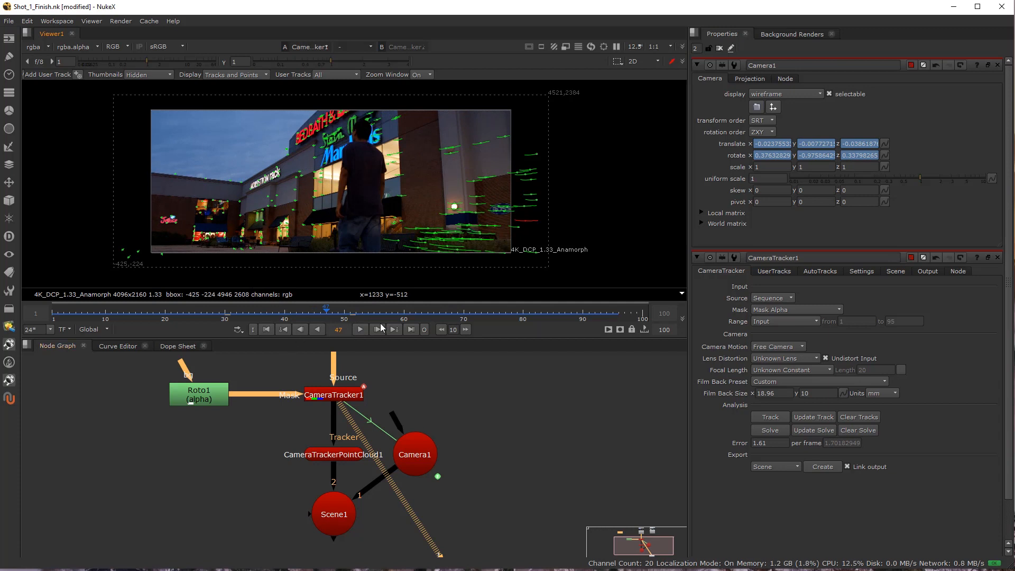
left_click(547, 317)
left_click_drag(547, 319, 481, 307)
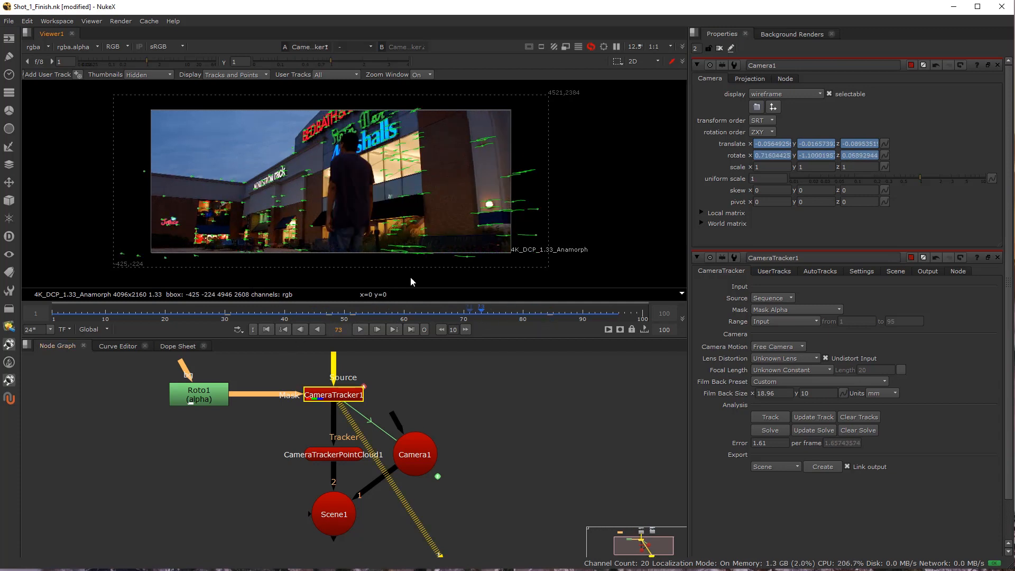
scroll(238, 183, "up", 1)
scroll(239, 186, "up", 10)
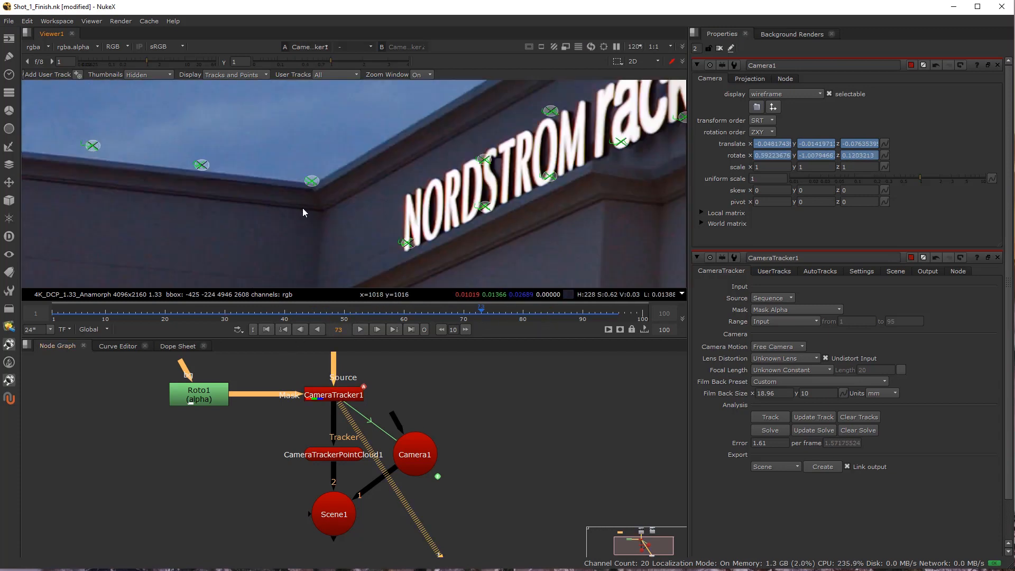
right_click(313, 183)
mouse_move(341, 218)
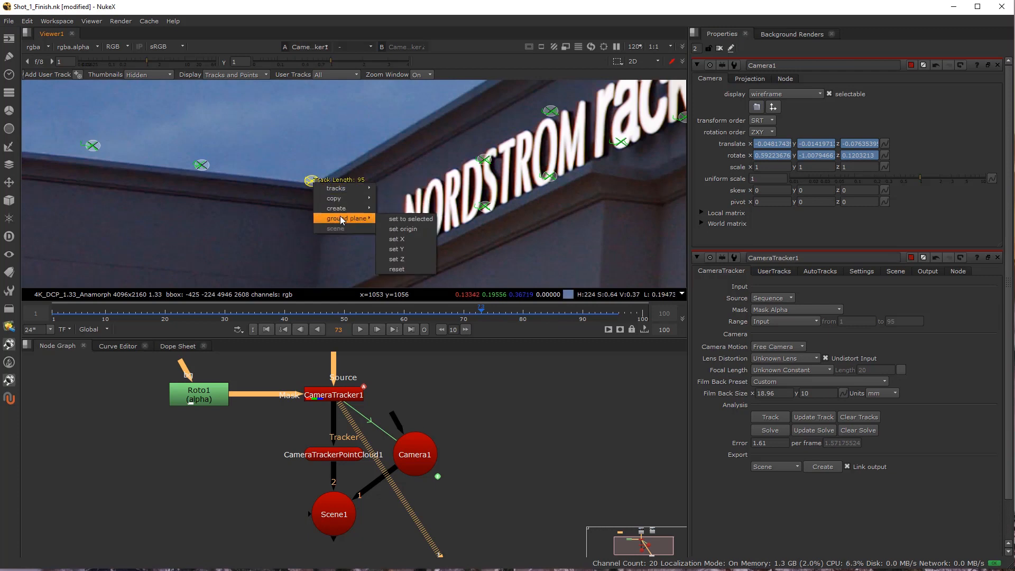
left_click(408, 229)
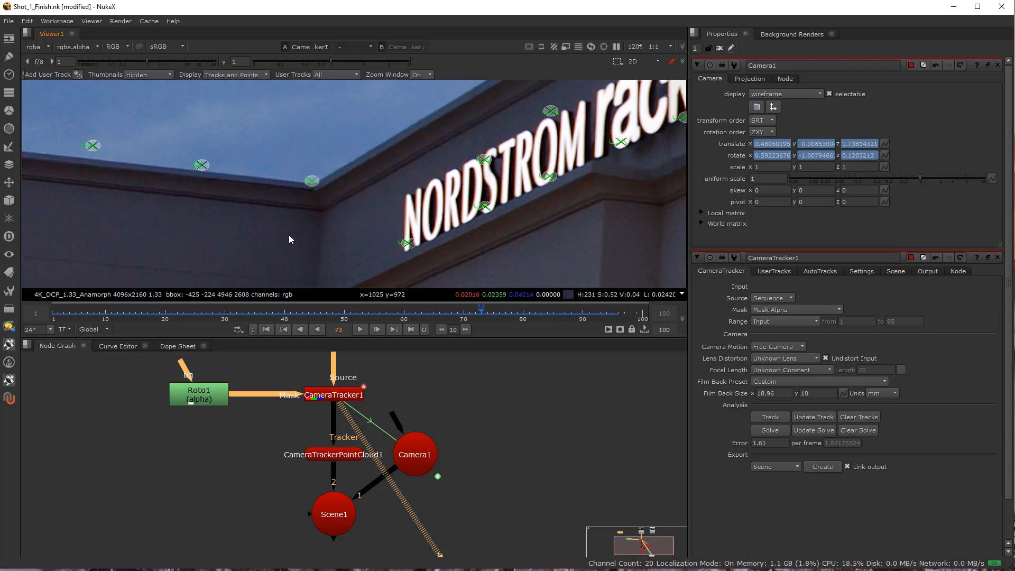
View Scene1 in the 3D viewer and look through Camera1.
scroll(289, 227, "down", 6)
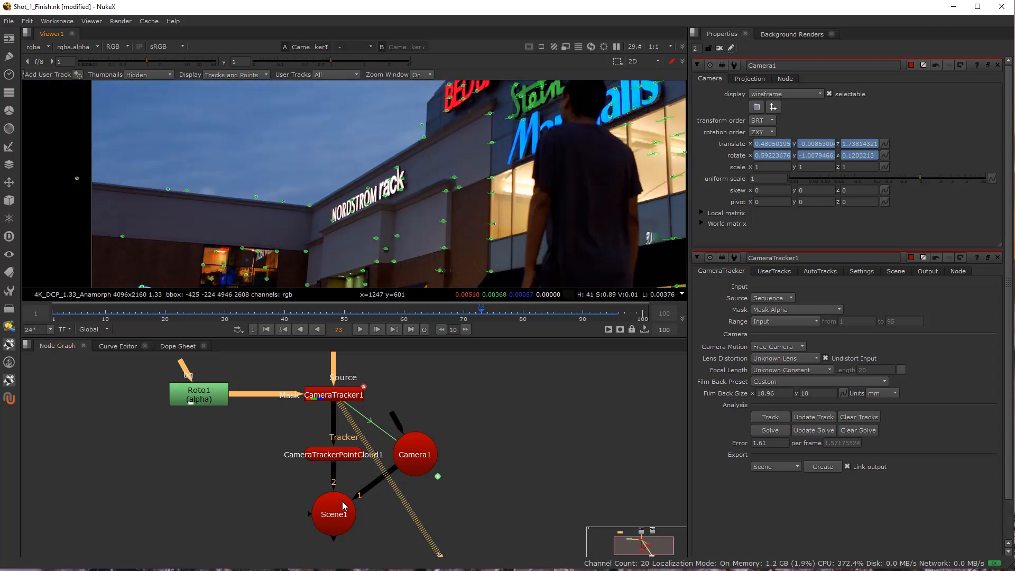
left_click(339, 512)
left_click(351, 405)
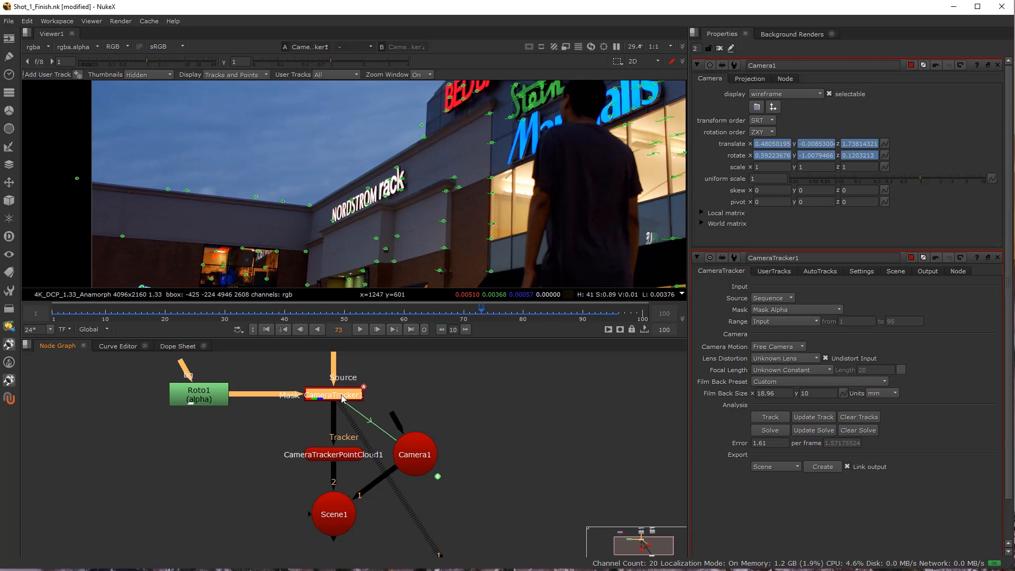
left_click(342, 403)
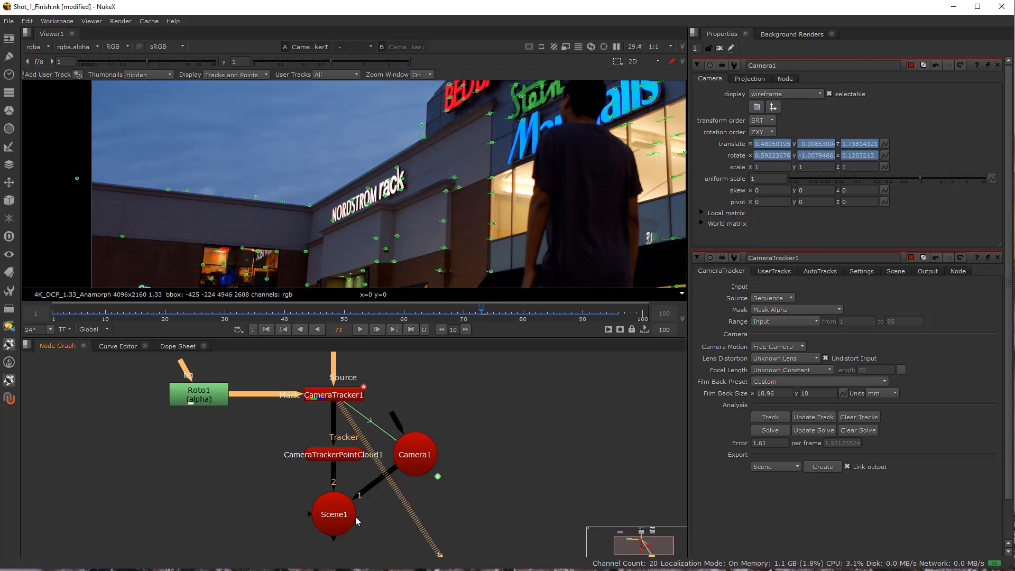
left_click(336, 522)
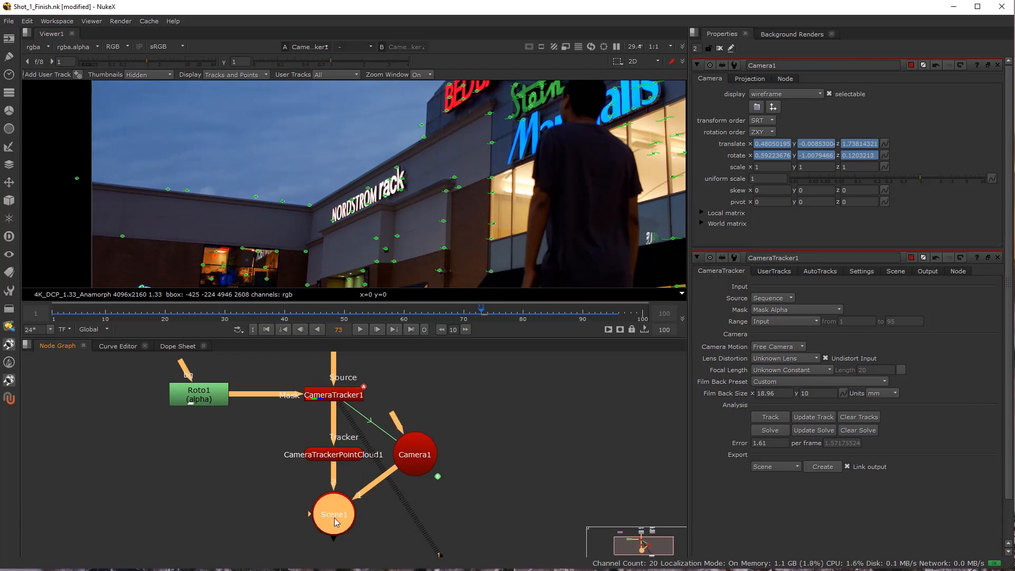
key("1")
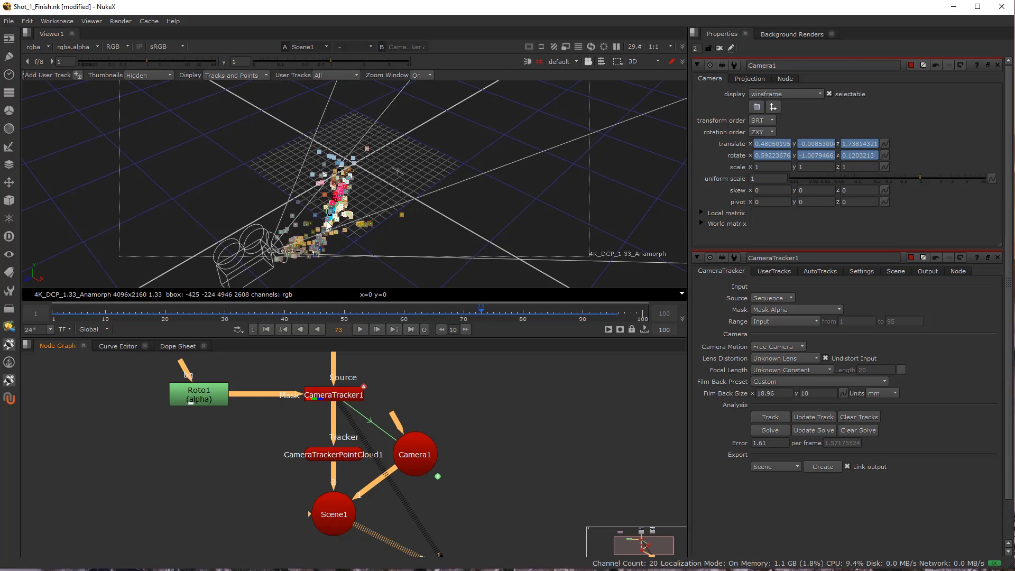
left_click(566, 61)
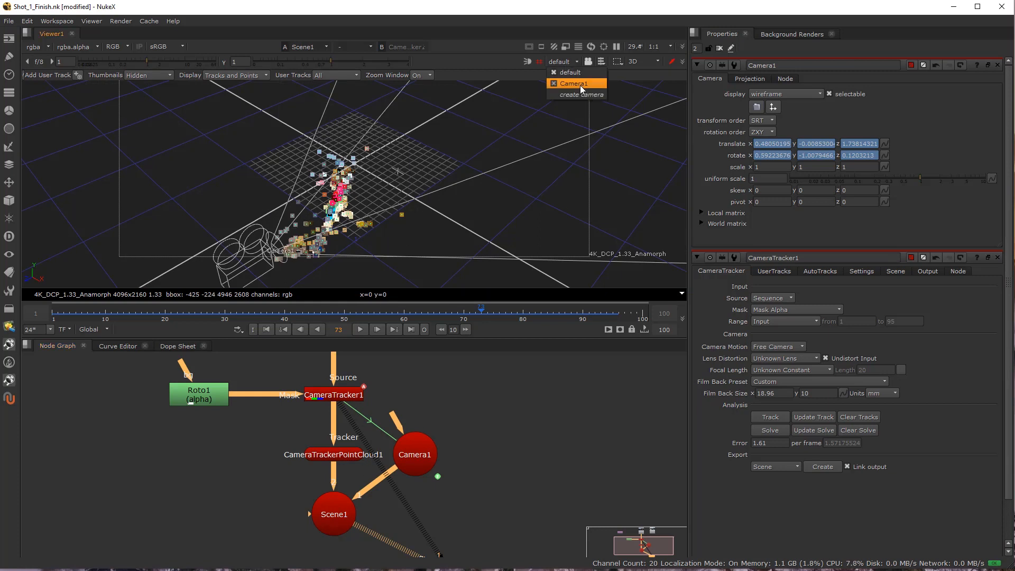
left_click(580, 84)
Composite Scene1 over CameraTracker1 in the viewer and check the point cloud and grid against the footage.
left_click(323, 47)
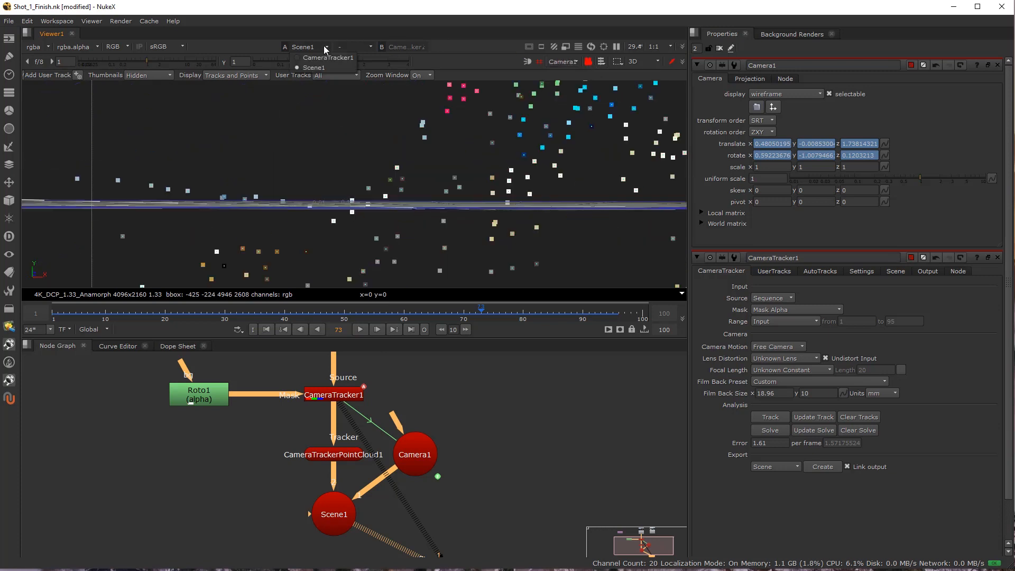
left_click(325, 66)
left_click(357, 48)
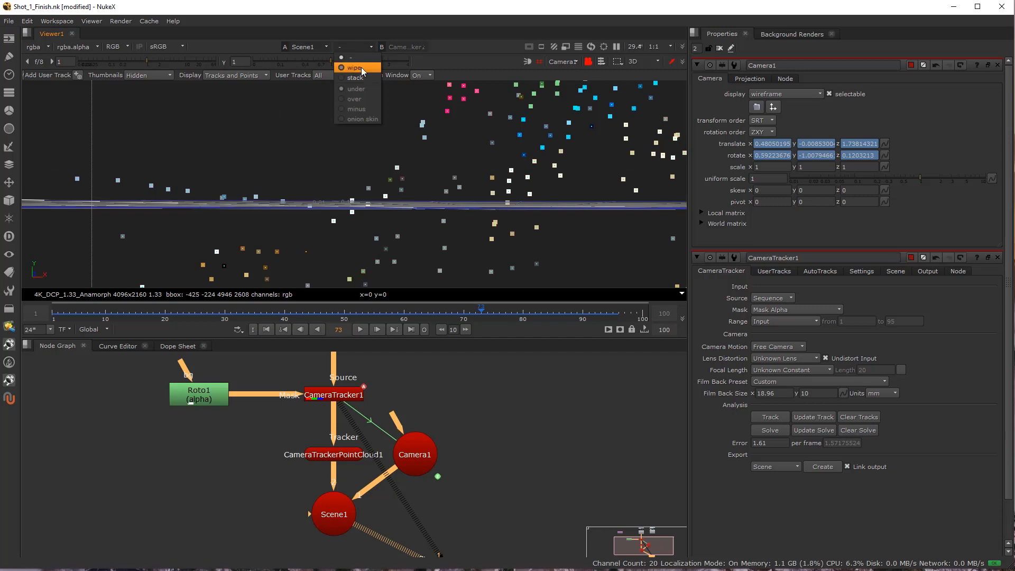
left_click(359, 88)
left_click(358, 46)
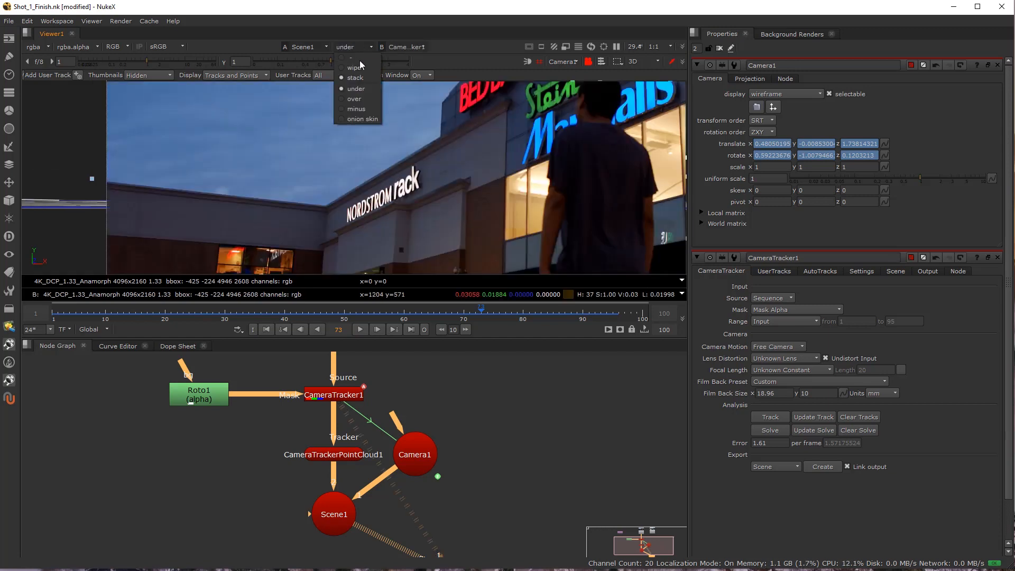
left_click(362, 99)
left_click(403, 47)
left_click(420, 66)
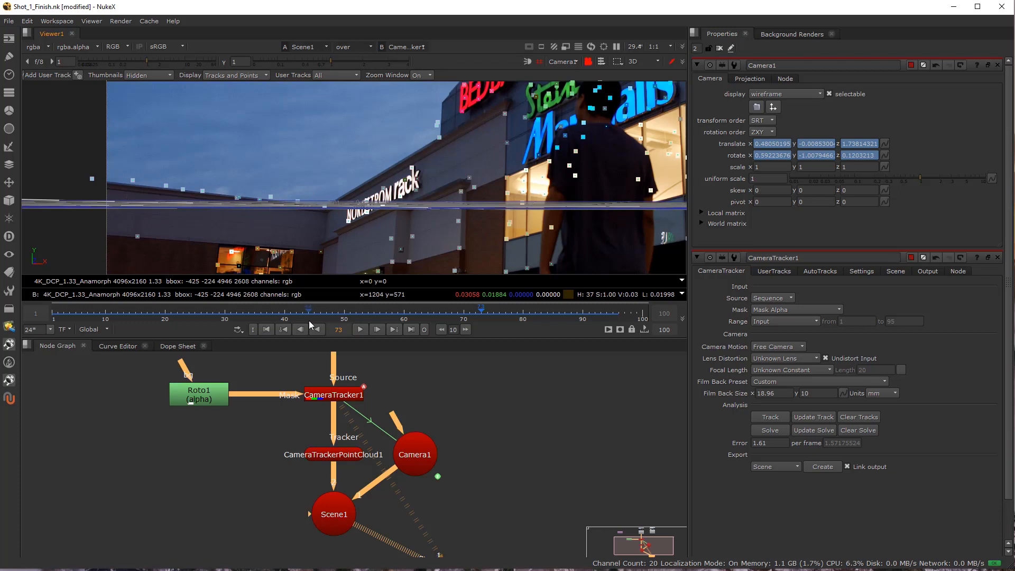
scroll(296, 182, "down", 3)
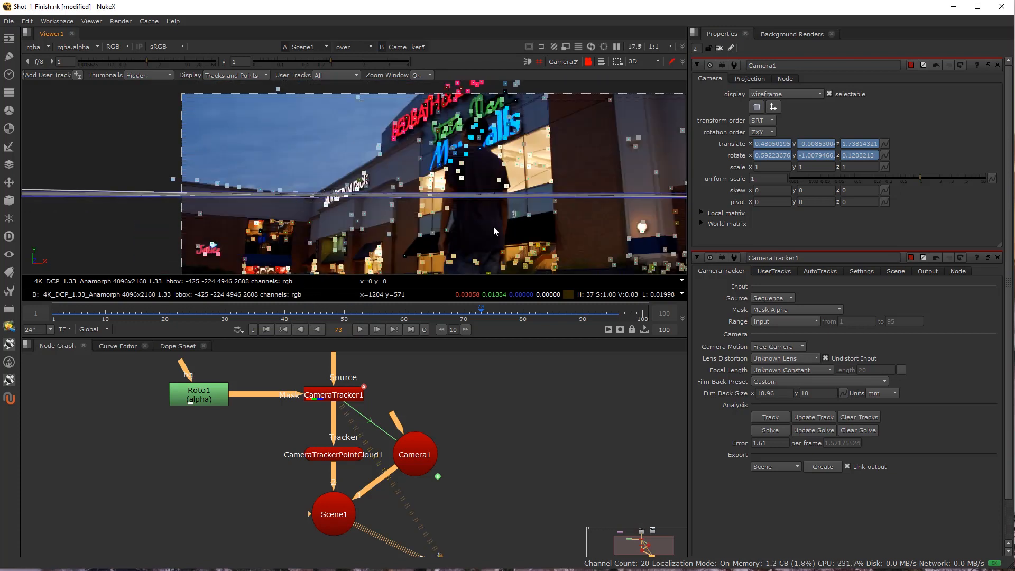
scroll(312, 196, "up", 3)
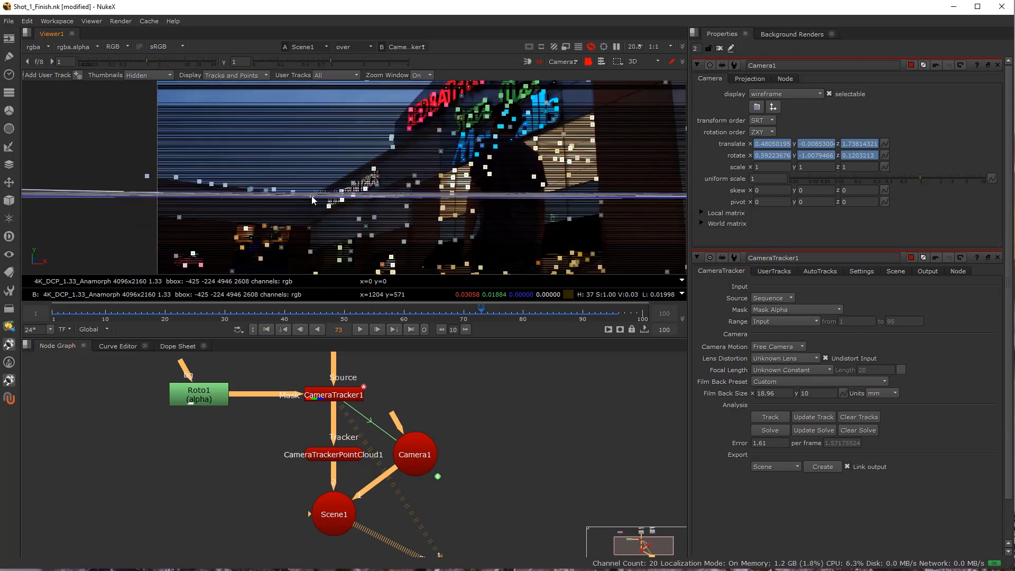
In CameraTracker1, select the roofline corner track and the track near the wall's base below it, and set them as the ground plane's Y axis.
left_click(344, 394)
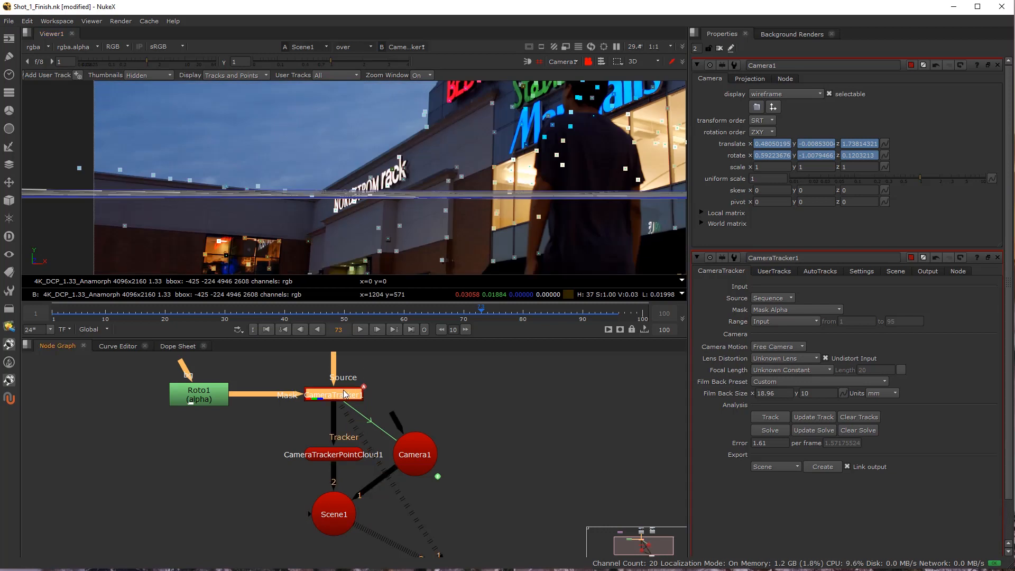
key("1")
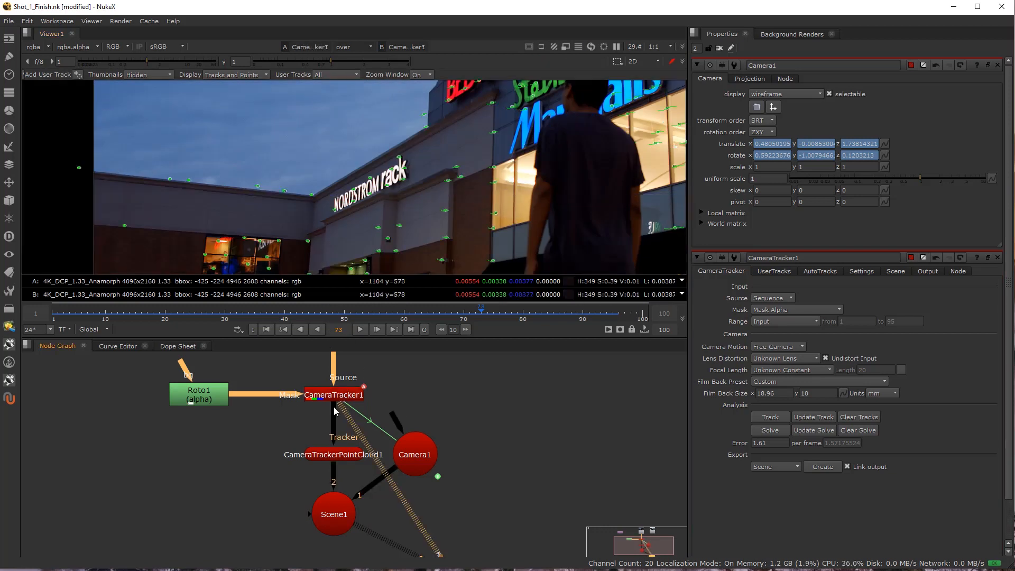
double_click(333, 398)
scroll(309, 218, "up", 3)
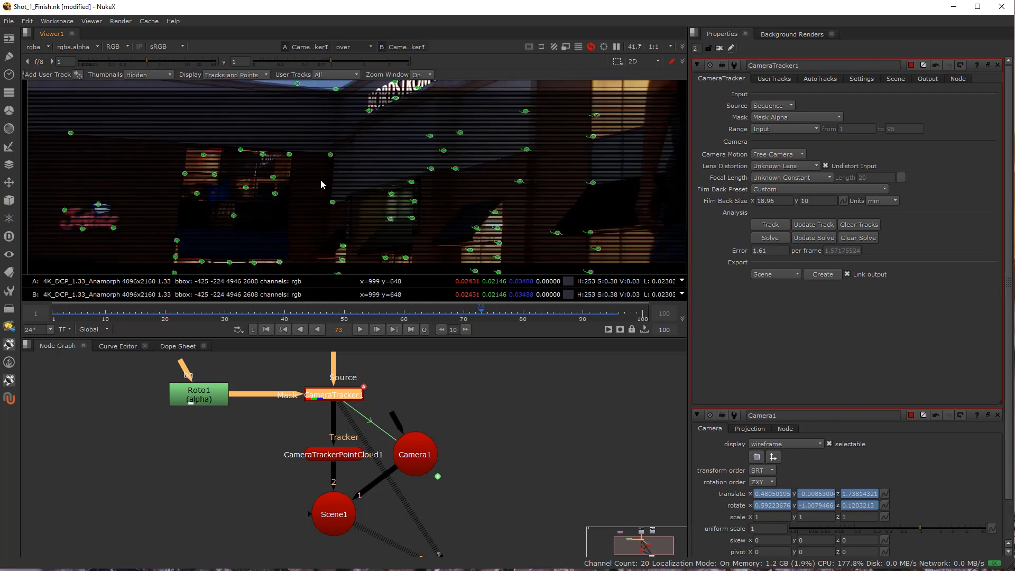
left_click(335, 113)
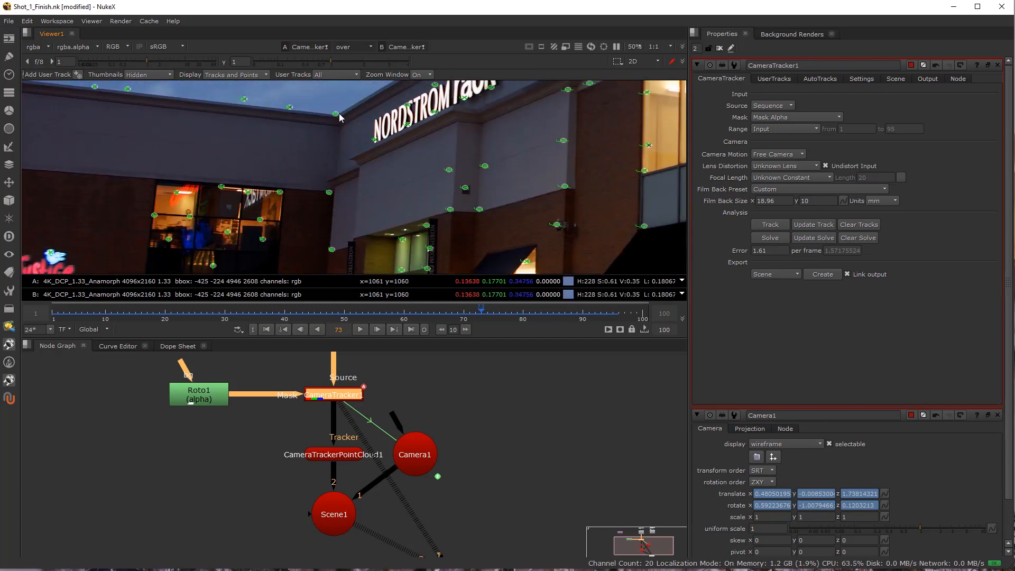
left_click(332, 249, "shift")
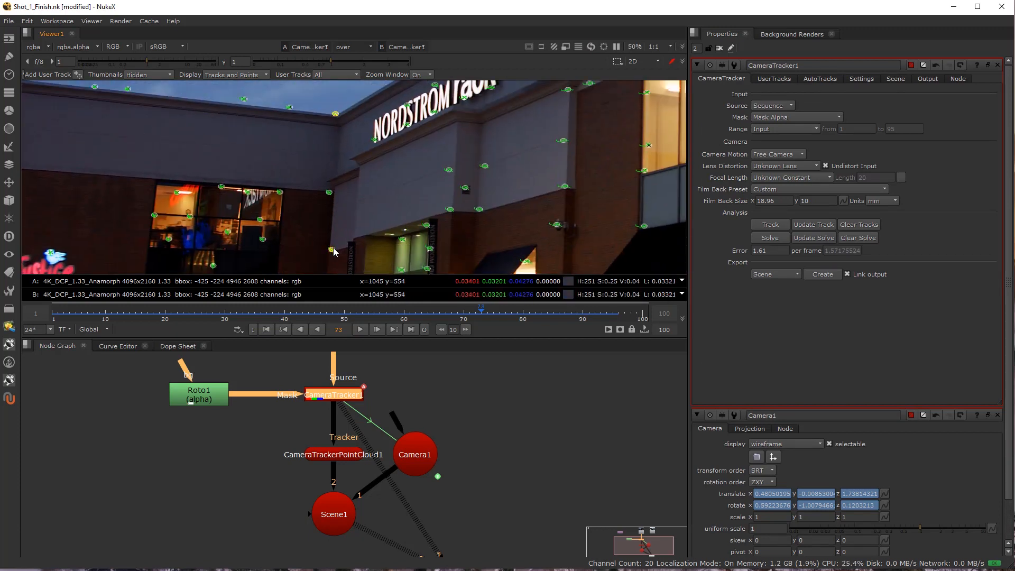
right_click(337, 117)
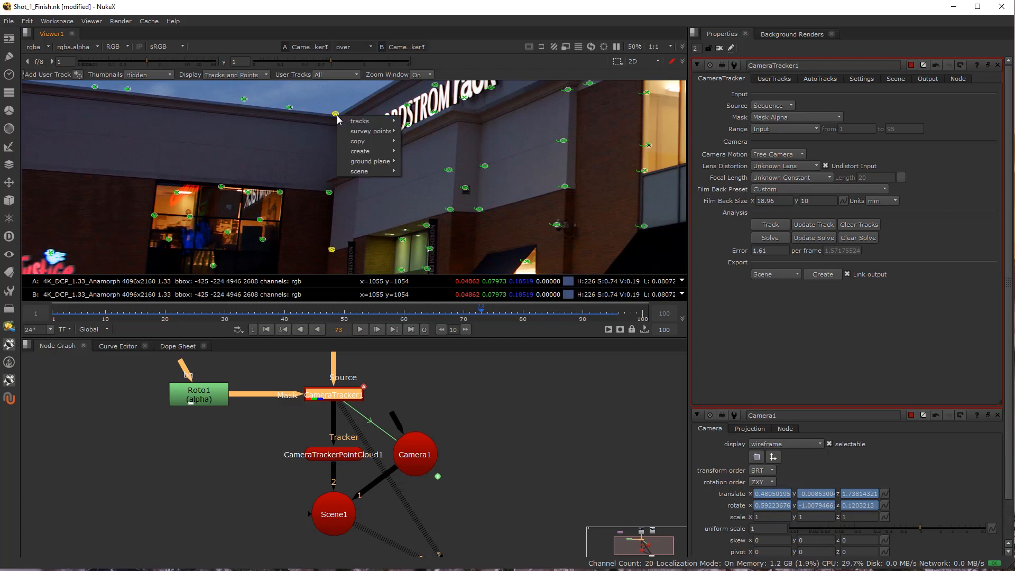
mouse_move(370, 161)
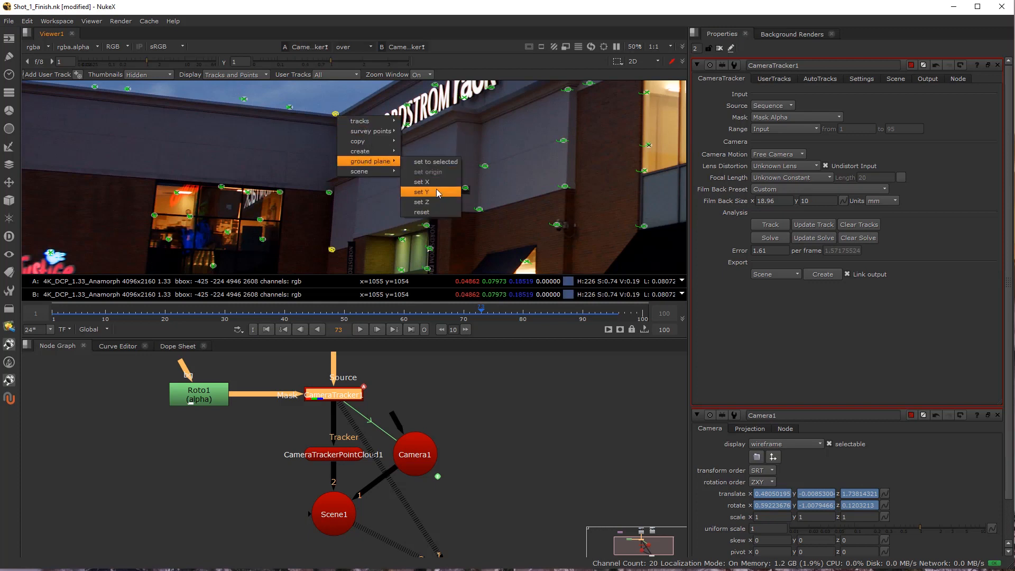
left_click(436, 191)
Set the ground plane's Z axis from the far roofline track on the side wall and the roofline corner track.
left_click_drag(255, 176, 355, 243)
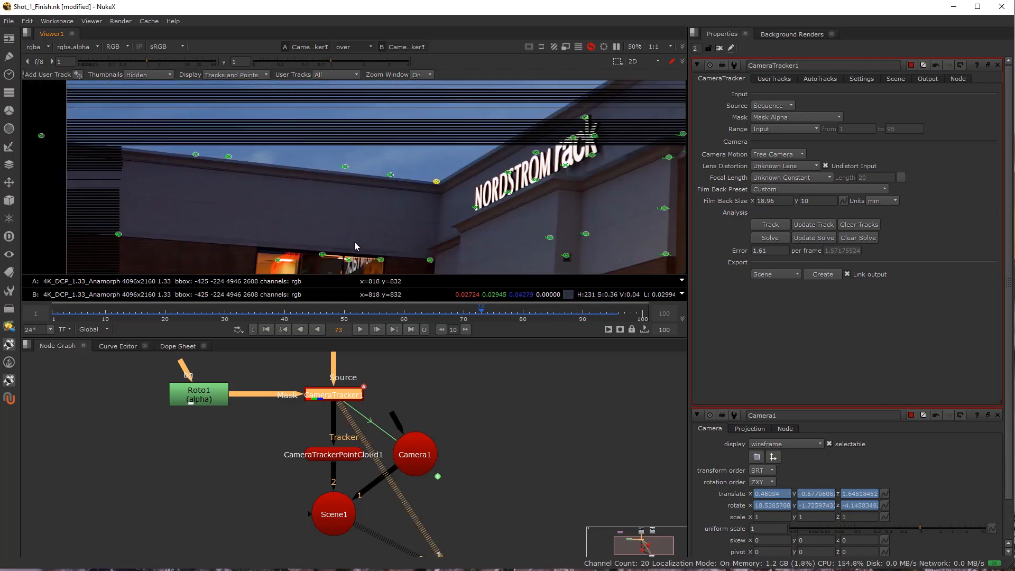
left_click(195, 154, "shift")
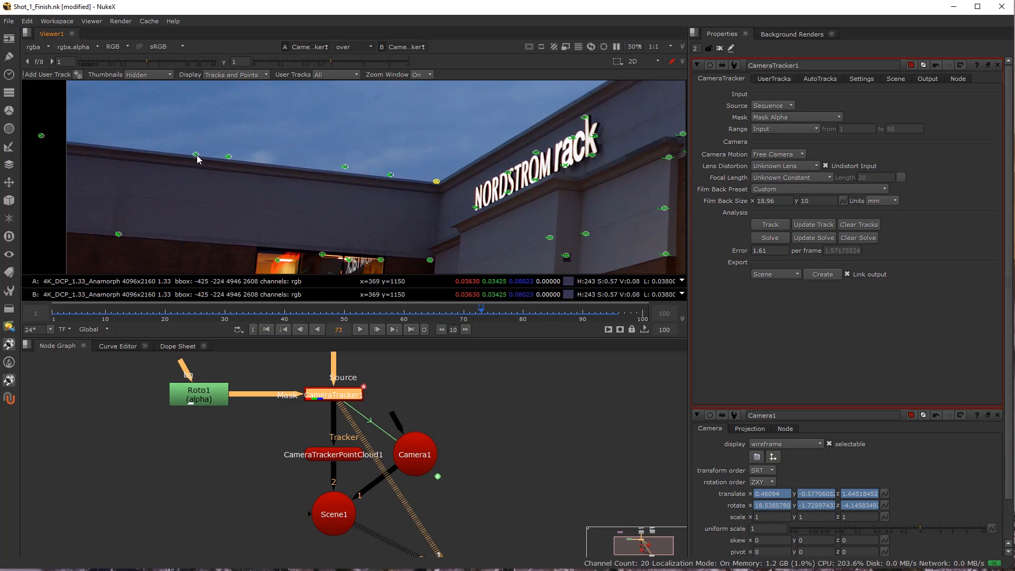
right_click(438, 188)
mouse_move(473, 229)
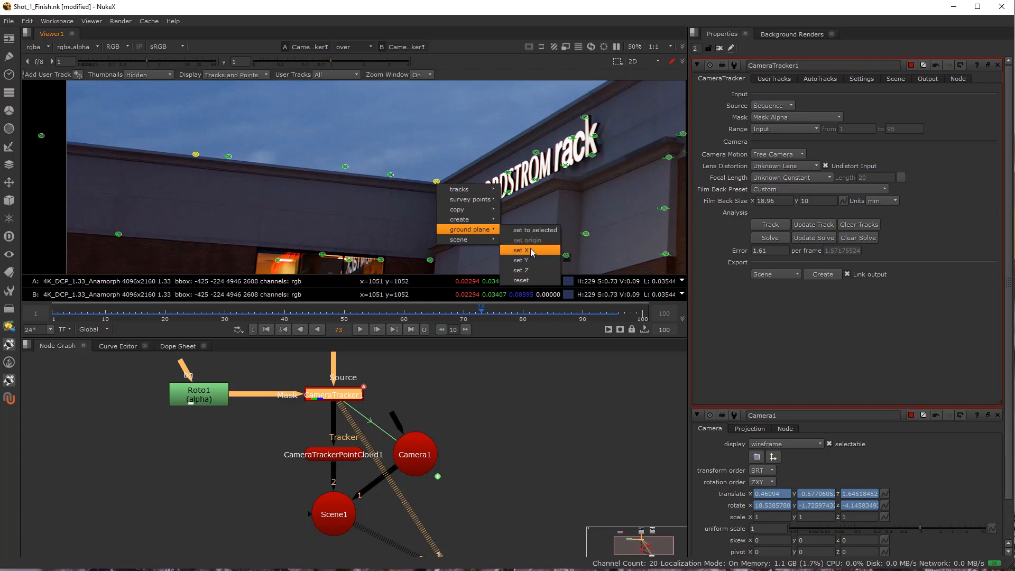
left_click(531, 270)
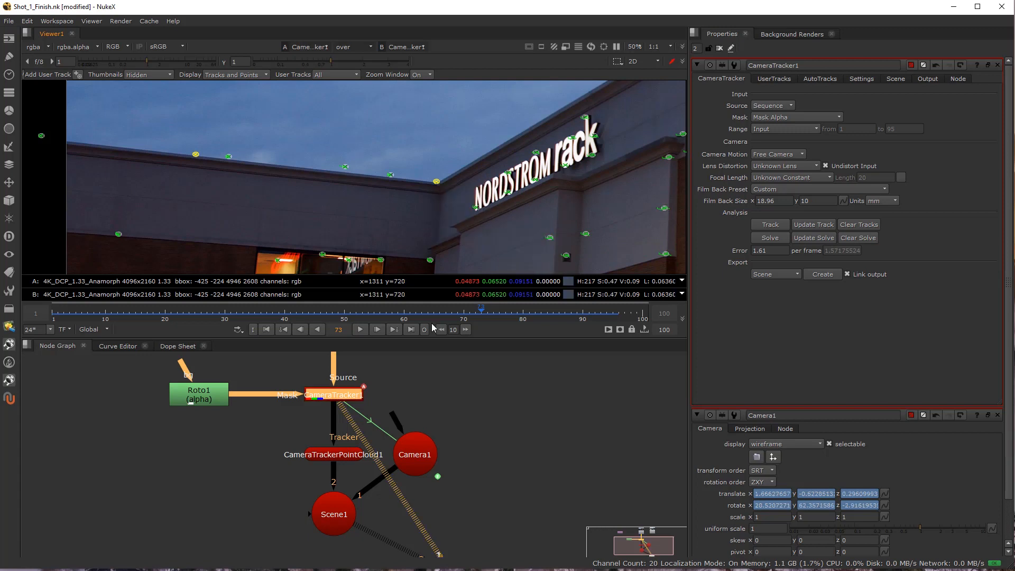
Overlay Scene1 on CameraTracker1 in the viewer again and check the realigned grid against the roofline at frame 47.
left_click(345, 502)
key("1")
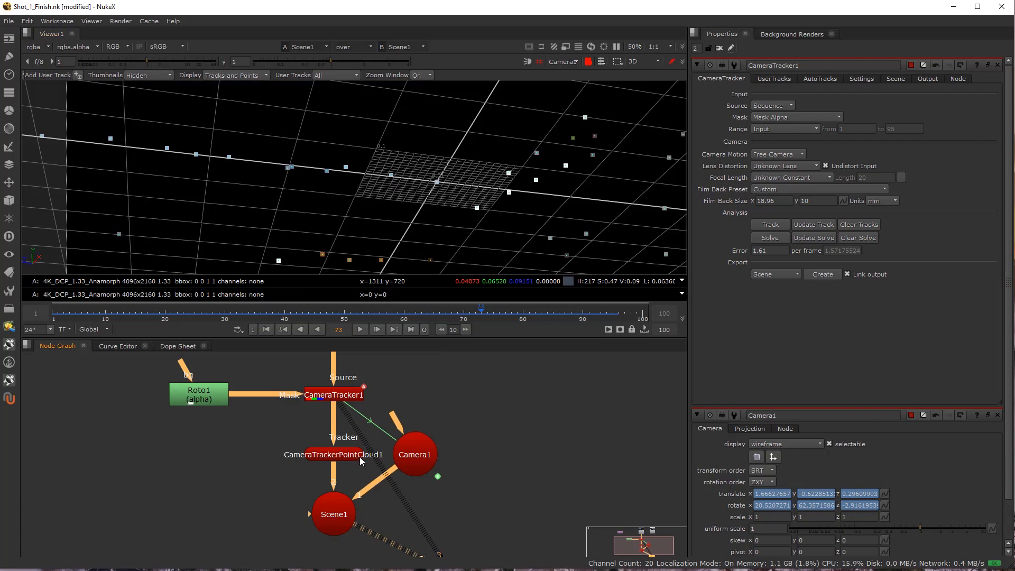
left_click(337, 401)
key("1")
left_click(338, 506)
key("2")
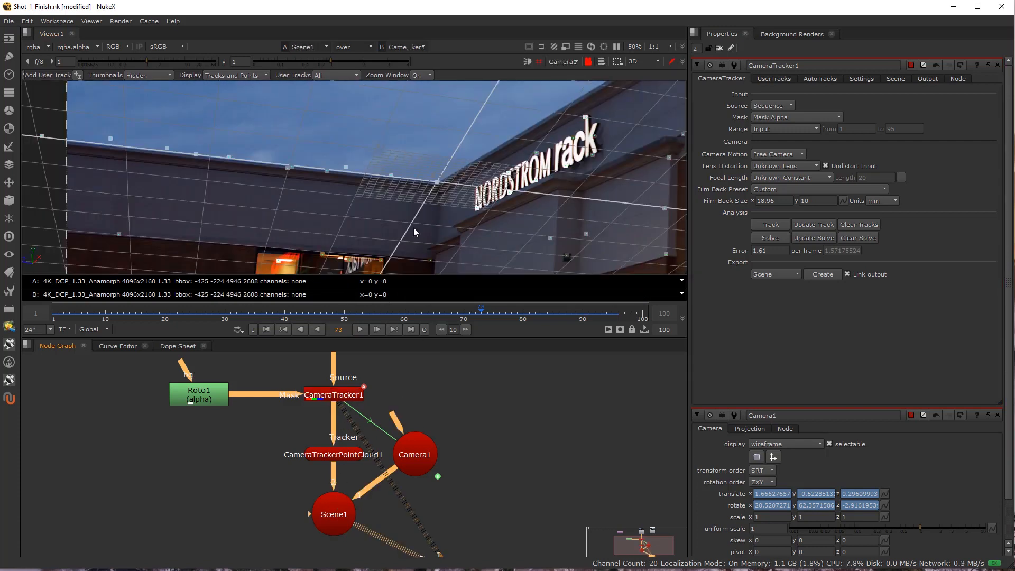
scroll(474, 223, "down", 2)
left_click_drag(475, 223, 385, 231)
scroll(385, 231, "down", 3)
scroll(385, 230, "up", 3)
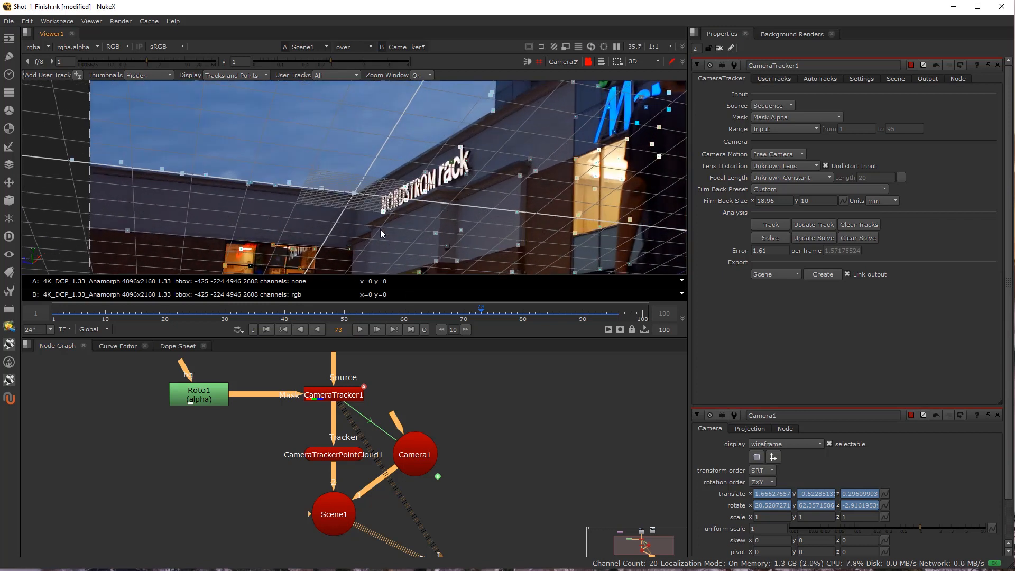
left_click_drag(309, 319, 323, 316)
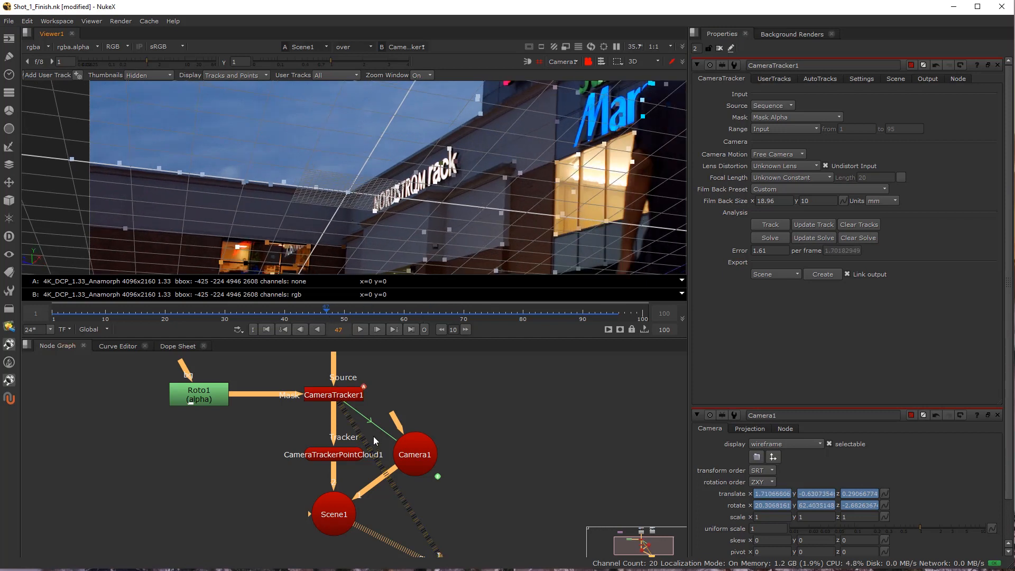
Examine the point cloud and camera alignment in the orthographic top and side views.
key("z")
key("x")
key("c")
scroll(399, 182, "up", 4)
scroll(465, 169, "up", 3)
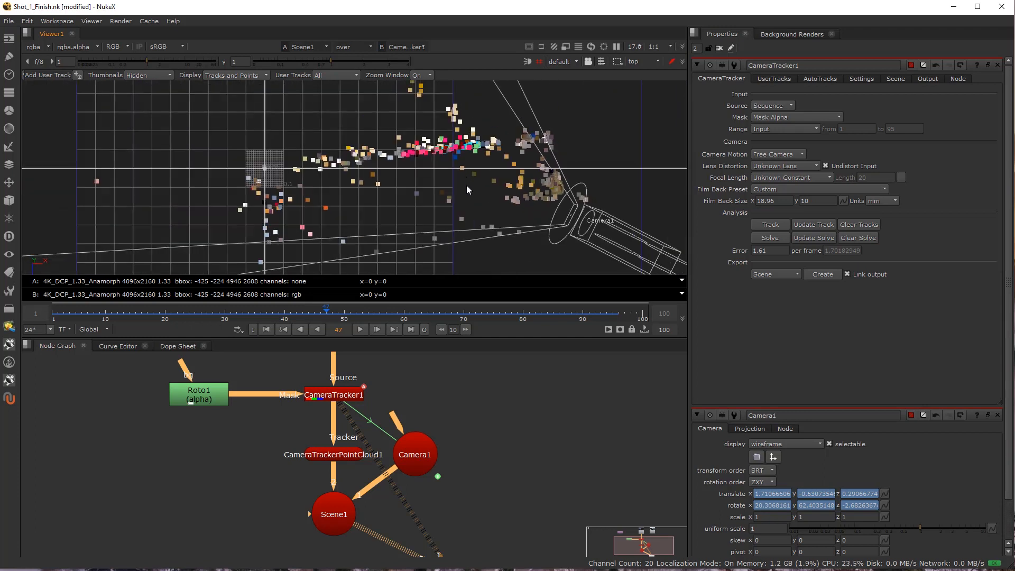
key("x")
scroll(353, 176, "up", 5)
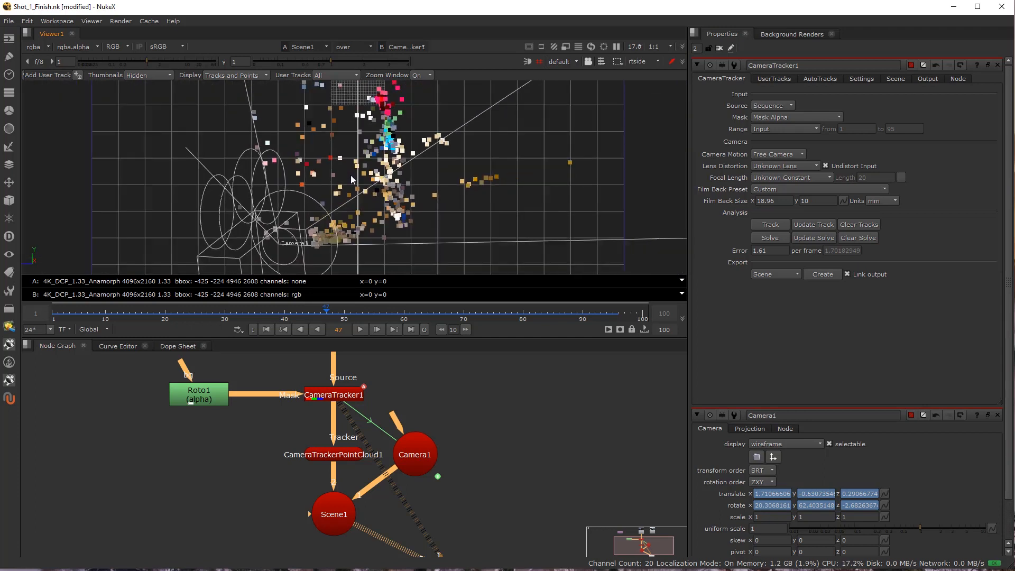
left_click_drag(350, 176, 355, 187)
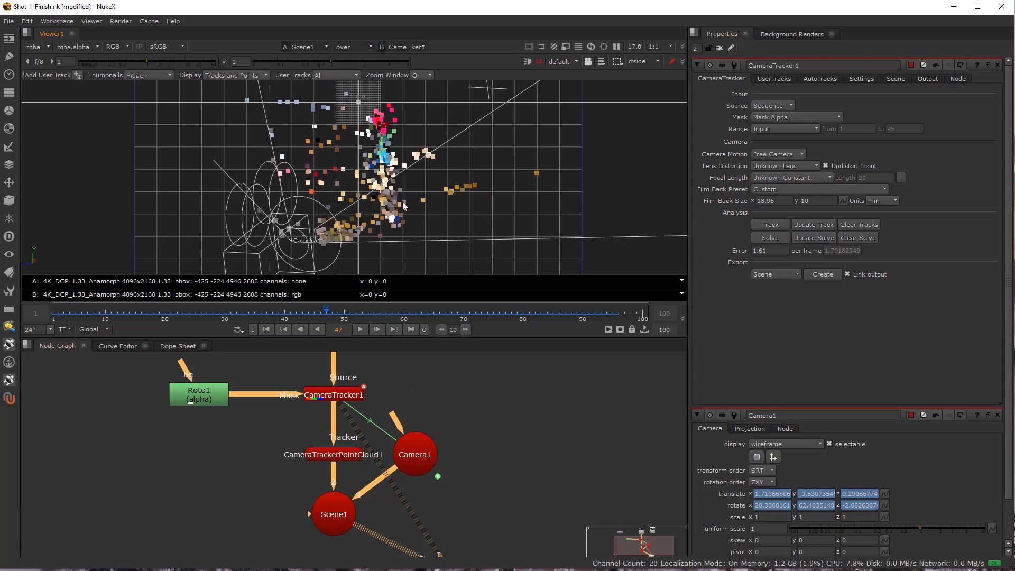
Compare the point cloud in the top and side views, and open CameraTracker1's scene transform settings.
key("z")
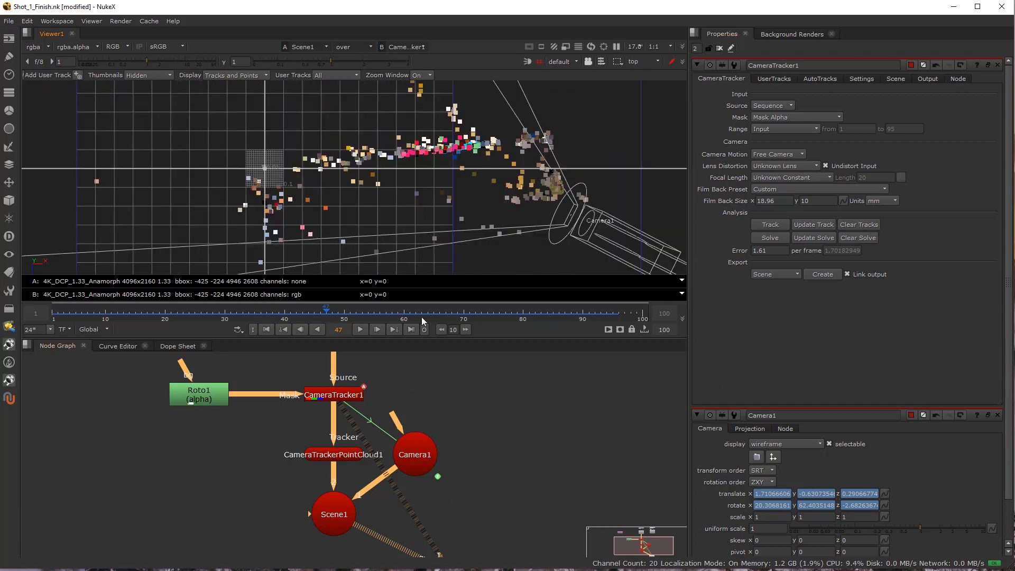
key("x")
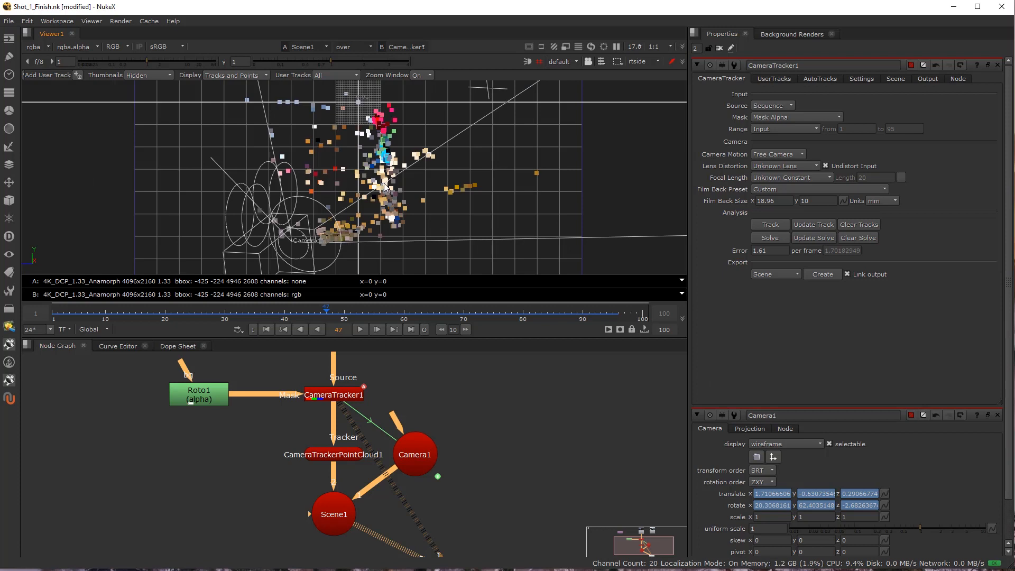
left_click(346, 397)
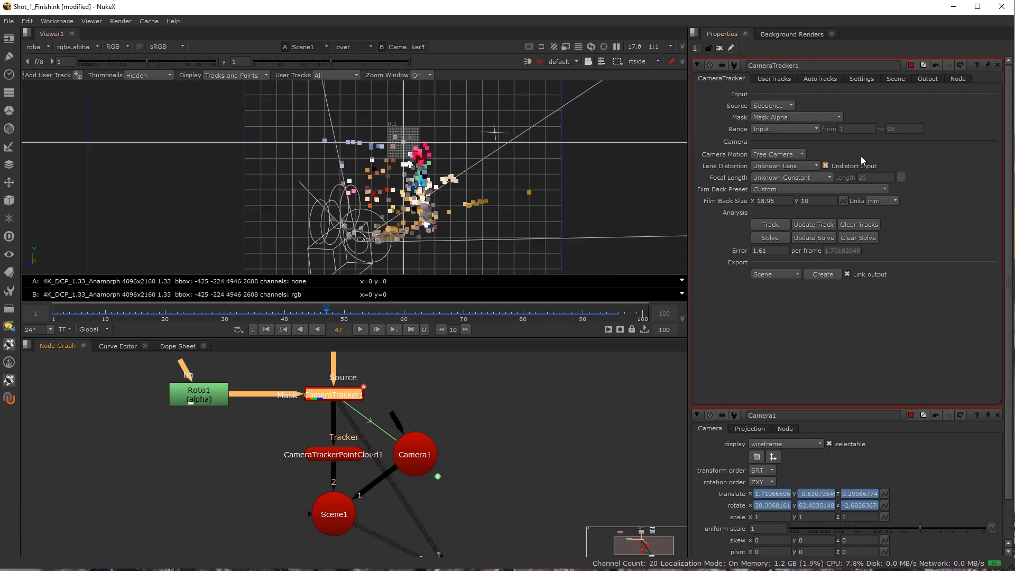
left_click(899, 79)
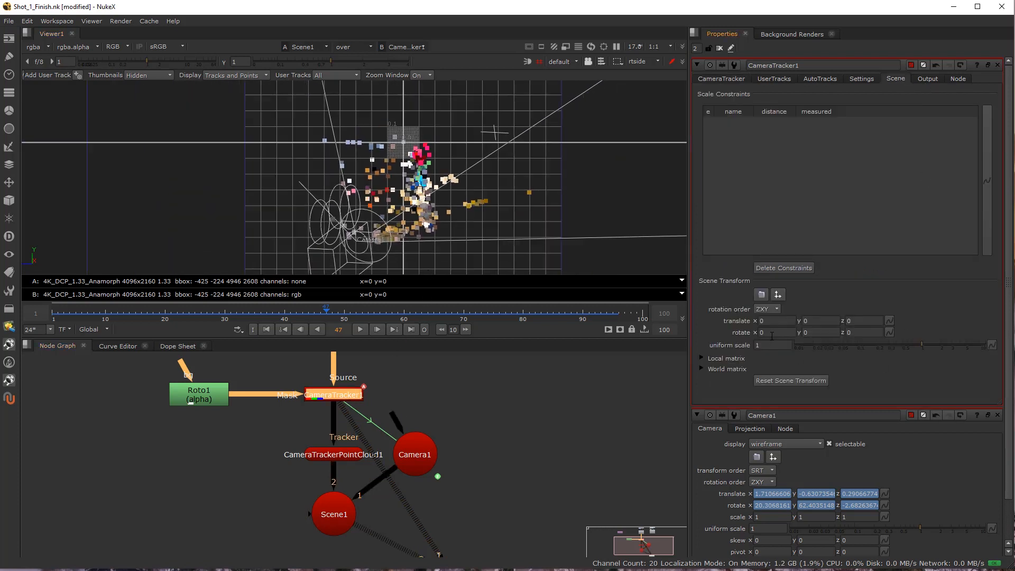
Set CameraTracker1's scene Y rotation to -6 so the wall's points line up with the vertical axis in the side view.
left_click(806, 331)
left_click(771, 332)
key("Down")
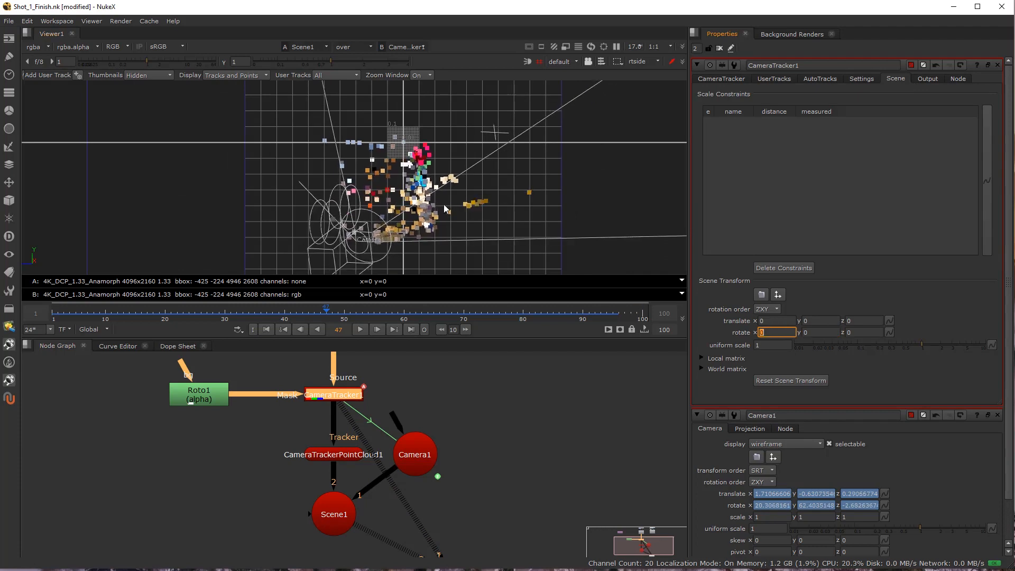
scroll(436, 210, "up", 4)
left_click(806, 332)
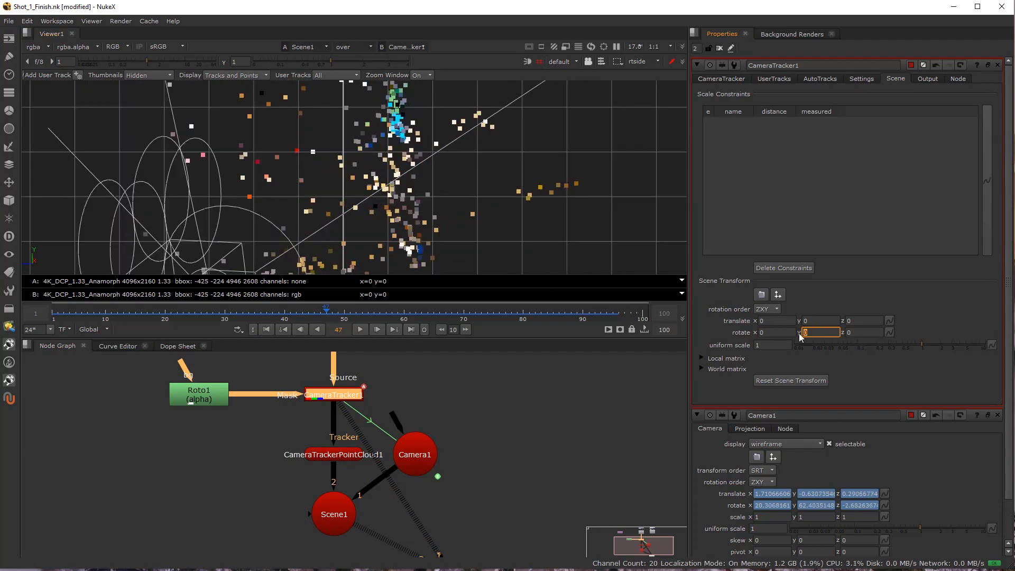
key("Down")
key("Down")
key("Down")
key("Down")
key("Down")
key("Down")
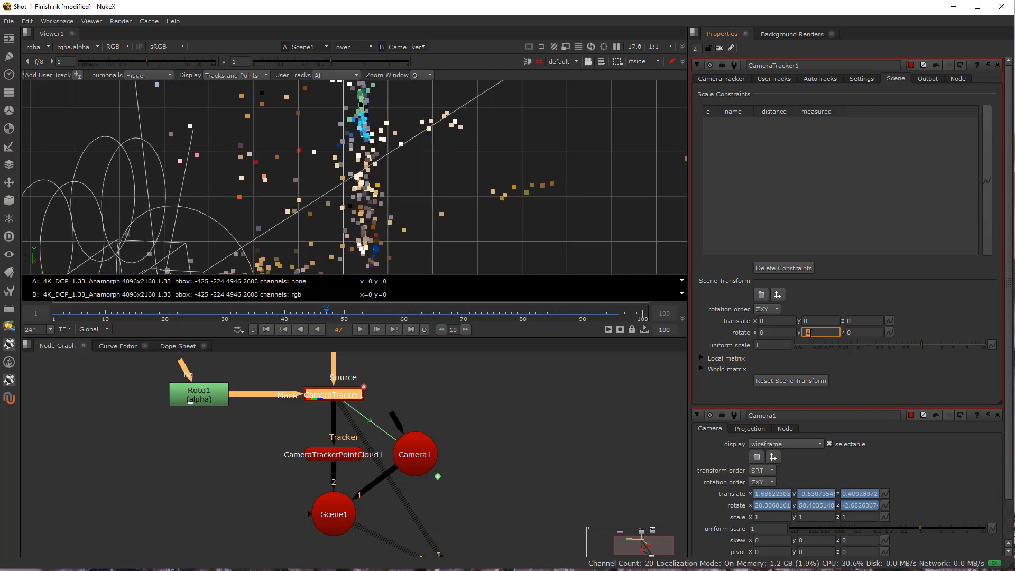
scroll(348, 159, "down", 4)
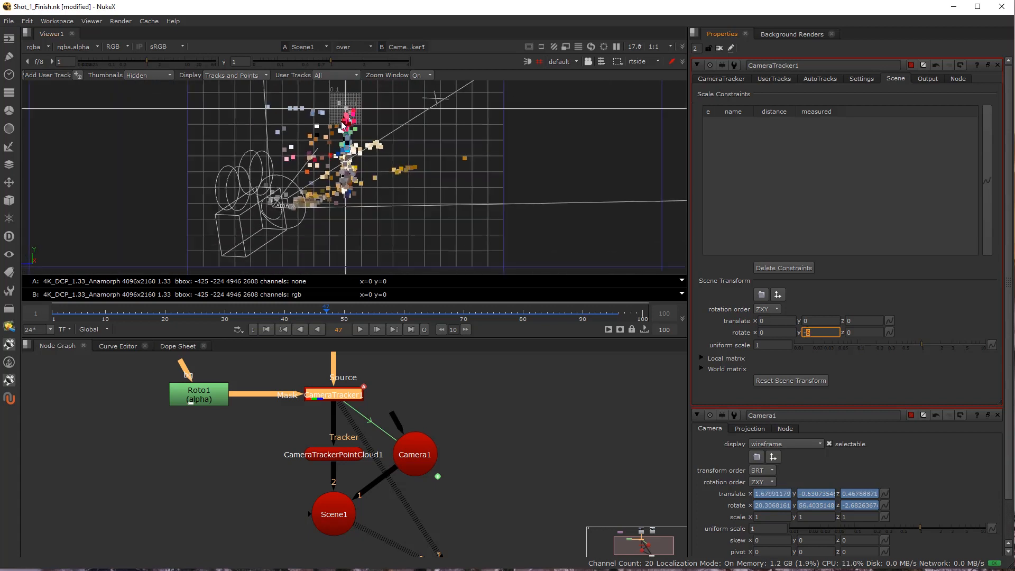
scroll(342, 121, "up", 3)
key("Up")
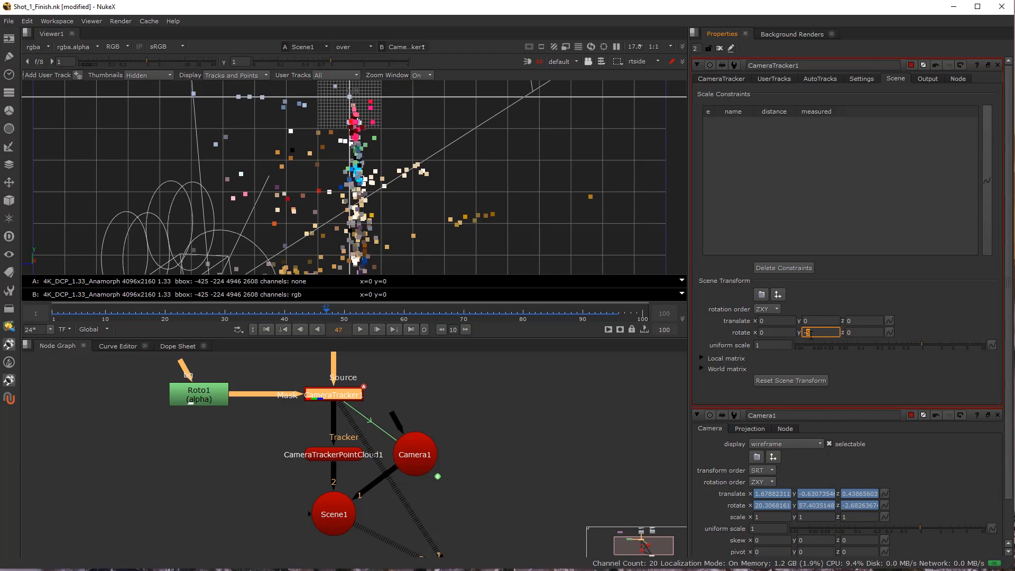
key("Up")
key("Up")
key("Up")
key("Up")
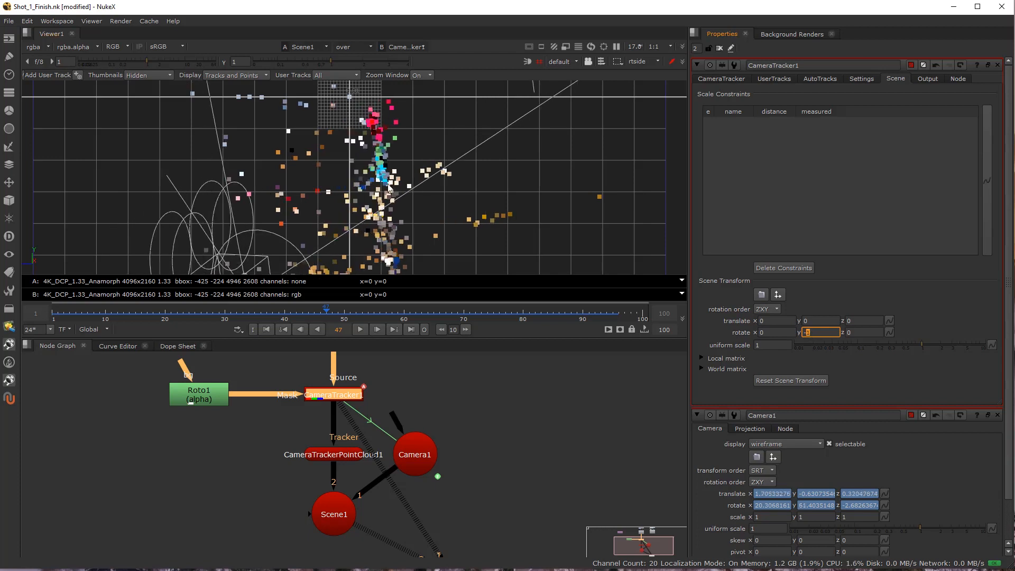
key("Down")
key("Down")
key("Down")
key("Down")
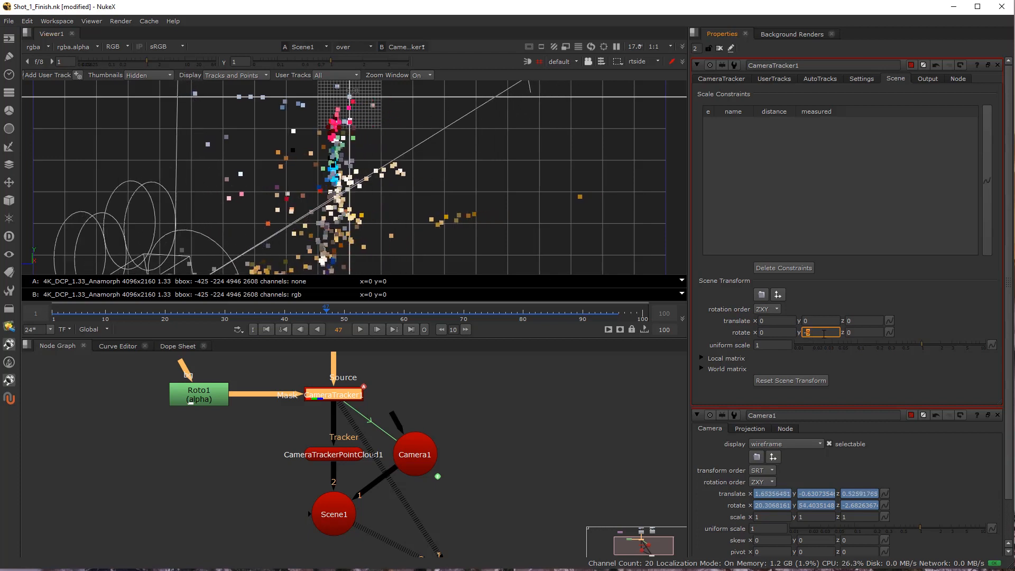
key("Up")
key("Up")
key("Up")
key("Up")
key("Up")
key("Up")
key("Up")
key("Up")
key("Up")
key("Up")
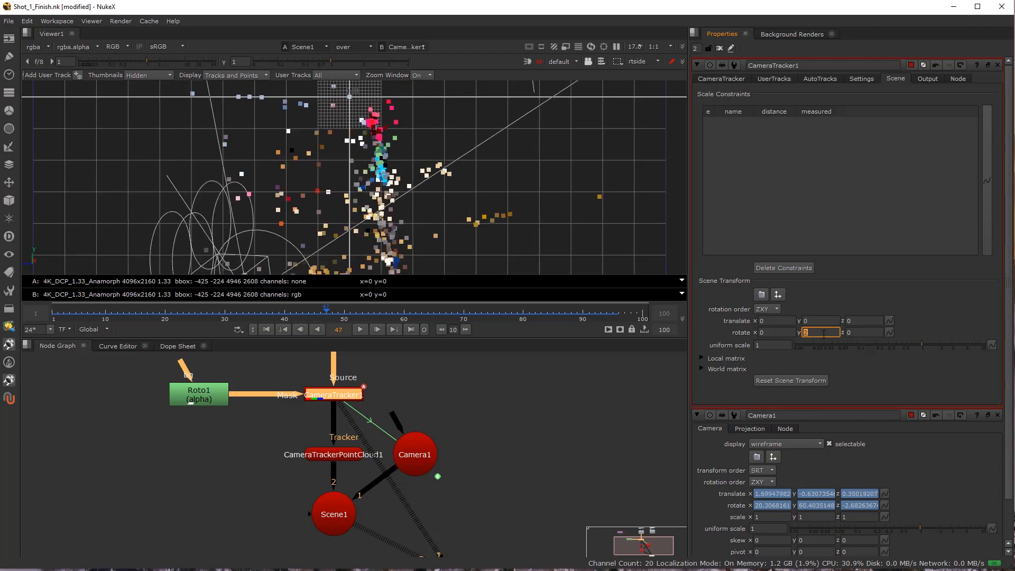
key("Down")
key("Down")
key("Down")
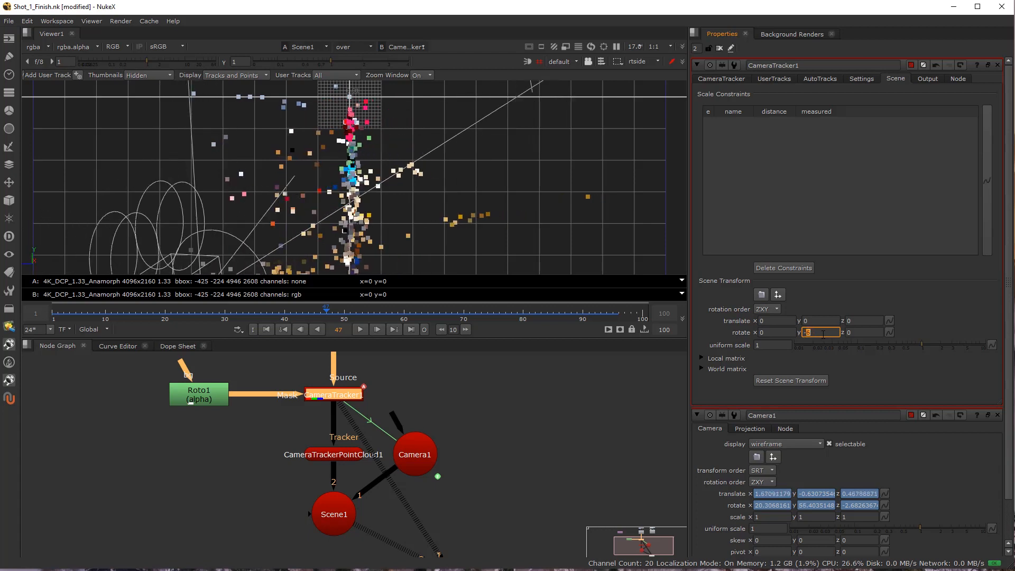
Set the scene transform's X rotation to 3 and its Z rotation to 1, judging the alignment in the side view.
left_click(766, 332)
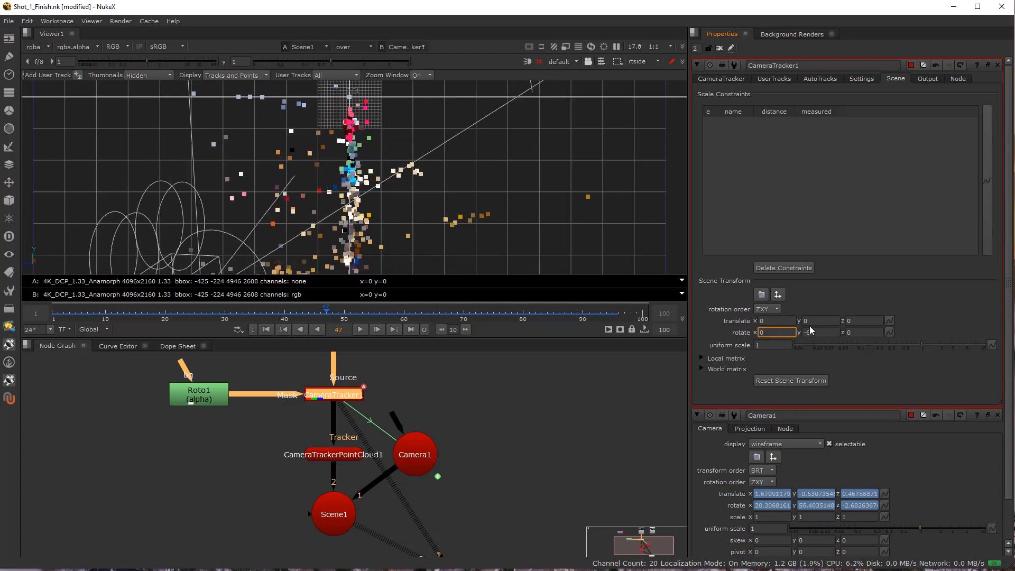
key("Up")
key("Up")
key("Up")
key("Up")
key("Up")
key("Up")
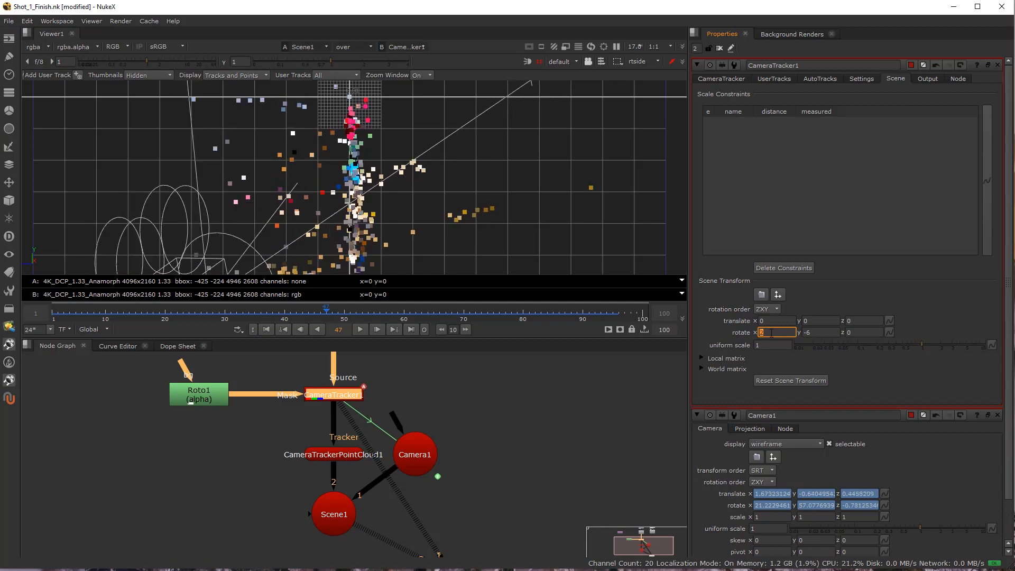
key("Up")
key("Up")
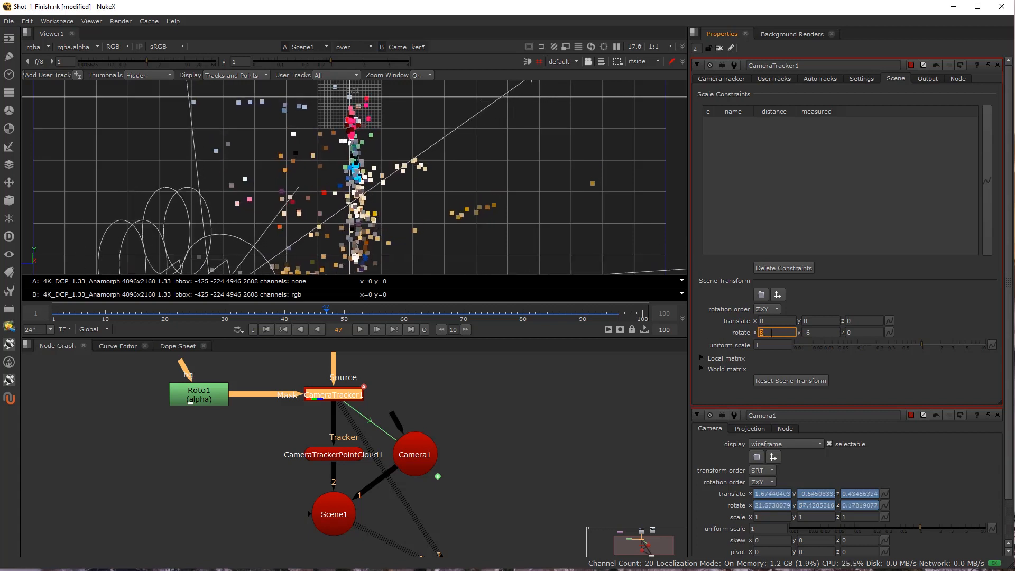
left_click(858, 333)
key("Up")
key("Up")
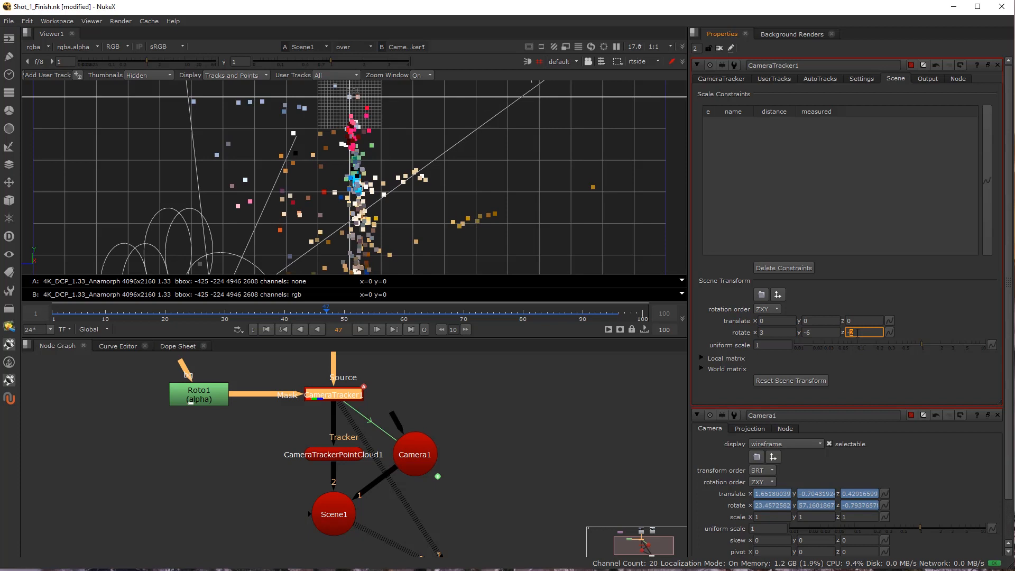
key("Down")
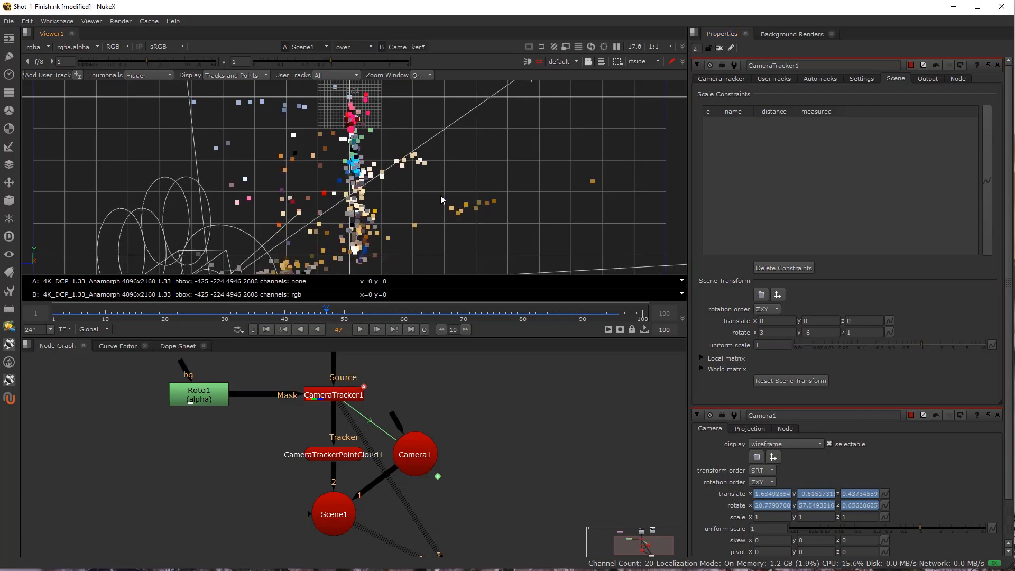
Check the point cloud in the top view and set the scene's X rotation to -3 to align the wall's points with the horizontal axis.
key("space")
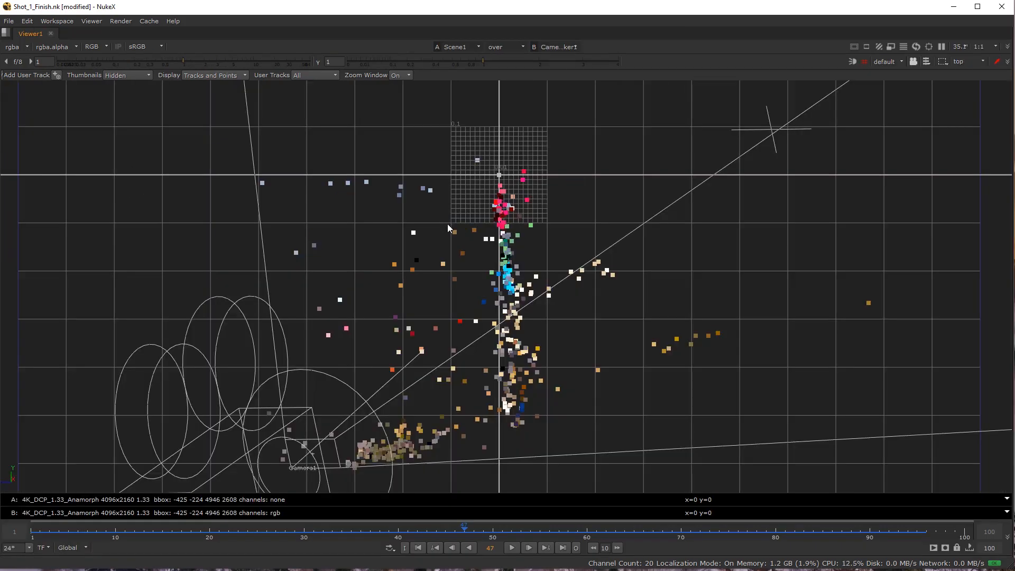
key("z")
key("space")
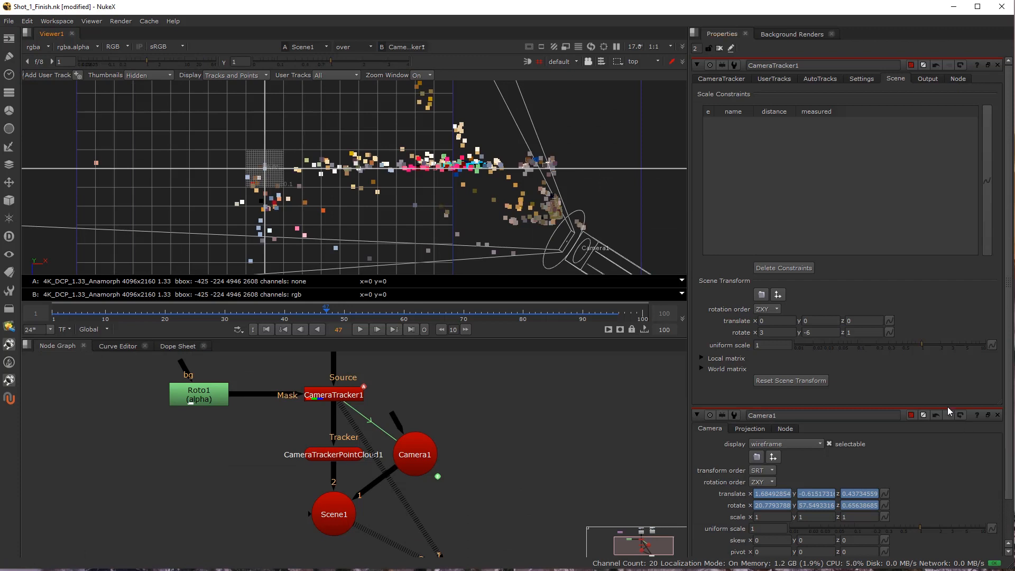
double_click(762, 333)
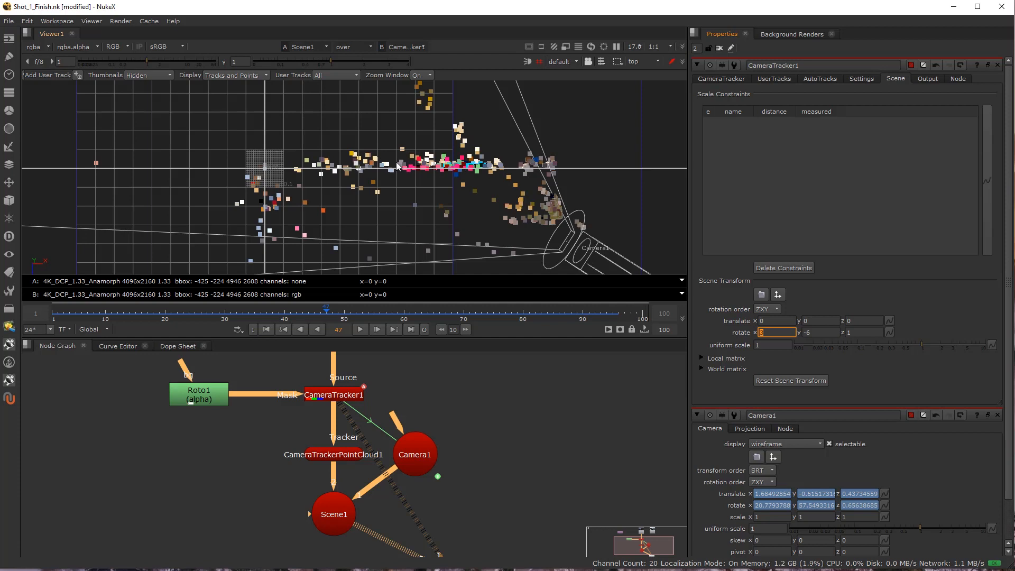
scroll(773, 332, "down", 5)
scroll(772, 332, "up", 4)
scroll(773, 332, "down", 10)
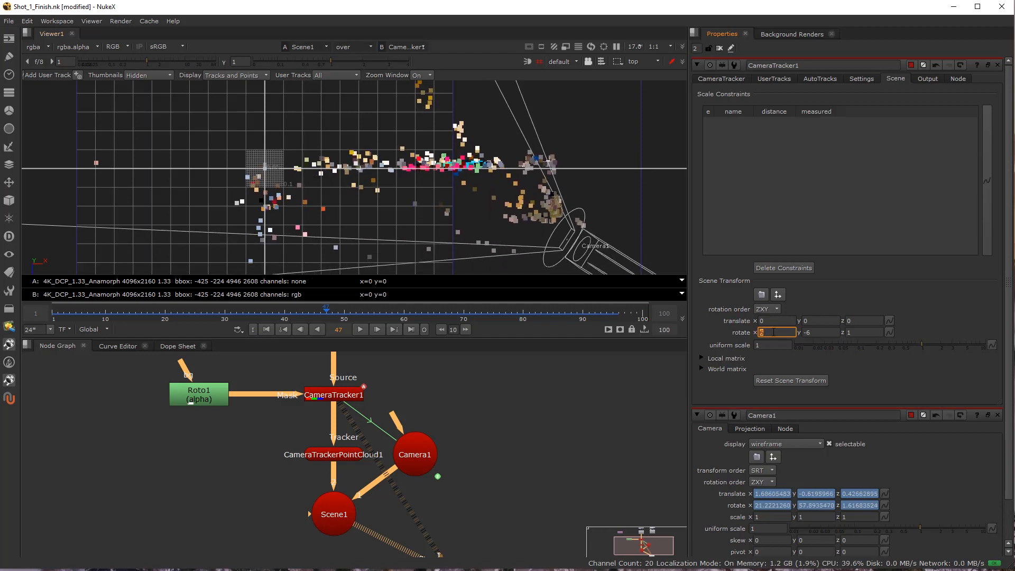
scroll(771, 332, "up", 9)
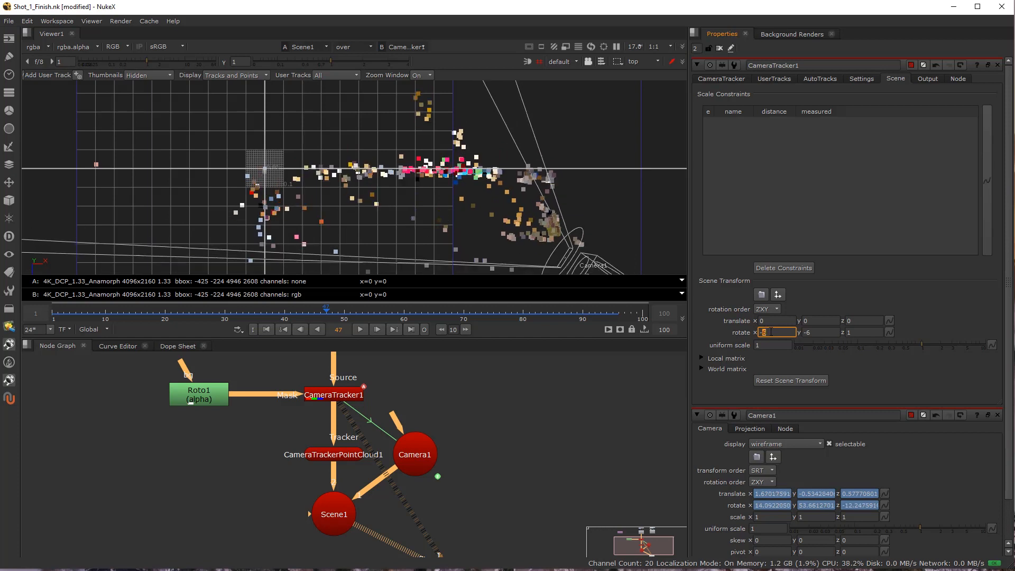
scroll(770, 332, "down", 4)
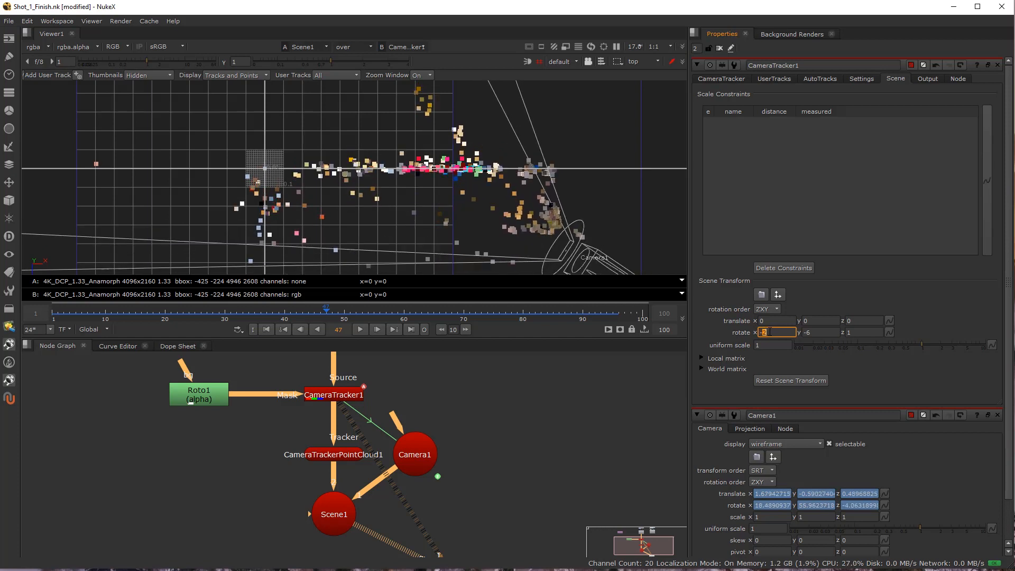
Tune the scene's Z rotation to 2, comparing the wall's points with the grid axes in the top and side views.
left_click(850, 333)
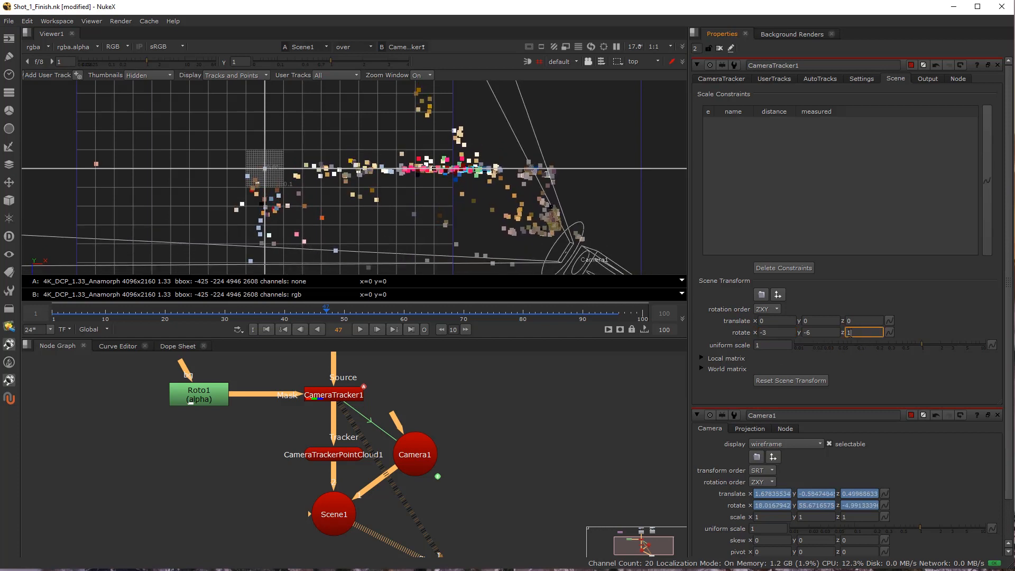
scroll(854, 333, "up", 2)
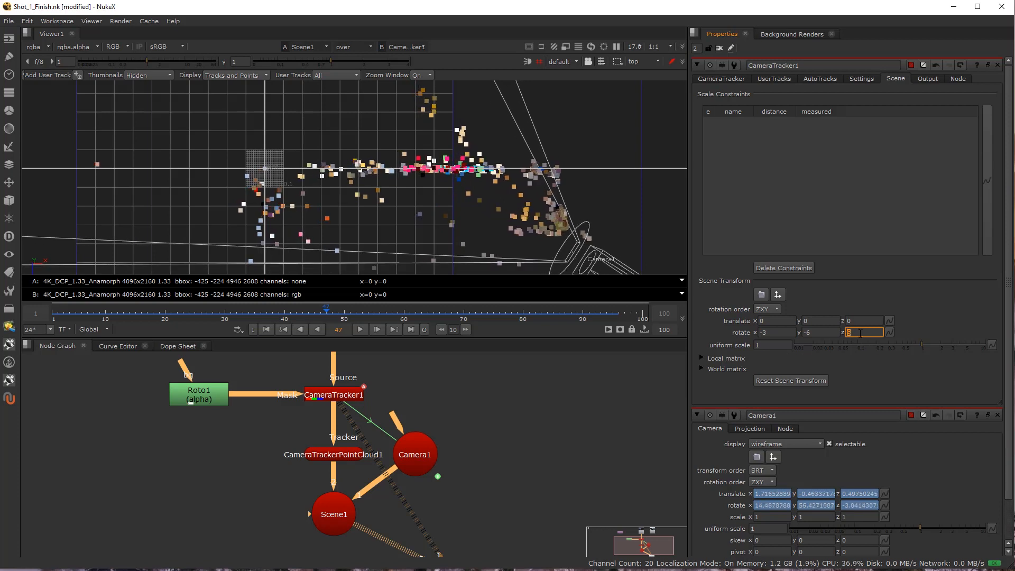
left_click(815, 334)
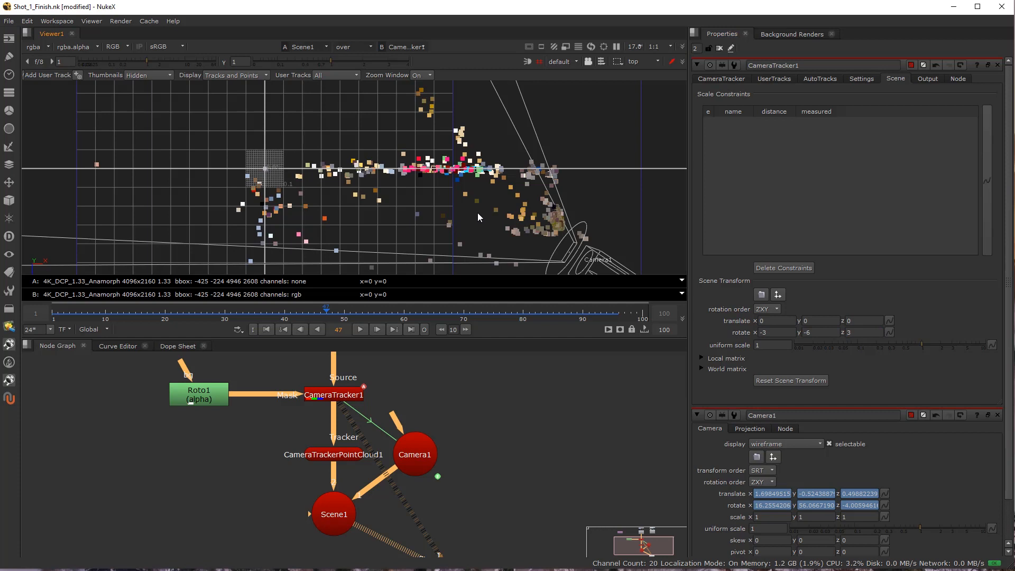
key("x")
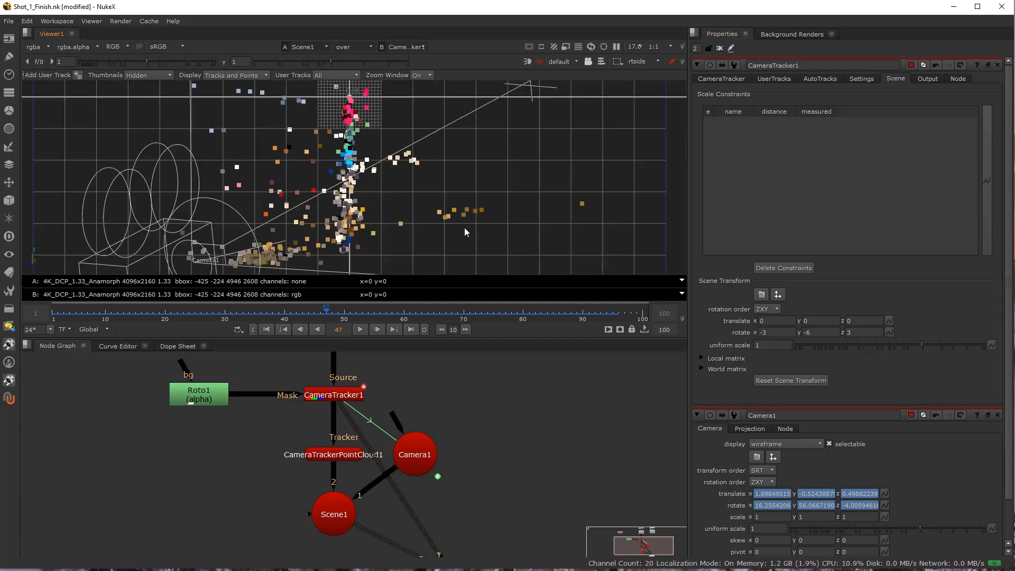
left_click_drag(414, 202, 510, 195)
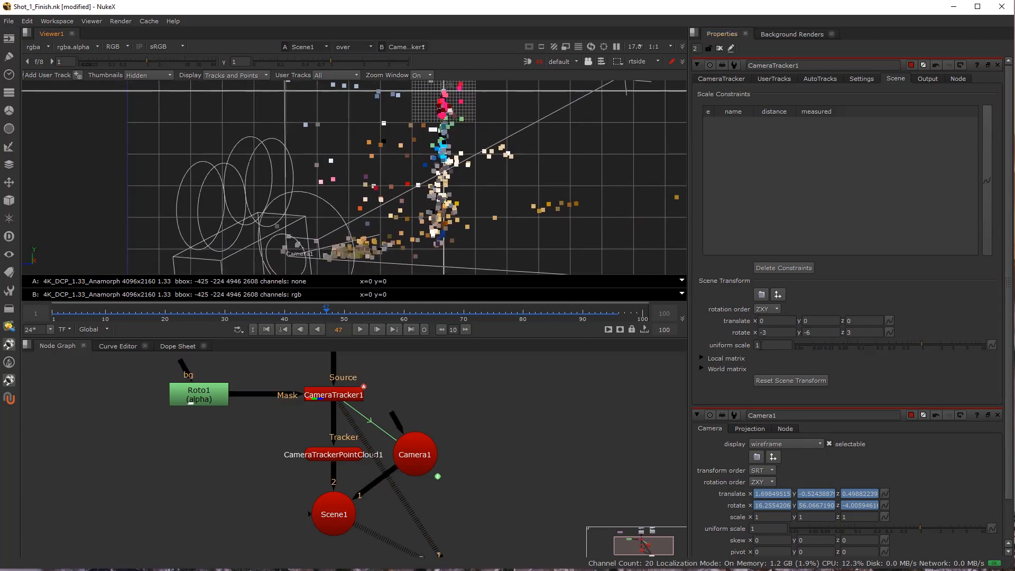
left_click(849, 332)
key("Down")
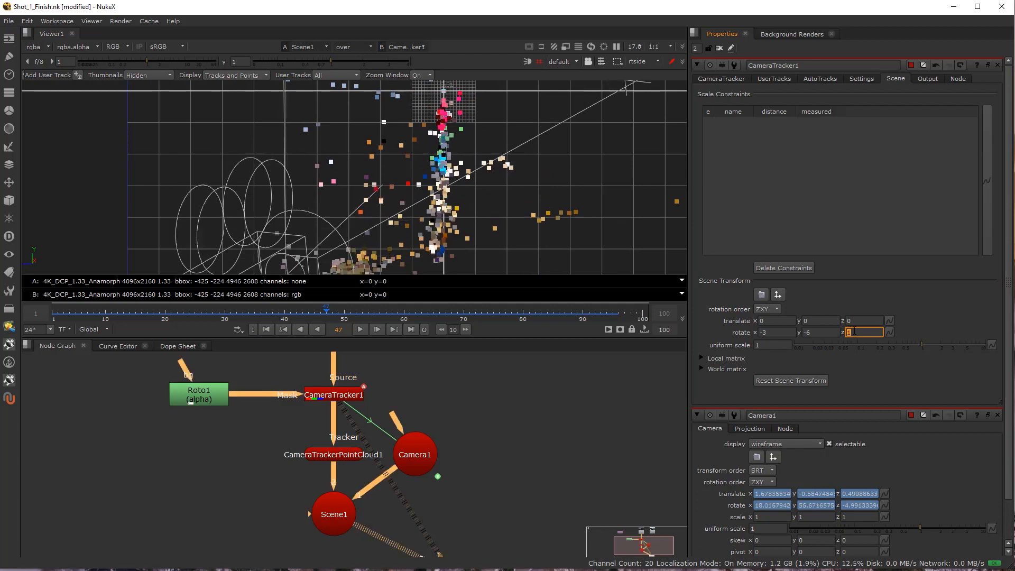
key("Up")
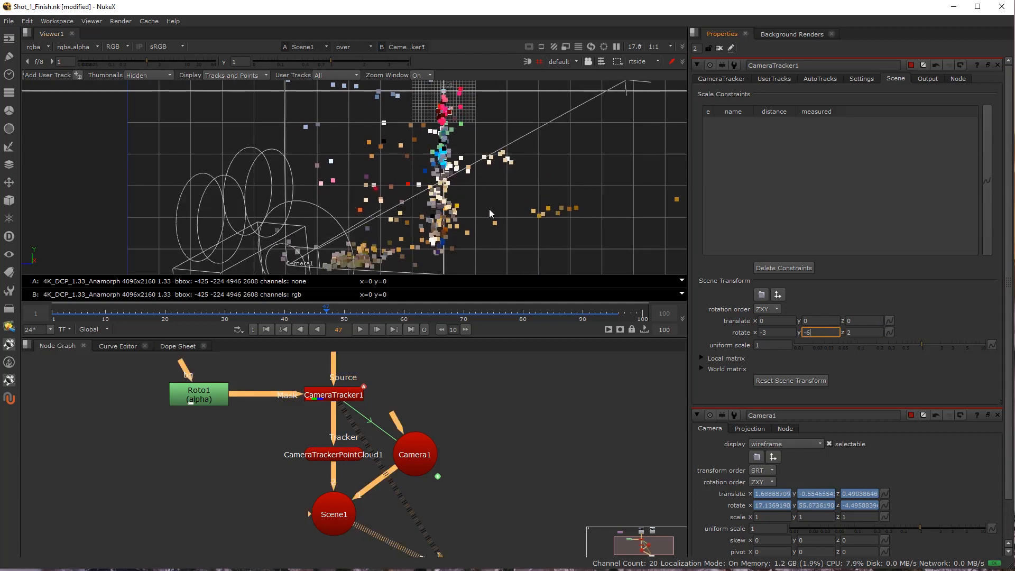
Set CameraTracker1's scene Z rotation to 10, judging the point cloud against the grid axes in the front view.
key("c")
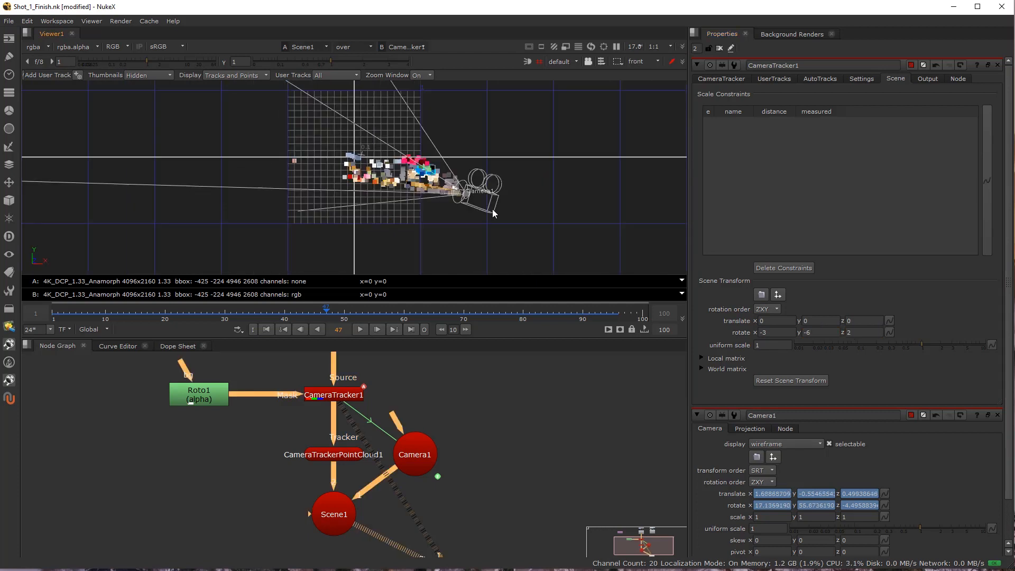
scroll(381, 163, "up", 3)
left_click_drag(381, 163, 368, 233)
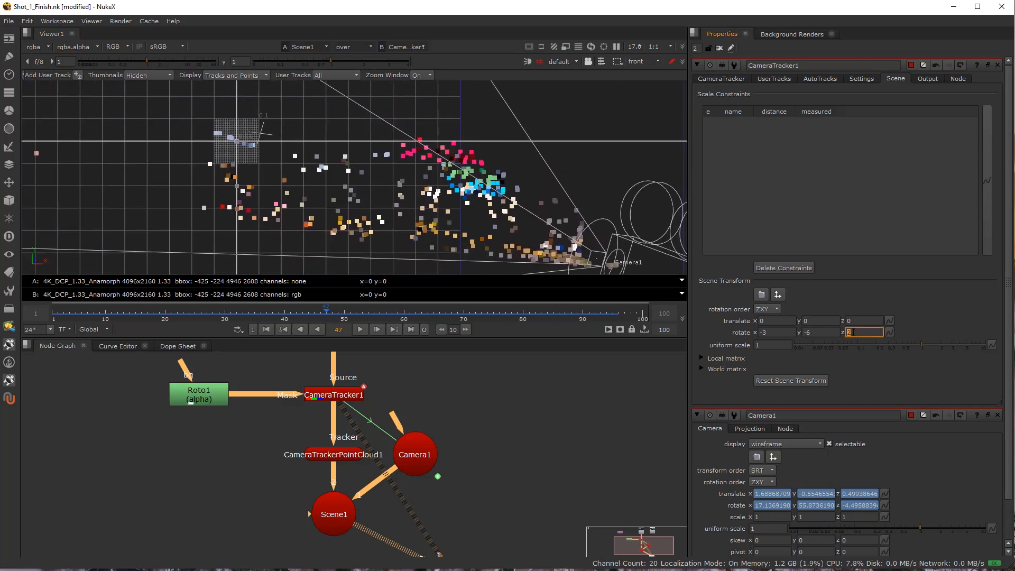
key("Down")
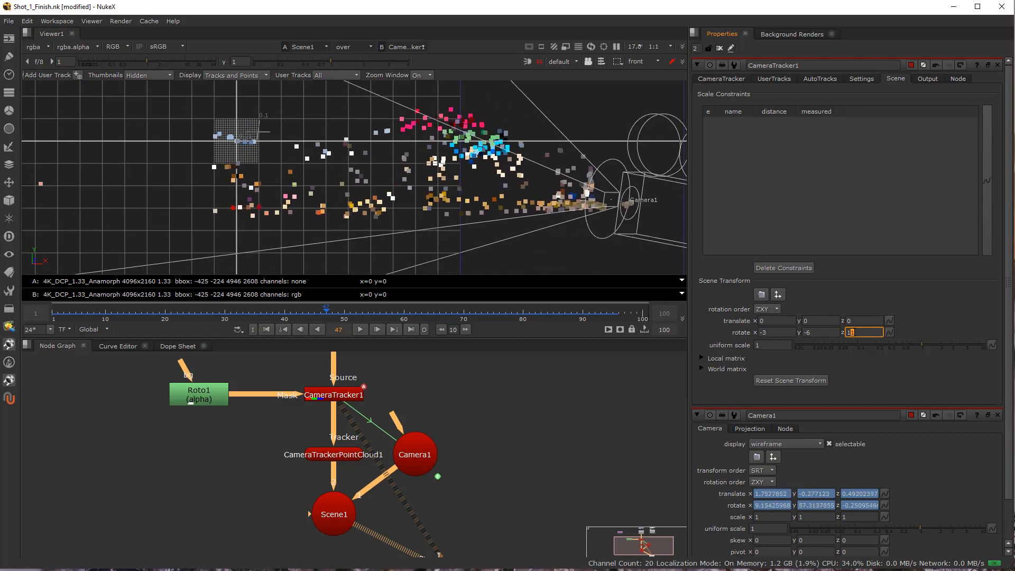
key("Down")
key("Down")
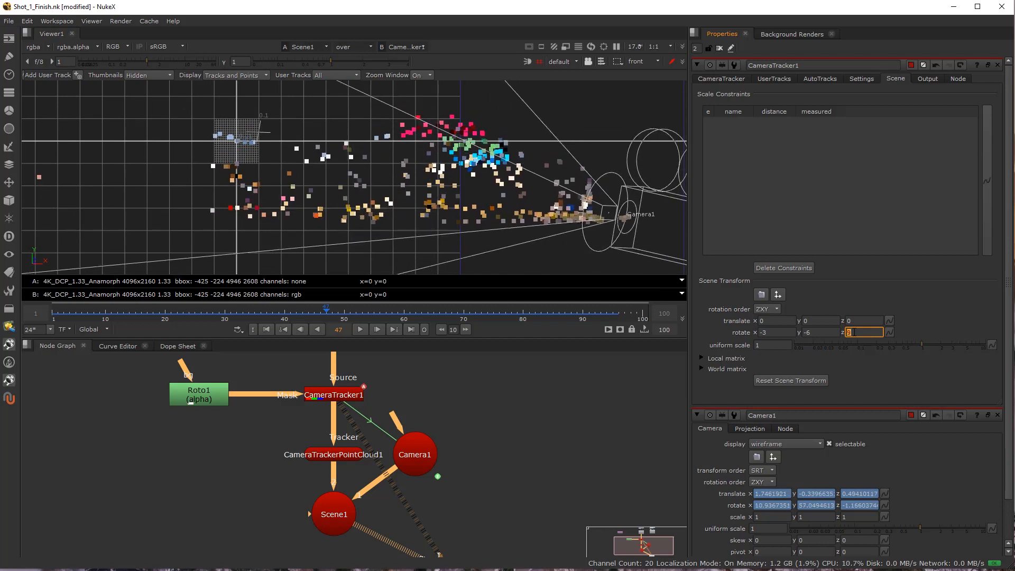
key("x")
key("c")
Set the scene's X rotation to -2, checking the alignment in the side view and against the building through Camera1.
key("x")
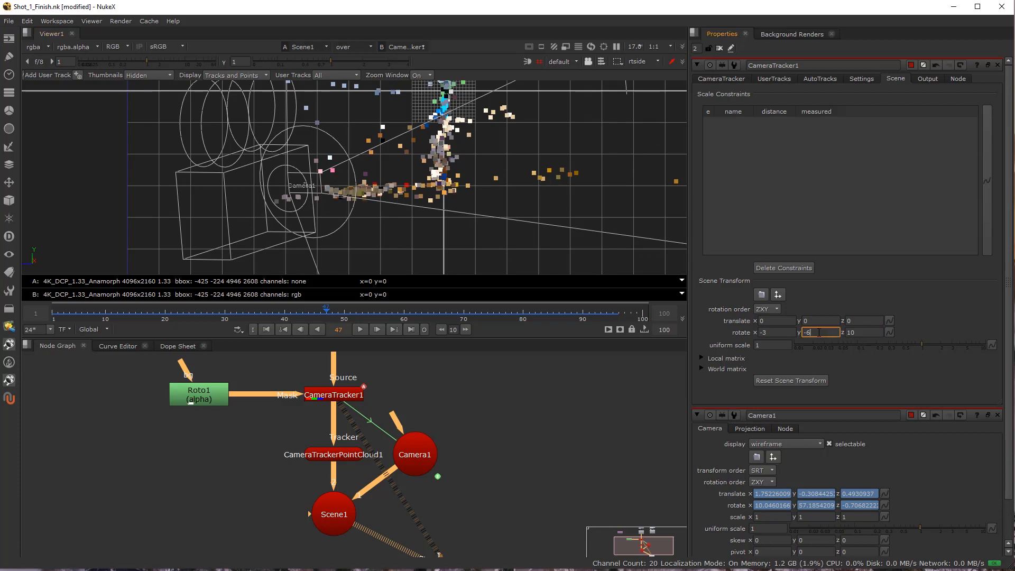
key("Down")
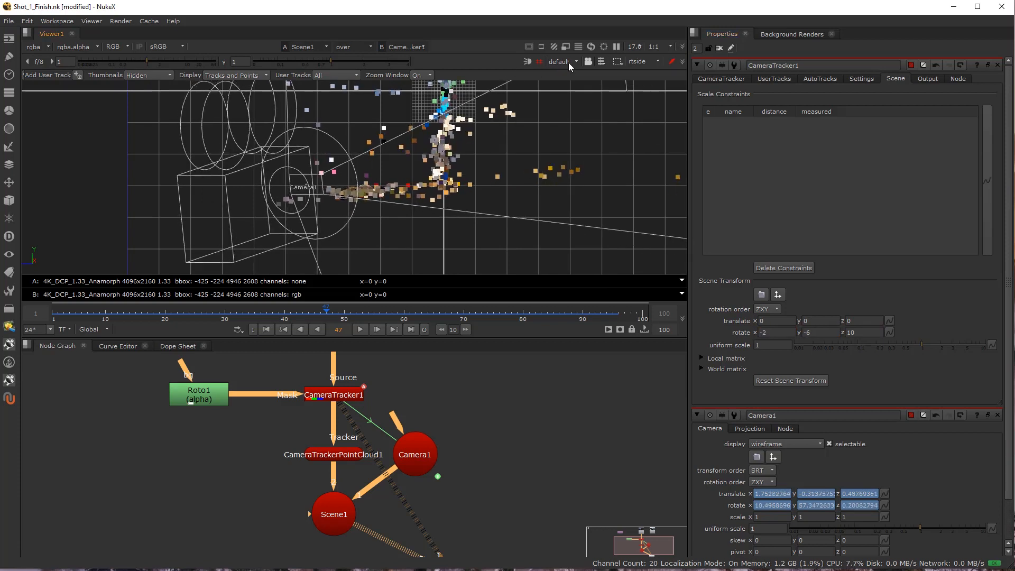
left_click(580, 84)
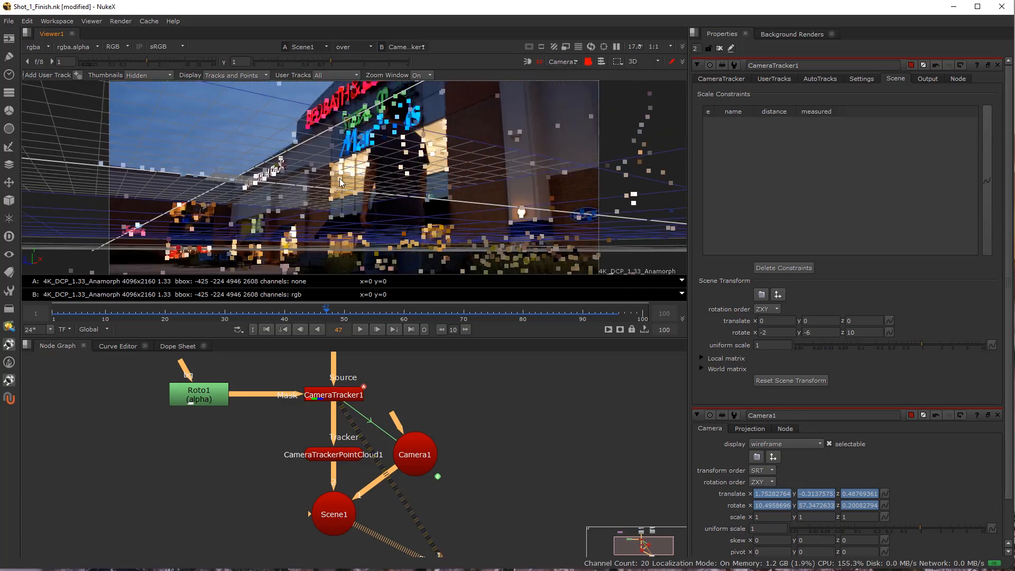
scroll(236, 183, "up", 10)
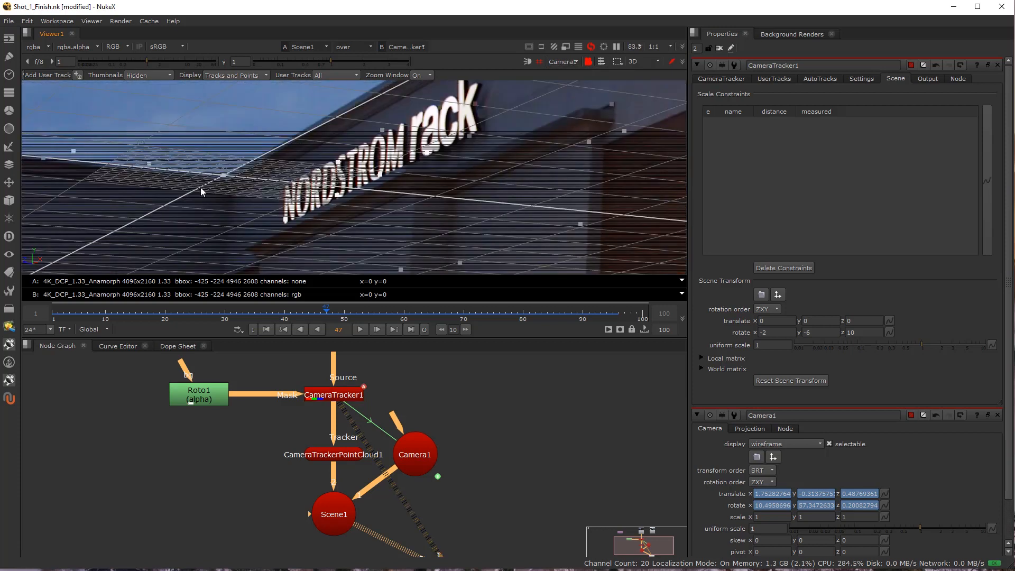
scroll(221, 176, "down", 6)
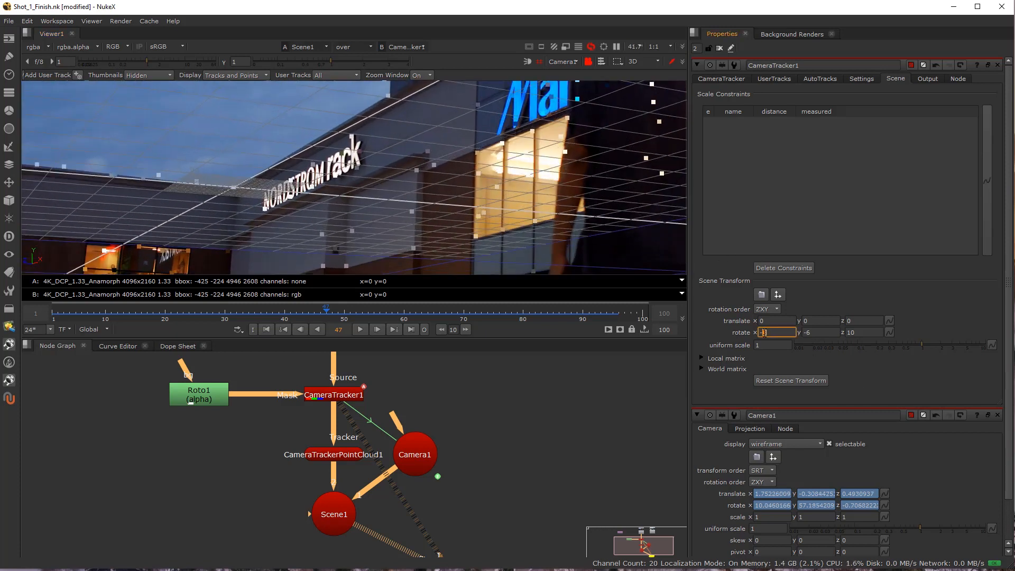
key("Up")
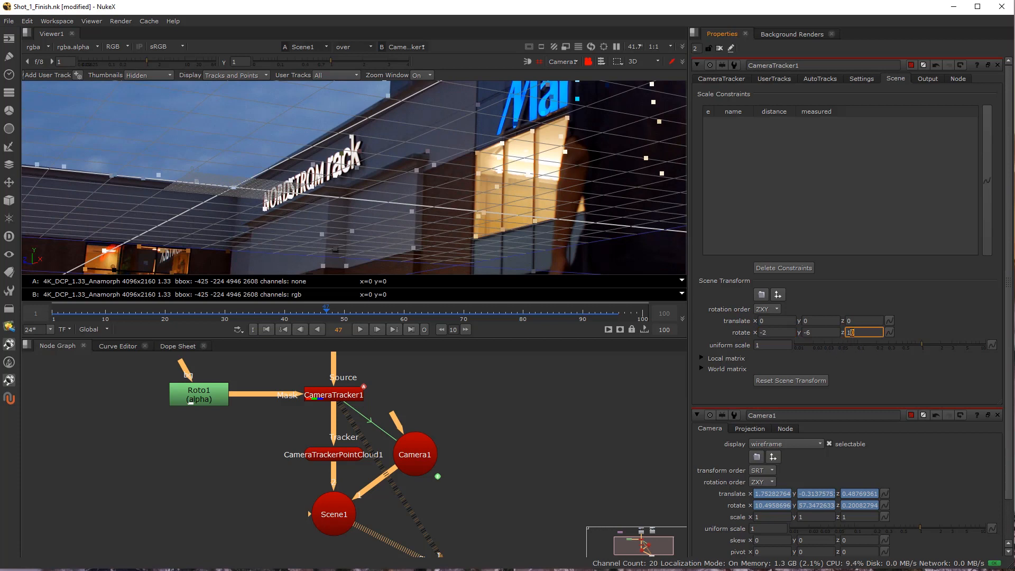
Set the scene's Z rotation to 9, comparing the axis lines with the building's roof edges through Camera1.
key("Down")
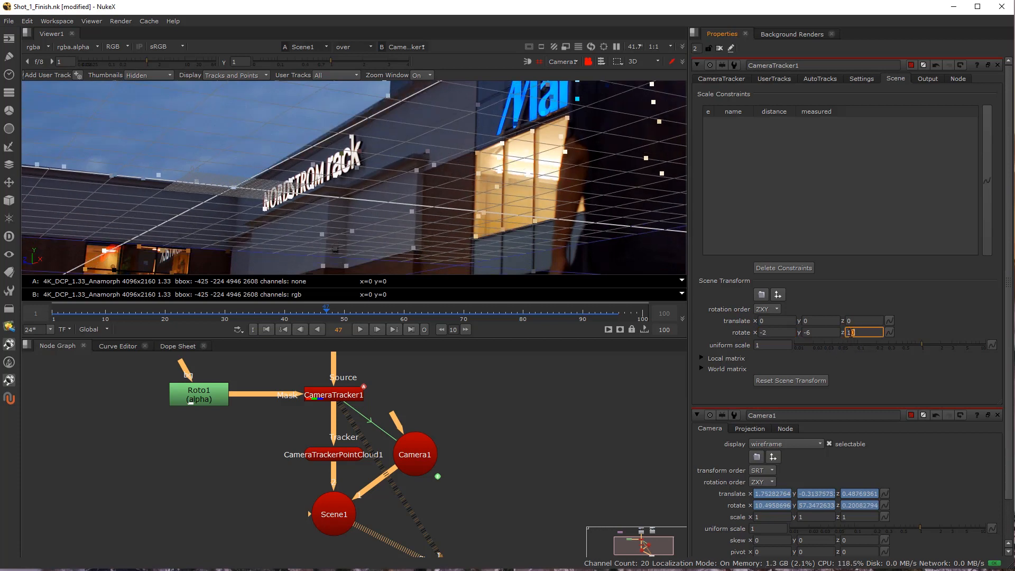
scroll(208, 215, "down", 5)
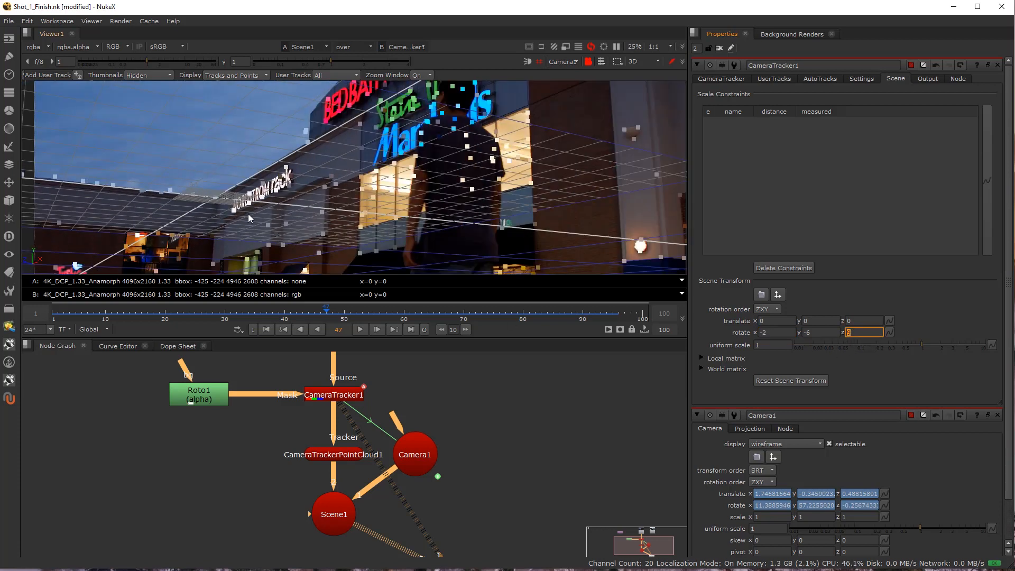
left_click_drag(296, 188, 284, 197)
scroll(294, 194, "up", 2)
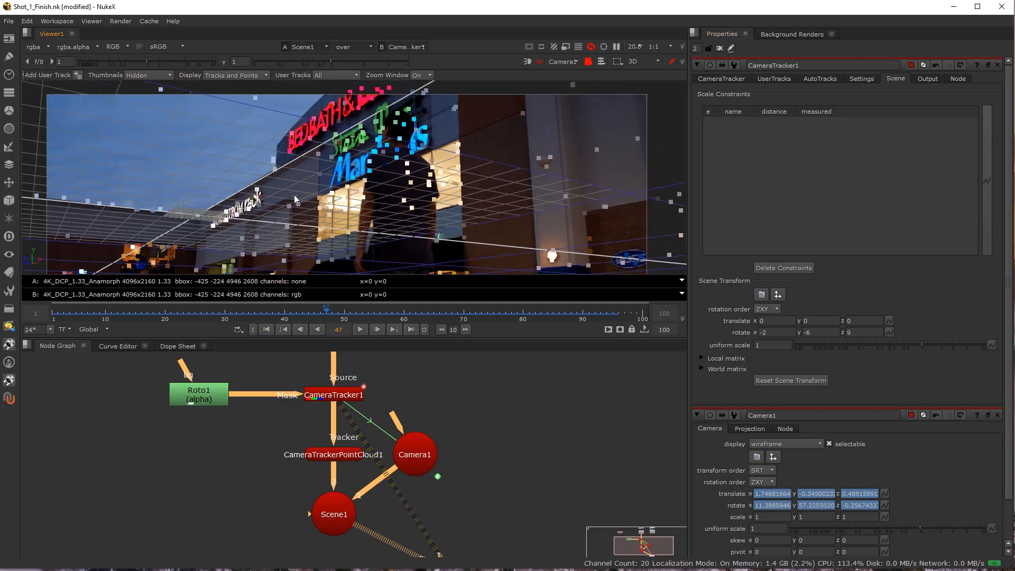
Scrub and play the shot through Camera1, enlarging the viewer, to check how the grid and points follow the building.
left_click_drag(220, 313, 105, 313)
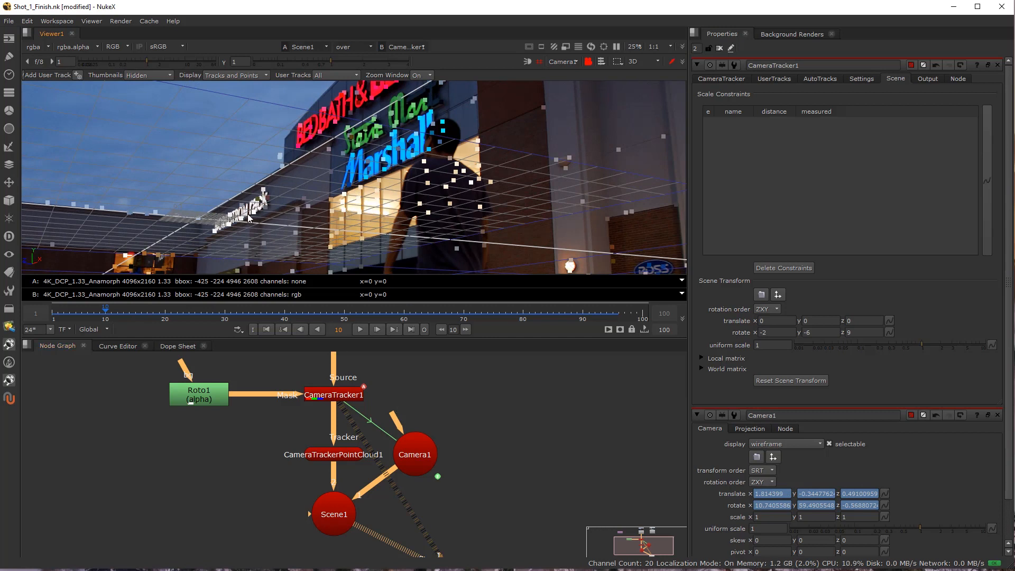
left_click_drag(267, 320, 405, 313)
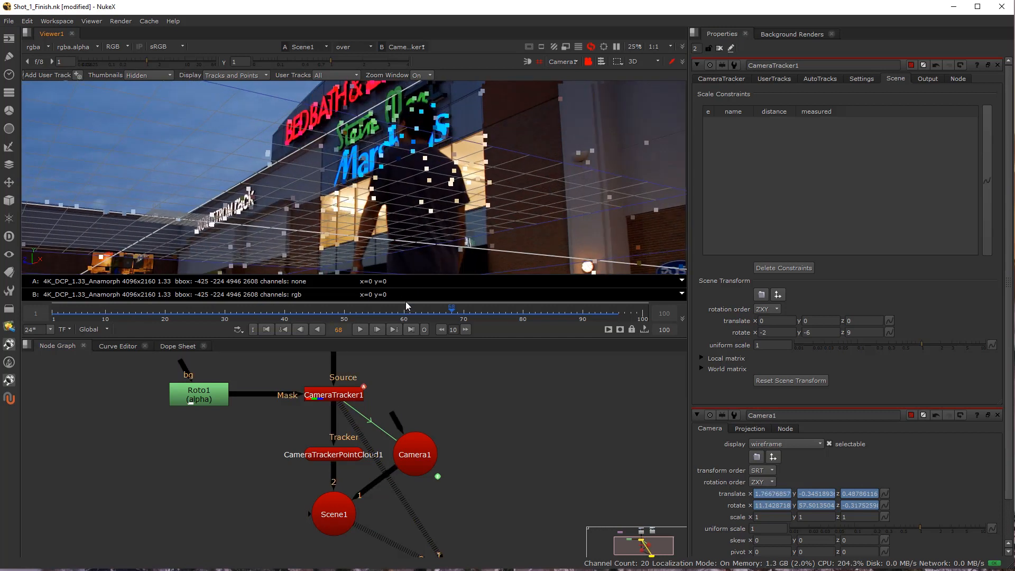
key("space")
key("f")
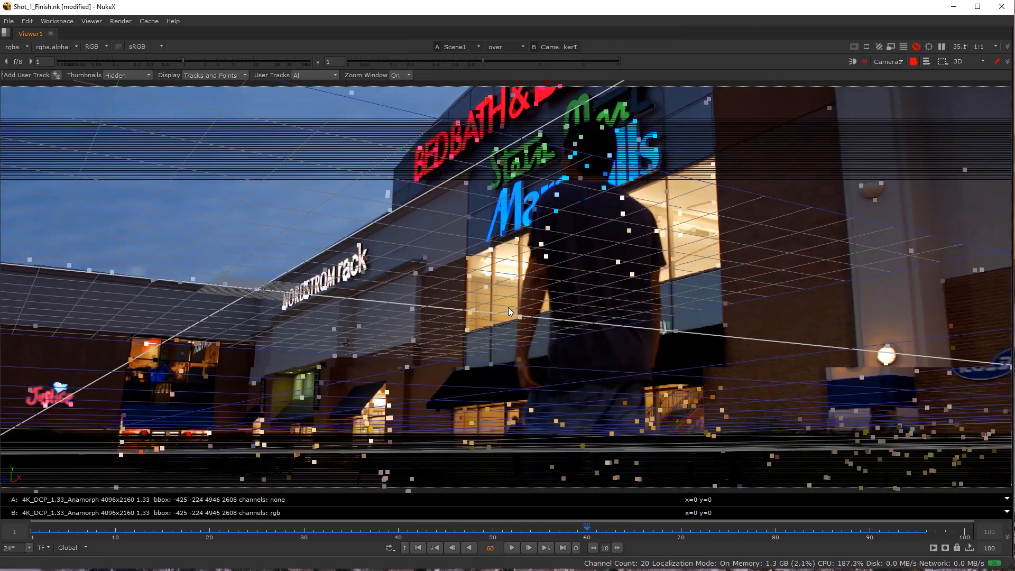
scroll(481, 306, "down", 2)
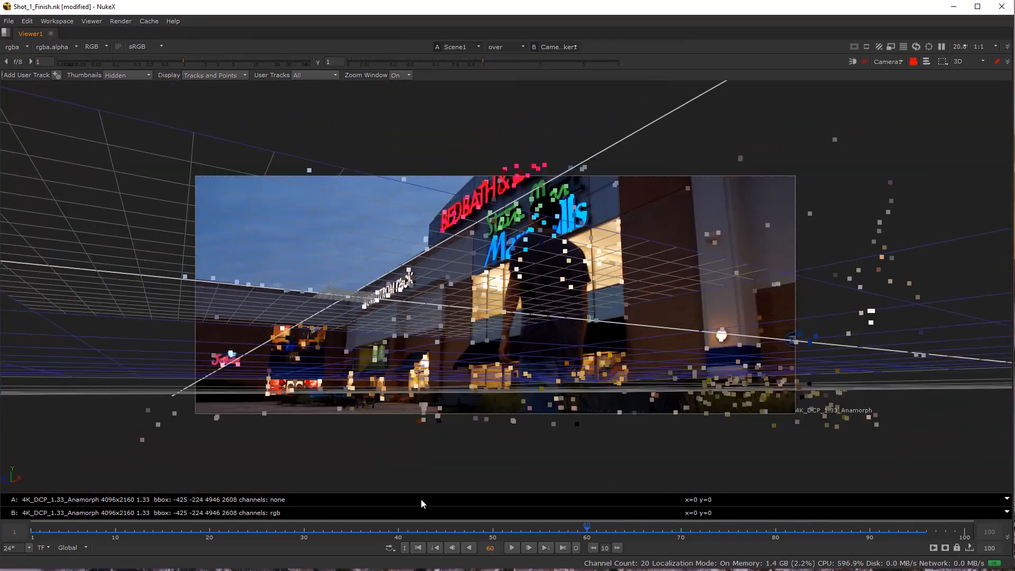
left_click(414, 531)
left_click_drag(590, 537, 813, 539)
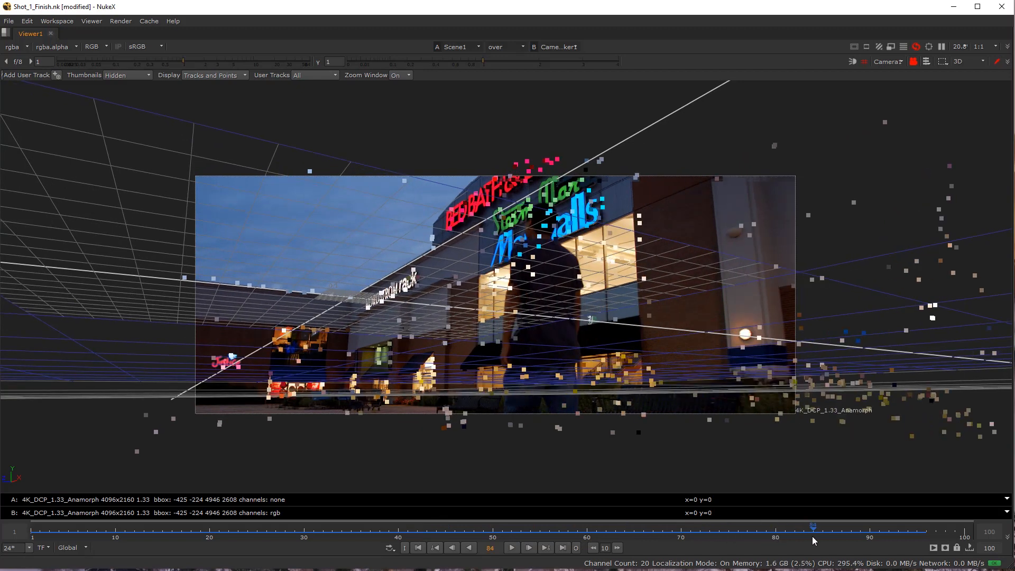
left_click(513, 548)
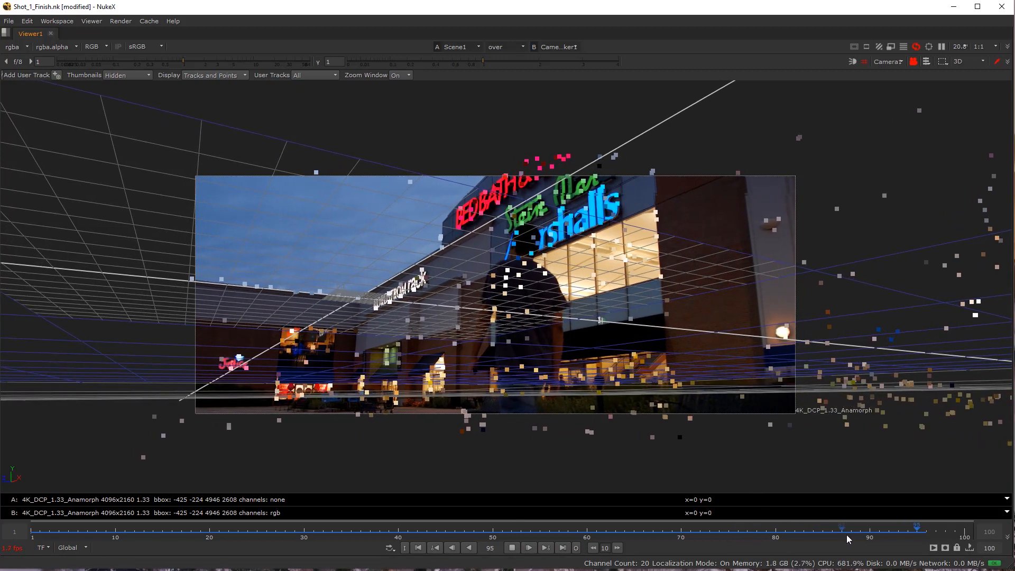
left_click(877, 531)
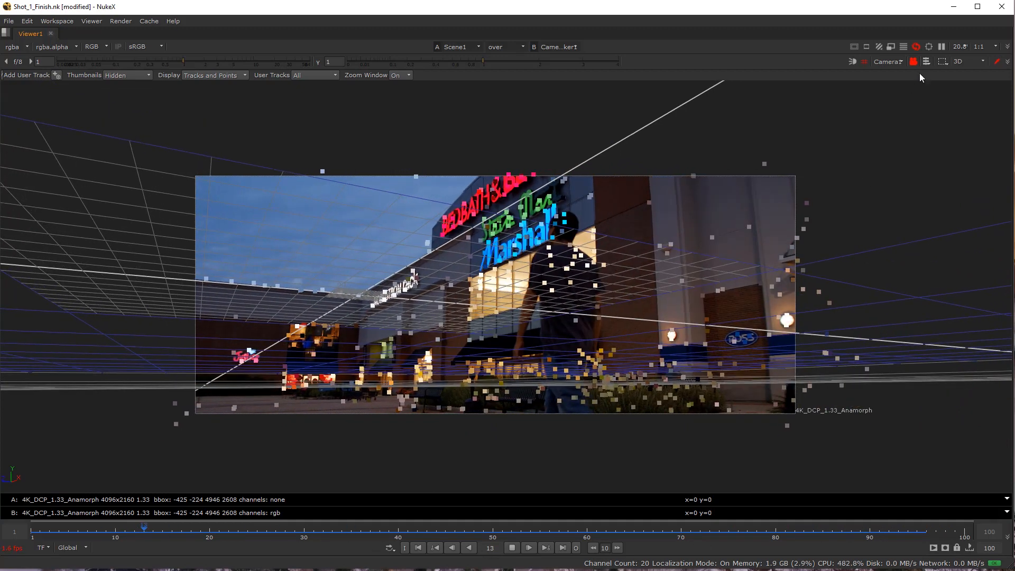
Lower the viewer's downscale ratio to 1:2 and on to 1:4 for lighter playback of the shot.
left_click(975, 47)
left_click(986, 69)
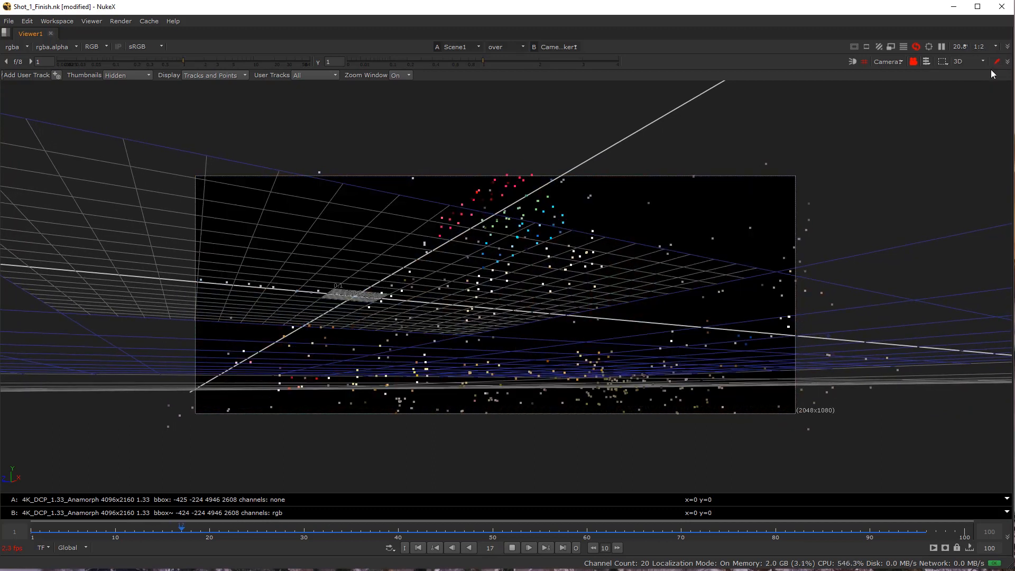
left_click(979, 47)
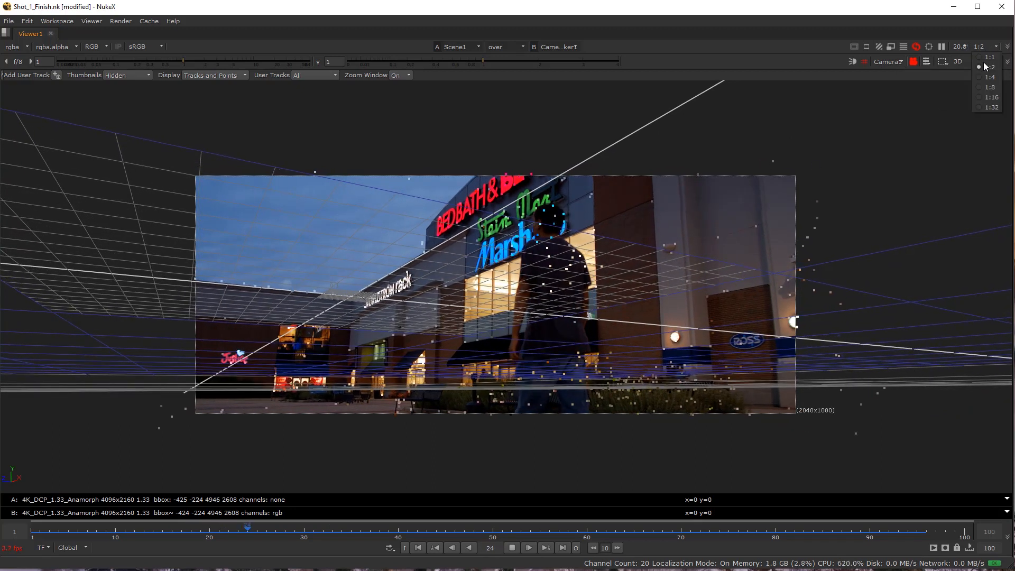
left_click(990, 78)
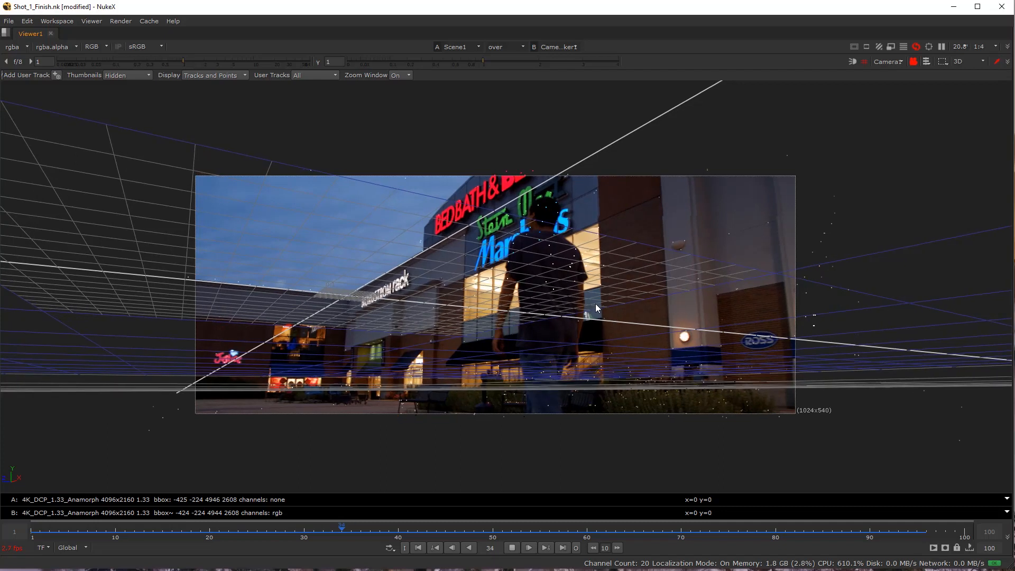
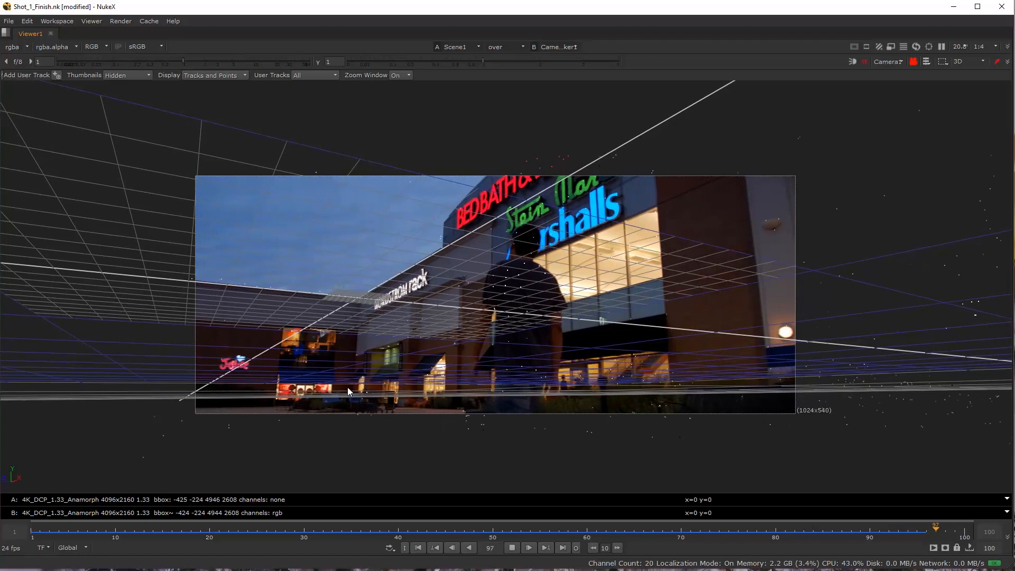
Stop playback, restore the full workspace layout, and add a ModelBuilder node just above Viewer1.
left_click(512, 549)
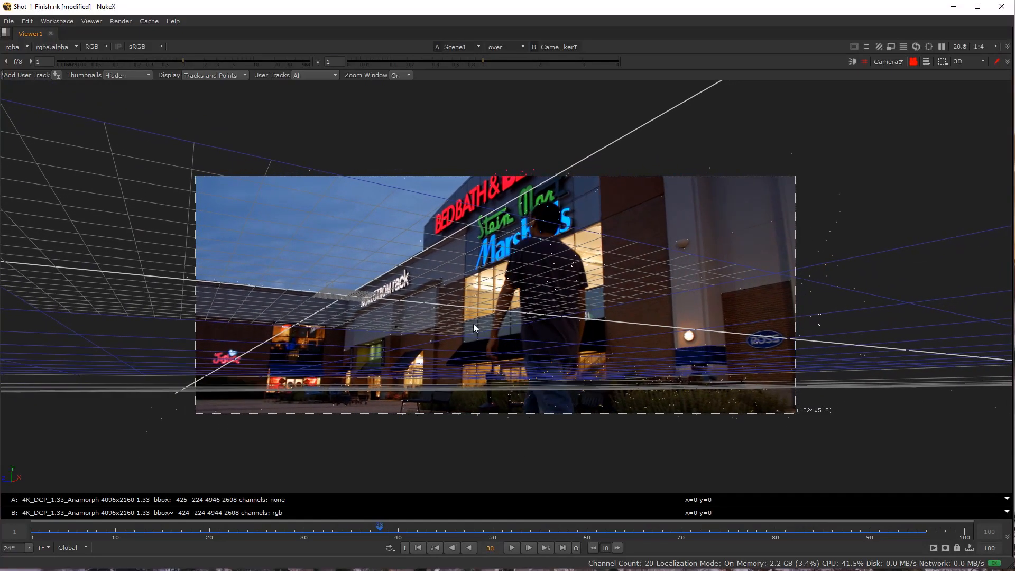
key("space")
scroll(398, 198, "down", 5)
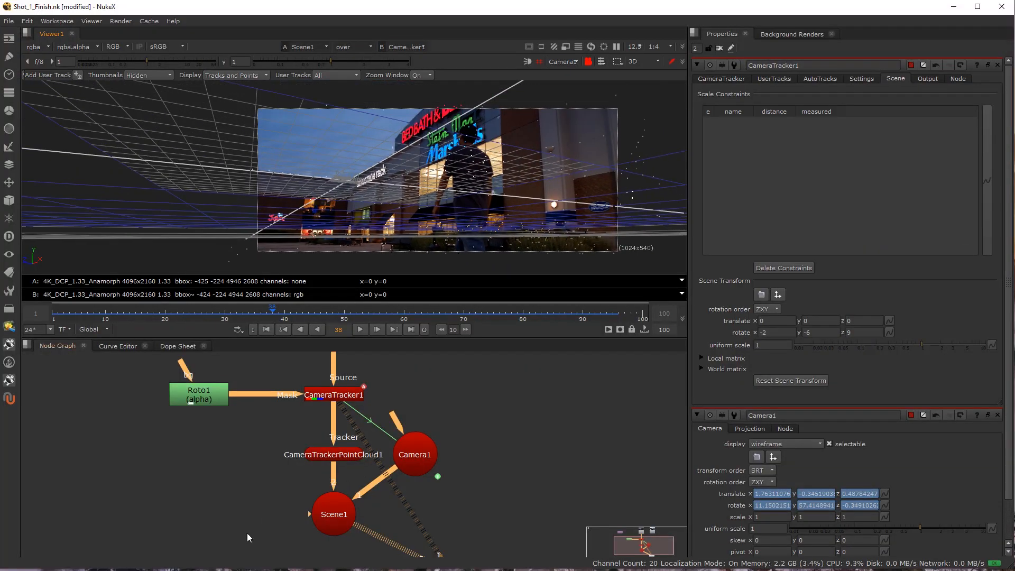
left_click_drag(246, 533, 248, 500)
key("Tab")
type("model")
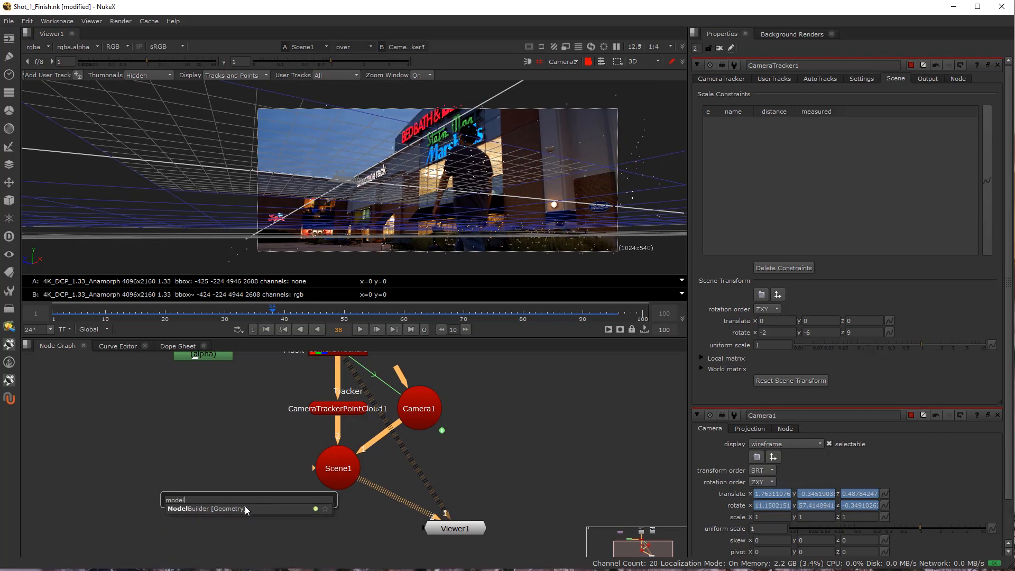
left_click(246, 506)
left_click_drag(265, 503, 474, 484)
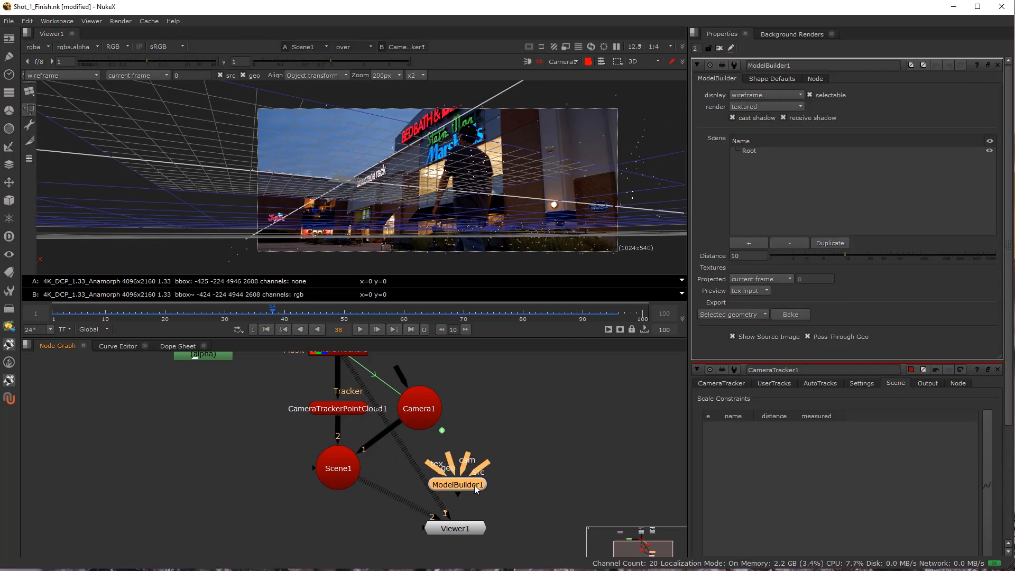
Connect ModelBuilder1's cam input to Camera1 and its src input to CameraTracker1.
scroll(474, 484, "up", 2)
left_click_drag(440, 451, 411, 385)
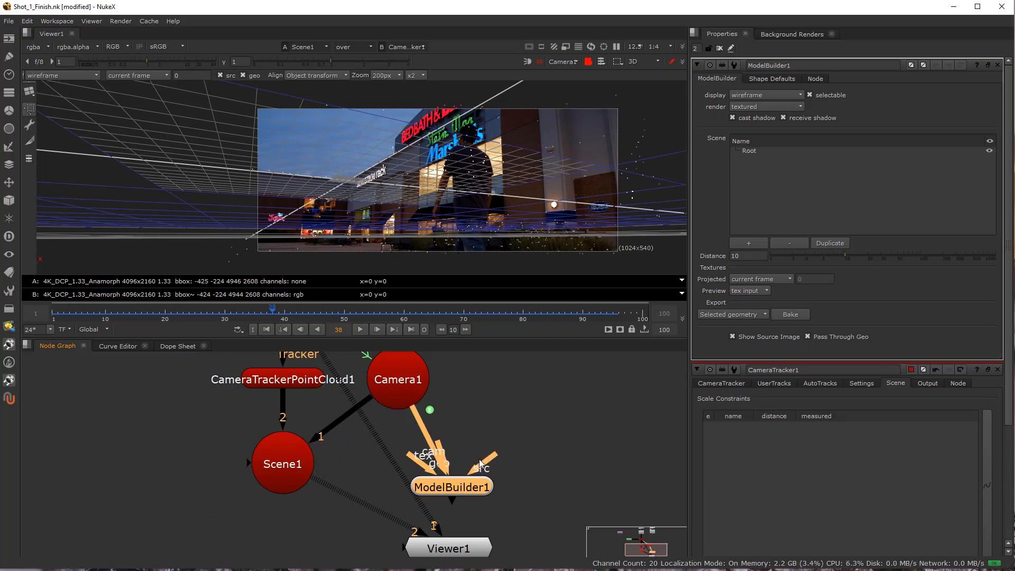
left_click_drag(483, 469, 482, 510)
left_click_drag(406, 423, 261, 387)
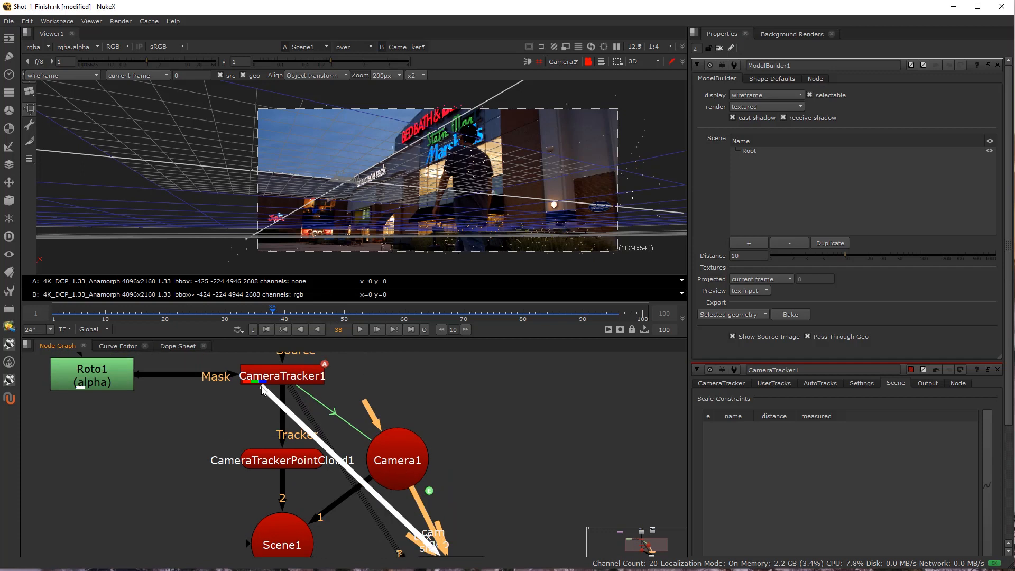
left_click_drag(394, 464, 440, 475)
View ModelBuilder1 on its own through Camera1, with the A/B comparison off and the 3D grid hidden.
key("3")
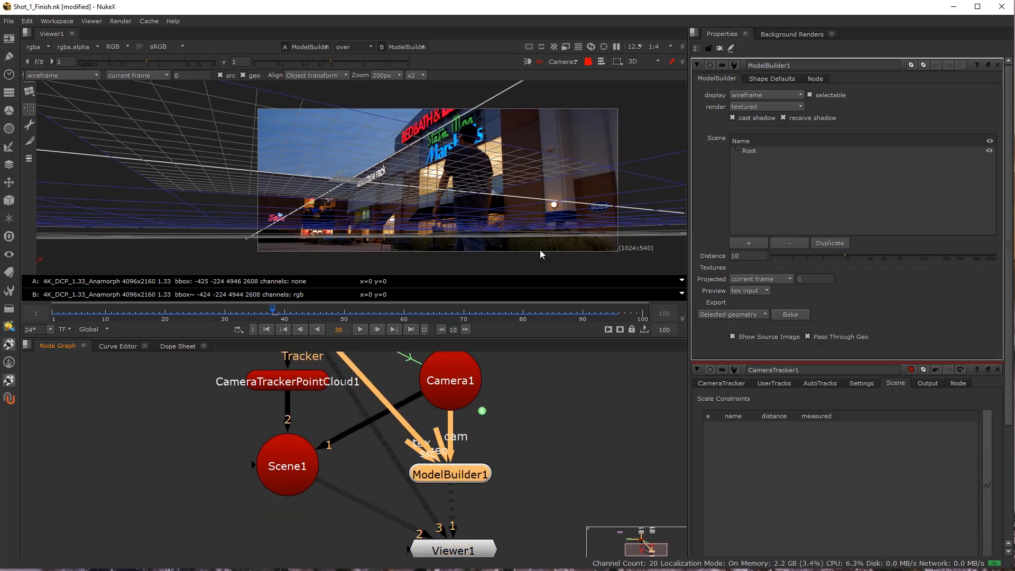
left_click(346, 46)
left_click(363, 56)
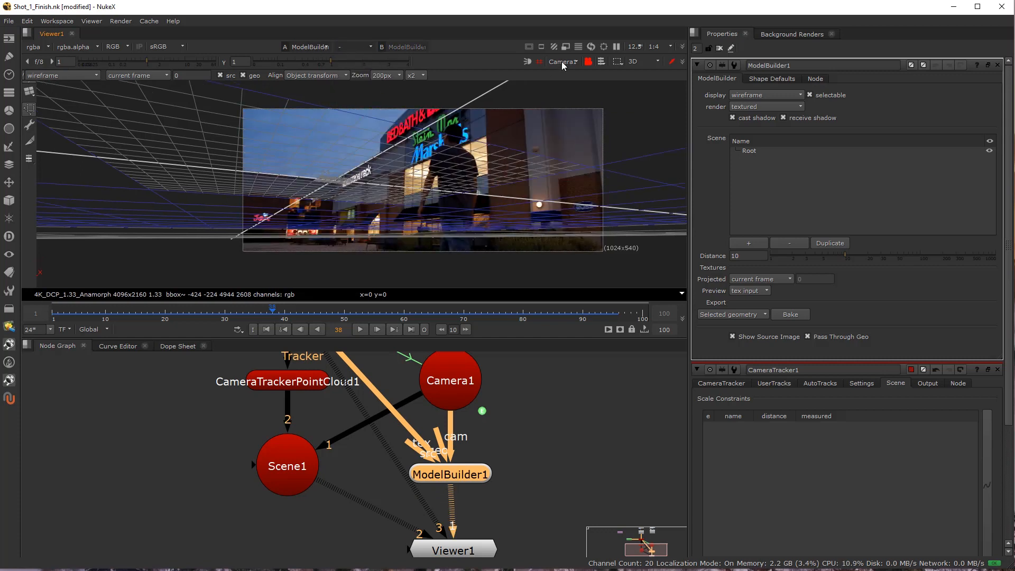
left_click(576, 84)
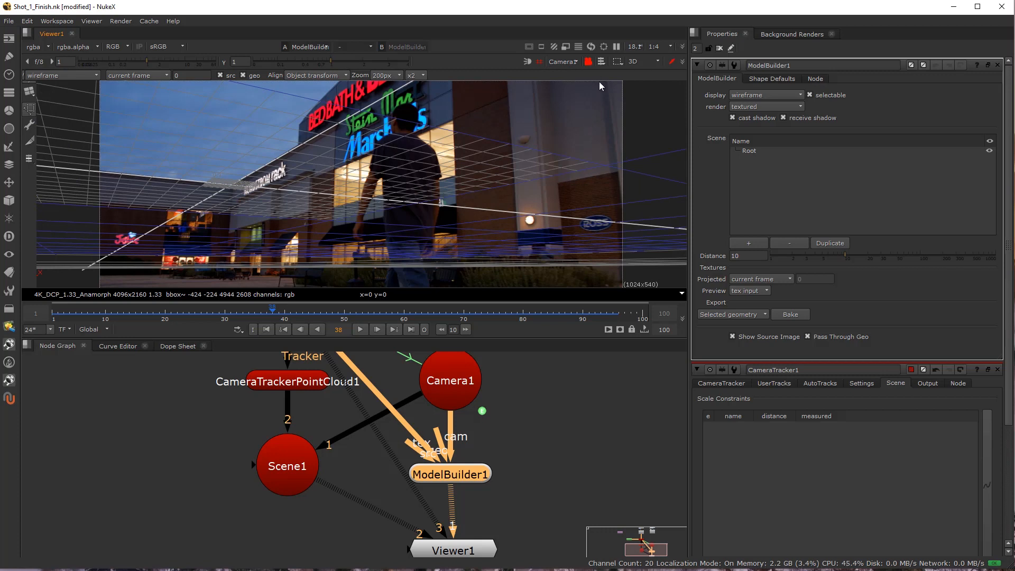
left_click(538, 62)
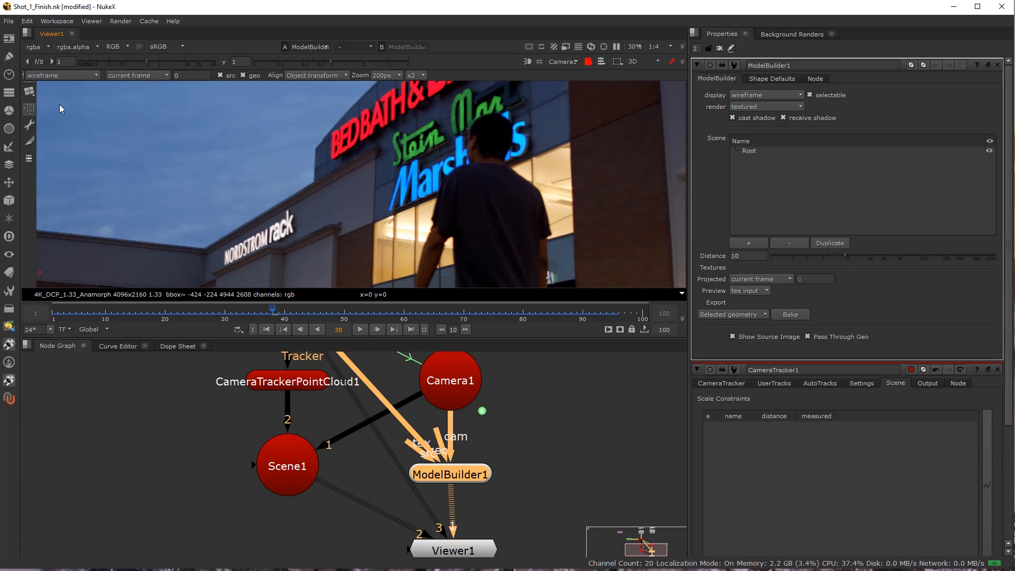
Add a Card shape in ModelBuilder1, placing it over the store signs on the building.
left_click(30, 93)
left_click(29, 93)
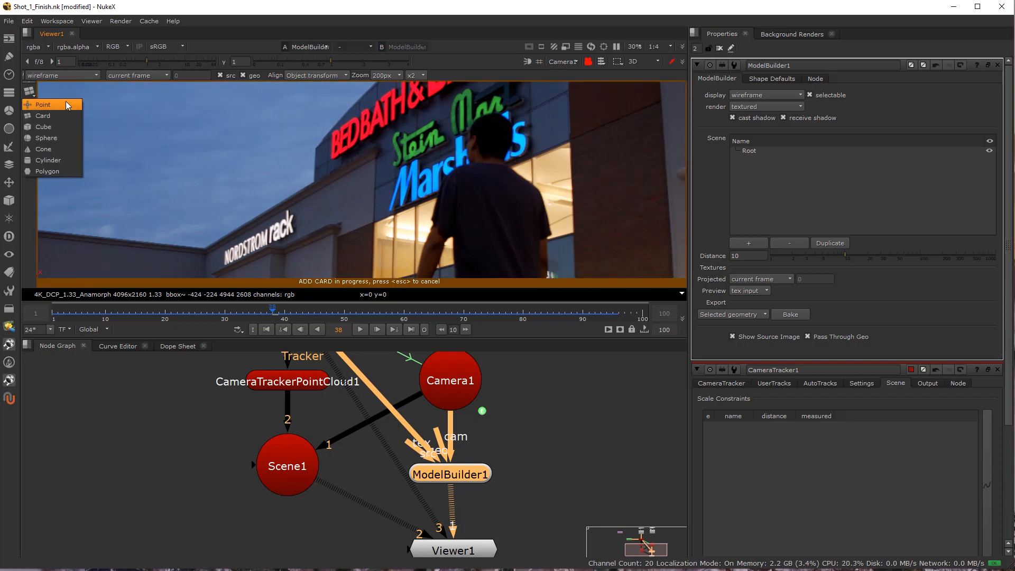
left_click(65, 117)
left_click(405, 147)
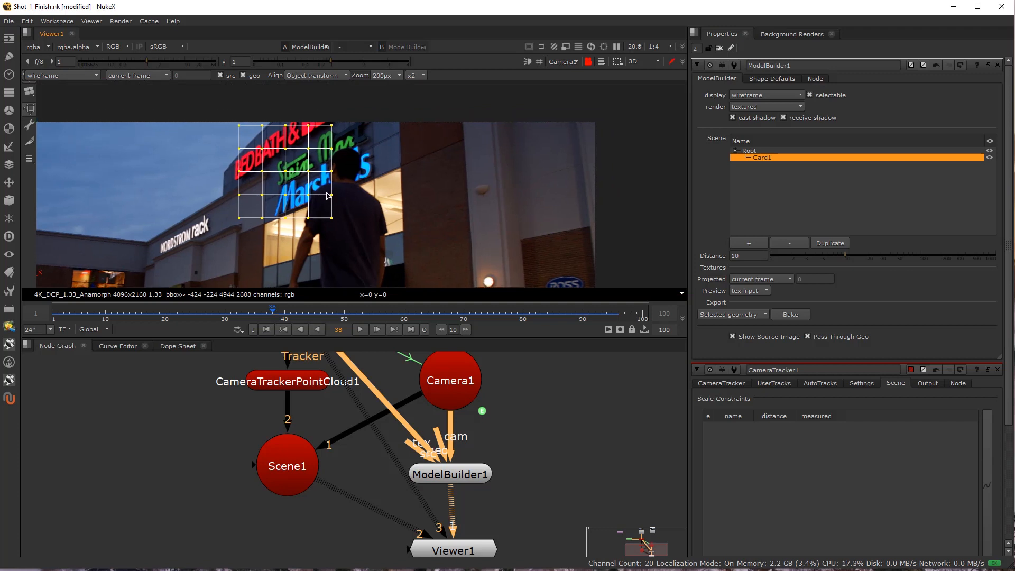
Enlarge the viewer and align the card's two upper corners with the upper corners of the lit window below the Marshalls sign.
key("space")
scroll(411, 208, "up", 2)
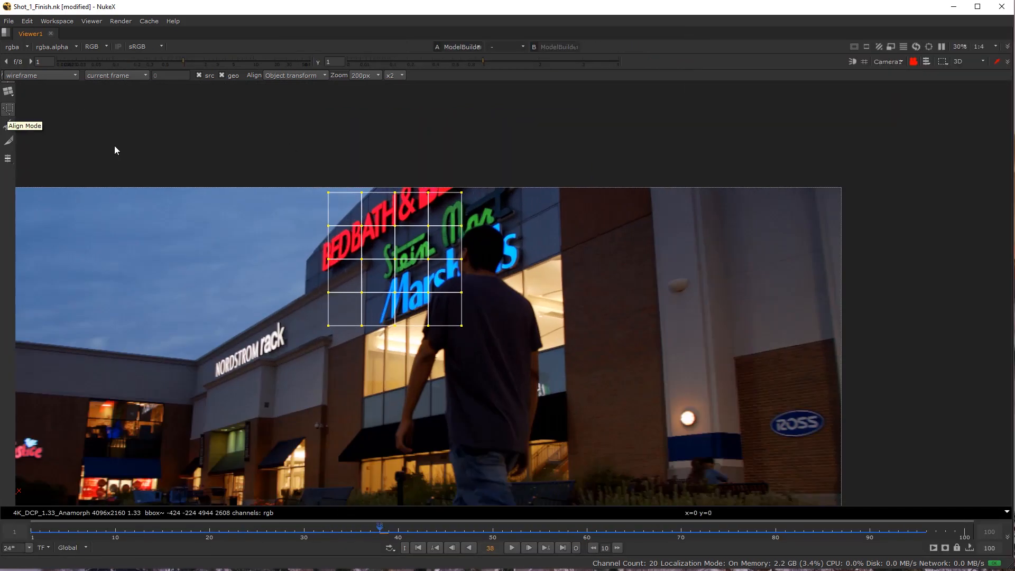
left_click_drag(460, 197, 581, 246)
scroll(564, 249, "up", 6)
scroll(564, 257, "up", 3)
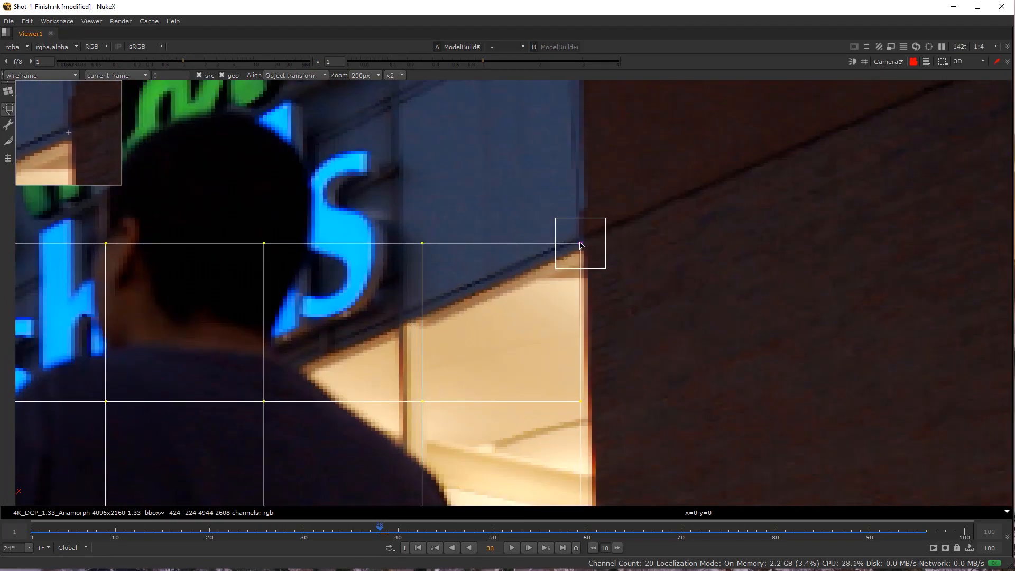
scroll(581, 246, "down", 3)
left_click_drag(448, 178, 272, 406)
scroll(331, 393, "down", 3)
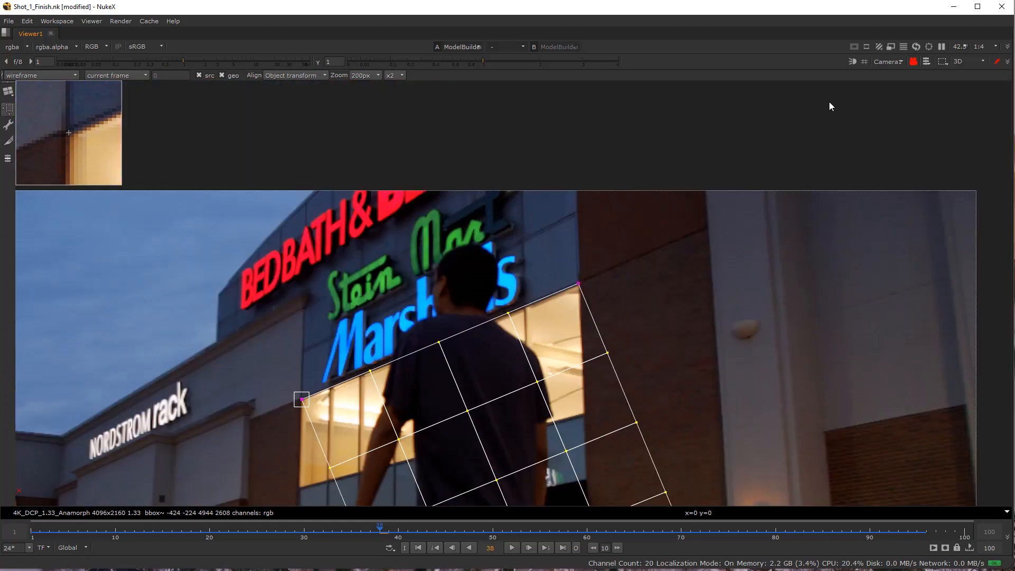
Align the card's two lower corners with the bottom corners of the window, where it meets the black awning.
left_click_drag(503, 272, 488, 109)
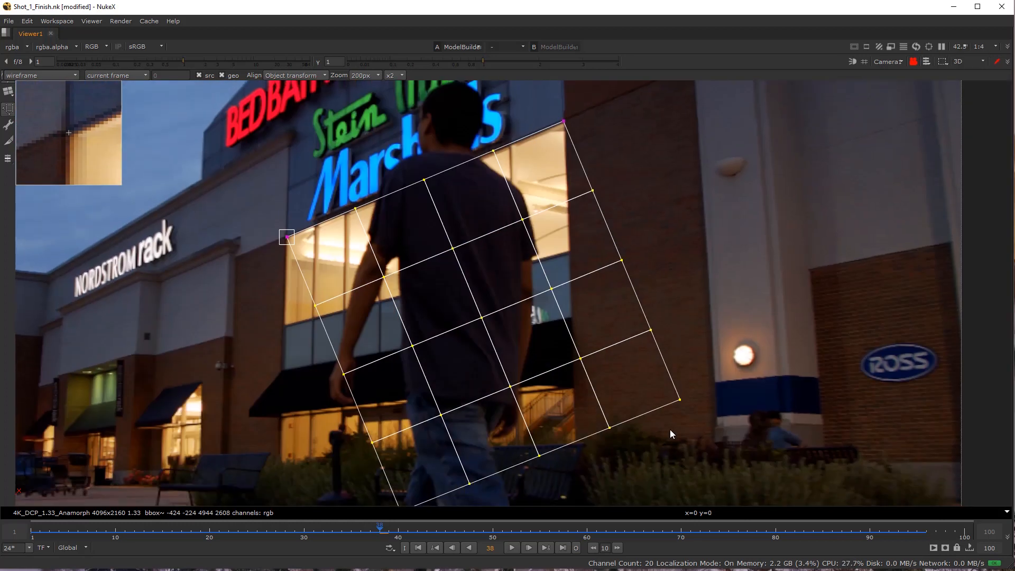
left_click_drag(682, 401, 572, 316)
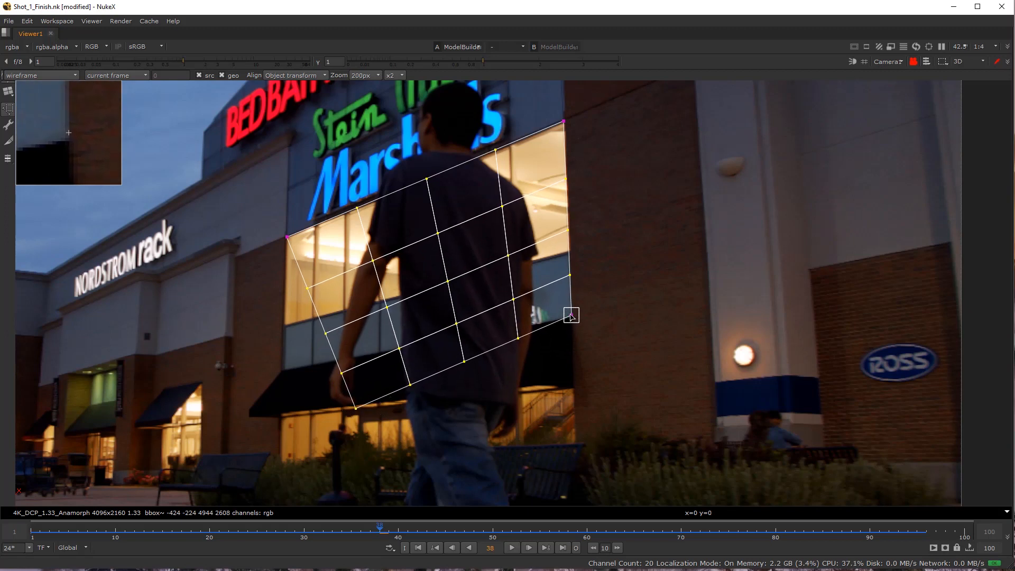
scroll(380, 423, "up", 3)
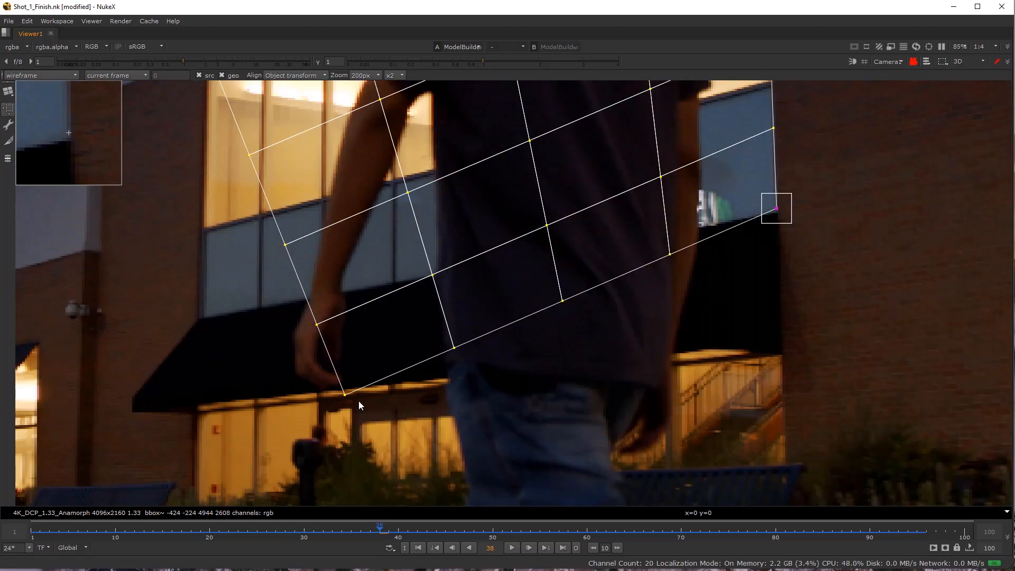
left_click_drag(347, 398, 255, 354)
Refine the card's lower-left corner to sit exactly on the window's bottom-left corner above the awning.
scroll(207, 311, "down", 5)
scroll(253, 349, "up", 5)
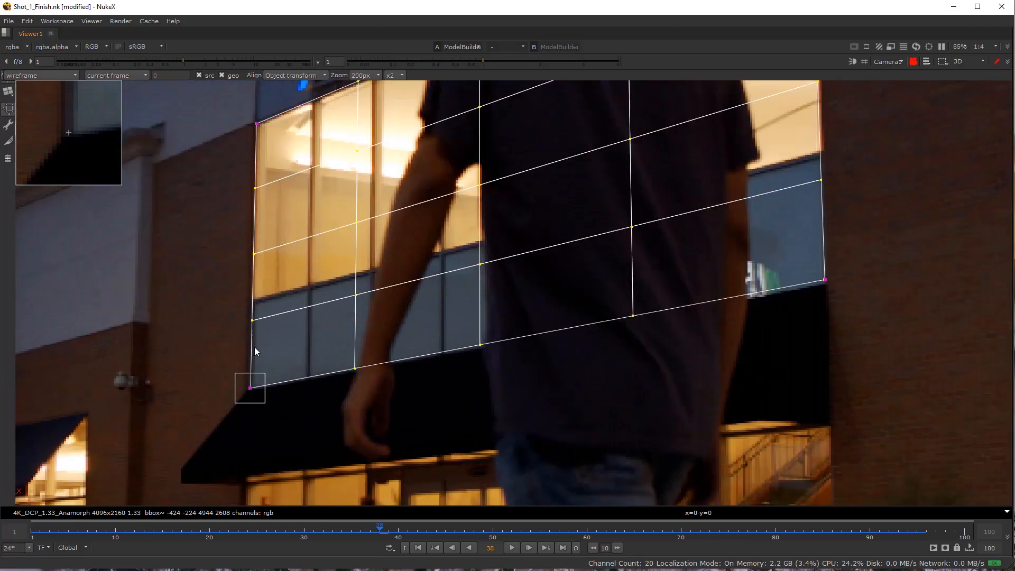
scroll(243, 407, "up", 3)
left_click_drag(254, 411, 259, 407)
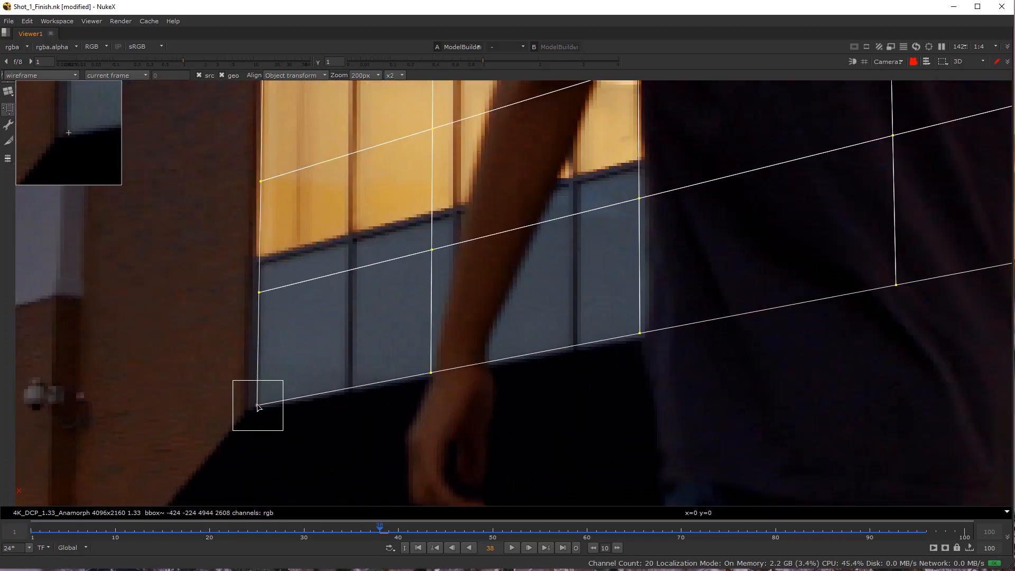
scroll(257, 412, "up", 6)
mouse_move(274, 372)
left_mouse_down()
mouse_move(239, 378)
mouse_move(290, 364)
mouse_move(284, 374)
mouse_move(257, 369)
left_mouse_up()
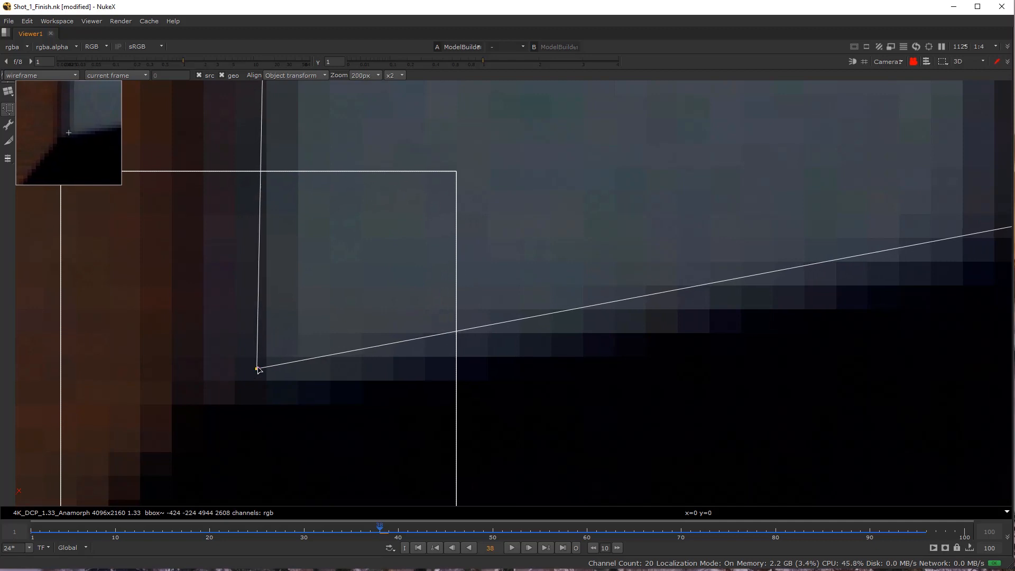
scroll(270, 367, "down", 12)
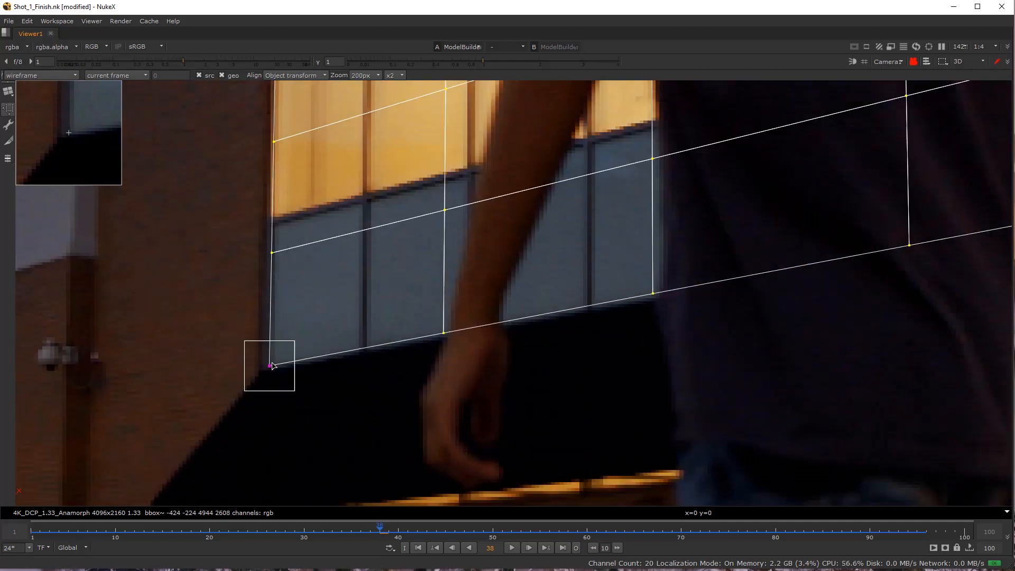
Refine the card's upper-left and upper-right corners against the window frame's top corners.
left_click_drag(271, 366, 295, 469)
scroll(295, 291, "up", 4)
scroll(295, 255, "up", 5)
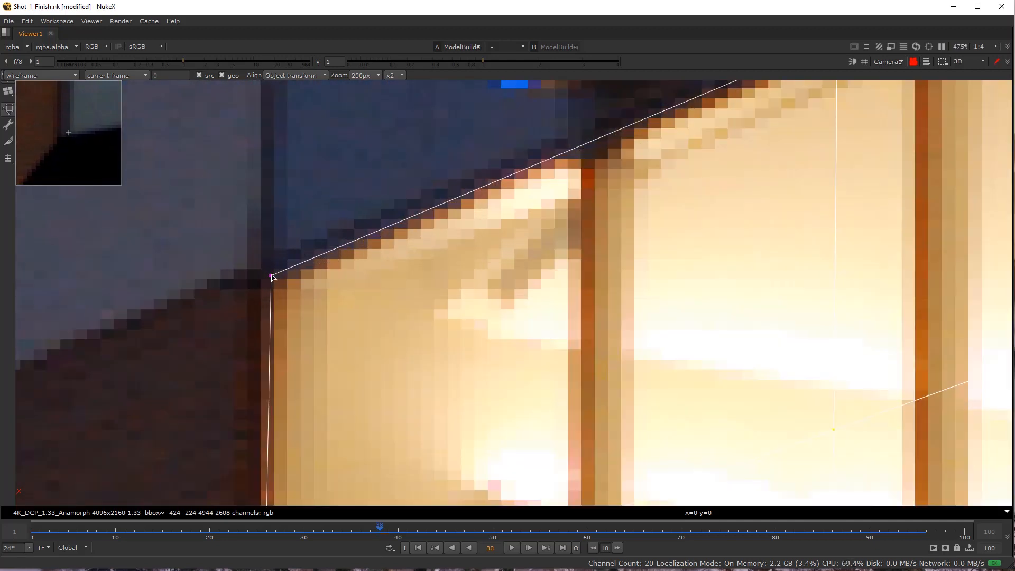
left_click_drag(271, 276, 272, 274)
scroll(354, 280, "down", 6)
left_click_drag(605, 276, 280, 369)
scroll(646, 148, "up", 1)
left_click_drag(636, 131, 637, 130)
scroll(655, 270, "down", 5)
Refine the card's lower-right corner to meet the window's bottom-right corner at the awning's edge.
scroll(660, 380, "up", 3)
left_click_drag(663, 387, 653, 304)
scroll(654, 309, "up", 5)
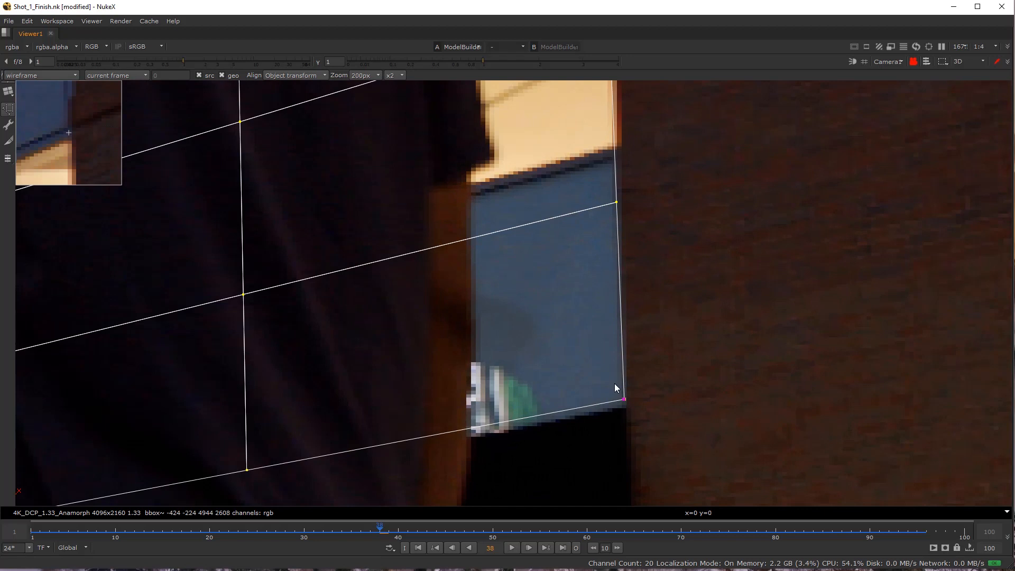
left_click_drag(624, 401, 624, 405)
scroll(562, 427, "down", 8)
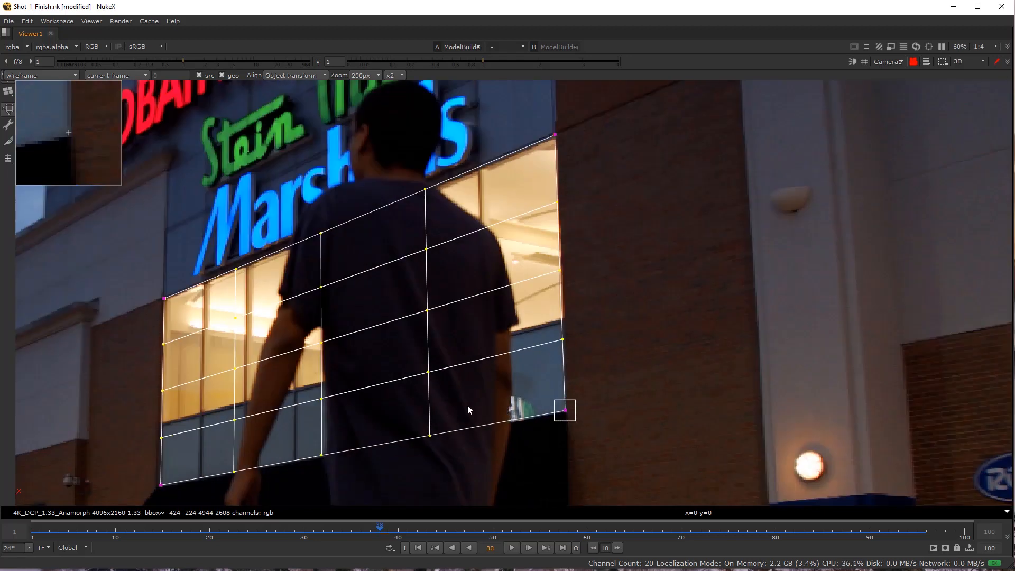
left_click_drag(419, 407, 456, 407)
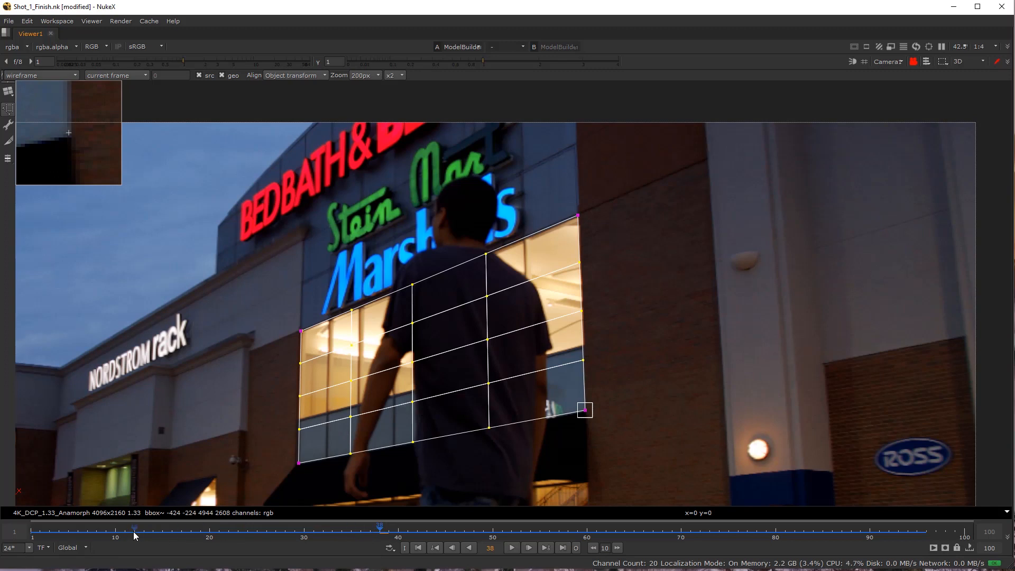
Go to frame 9 and realign the card's two upper corners with the window's top corners.
left_click_drag(135, 533, 110, 532)
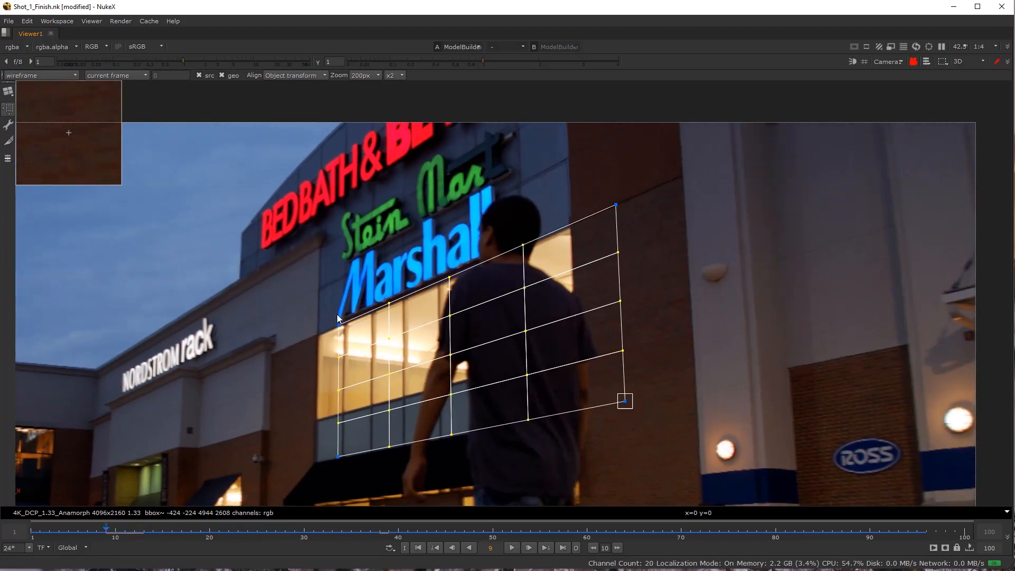
scroll(339, 319, "up", 6)
left_click(336, 350)
left_click_drag(335, 355, 241, 392)
scroll(278, 384, "down", 3)
scroll(712, 189, "up", 2)
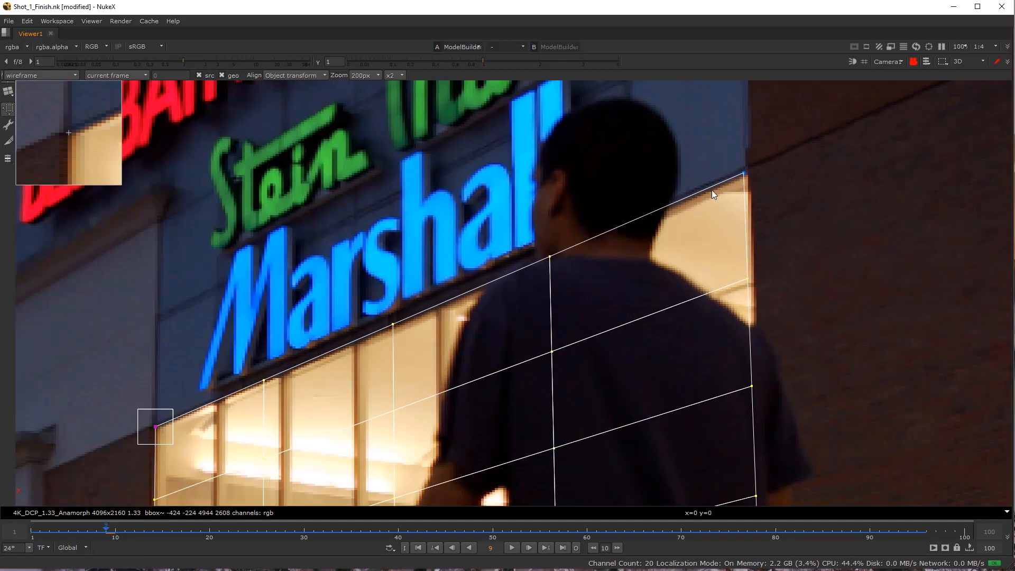
left_click(754, 168)
left_click_drag(754, 167, 756, 165)
scroll(687, 291, "down", 4)
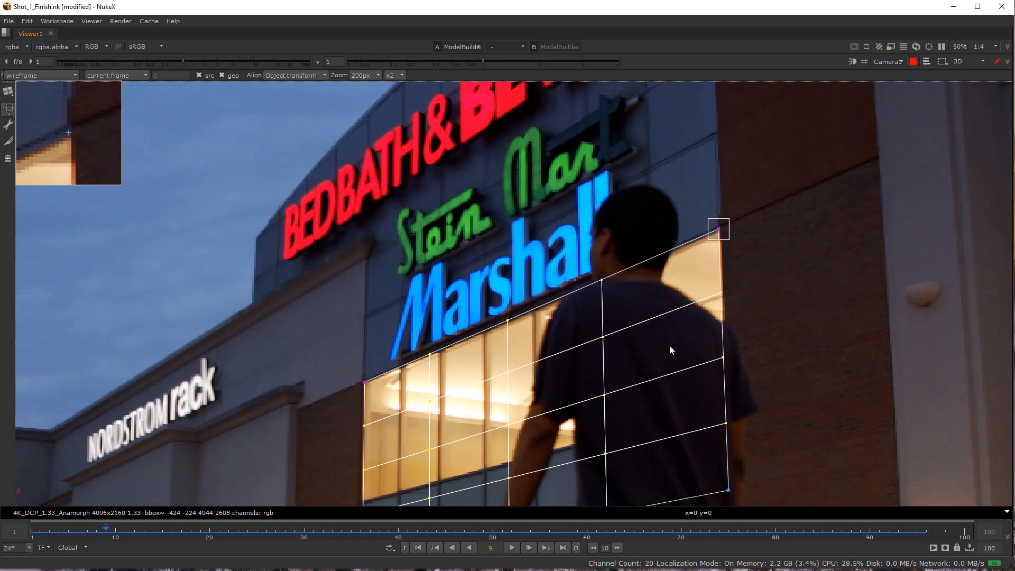
Align the card's lower-left corner with the window's bottom-left corner on frame 9.
left_click_drag(669, 375, 666, 173)
scroll(705, 336, "up", 2)
left_click(206, 376)
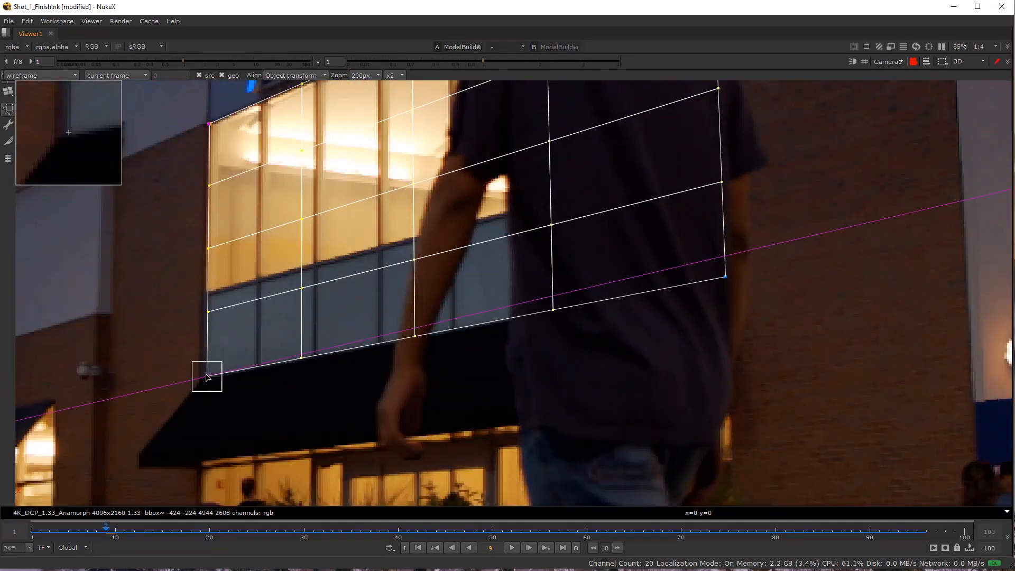
Go to frame 82 and realign the card's upper-right corner with the window's top corner.
left_click_drag(536, 535, 796, 532)
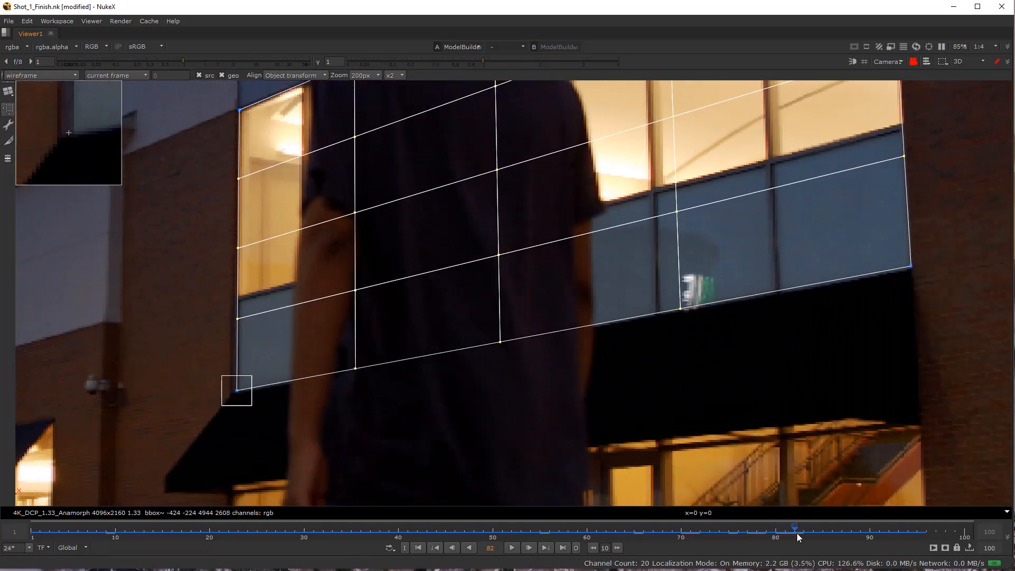
scroll(651, 310, "down", 2)
scroll(727, 199, "up", 1)
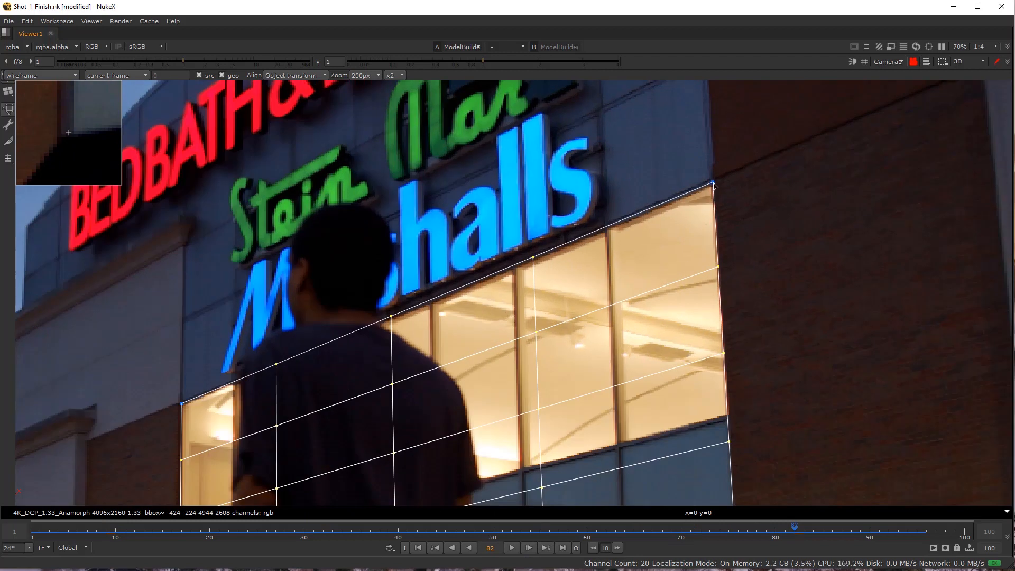
left_click(711, 183)
Refine the card's lower-right, lower-left and upper-left corners against the window frame on frame 82.
left_click_drag(716, 441, 730, 325)
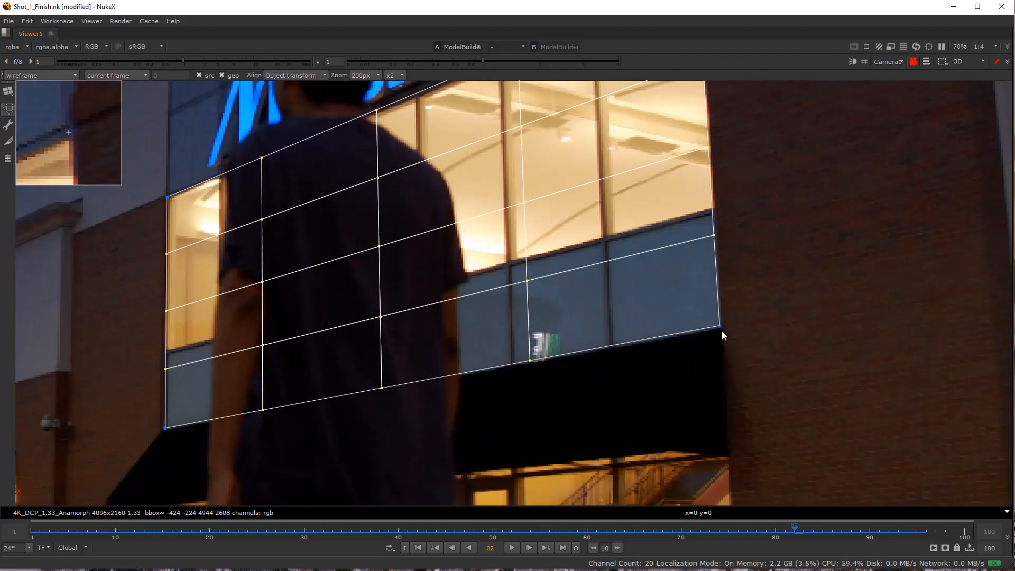
left_click(720, 325)
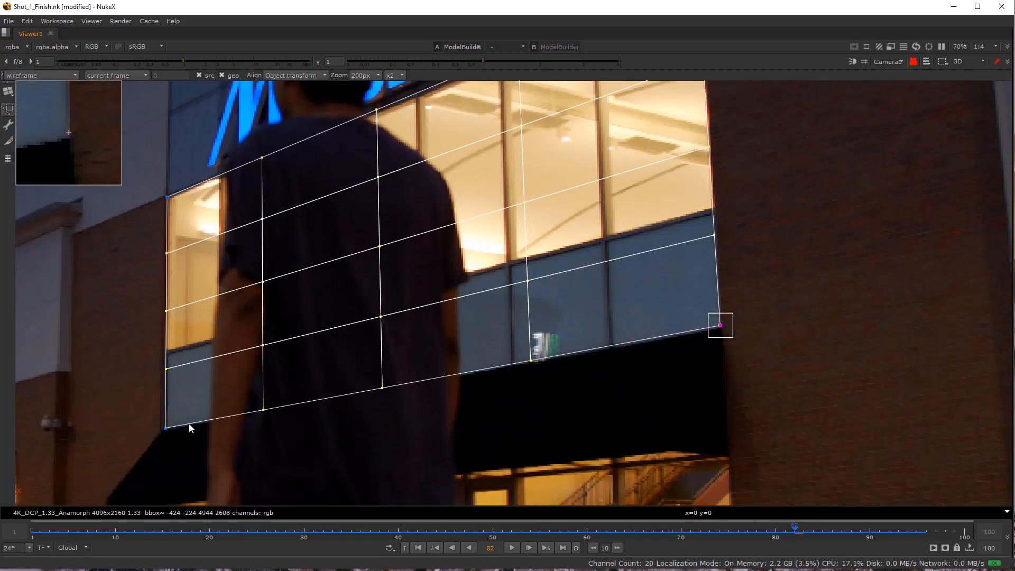
left_click(166, 428)
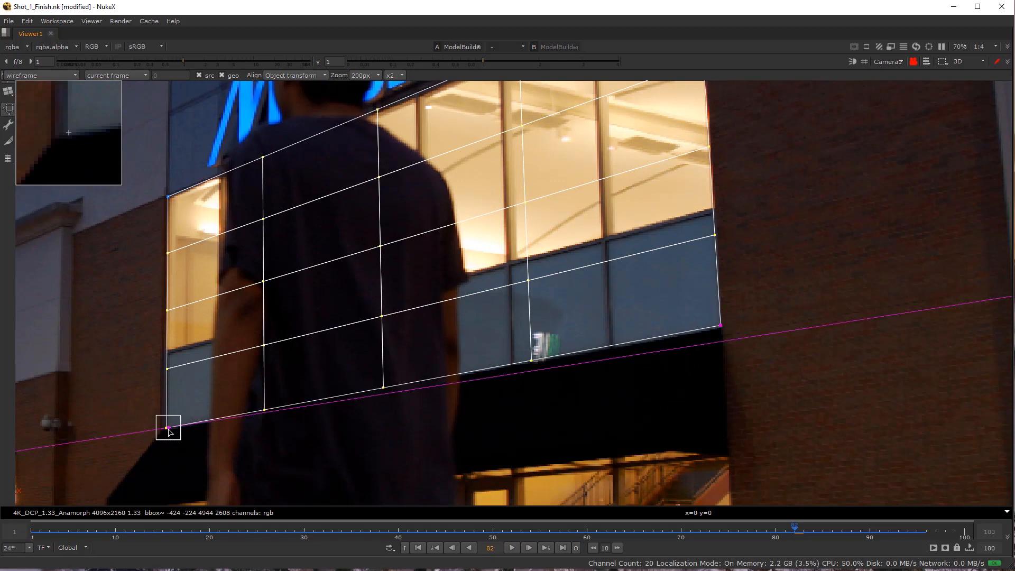
left_click(170, 196)
Scrub through the shot to frame 35 to check the card's alignment with the window.
scroll(247, 249, "down", 4)
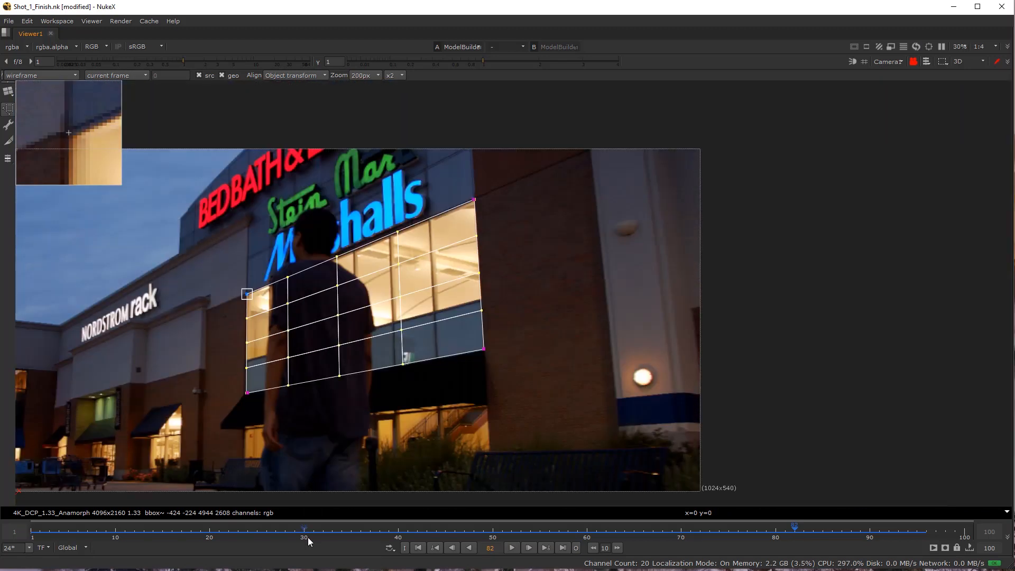
left_click(157, 531)
left_click_drag(156, 533, 453, 563)
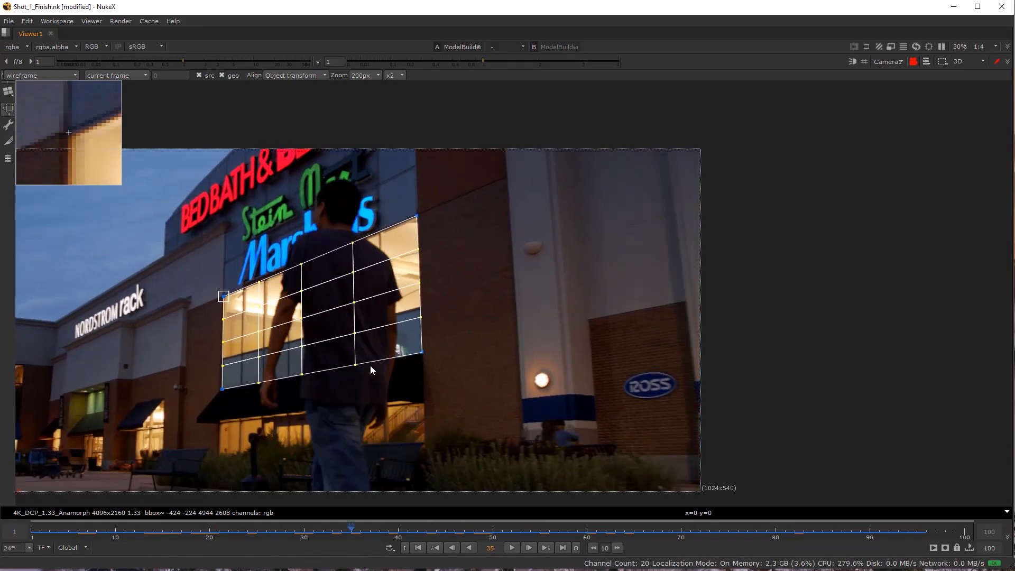
Examine the card's shape and orientation from the front, right side, top and perspective views, and return to Camera1.
key("Tab")
scroll(669, 318, "up", 4)
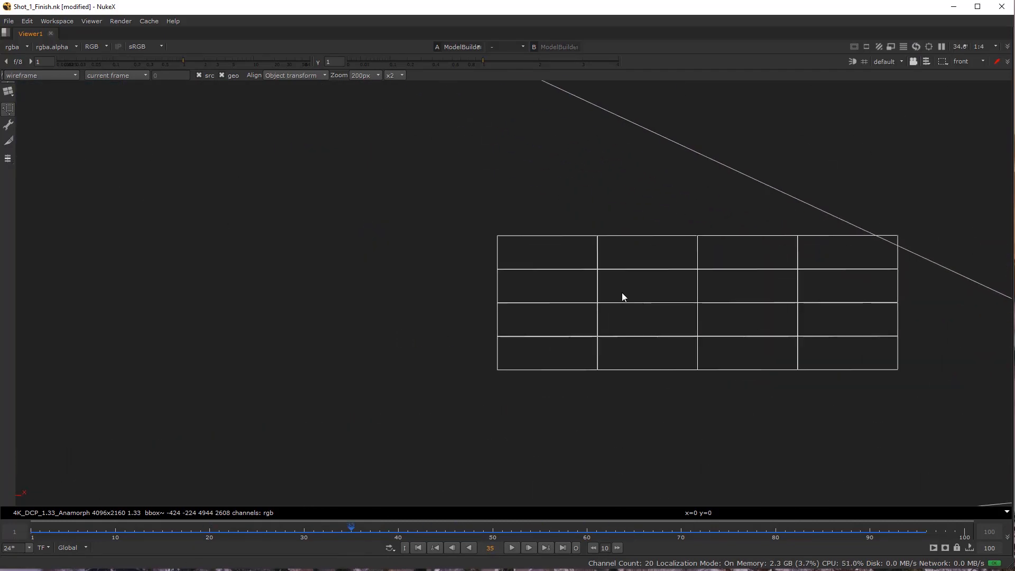
scroll(641, 264, "down", 4)
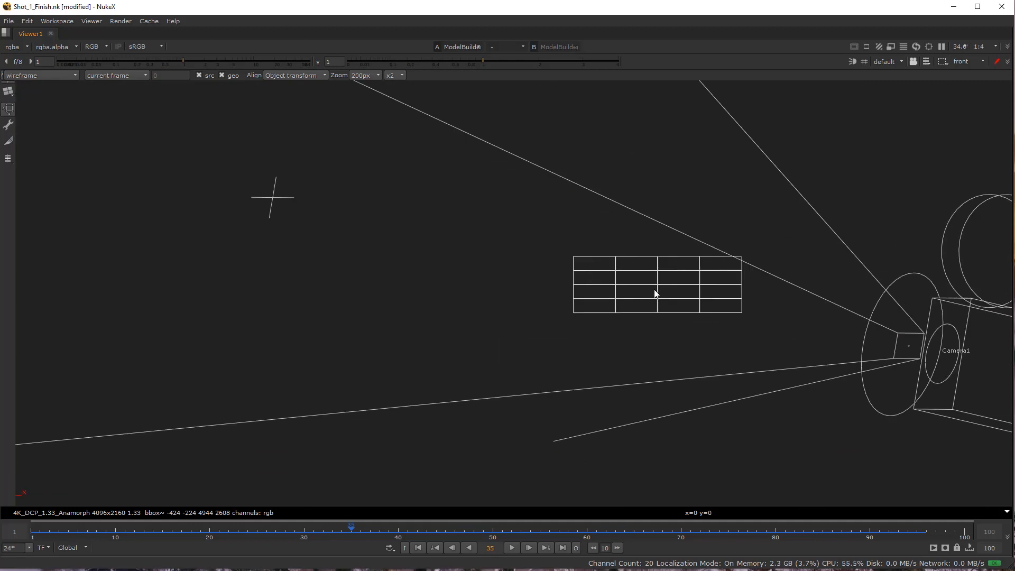
key("x")
scroll(643, 267, "up", 2)
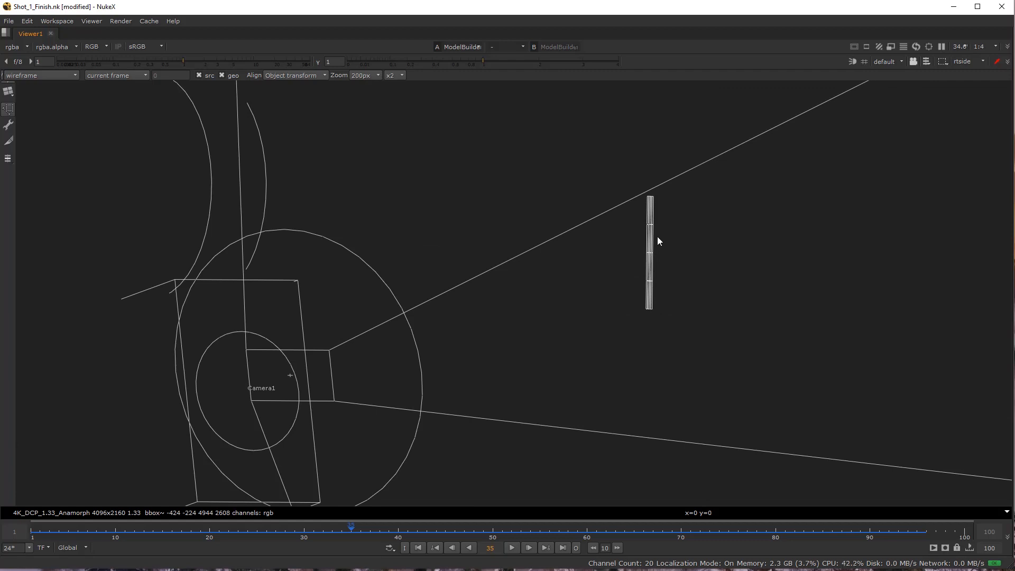
key("c")
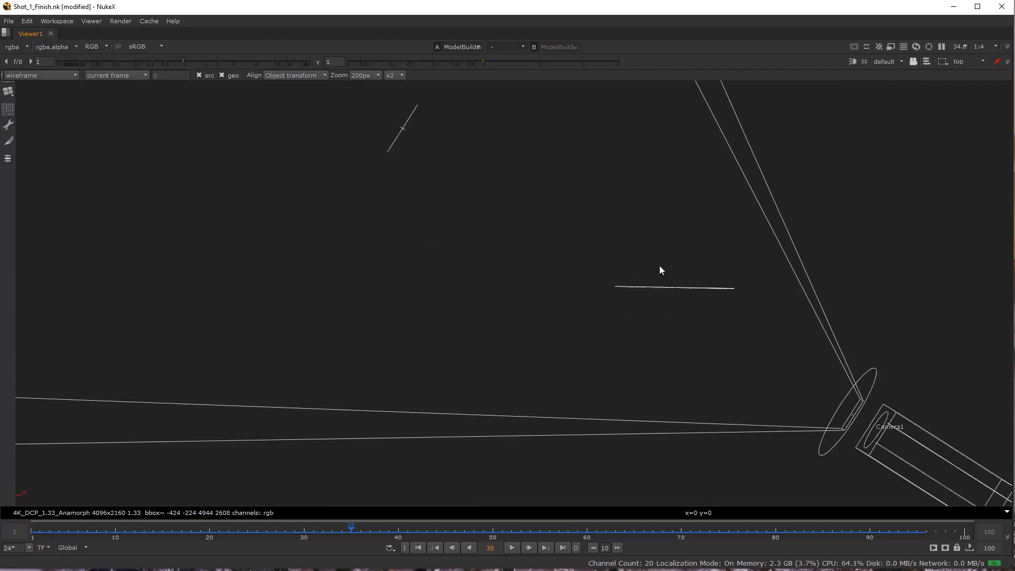
key("v")
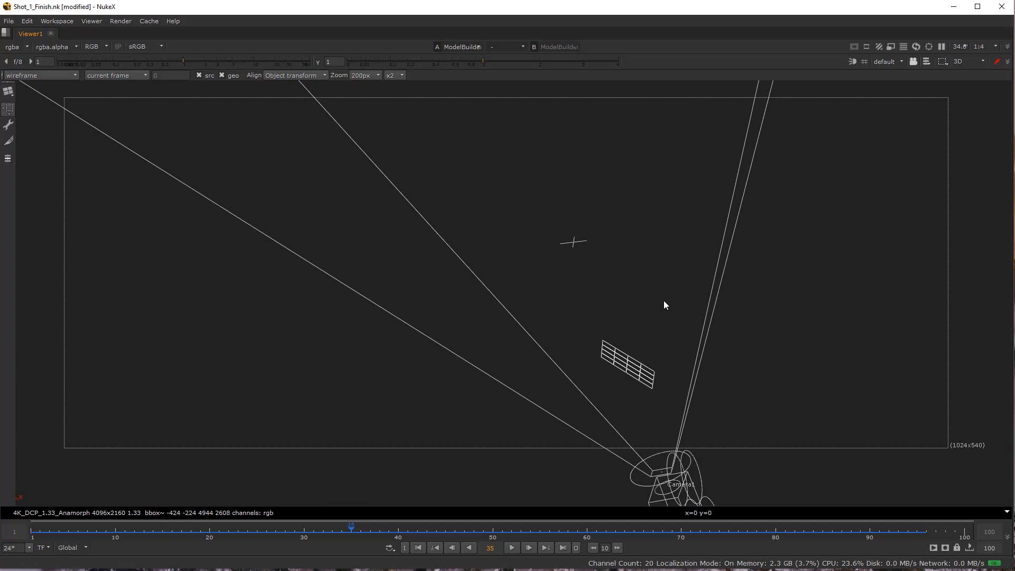
key("c")
key("x")
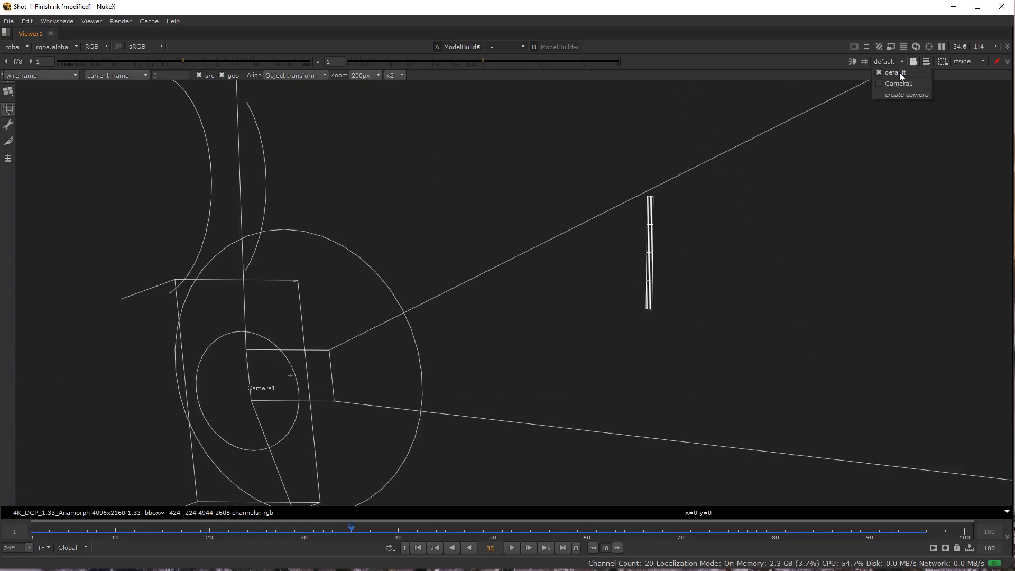
left_click(902, 82)
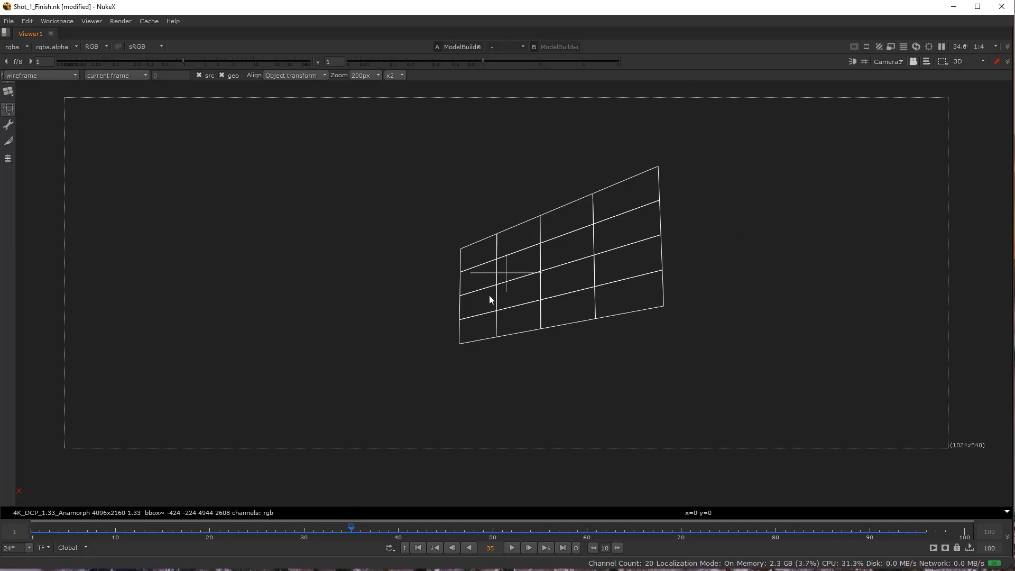
key("Tab")
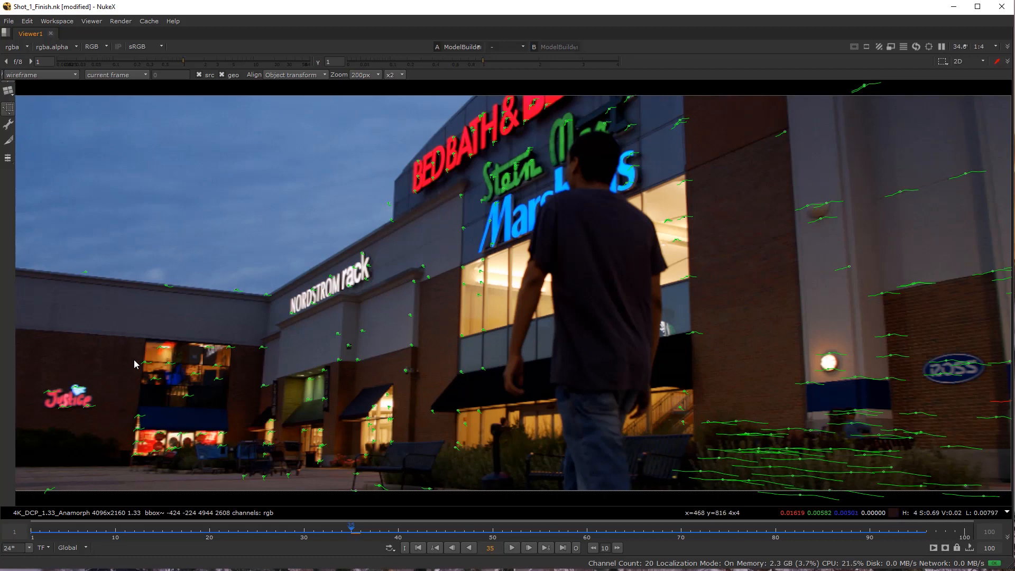
Set the viewer's proxy downscale to 1:1 and inspect the window beside the Justice sign in 2D.
key("ctrl+1")
left_click_drag(219, 364, 333, 410)
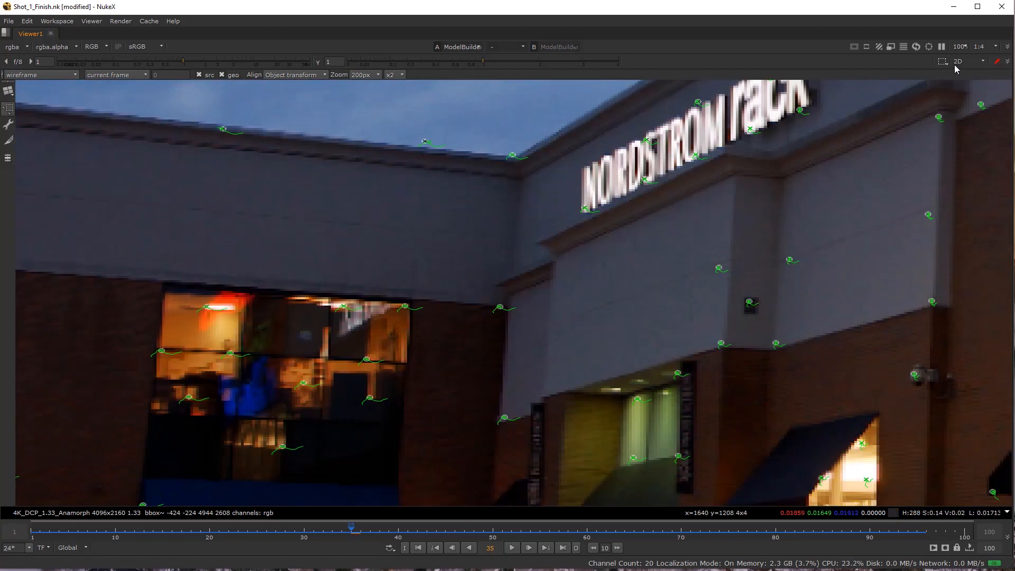
left_click(988, 47)
left_click(989, 56)
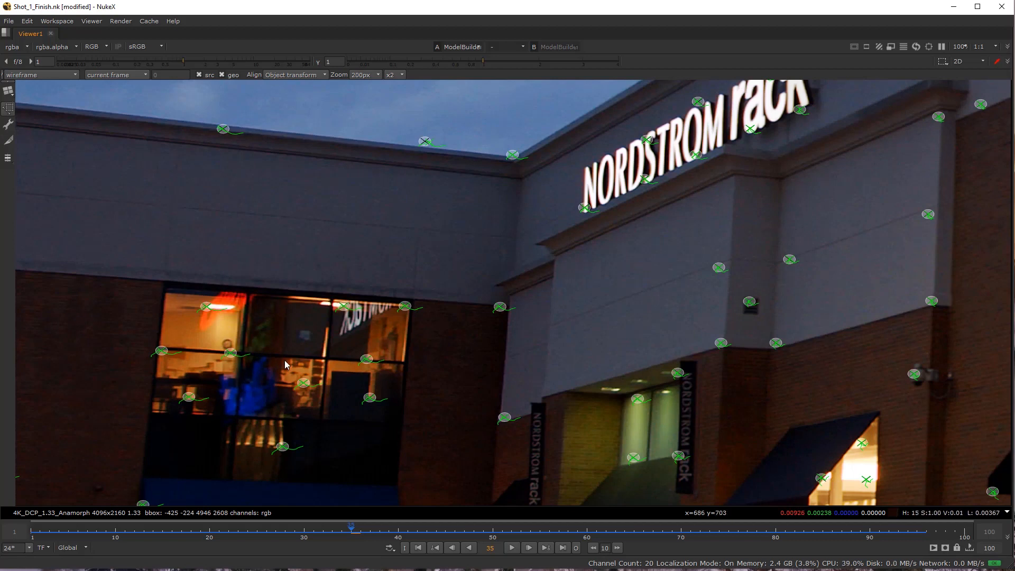
scroll(179, 233, "down", 3)
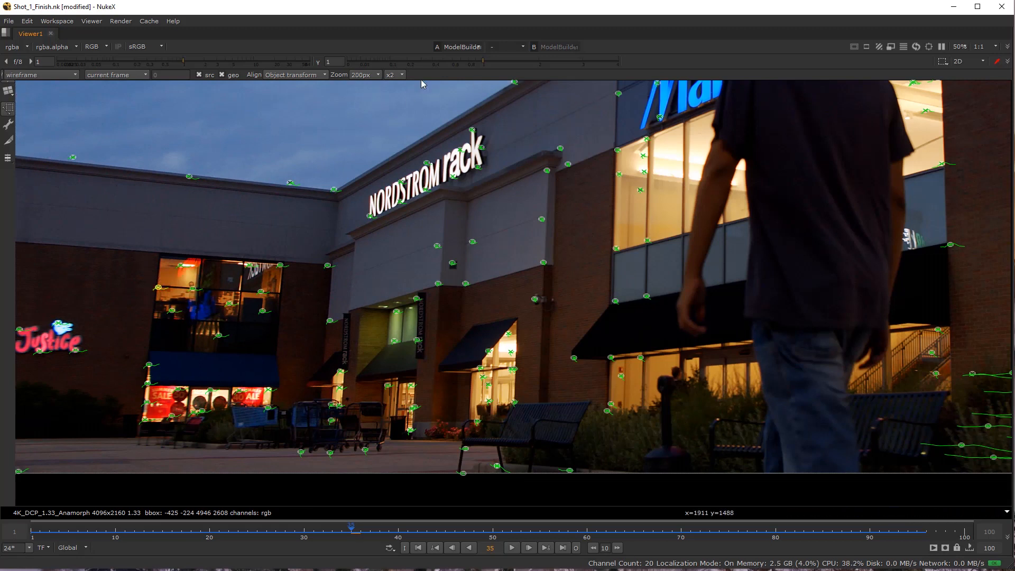
Restore the full layout, view ModelBuilder1 and lock the 3D view to Camera1.
key("space")
left_click(461, 477)
key("1")
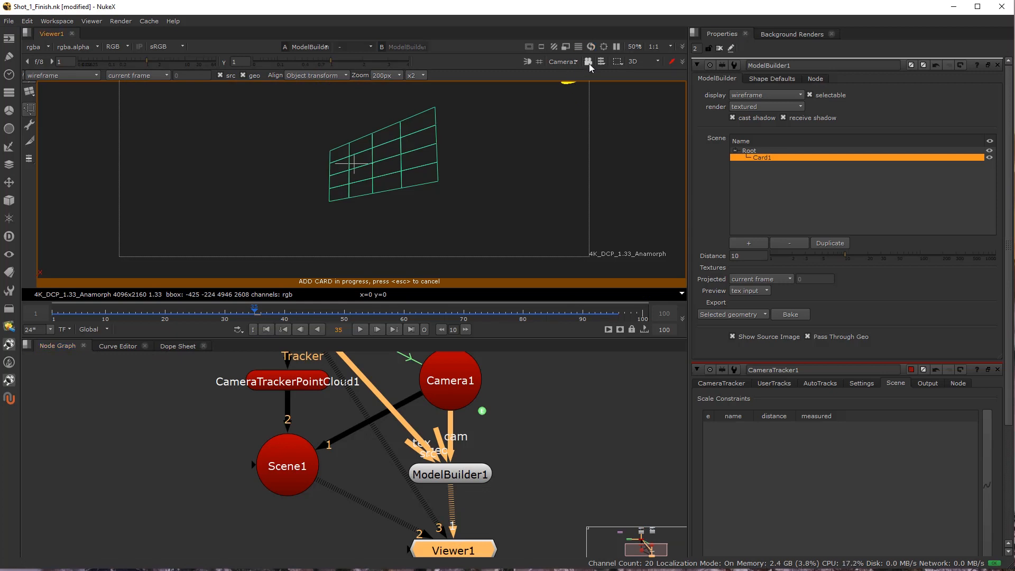
left_click(588, 61)
scroll(301, 223, "down", 3)
scroll(327, 111, "up", 5)
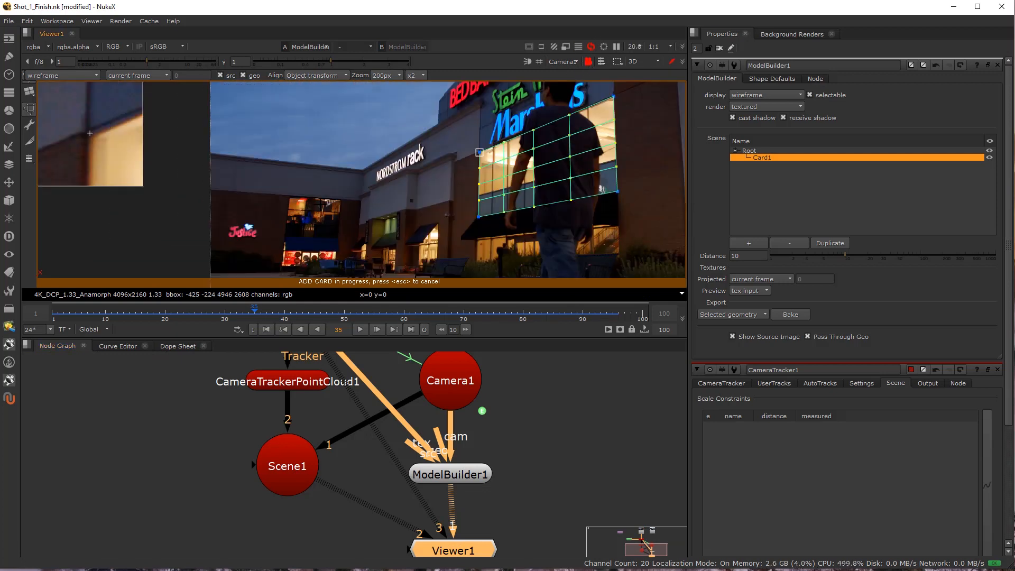
Raise the viewer gain to 6 and add a second card over the window beside the Justice sign.
scroll(299, 200, "up", 2)
left_click_drag(293, 199, 212, 198)
left_click_drag(155, 63, 176, 61)
scroll(367, 117, "up", 4)
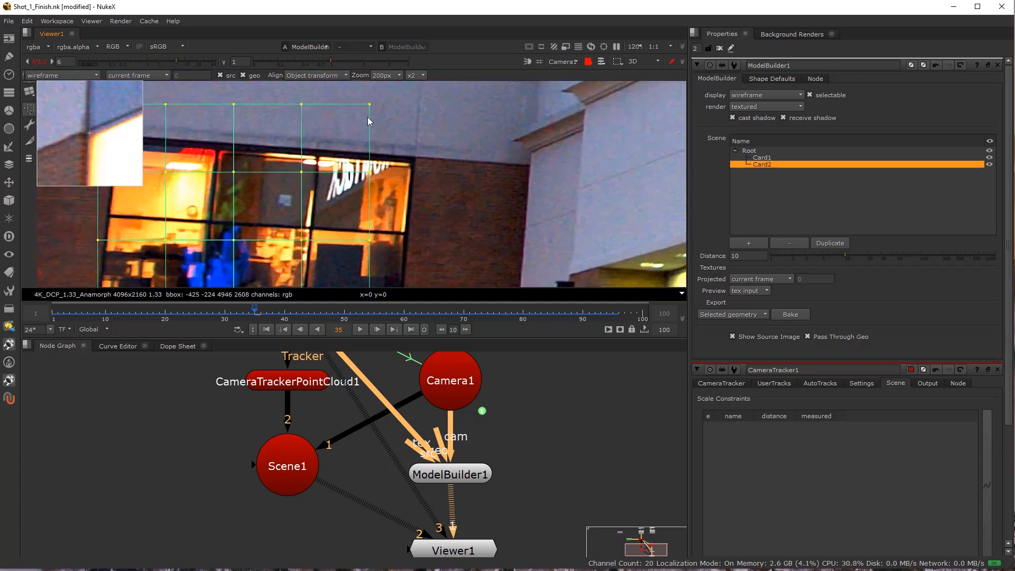
Align the new card's upper-right and upper-left corners with the top corners of the window.
left_click_drag(435, 174, 437, 174)
left_click_drag(274, 206, 586, 189)
left_click_drag(363, 158, 321, 125)
Align the second card's lower-right and lower-left corners with the window's bottom corners along the blue awning's top edge.
scroll(343, 154, "down", 4)
left_click_drag(480, 267, 426, 130)
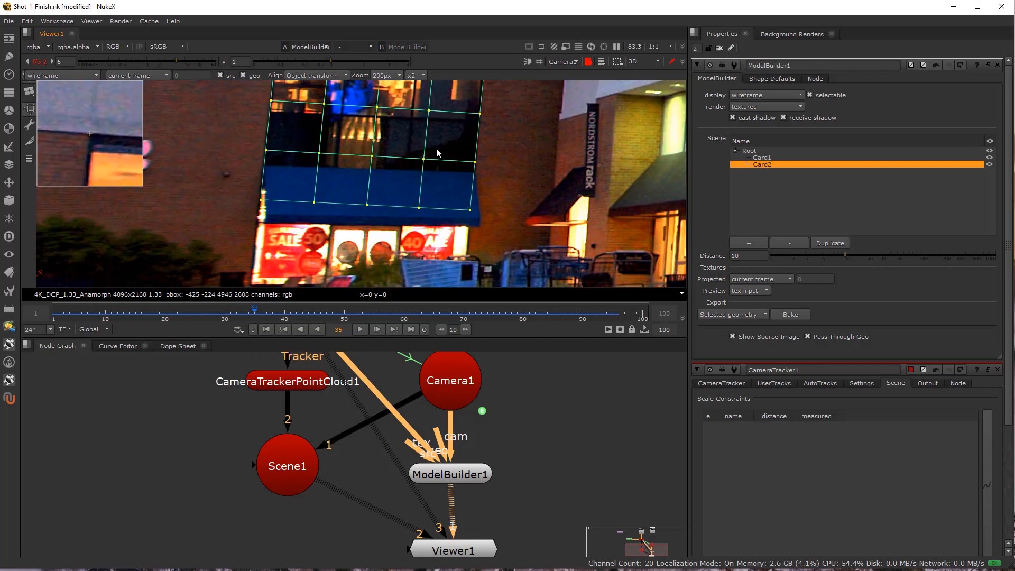
scroll(462, 206, "up", 3)
left_click_drag(473, 214, 482, 152)
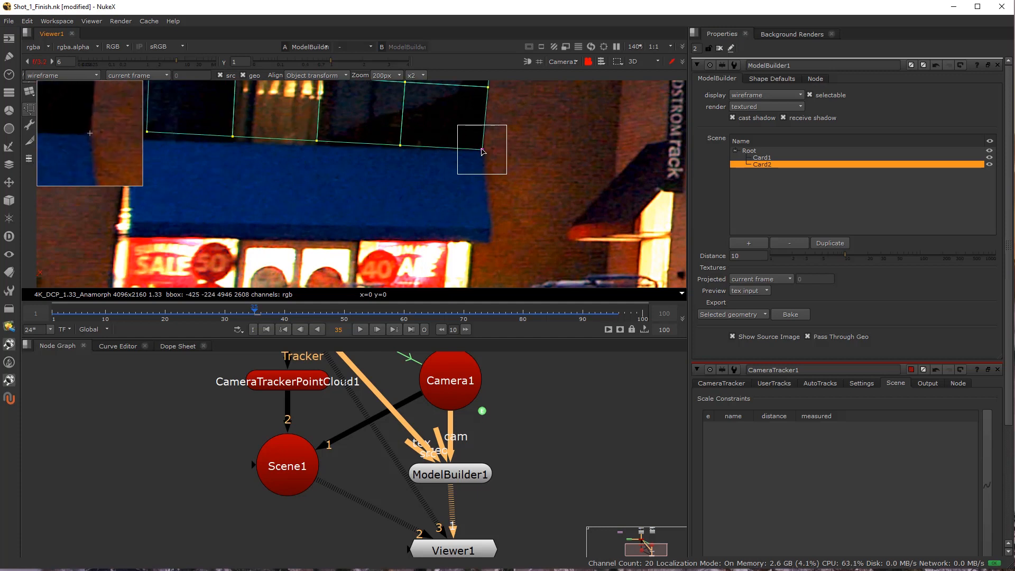
left_click_drag(432, 188, 612, 228)
left_click_drag(326, 173, 307, 178)
scroll(484, 227, "up", 1)
left_click_drag(483, 227, 505, 225)
scroll(379, 188, "down", 4)
Extend the second card's two upper corners from the window's top up to the roof cornice.
left_click_drag(379, 189, 377, 296)
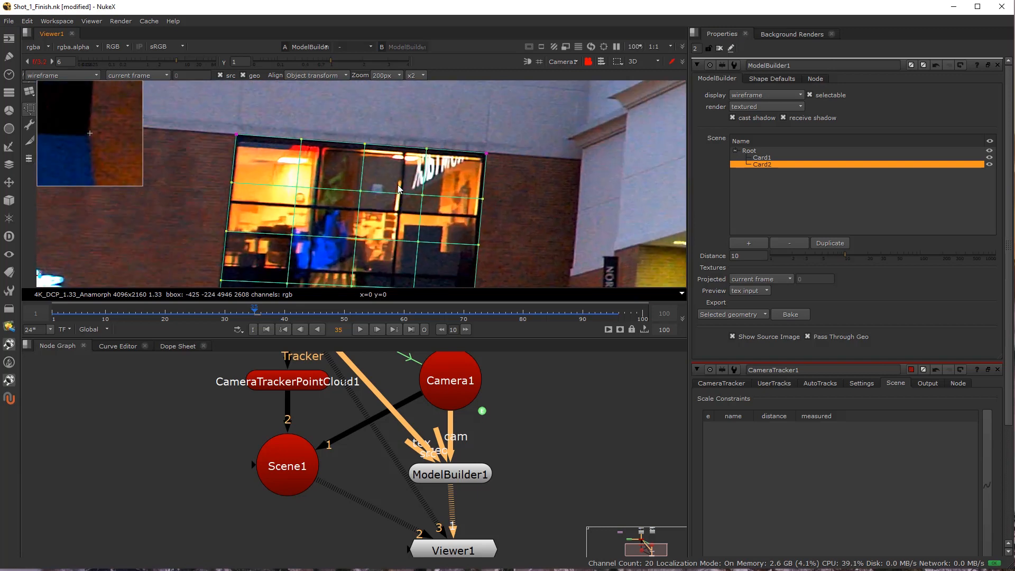
scroll(378, 188, "up", 4)
scroll(527, 141, "down", 4)
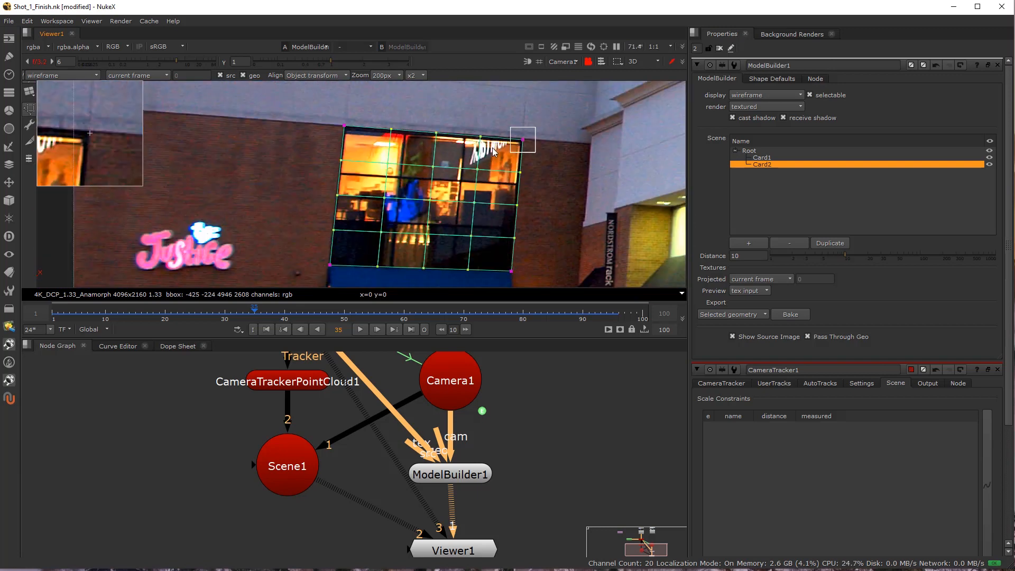
left_click_drag(510, 135, 508, 168)
scroll(511, 213, "up", 2)
left_click_drag(248, 276, 264, 141)
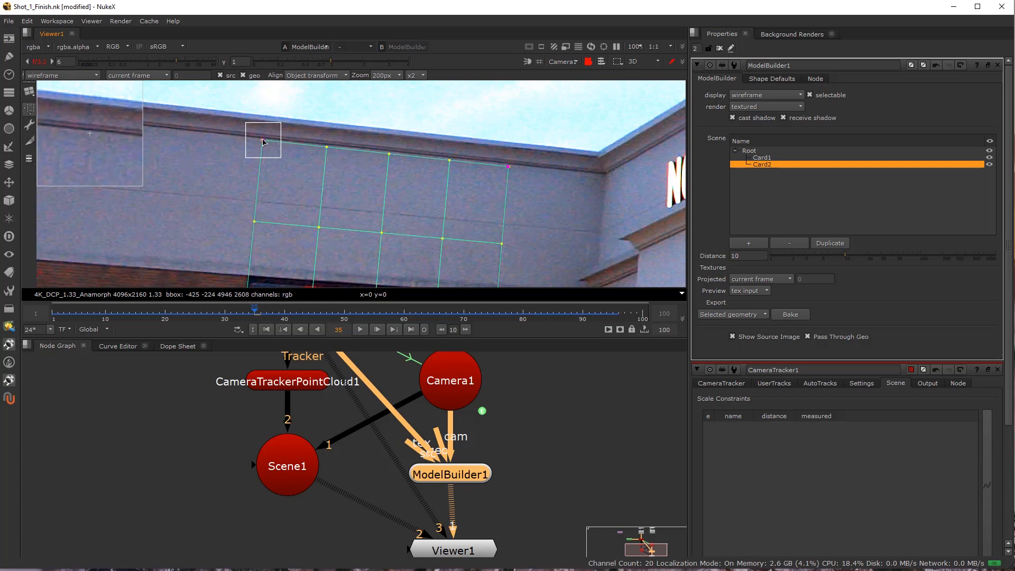
Refine the second card's lower-left and lower-right corners at the awning's top edge on frame 35.
scroll(281, 214, "down", 2)
left_click_drag(302, 262, 295, 77)
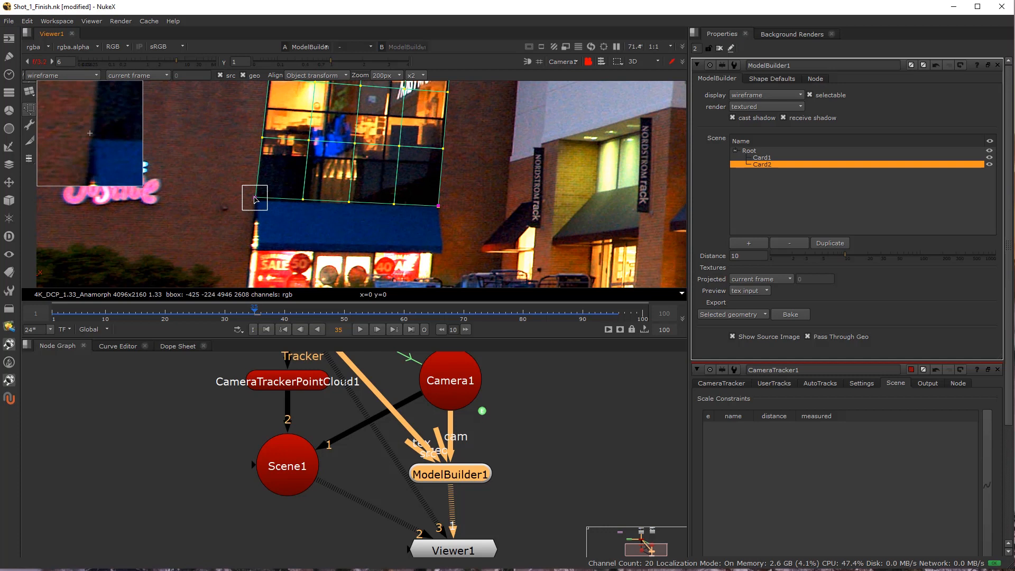
scroll(451, 211, "up", 2)
left_click_drag(432, 206, 434, 204)
scroll(415, 221, "down", 2)
Go to frame 82 and realign the second card's two upper corners below the roof cornice.
left_click_drag(355, 315, 536, 317)
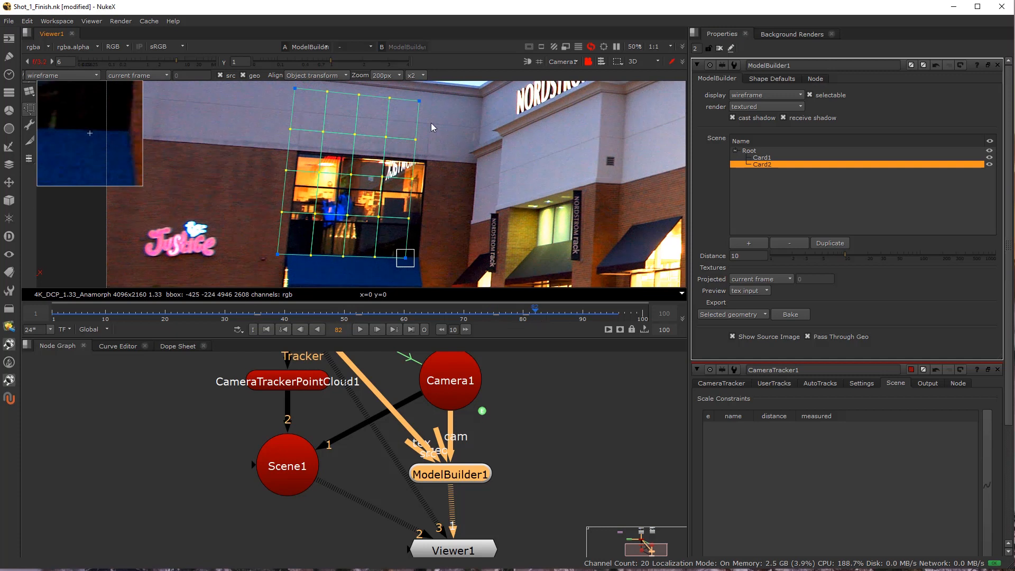
scroll(418, 132, "up", 5)
left_click(391, 175)
left_click_drag(408, 171, 426, 156)
left_click_drag(151, 134, 273, 141)
Realign the second card's lower-left and lower-right corners with the window's bottom corners on frame 82.
scroll(312, 203, "down", 3)
left_click_drag(312, 204, 310, 97)
scroll(291, 234, "up", 1)
scroll(291, 234, "up", 3)
left_click(250, 213)
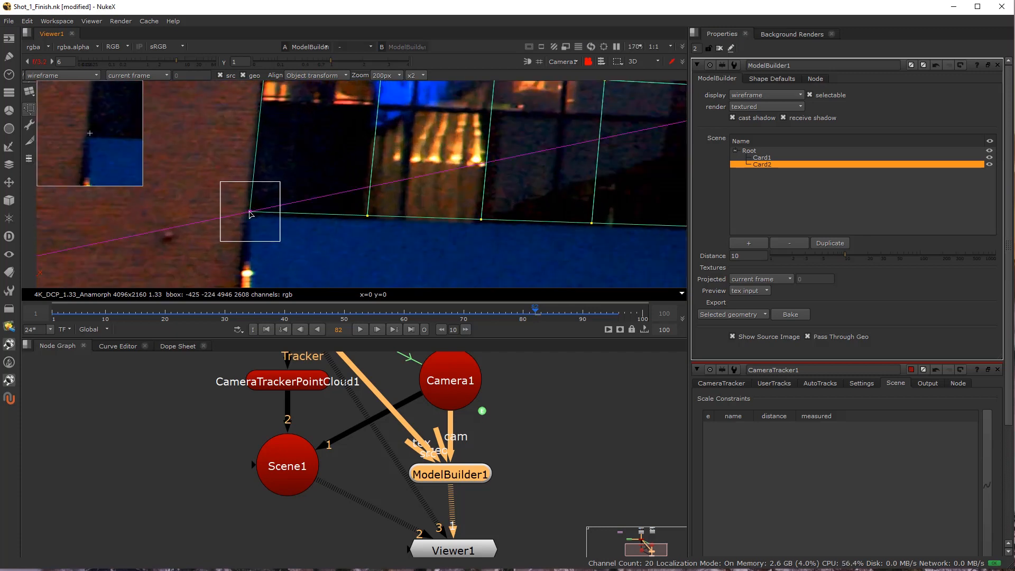
left_click_drag(640, 235, 388, 236)
left_click(447, 229)
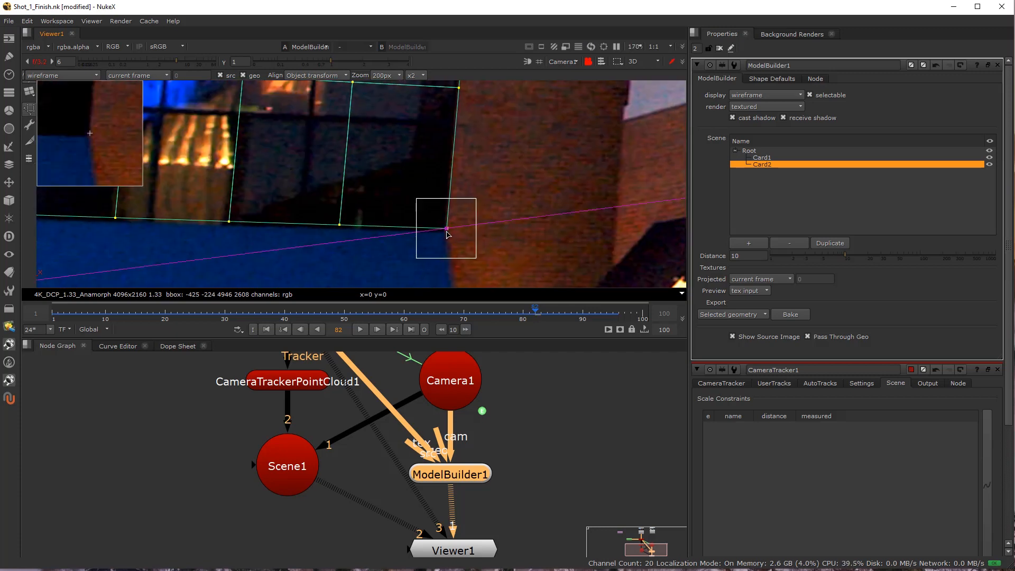
Scrub back to frame 42 to check the second card, and examine both cards' relative orientation from the top.
scroll(369, 272, "down", 4)
left_click_drag(358, 315, 296, 315)
scroll(362, 207, "down", 1)
left_click_drag(382, 189, 397, 230)
left_click(397, 220)
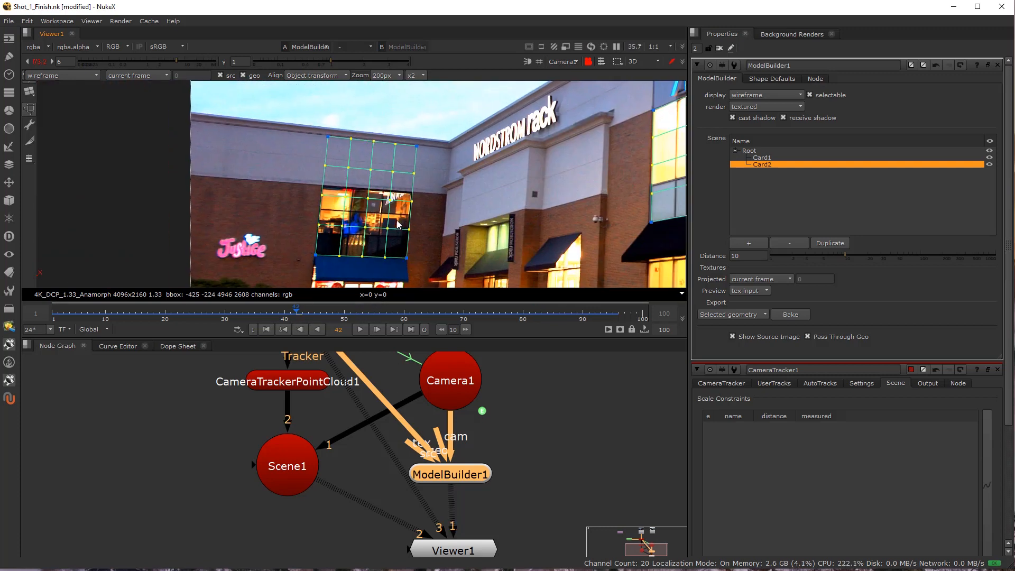
key("Tab")
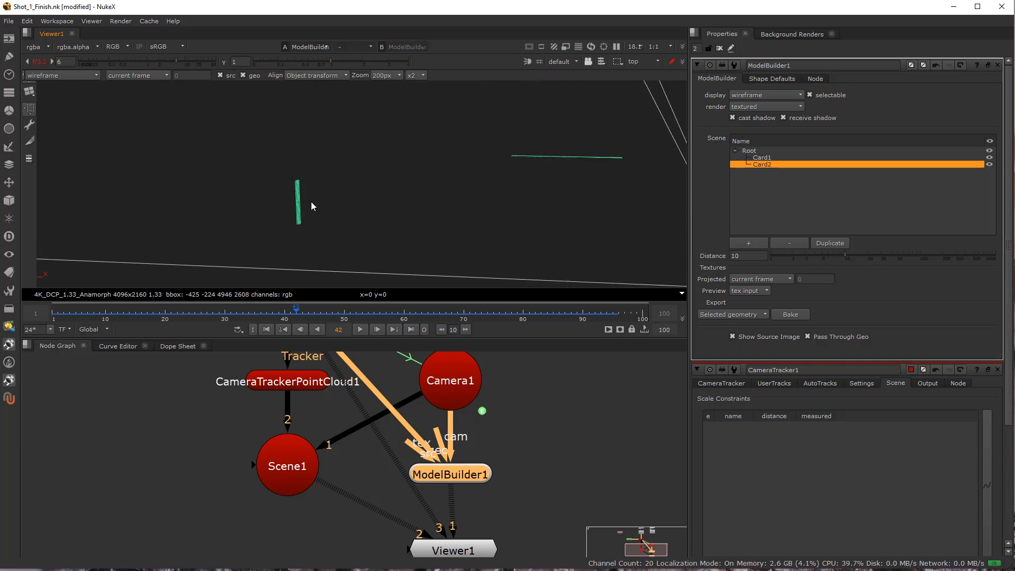
scroll(311, 202, "up", 3)
left_click(316, 206)
scroll(301, 196, "up", 1)
left_click_drag(299, 198, 225, 199)
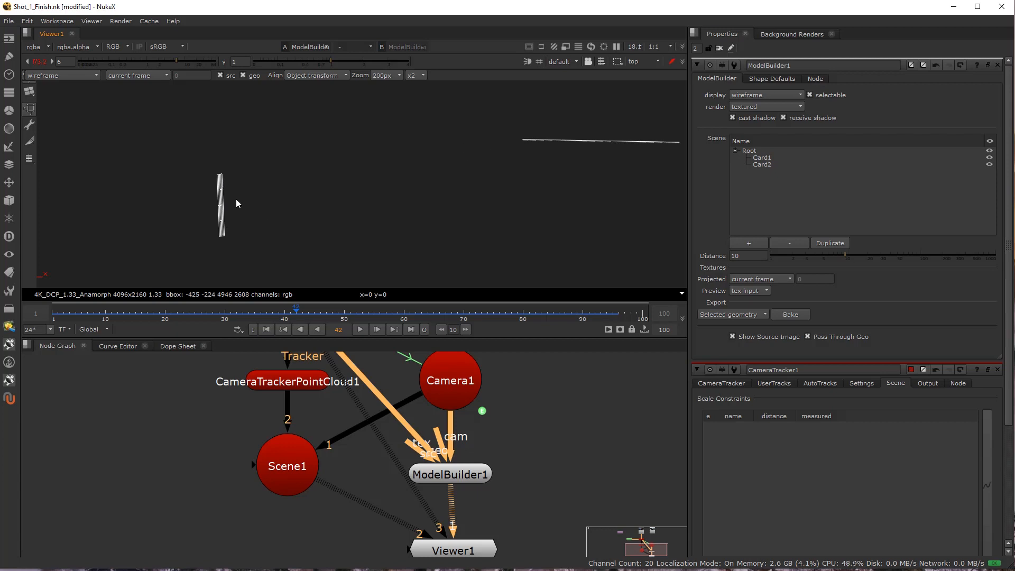
Select all of the second card's vertices in the top view and rotate them slightly to square it against the first card.
left_click(29, 124)
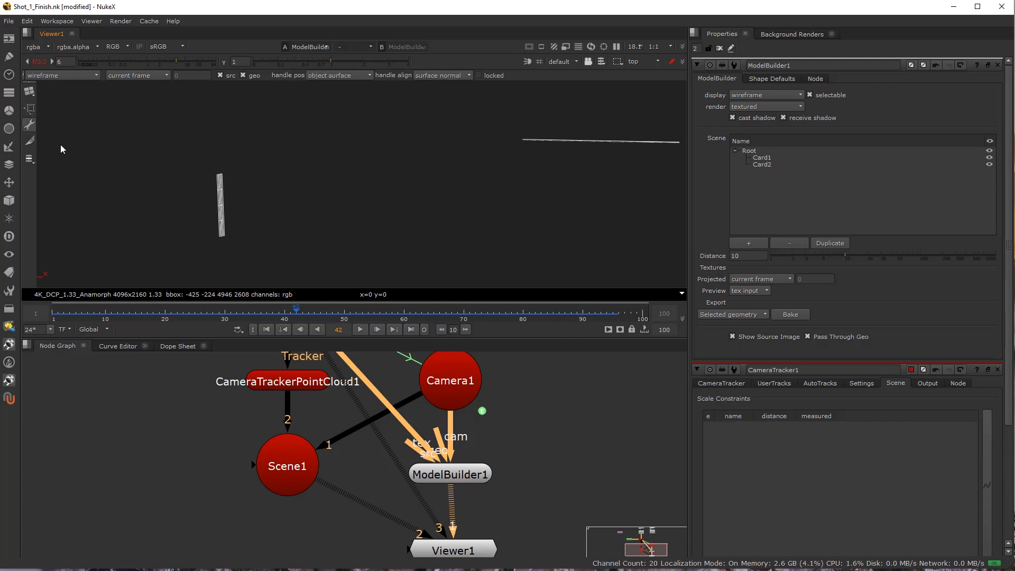
left_click_drag(214, 166, 254, 253)
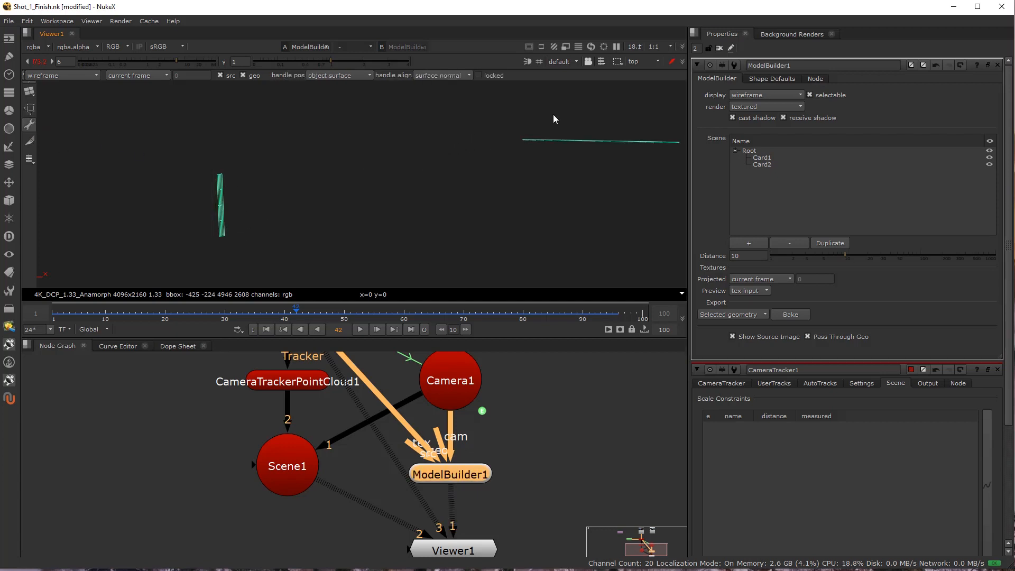
right_click(218, 188)
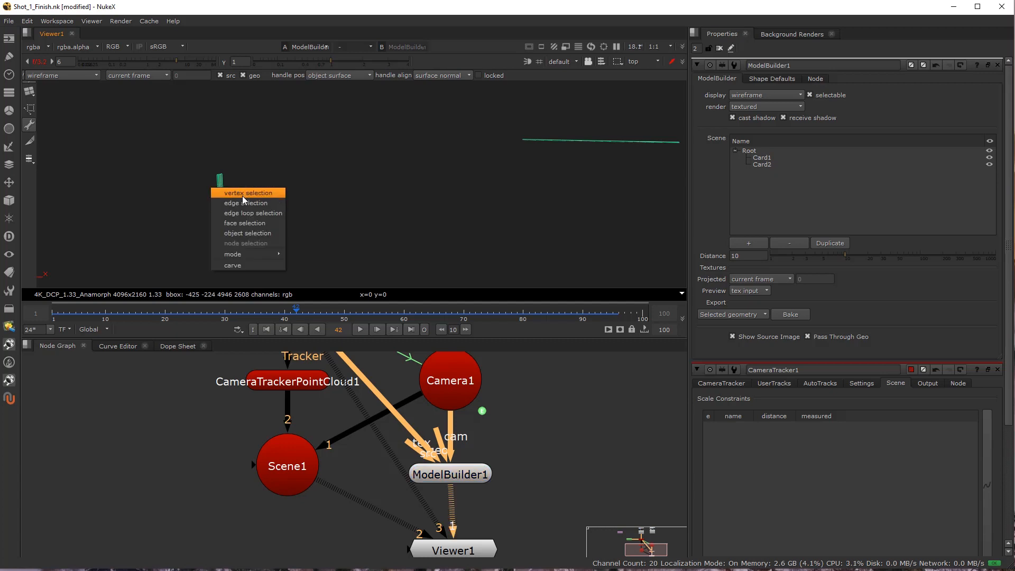
left_click(242, 195)
left_click_drag(224, 160, 266, 295)
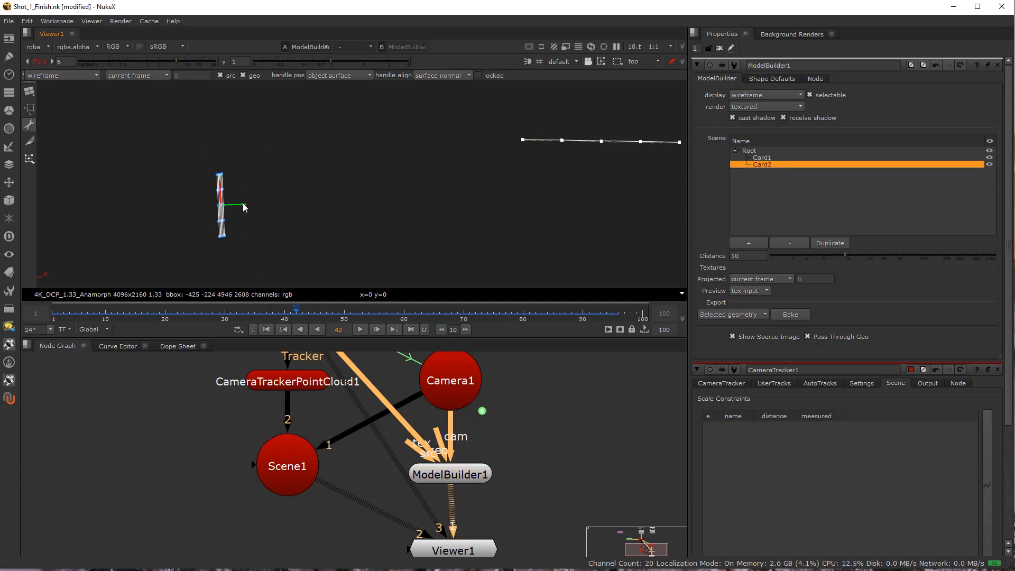
key("ctrl")
left_click_drag(241, 191, 241, 190)
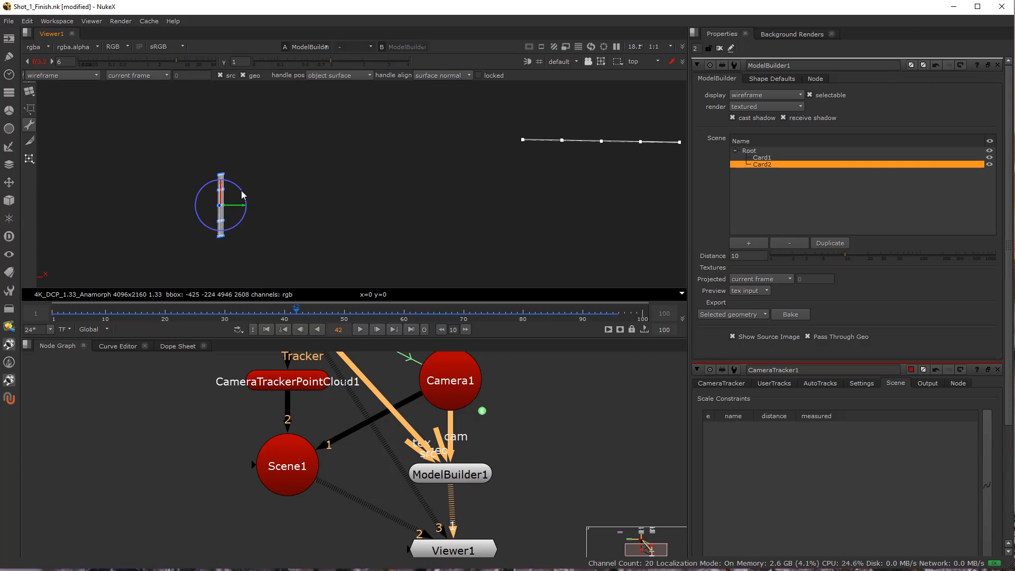
left_click(365, 191)
Examine both cards' orientation relative to each other and to Camera1 from the top.
scroll(390, 200, "down", 3)
scroll(266, 183, "up", 3)
scroll(325, 188, "down", 1)
left_click_drag(325, 188, 277, 186)
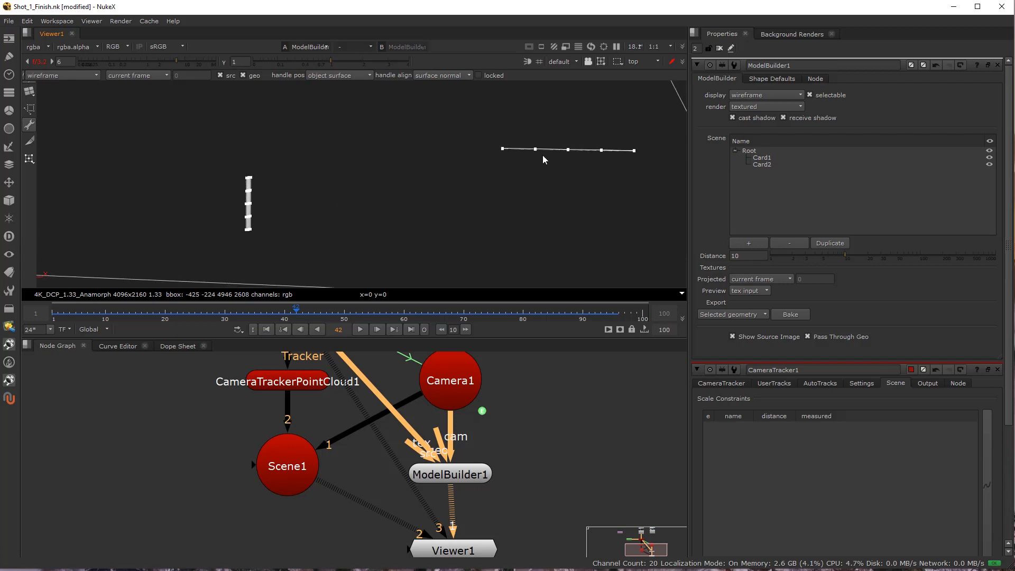
left_click_drag(511, 223, 221, 162)
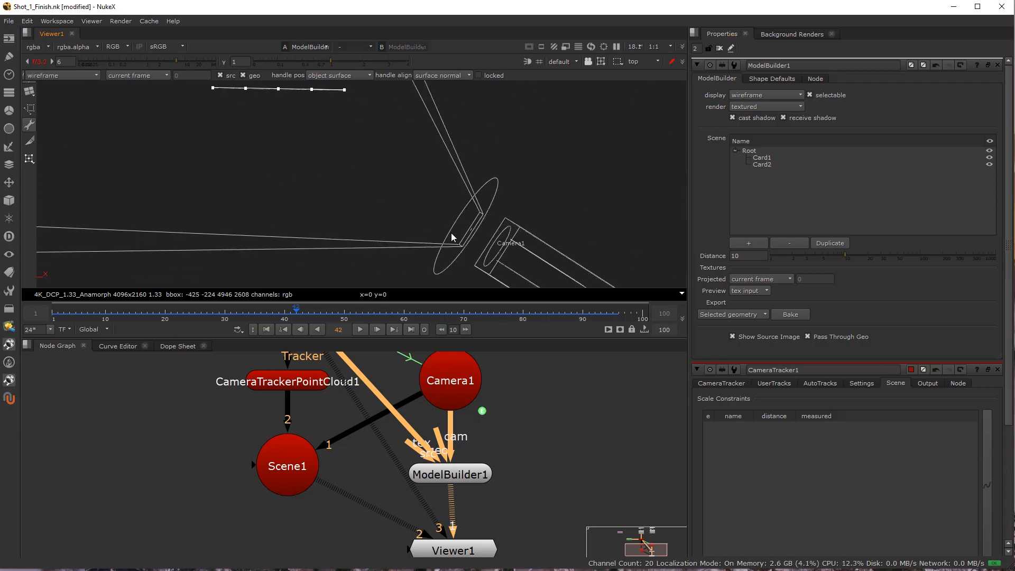
scroll(437, 234, "down", 4)
left_click_drag(270, 188, 420, 214)
scroll(392, 176, "up", 4)
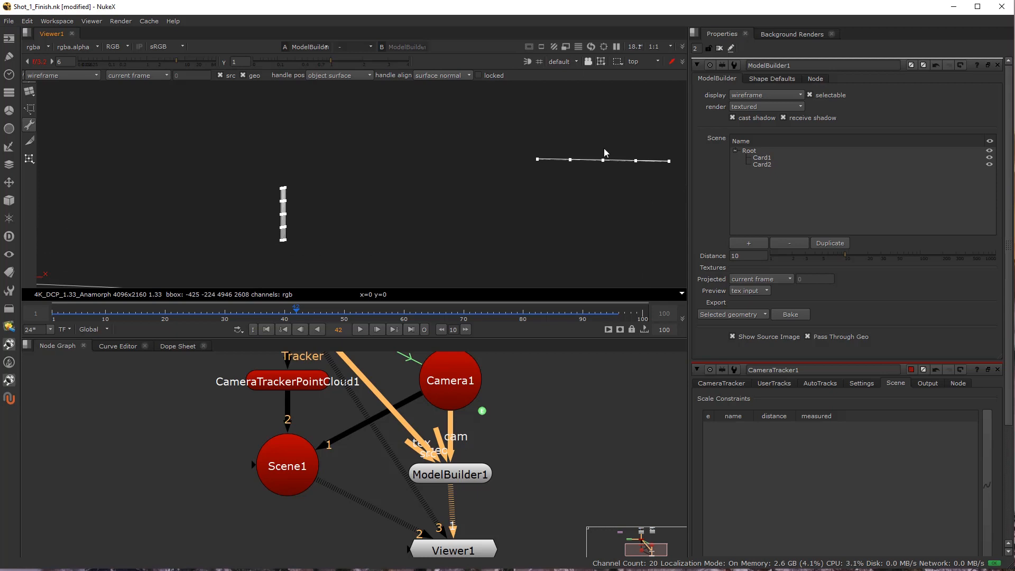
scroll(477, 253, "down", 4)
left_click_drag(473, 251, 396, 211)
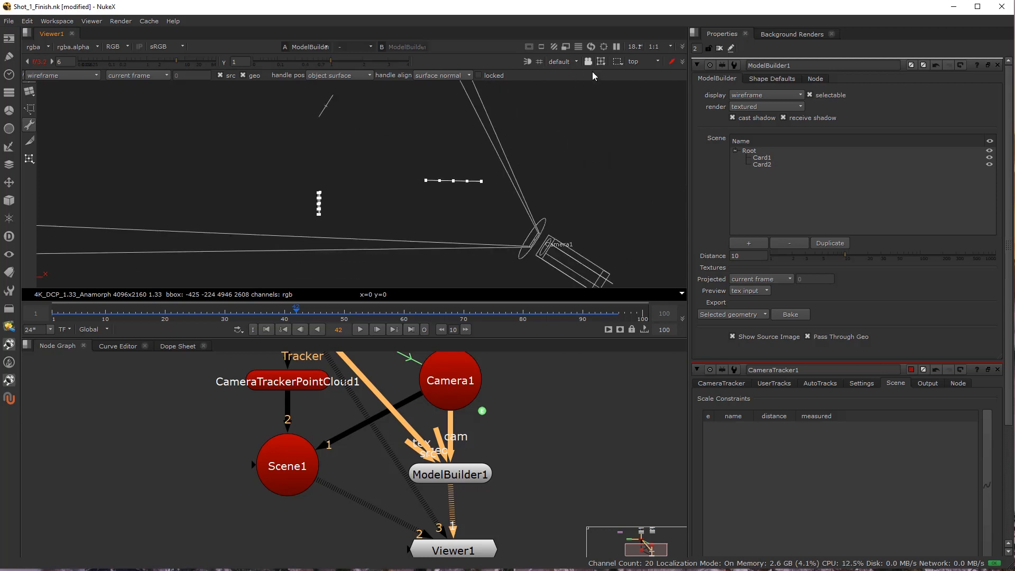
Look through Camera1 and display the Scene1 point cloud together with the cards, after viewing the CameraTracker1 footage.
left_click(551, 62)
left_click(568, 87)
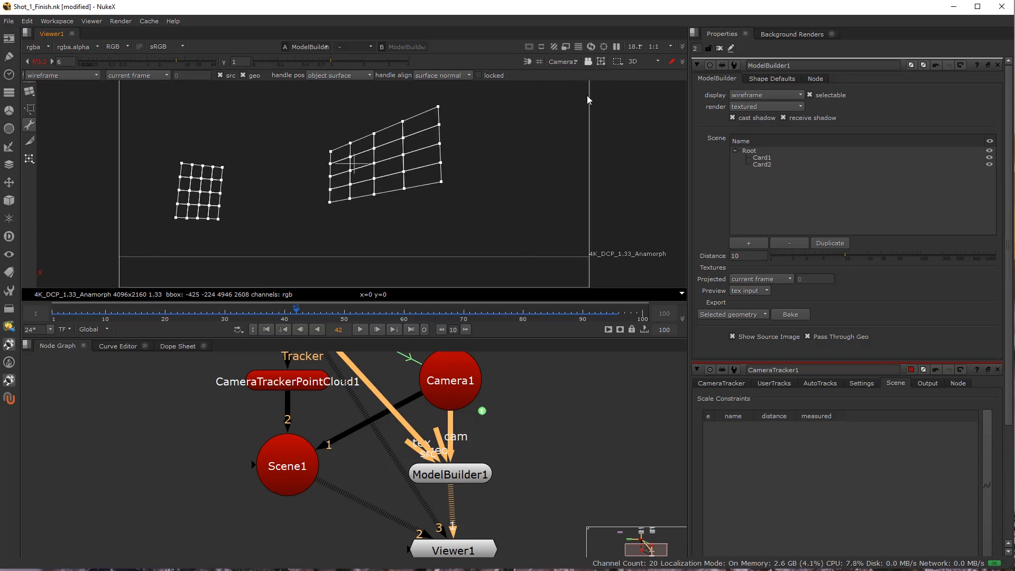
scroll(446, 395, "down", 5)
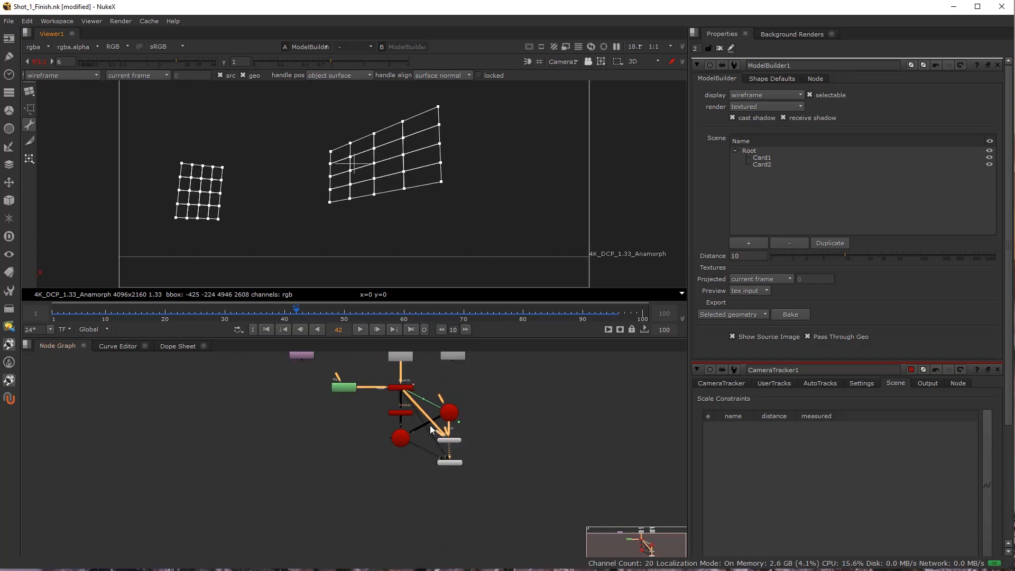
left_click(398, 431)
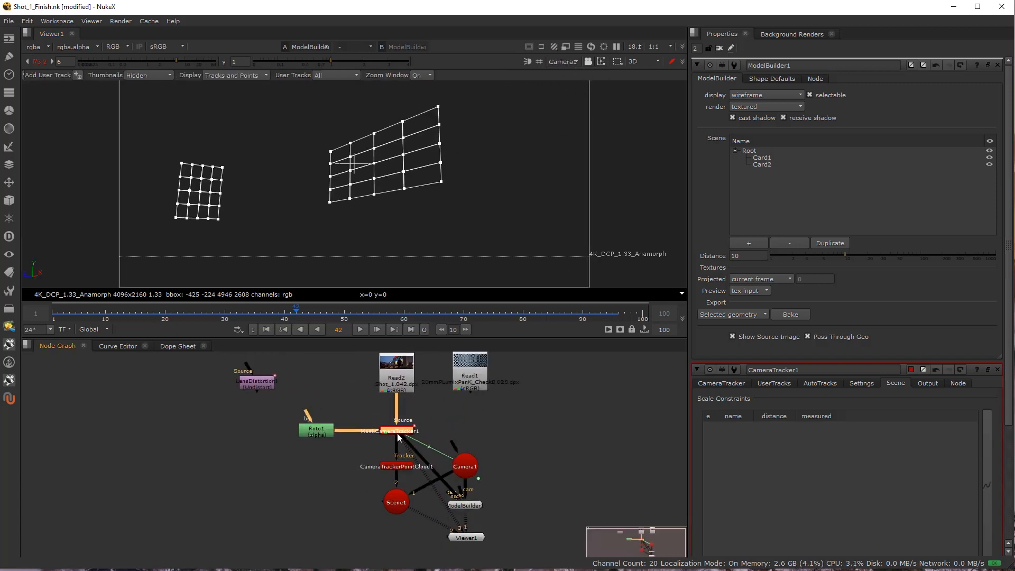
scroll(398, 434, "up", 4)
key("1")
left_click_drag(411, 531, 423, 461)
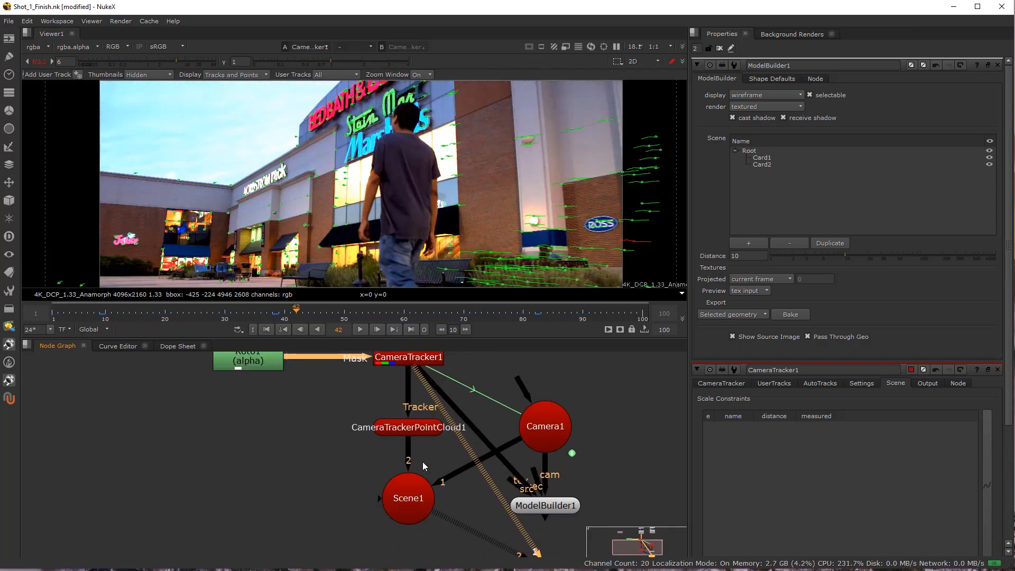
left_click(411, 495)
key("1")
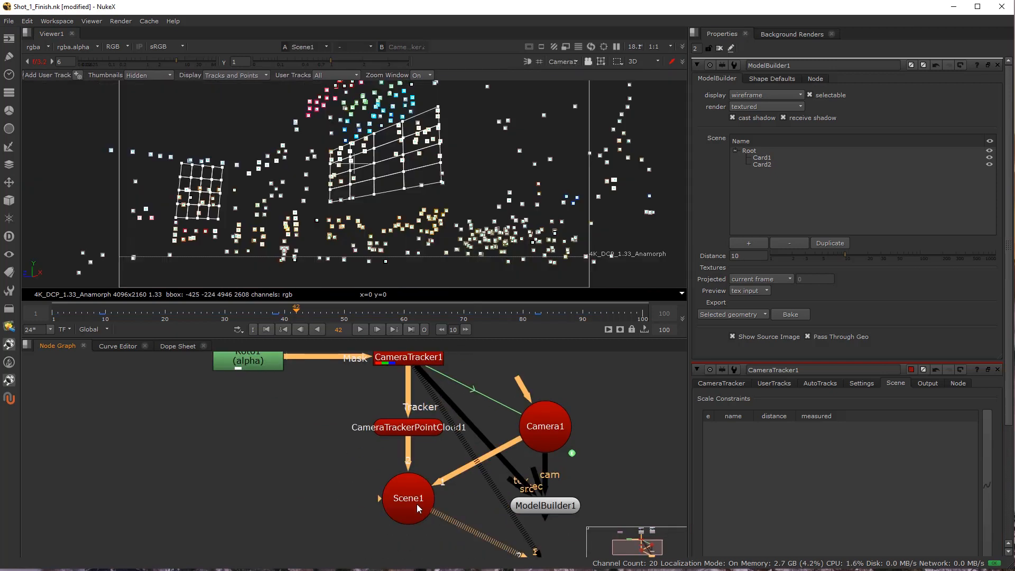
Overlay Scene1 on the CameraTracker1 footage using the over mode and set the viewer gain to 2.4.
left_click(357, 48)
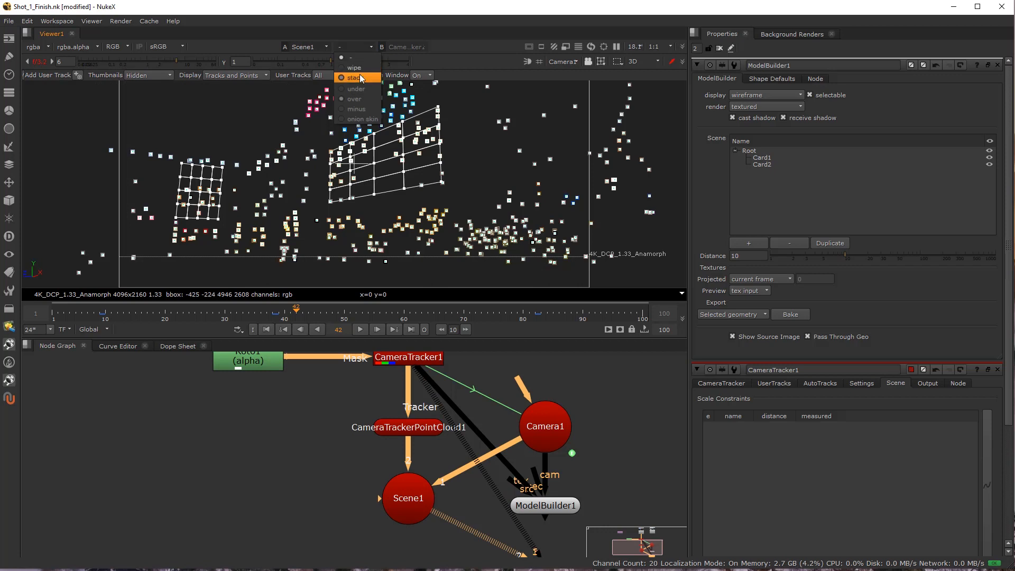
left_click(360, 74)
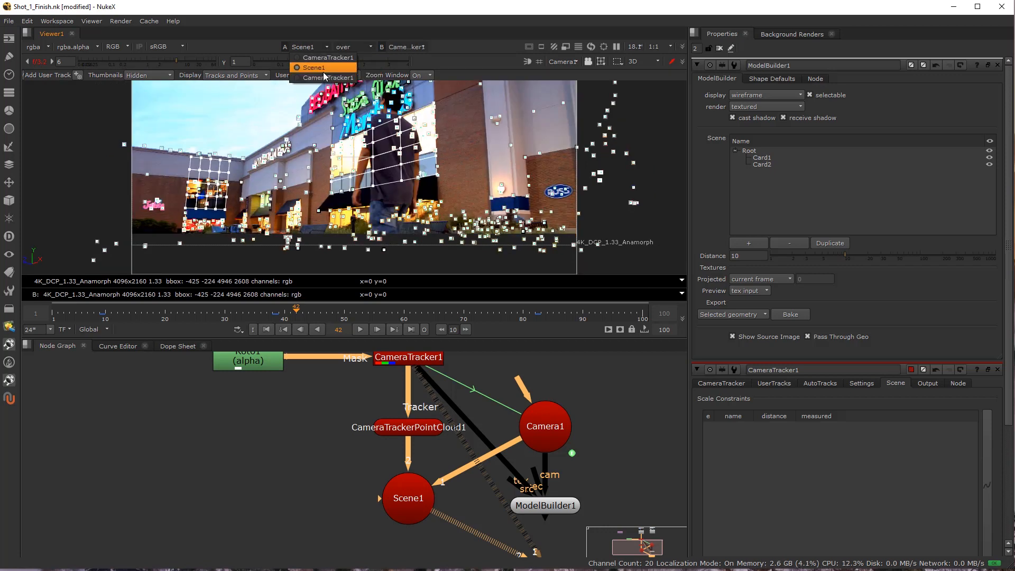
left_click(406, 47)
left_click(494, 49)
left_click(39, 62)
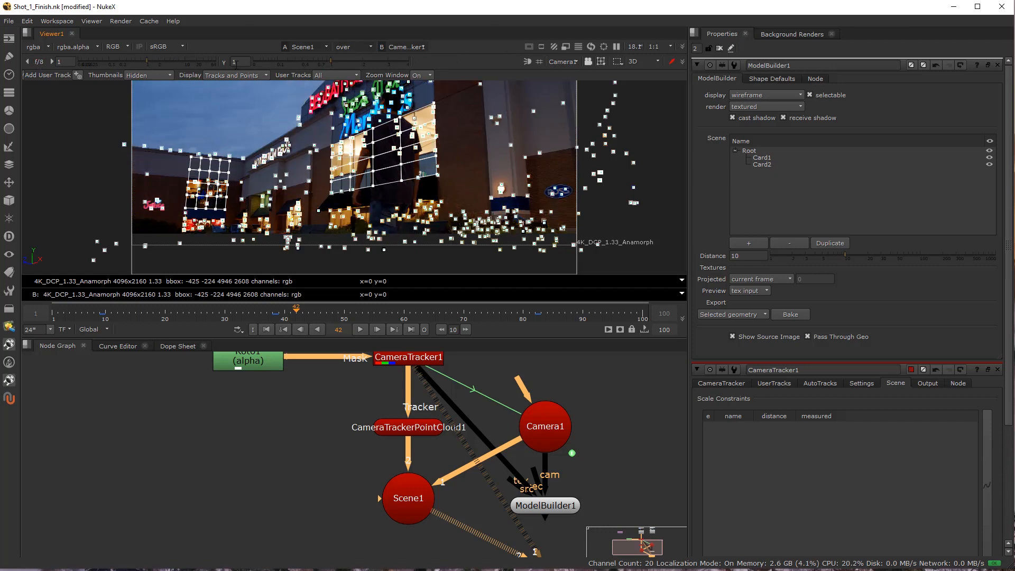
left_click_drag(149, 64, 161, 61)
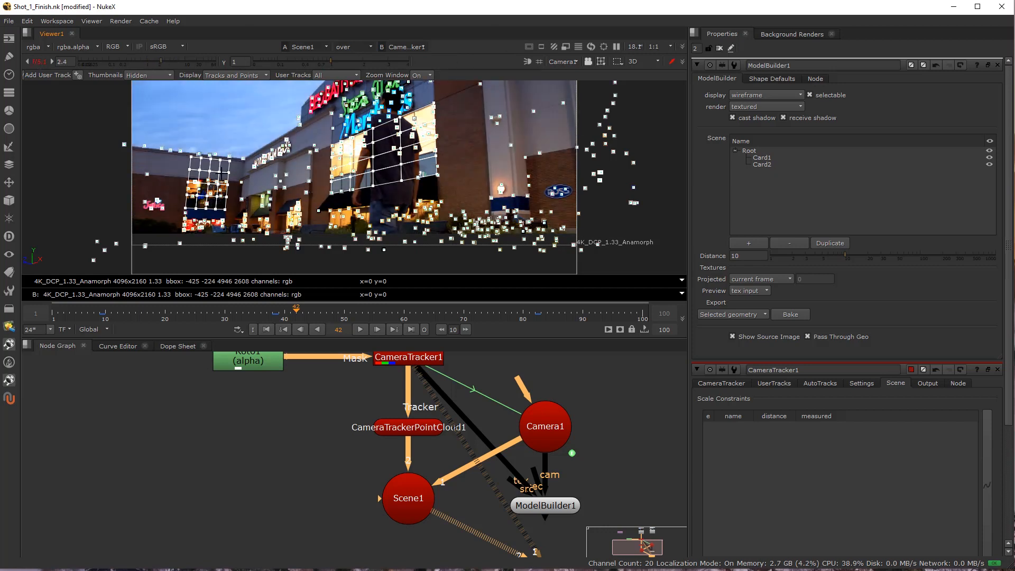
Lock the 3D view to Camera1 and set the maximized viewer's downscale ratio to 1:2.
left_click(590, 62)
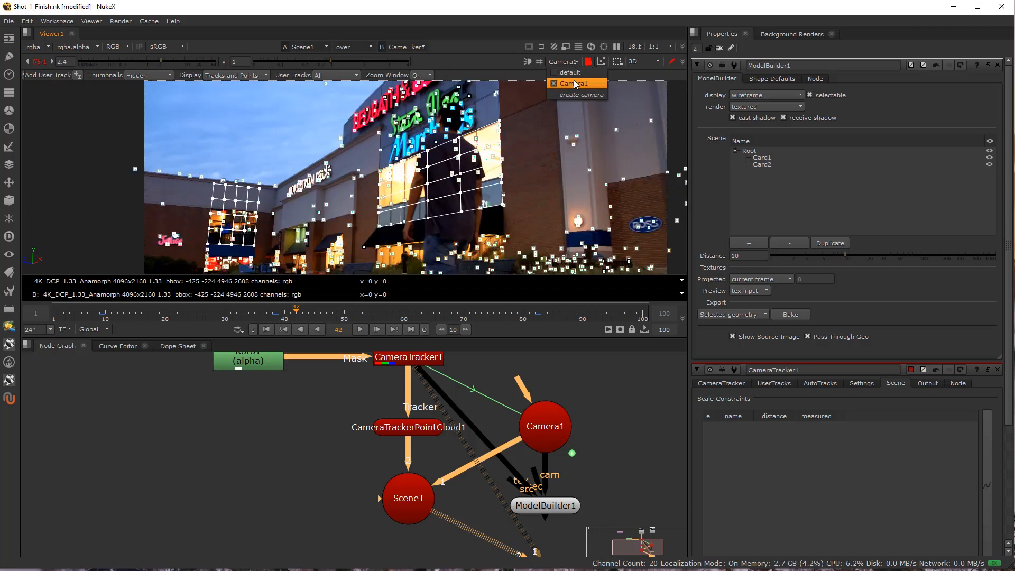
key("space")
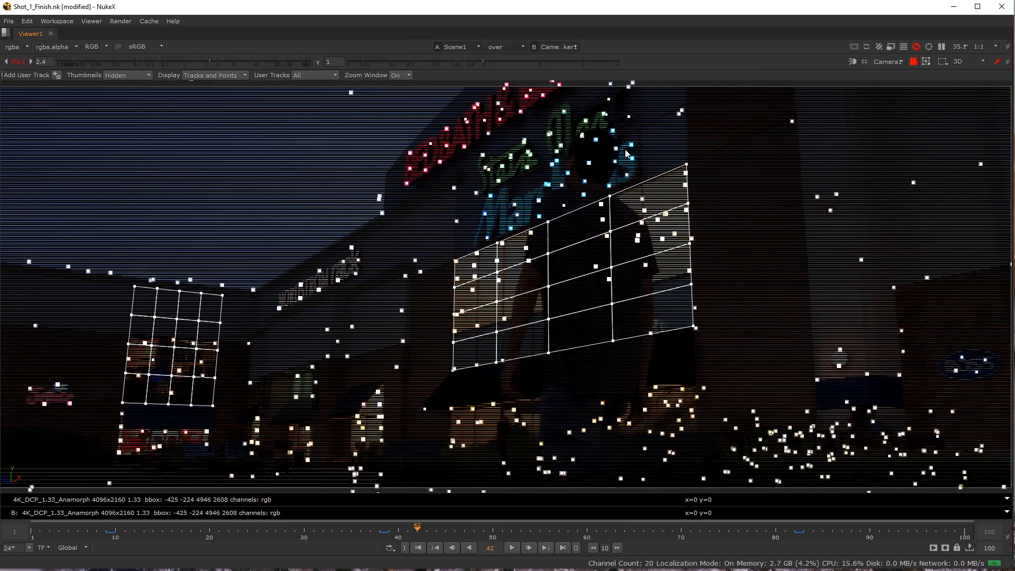
left_click(987, 52)
left_click(980, 70)
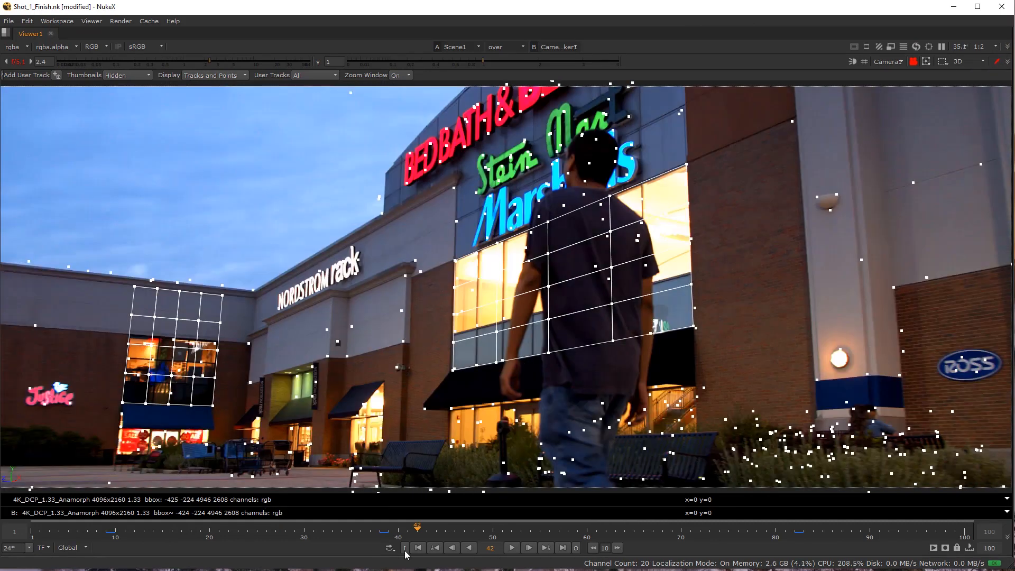
Play the shot through frame 100 in the maximized viewer to check how the cards and points track the buildings.
left_click(512, 547)
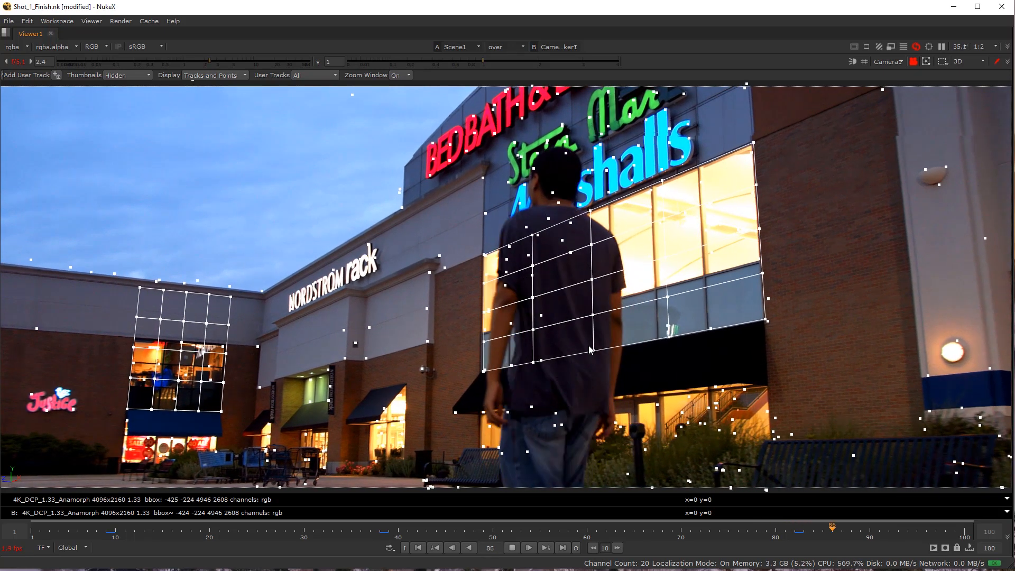
left_click(801, 535)
left_click(493, 532)
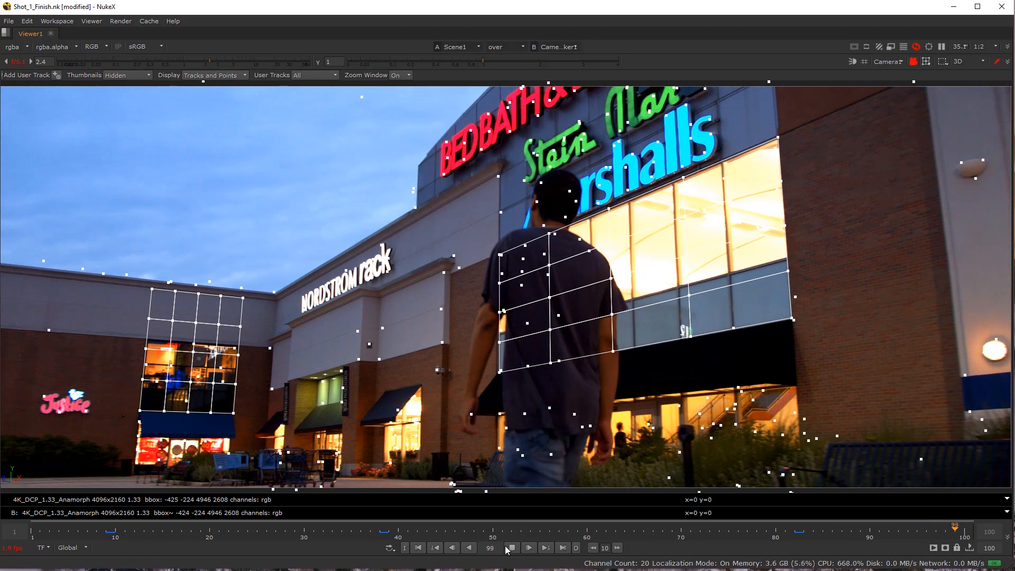
key("space")
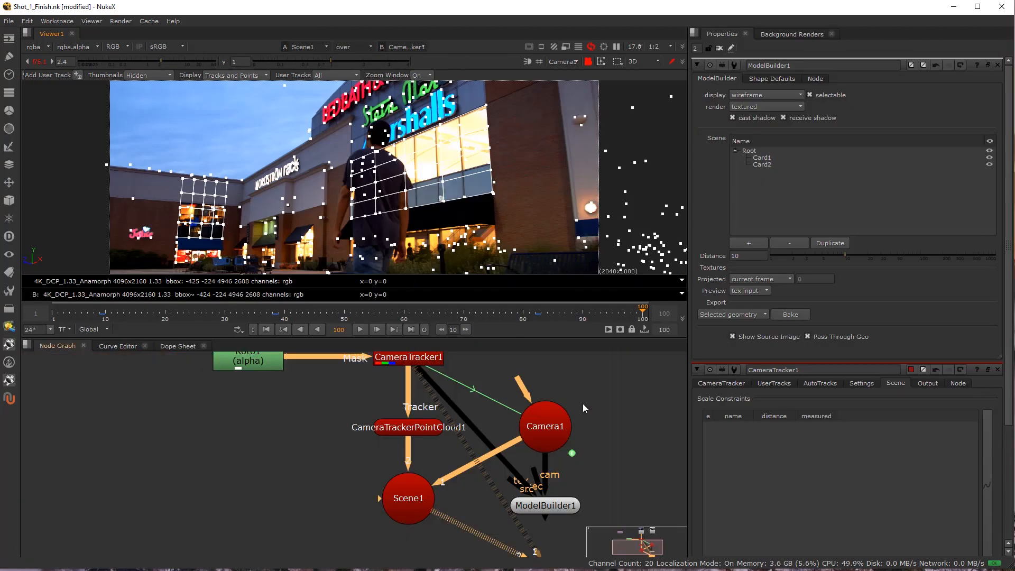
Add a ScanlineRender node in the empty area of the node graph below Viewer1.
scroll(386, 461, "down", 4)
left_click_drag(386, 461, 258, 407)
scroll(258, 443, "up", 2)
key("Tab")
type("scan")
key("Return")
left_click_drag(241, 452, 316, 494)
scroll(317, 494, "up", 2)
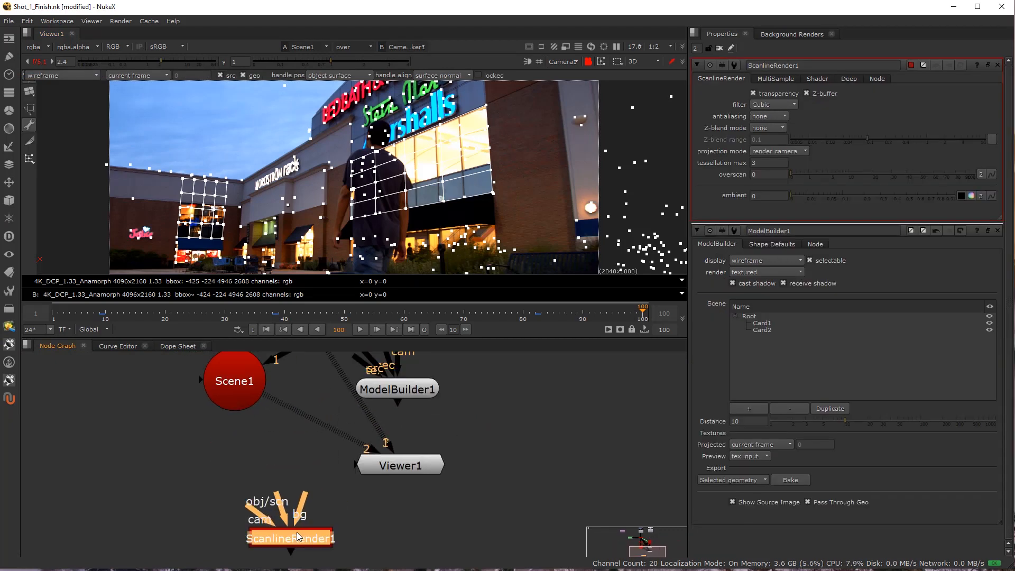
Bake Card1 and Card2 from ModelBuilder1 as selected geometry and place the baked node to the left of Scene1.
double_click(388, 416)
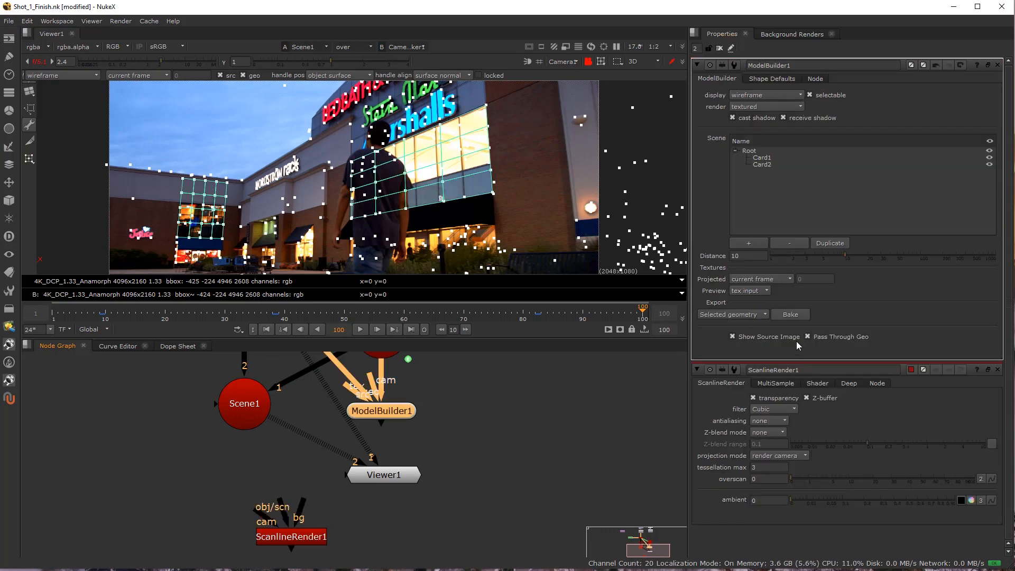
left_click(762, 158)
left_click(768, 165, "shift")
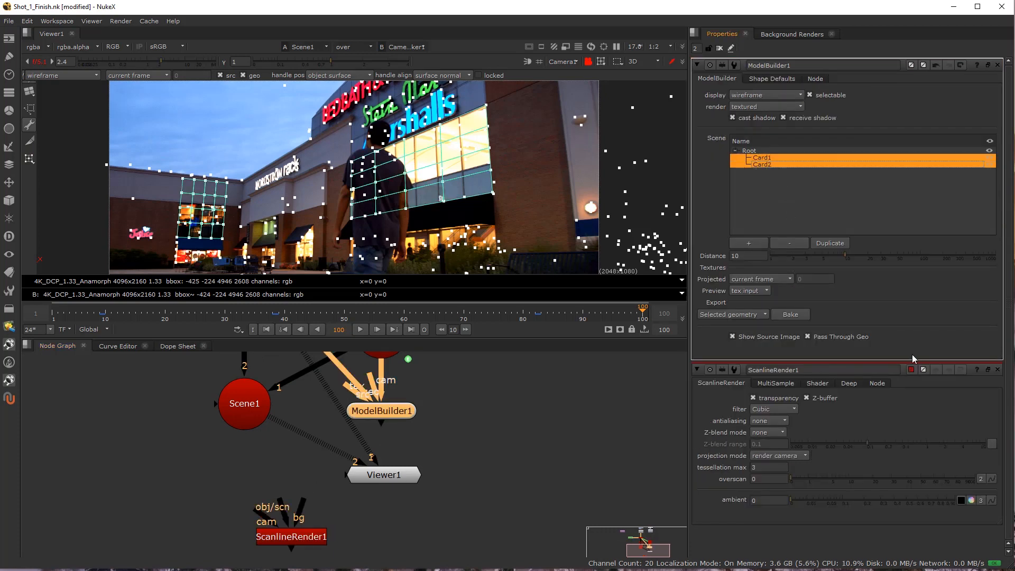
left_click(792, 315)
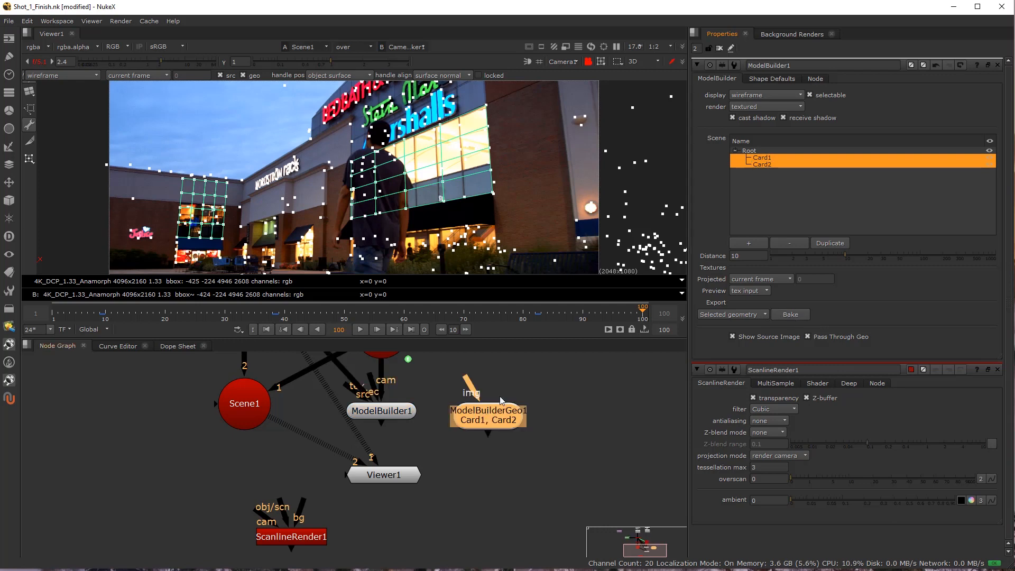
left_click_drag(489, 425, 128, 469)
left_click_drag(127, 469, 315, 538)
Add a CheckerBoard as the baked geometry's image input and set its size to 800.
left_click(256, 431)
key("Tab")
type("check")
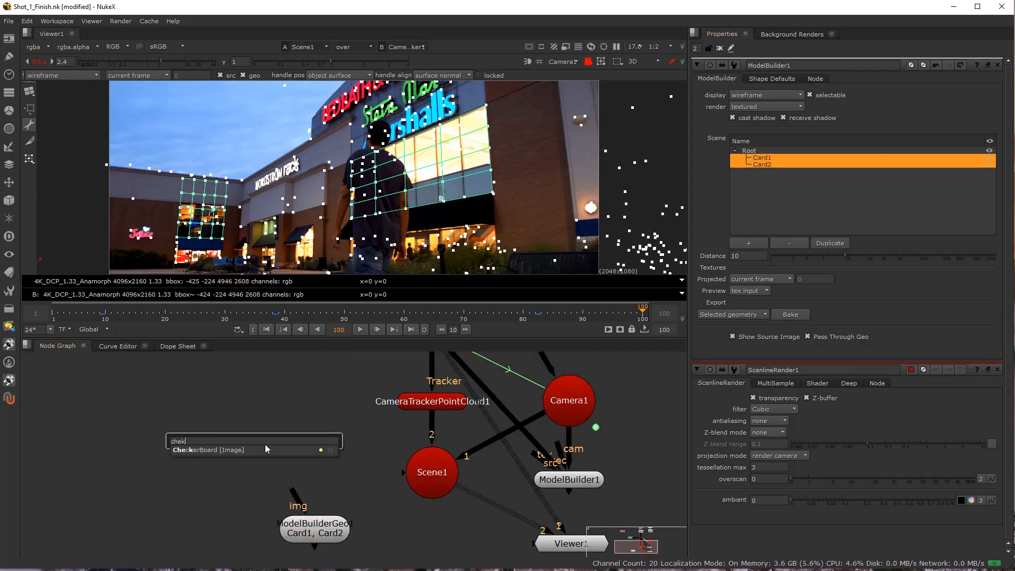
left_click(244, 449)
left_click_drag(264, 445, 316, 447)
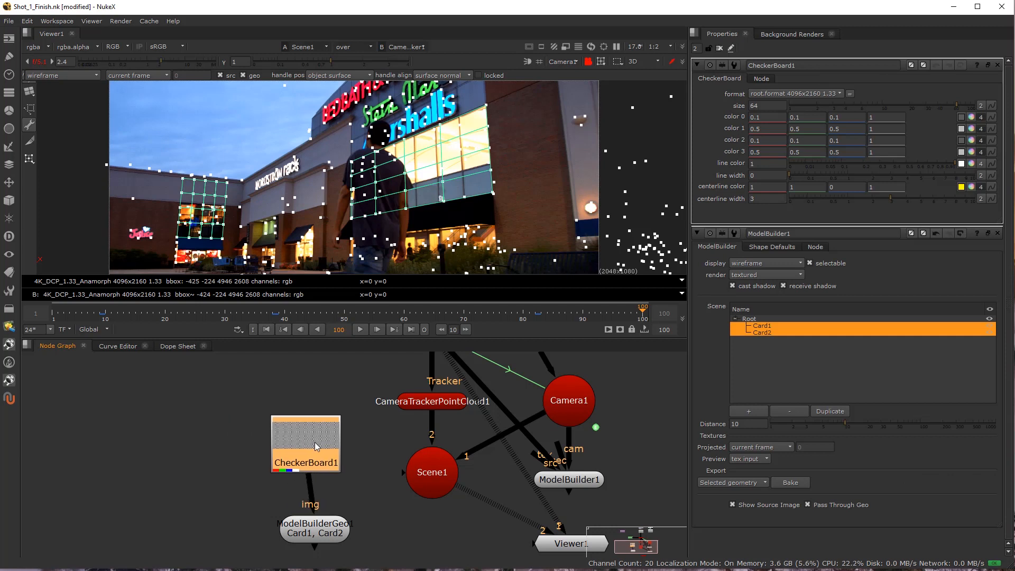
left_click_drag(911, 110, 860, 112)
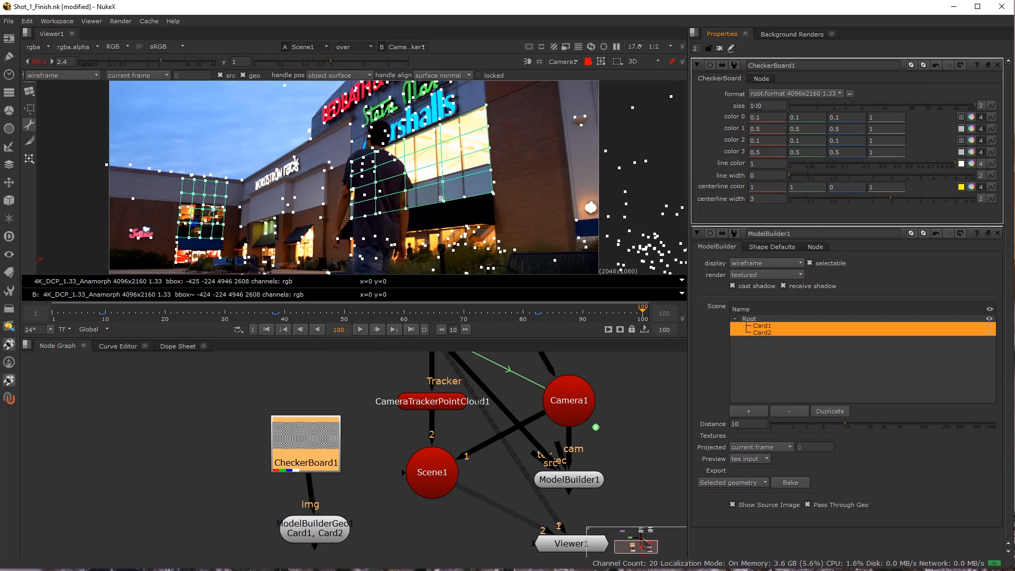
scroll(752, 106, "up", 7)
left_click(210, 493)
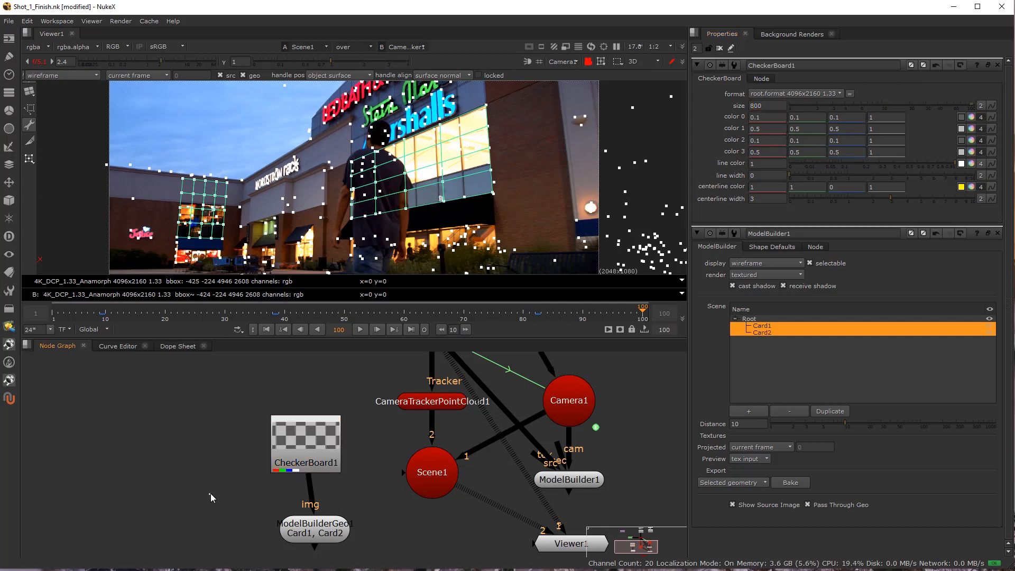
Connect the baked geometry and Camera1 to ScanlineRender1 and view its render.
scroll(204, 402, "down", 5)
scroll(248, 455, "up", 2)
left_click(242, 450)
scroll(242, 450, "up", 3)
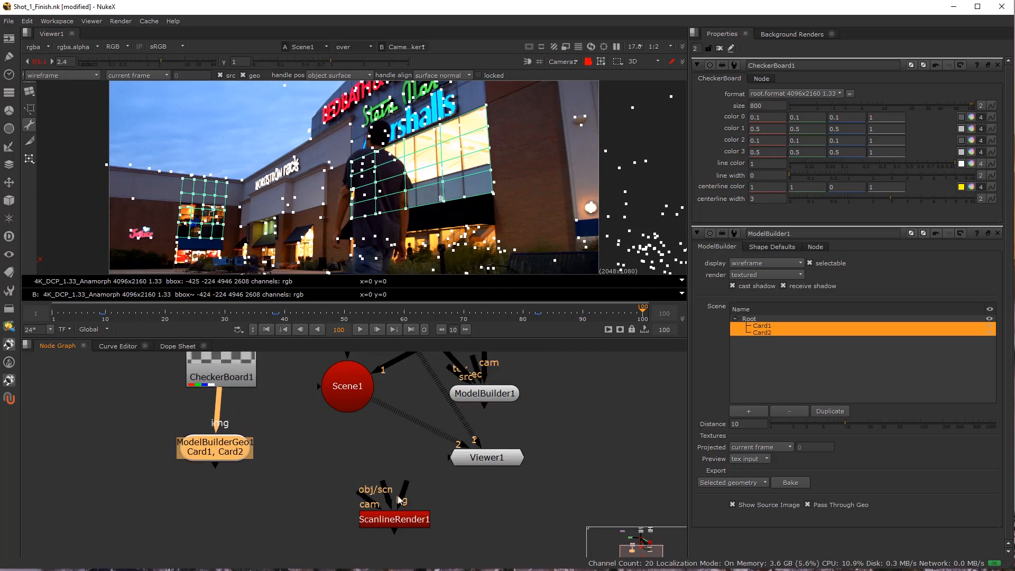
left_click_drag(242, 451, 239, 449)
left_click_drag(406, 521, 475, 396)
scroll(349, 463, "down", 4)
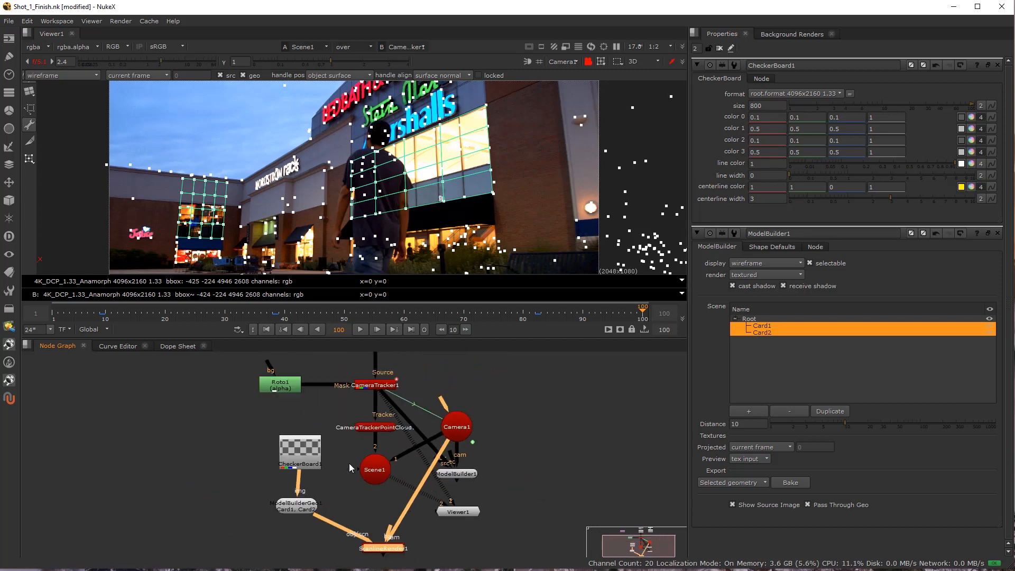
left_click_drag(354, 506, 344, 503)
key("1")
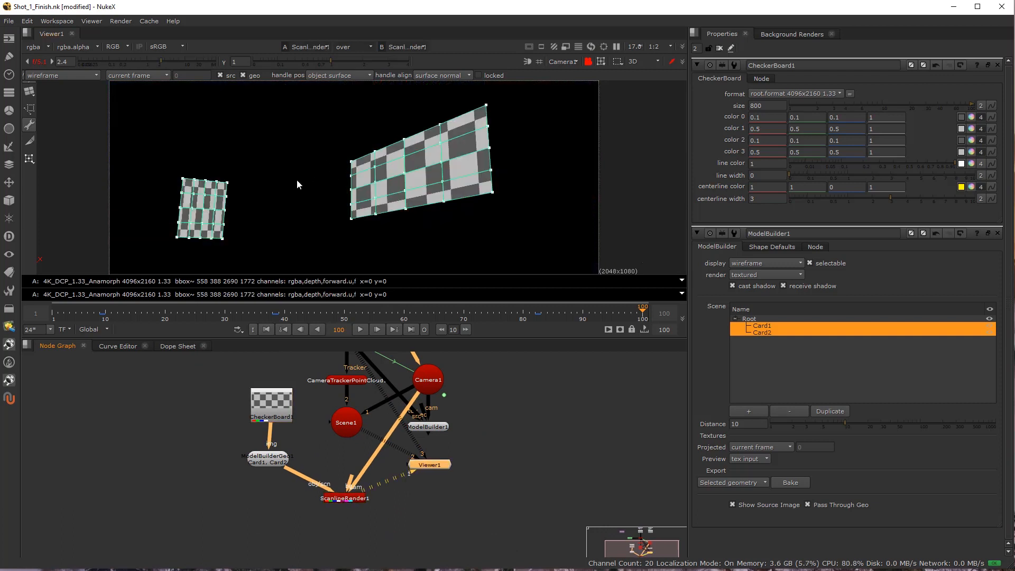
Go to frame 40, set ScanlineRender1's antialiasing to medium, and set its multisample samples to 2.
left_click(285, 315)
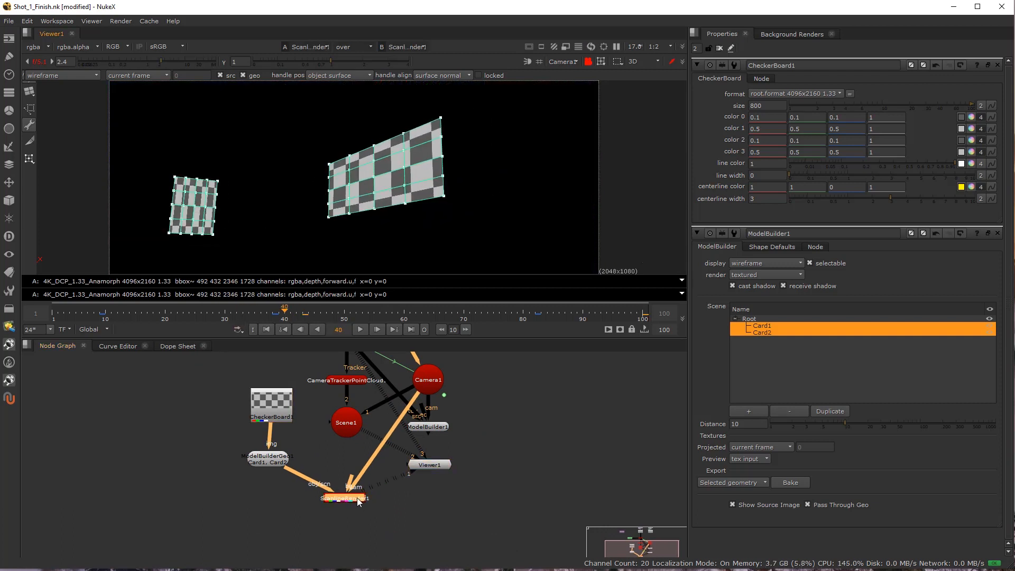
double_click(355, 497)
left_click(761, 115)
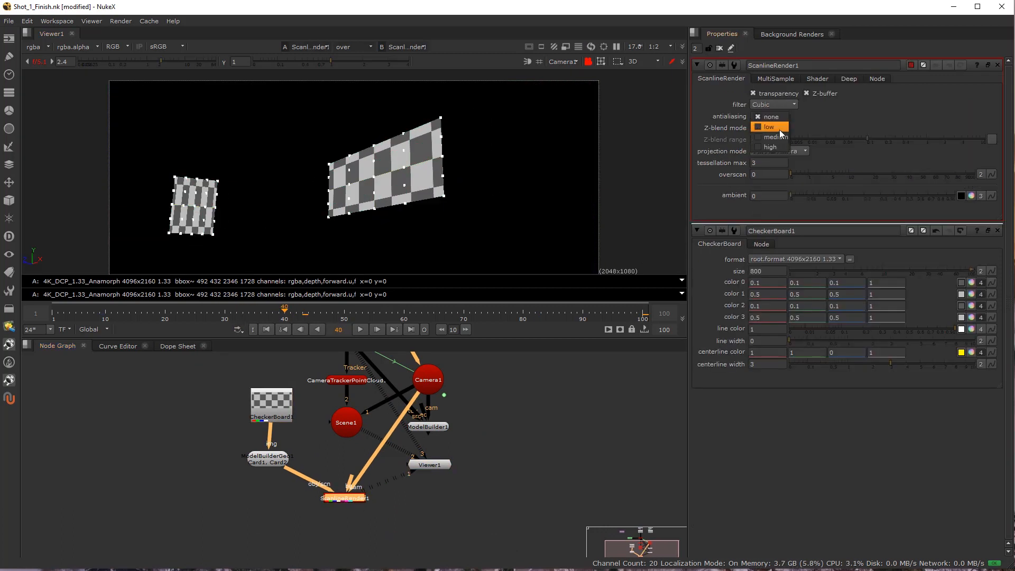
left_click(776, 135)
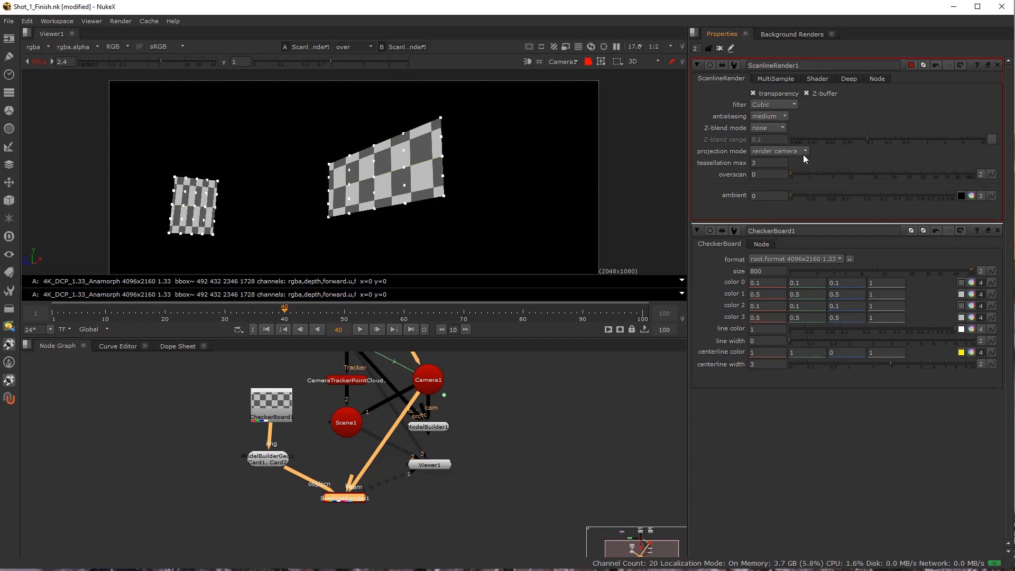
left_click(777, 80)
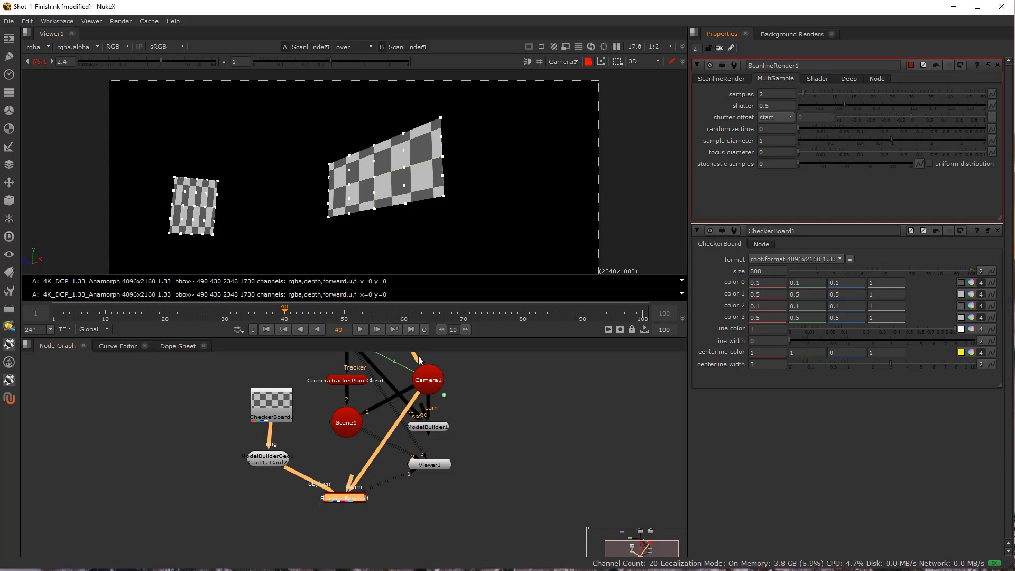
Export a linked Distortion node from CameraTracker1.
left_click(339, 514)
left_click_drag(335, 370, 326, 458)
double_click(337, 426)
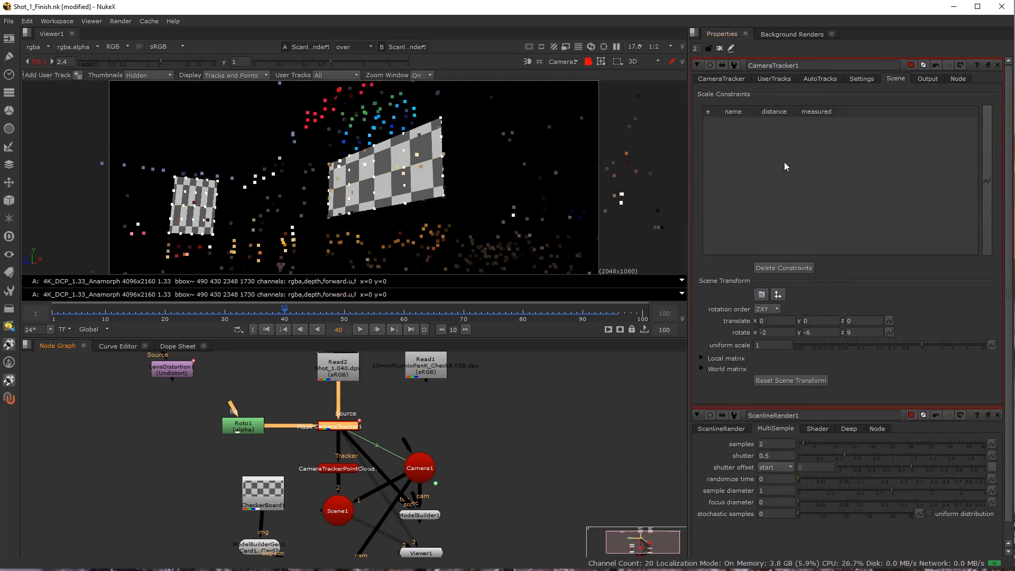
left_click(720, 79)
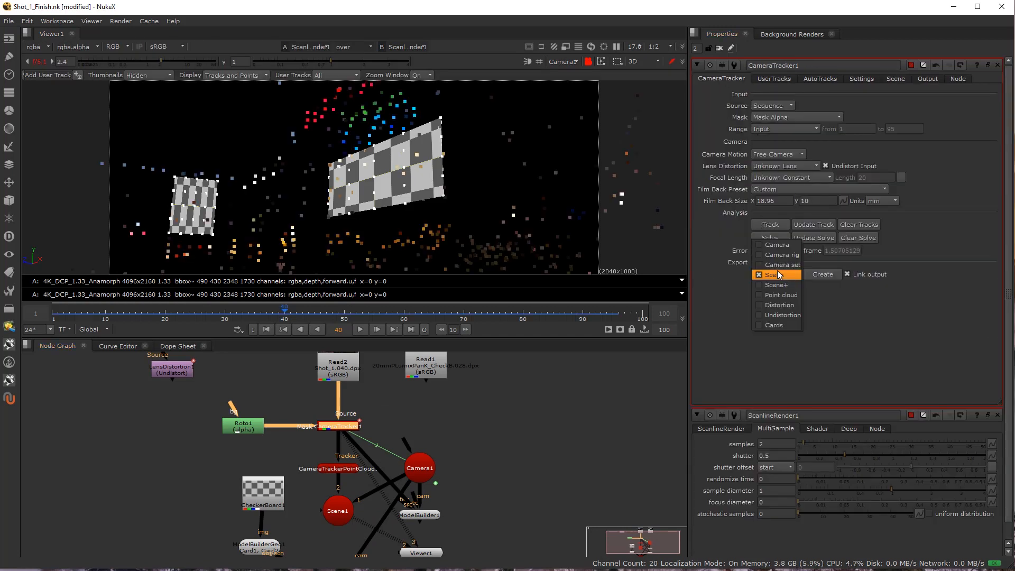
left_click(786, 305)
left_click(823, 275)
Place the new redistort LensDistortion2 node directly beneath ScanlineRender1 and connect the render as its source.
scroll(434, 438, "down", 4)
left_click_drag(431, 477, 459, 446)
scroll(458, 447, "up", 2)
left_click_drag(401, 384, 422, 394)
scroll(499, 378, "up", 4)
left_click_drag(176, 422, 686, 443)
left_click_drag(466, 389, 186, 402)
scroll(259, 414, "down", 5)
left_click_drag(332, 452, 369, 407)
left_click_drag(450, 379, 260, 534)
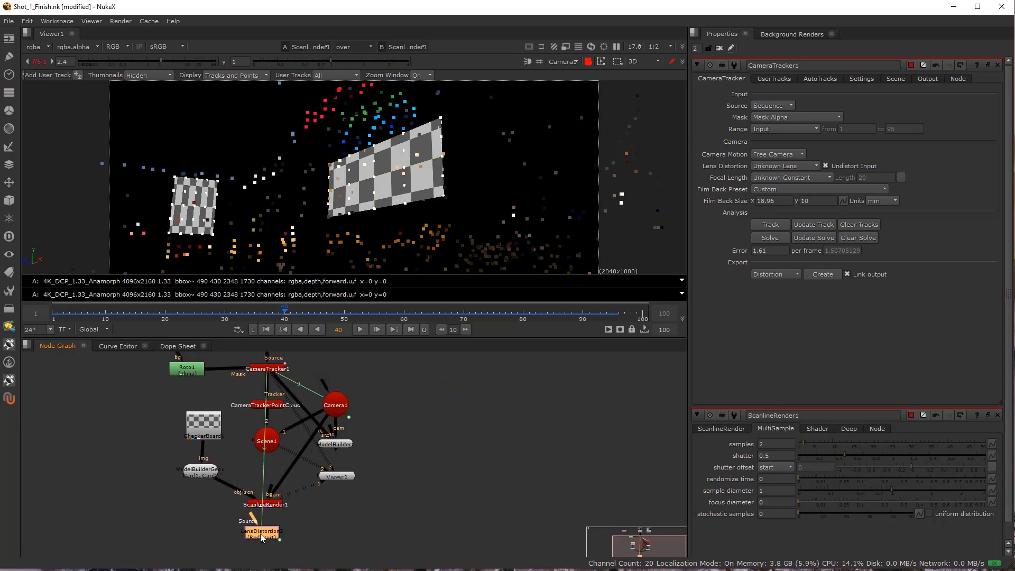
Compare ScanlineRender1's output with LensDistortion2's in the viewer, ending on the redistorted render.
scroll(260, 538, "up", 5)
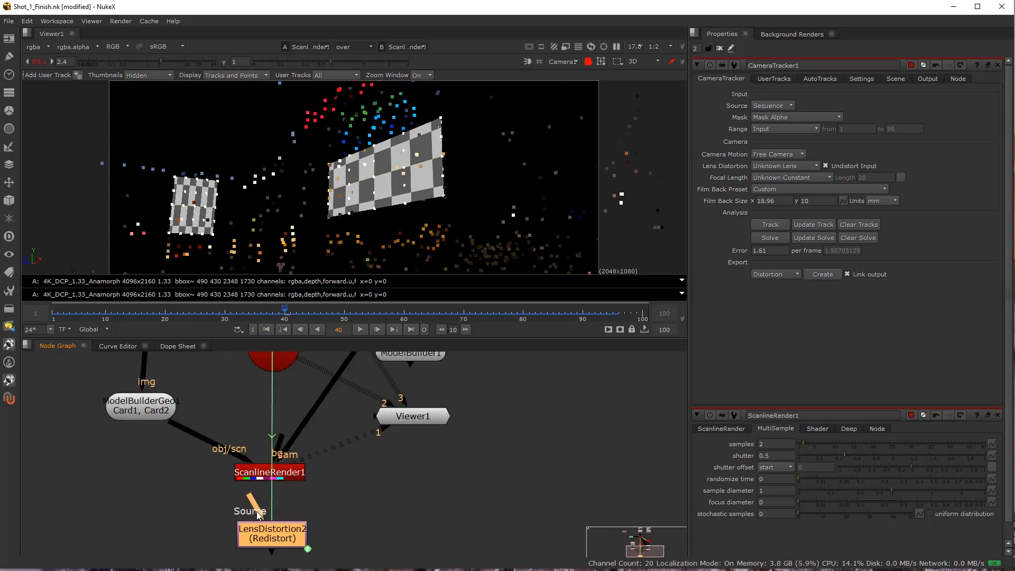
left_click(272, 472)
key("1")
left_click(275, 536)
key("1")
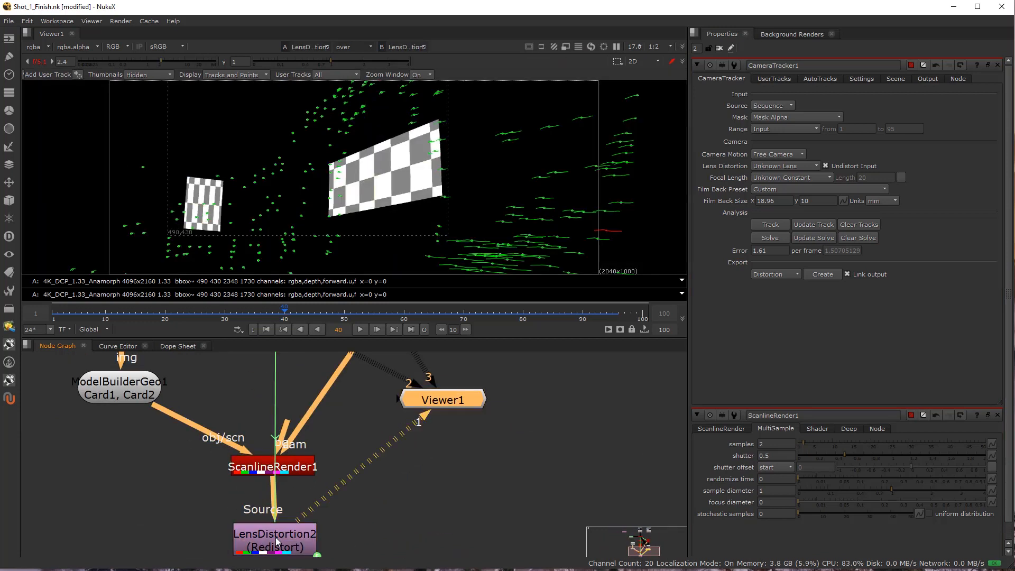
Scrub through the redistorted render and set LensDistortion2's bounding box adjustment to add 100 pixels.
double_click(277, 544)
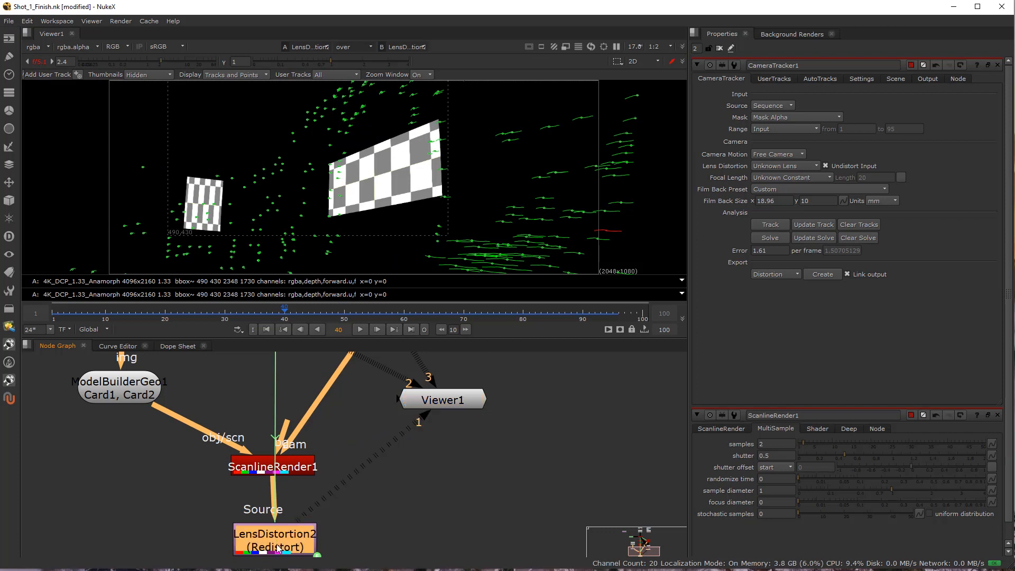
left_click(118, 320)
left_click_drag(118, 320, 508, 322)
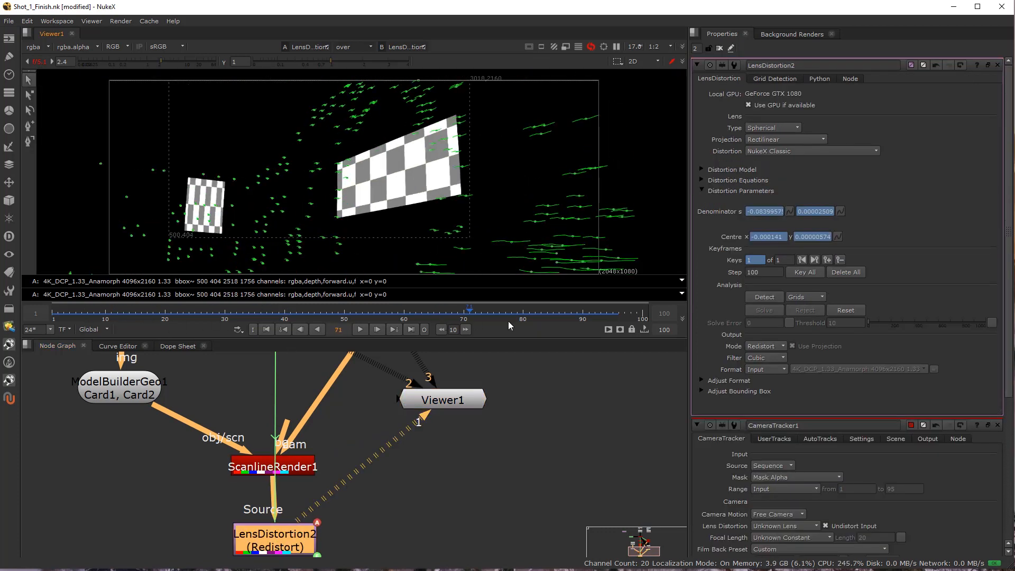
left_click_drag(570, 334, 576, 331)
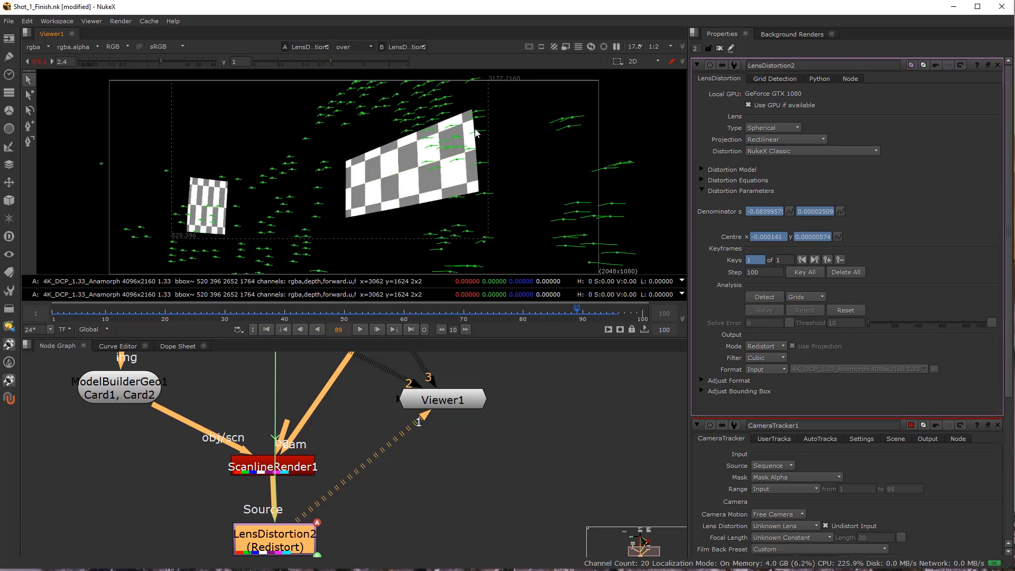
left_click_drag(259, 555, 258, 553)
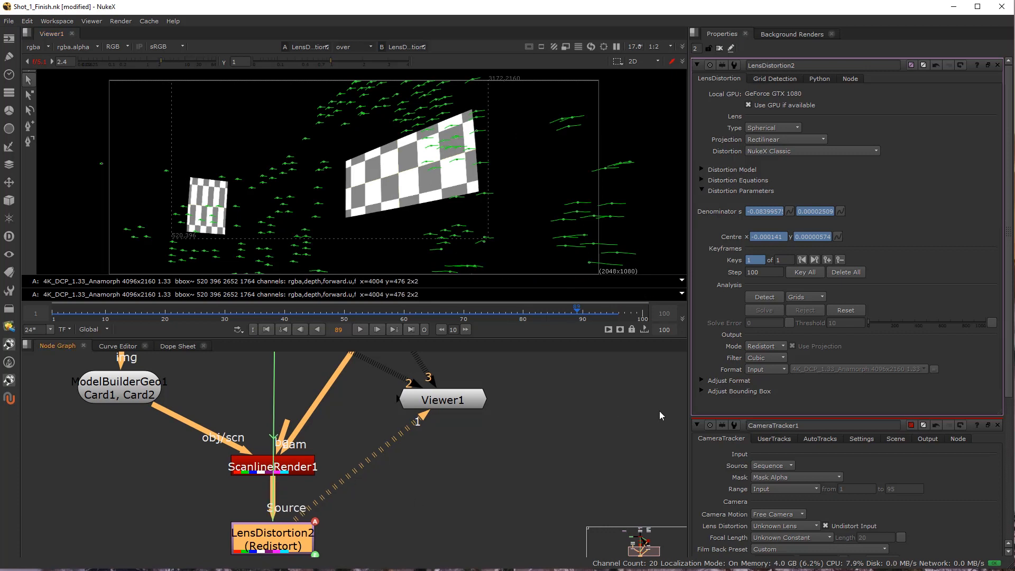
left_click(702, 380)
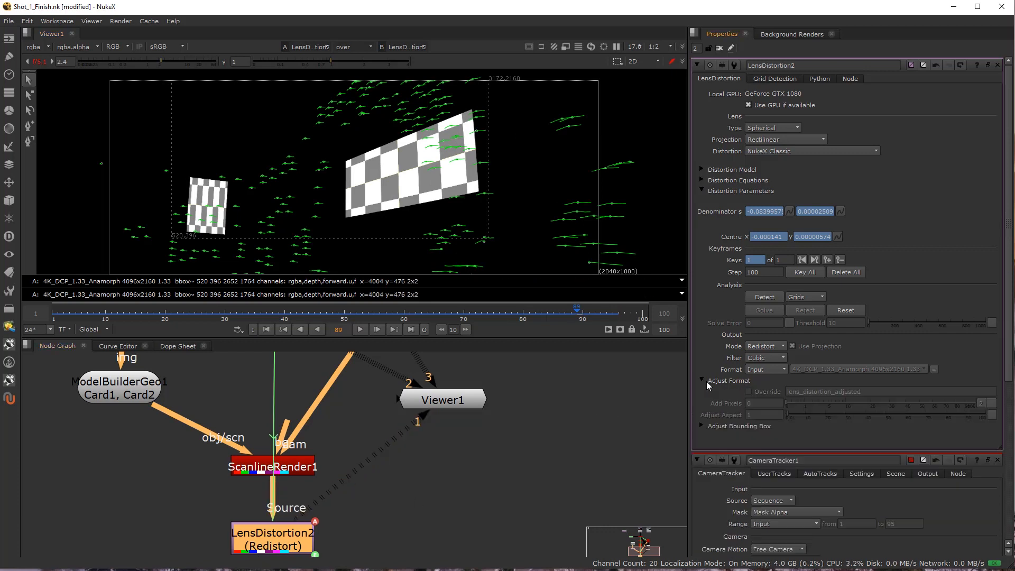
left_click(701, 426)
left_click_drag(786, 437, 999, 444)
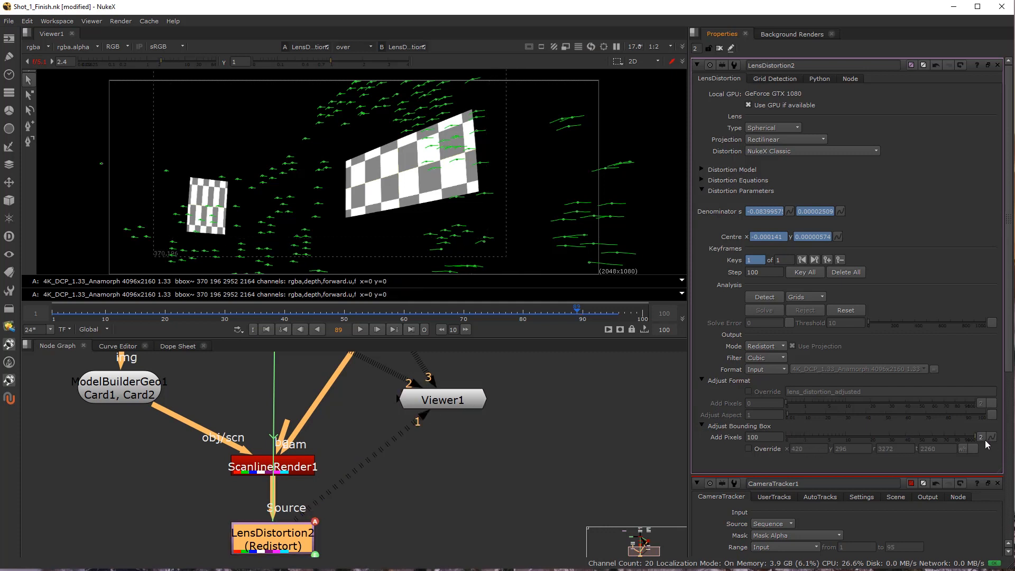
Hide the viewer overlay and turn off the A/B over comparison.
left_click(278, 313)
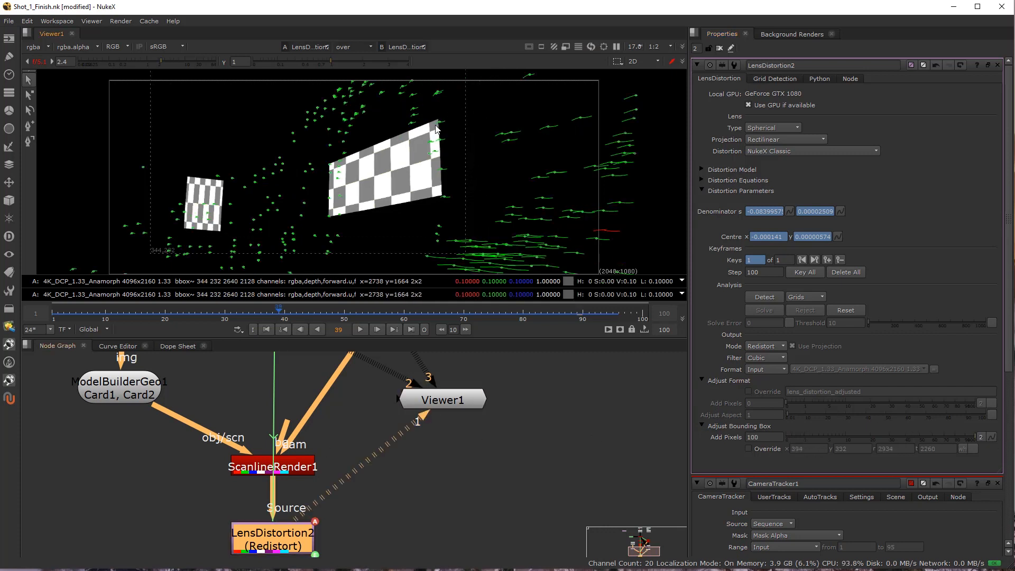
key("o")
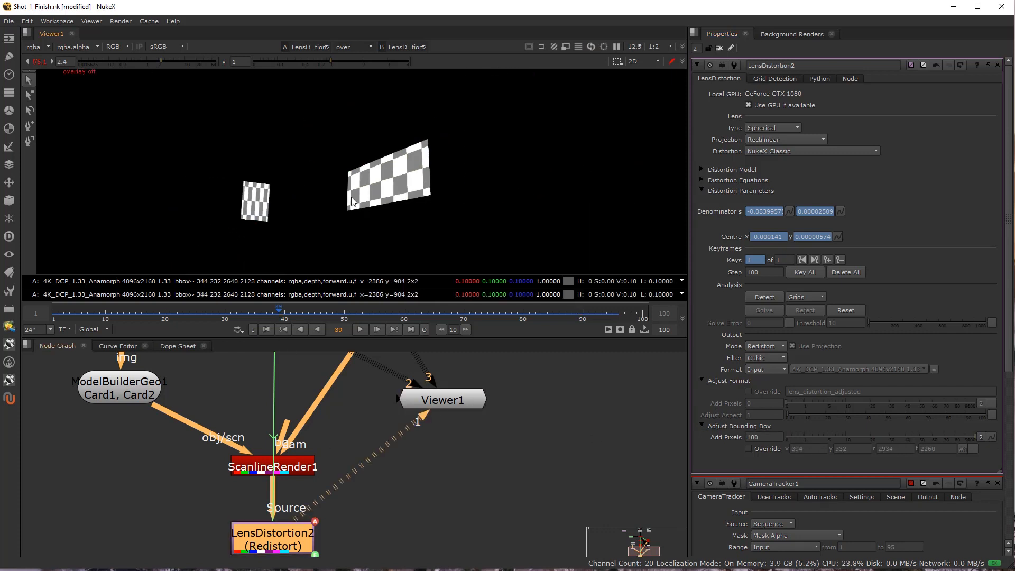
left_click(348, 46)
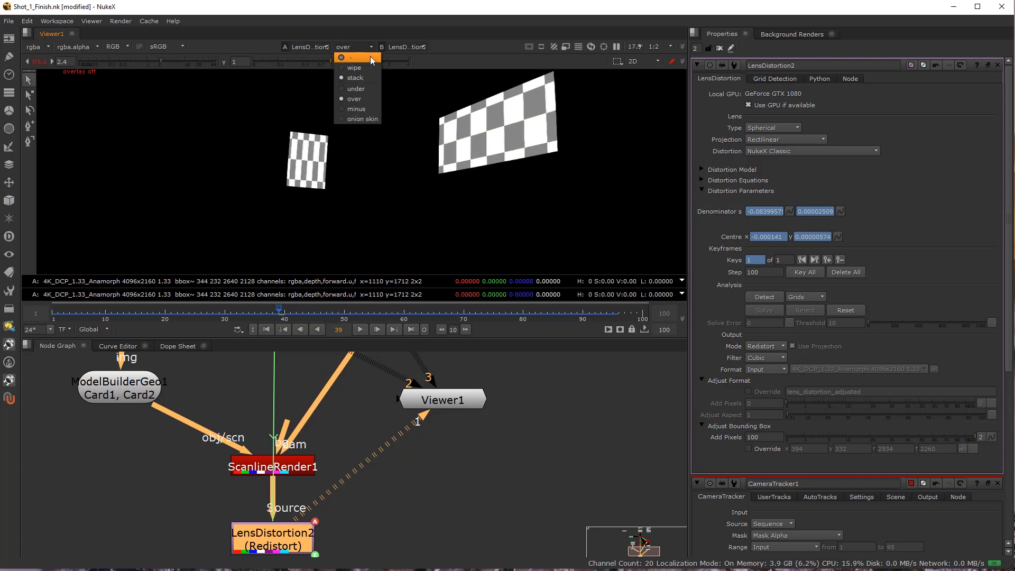
left_click(370, 64)
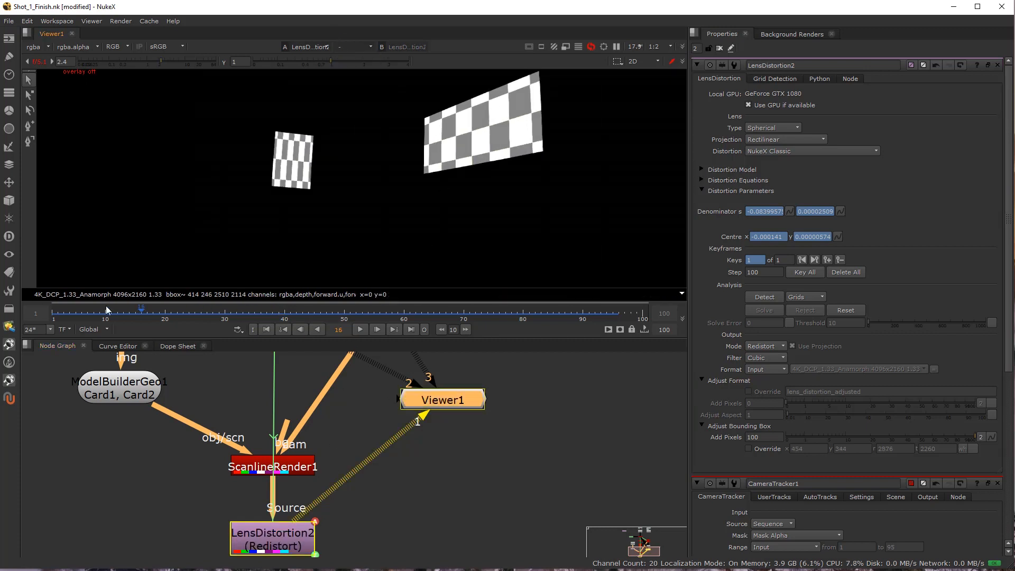
Check the redistorted checkerboard cards near the start, end and middle of the shot.
left_click(65, 314)
left_click(586, 312)
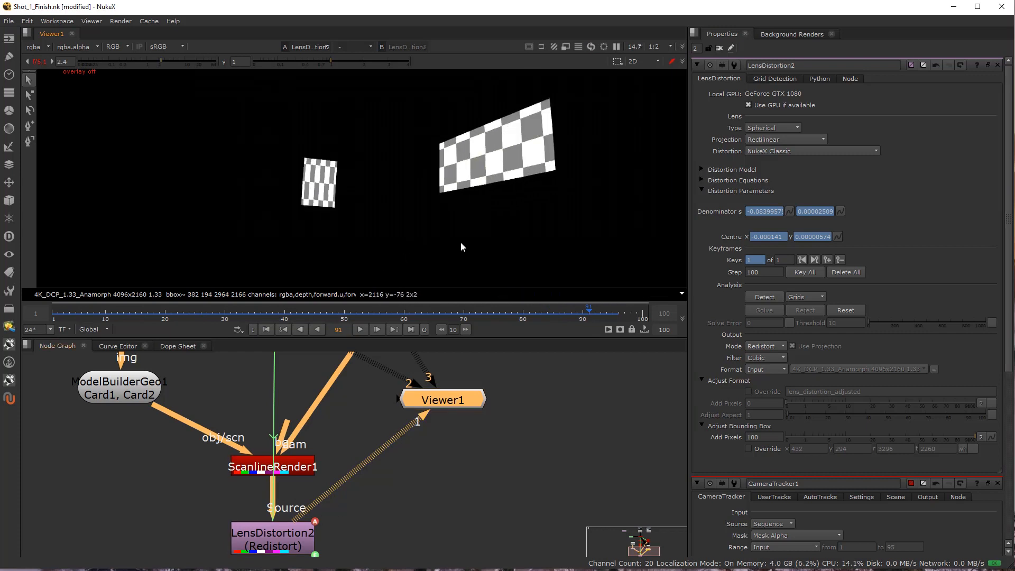
left_click(301, 314)
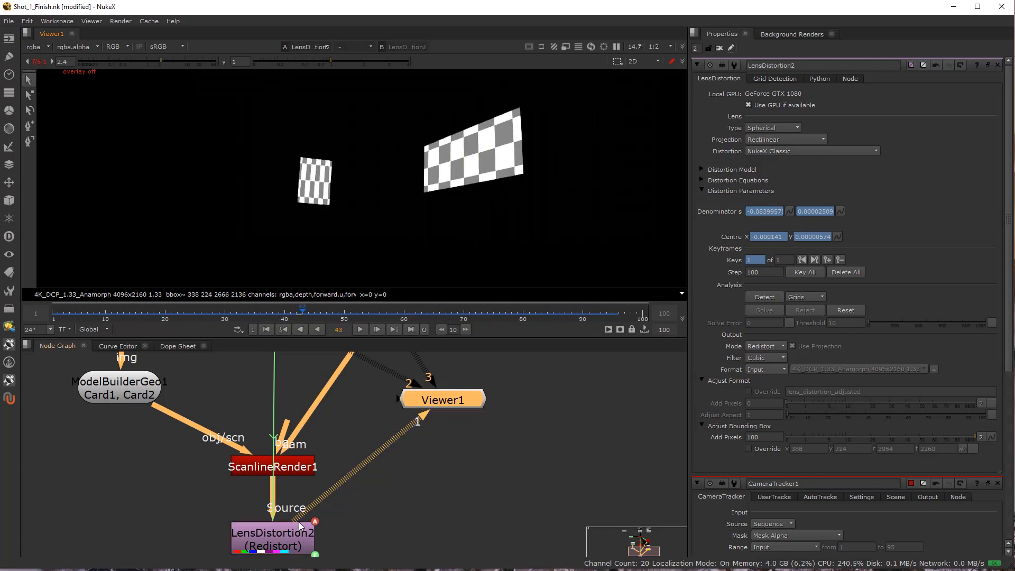
Add a Merge node set to over beside LensDistortion2, with LensDistortion2 as its A input.
scroll(182, 514, "down", 2)
left_click_drag(232, 548, 317, 511)
scroll(317, 511, "up", 2)
left_click(319, 538)
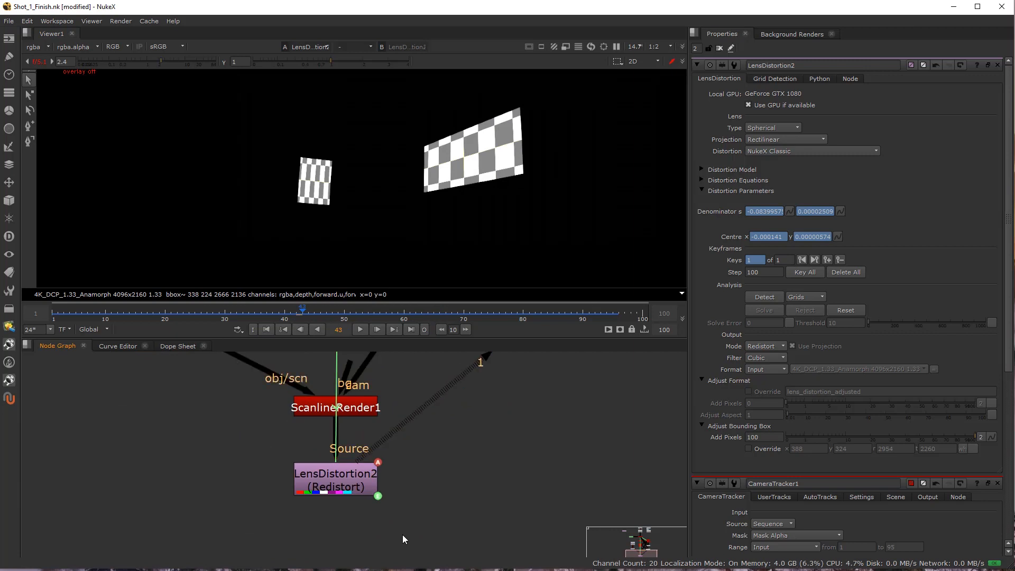
key("m")
left_click_drag(335, 557, 336, 554)
left_click_drag(350, 518, 398, 525)
left_click_drag(314, 514, 319, 485)
left_click_drag(330, 549, 525, 481)
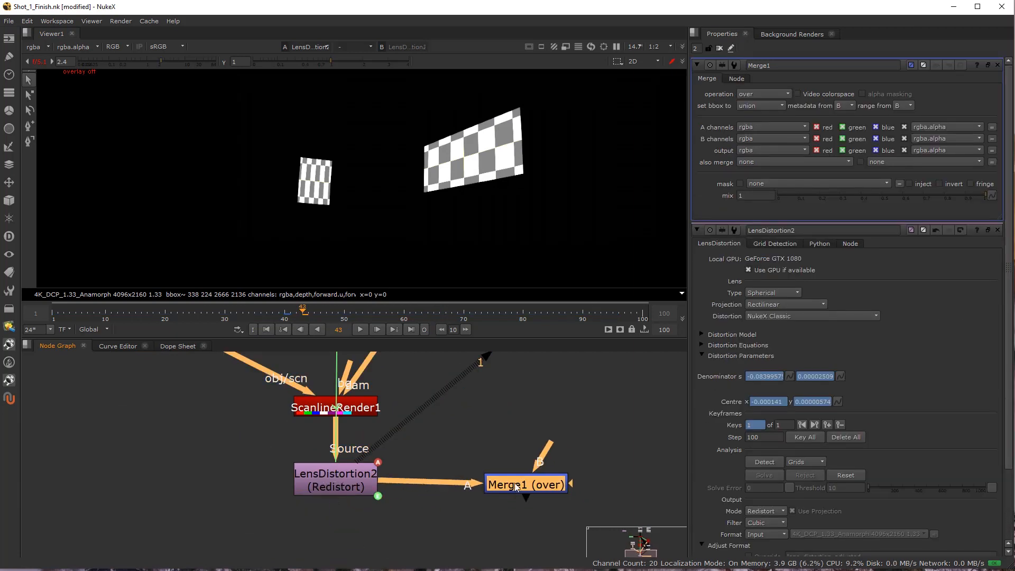
Connect Merge1's B input to Read2, and offset Read2 from the tracker column with a Dot in its pipe to CameraTracker1.
scroll(438, 503, "down", 4)
scroll(438, 503, "down", 1)
left_click_drag(458, 504, 531, 383)
left_click_drag(386, 383, 460, 382)
left_click_drag(414, 409, 384, 381)
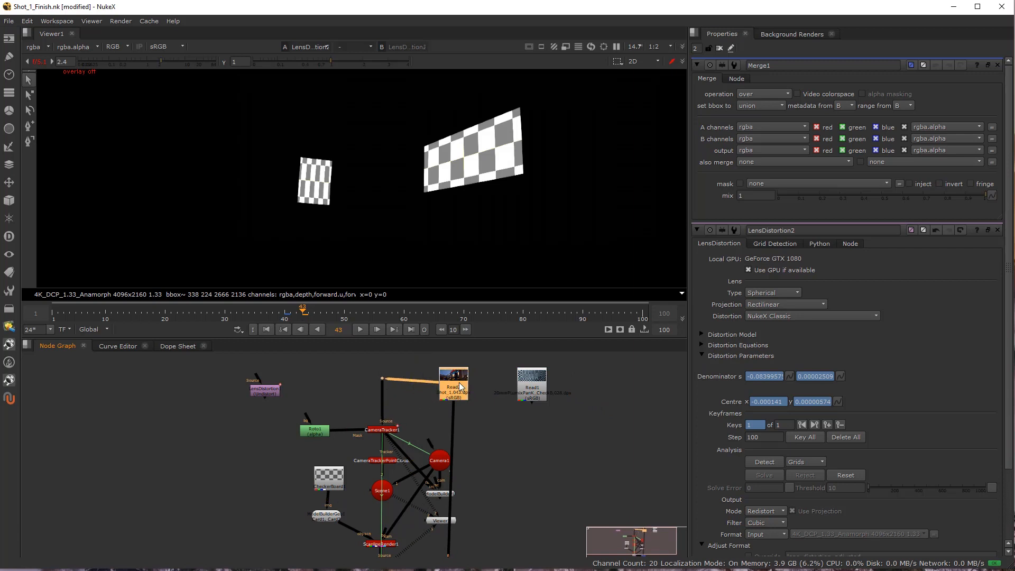
Line up Merge1 vertically beneath Read2 and view the merged result.
left_click_drag(459, 389, 559, 380)
left_click_drag(513, 448, 500, 410)
left_click_drag(449, 533, 465, 528)
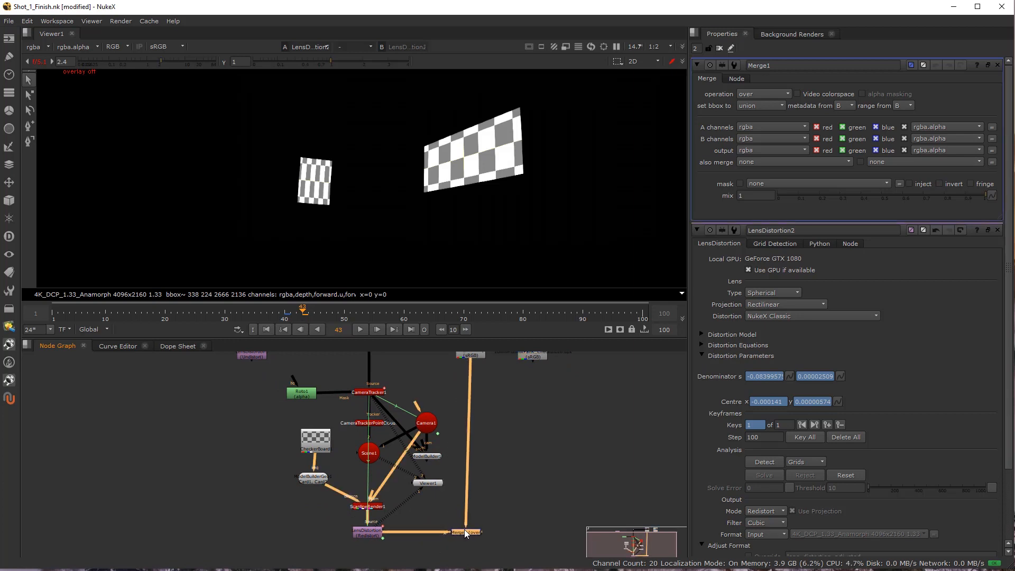
key("1")
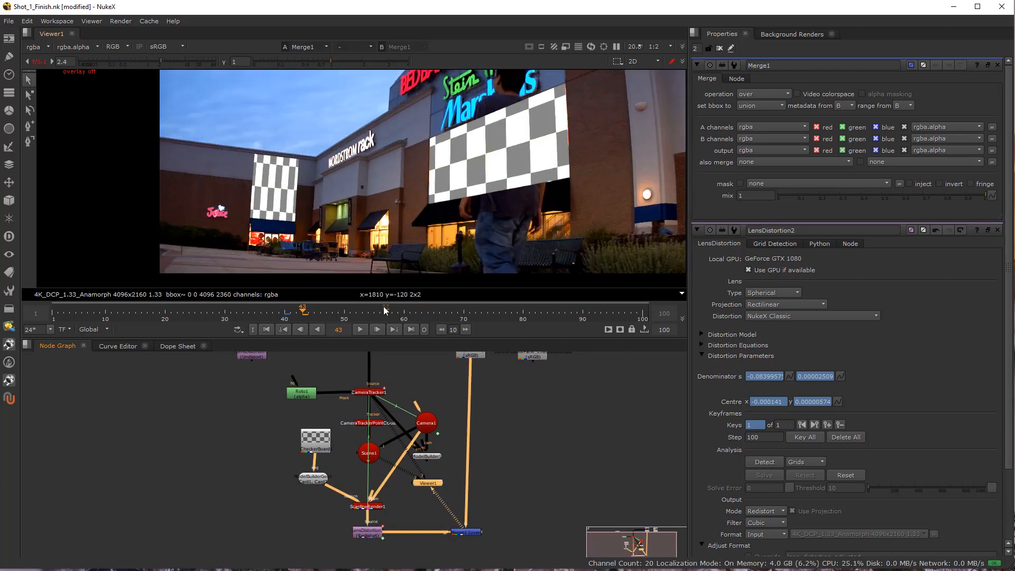
Set Merge1's mix to 0.6 and play the composite in the maximized viewer to check the track.
left_click(480, 532)
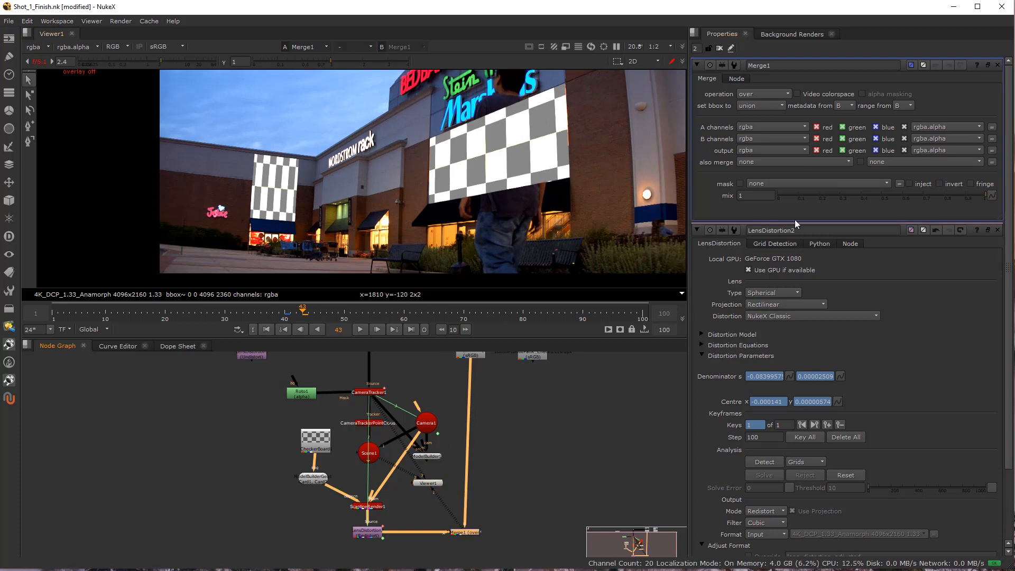
left_click(902, 194)
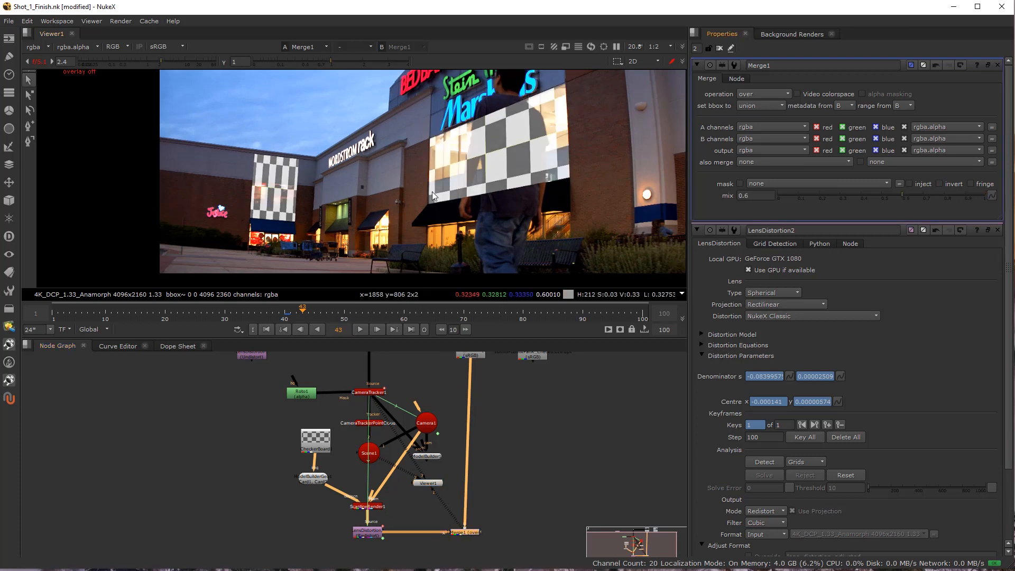
key("space")
key("f")
scroll(423, 351, "down", 1)
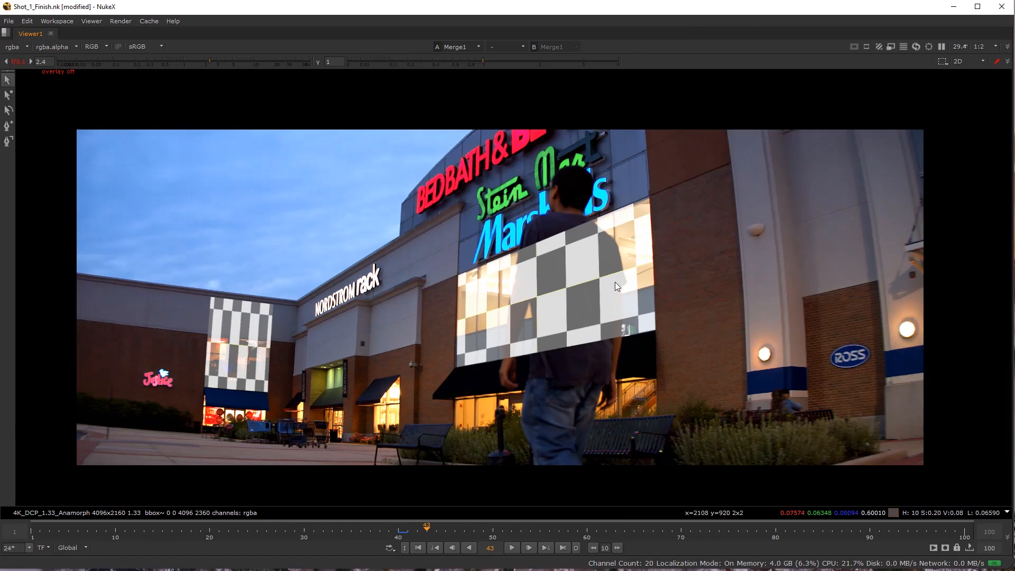
left_click(511, 547)
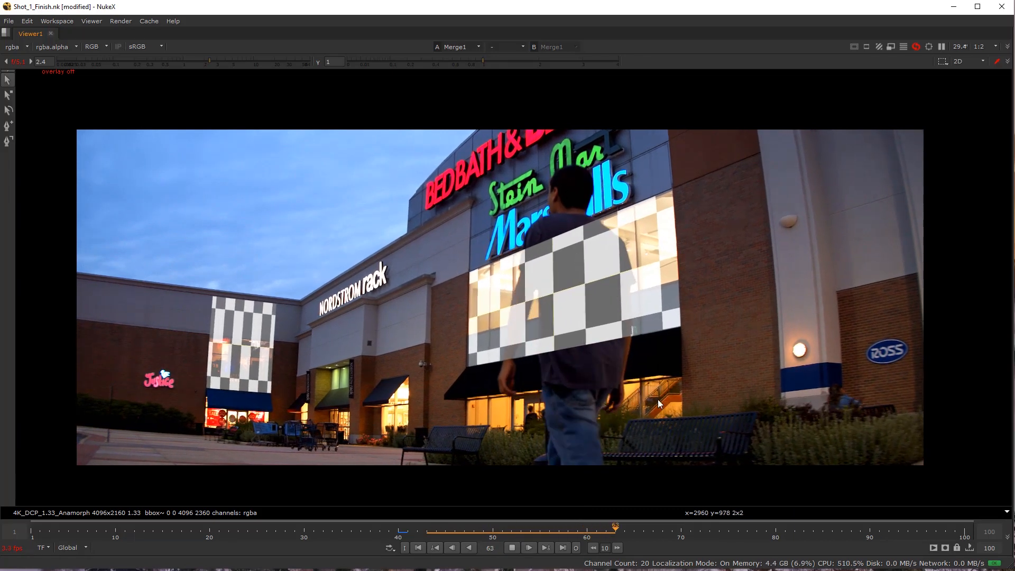
key("space")
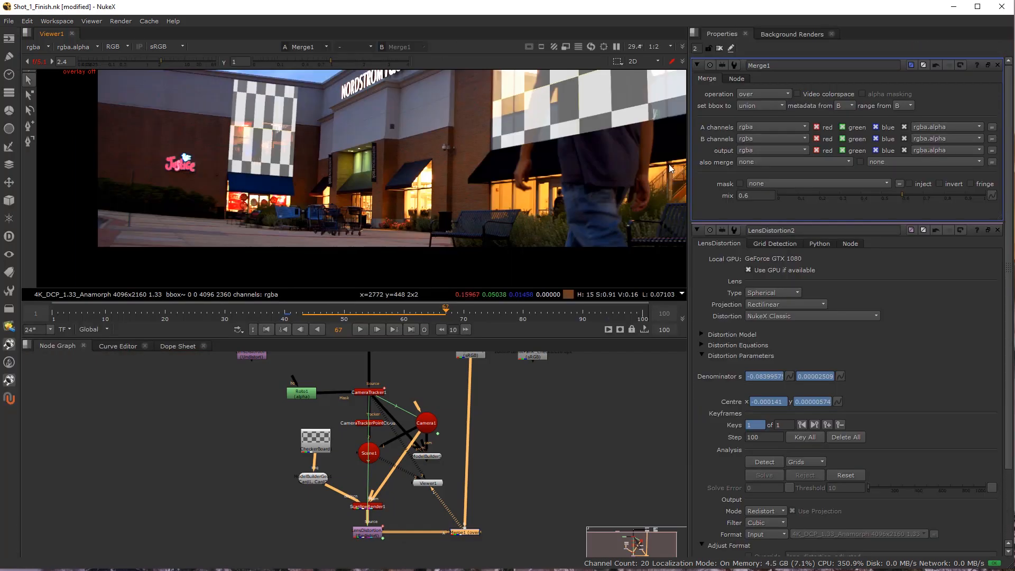
Set ScanlineRender1's overscan to 250.
scroll(364, 541, "up", 5)
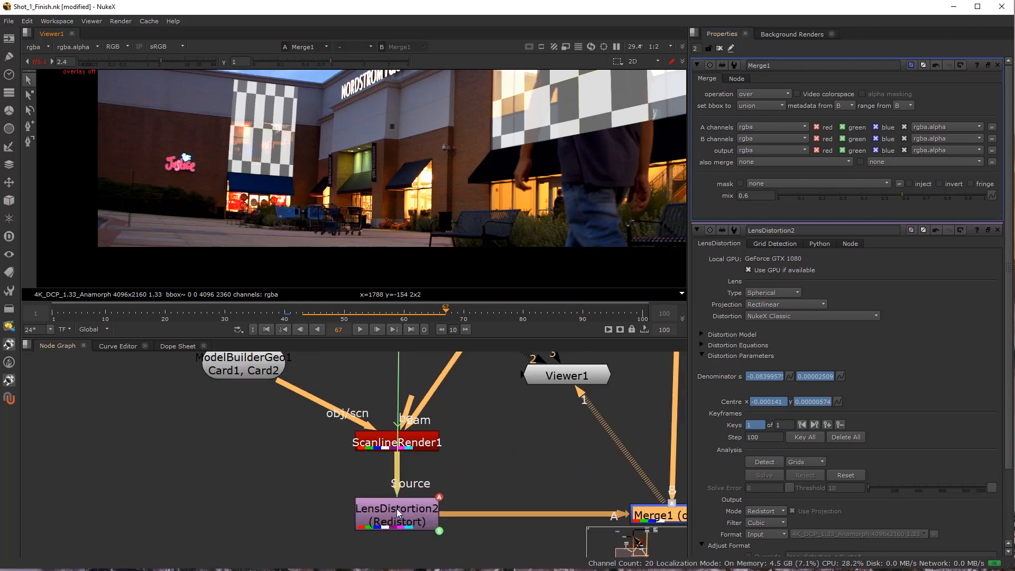
double_click(408, 440)
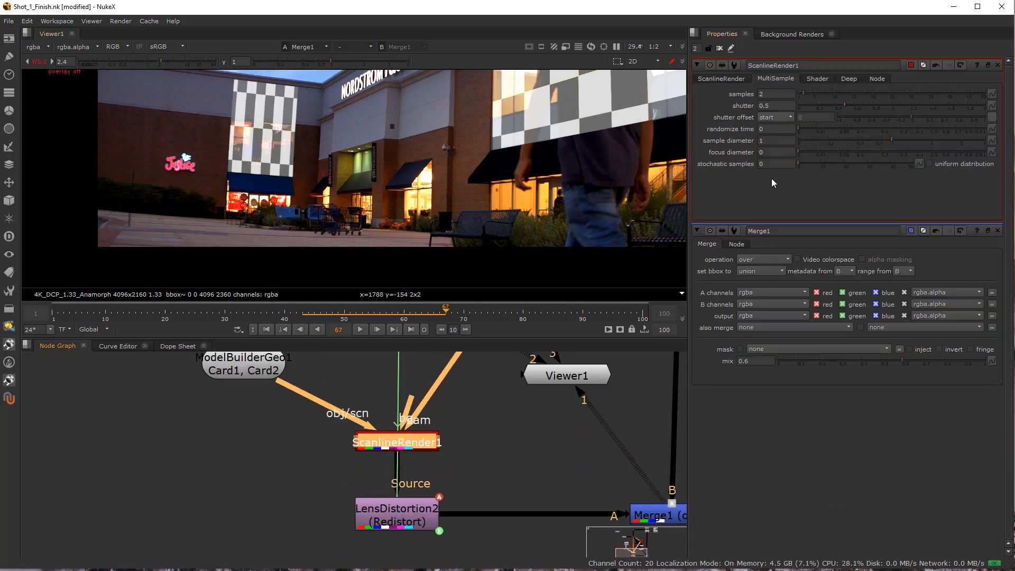
left_click(723, 79)
left_click(767, 196)
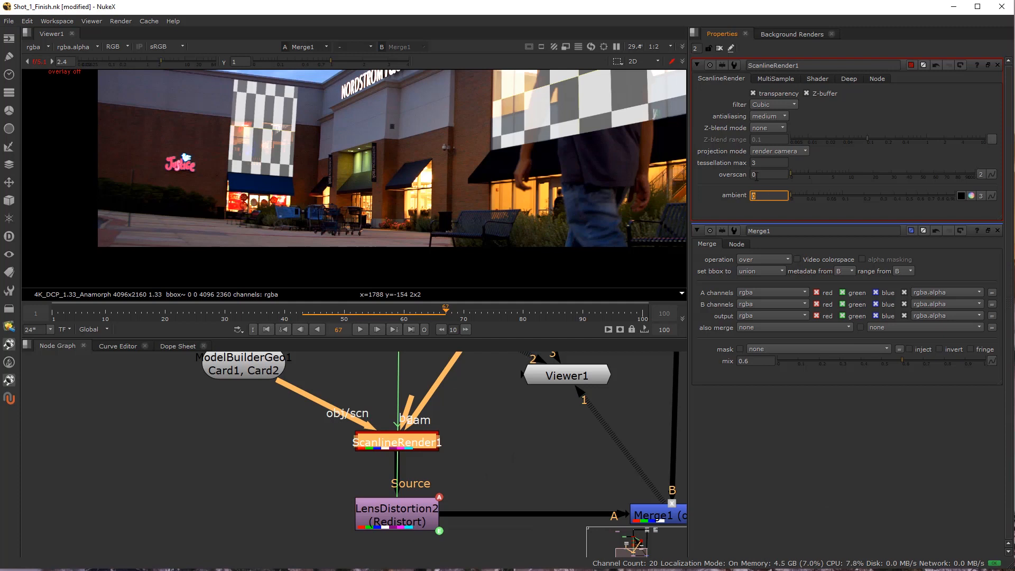
type("2")
key("Return")
left_click(496, 481)
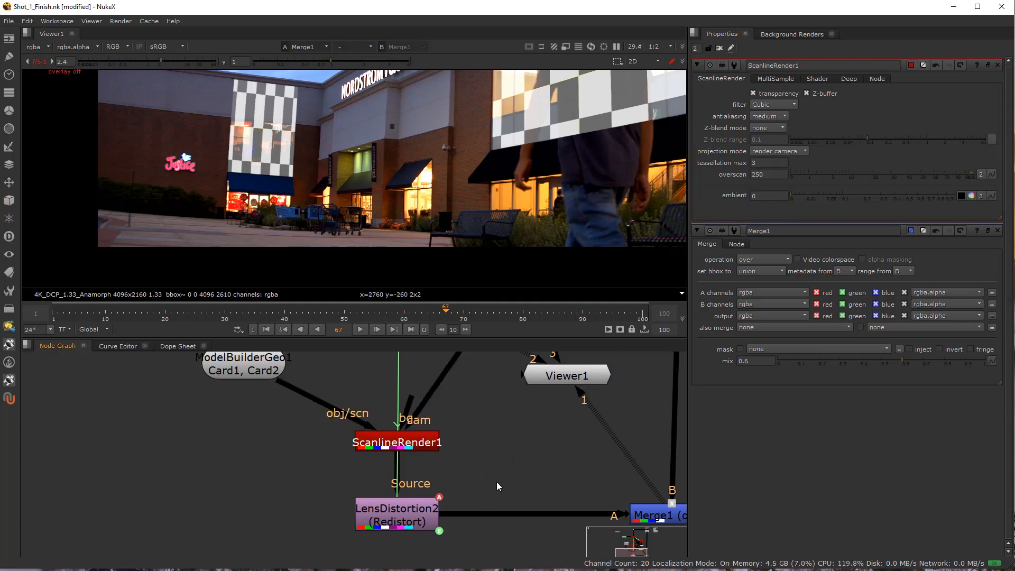
View Merge1's output in the maximized viewer and examine the checkerboard cards and the plate's frame edge.
scroll(496, 481, "down", 2)
left_click_drag(558, 494, 477, 495)
left_click(544, 512)
key("1")
key("space")
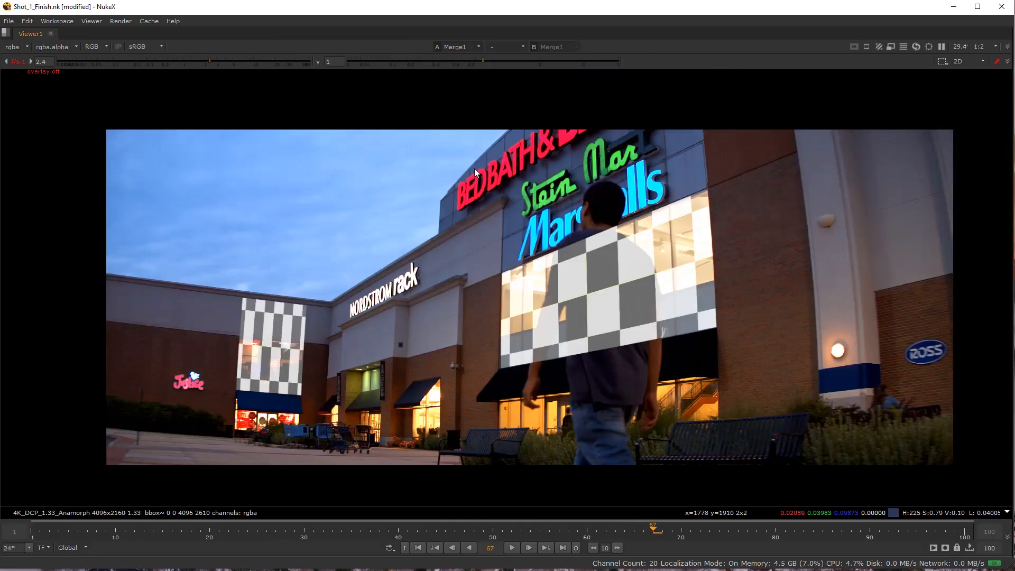
scroll(481, 204, "down", 2)
scroll(537, 180, "up", 3)
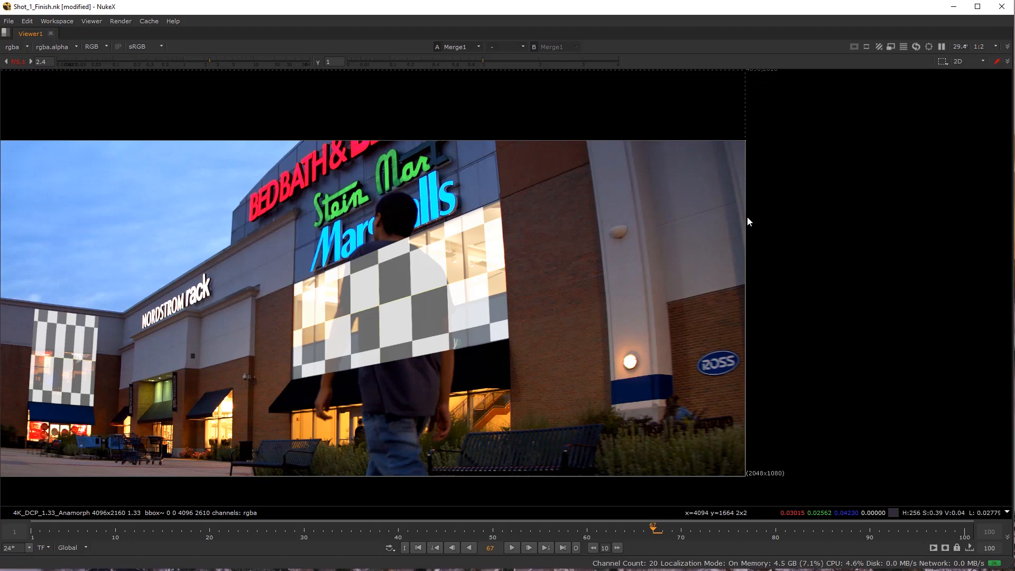
Check the composite at frames 56 and 42, and play it through with the viewer gain reset to 1.
left_click(550, 532)
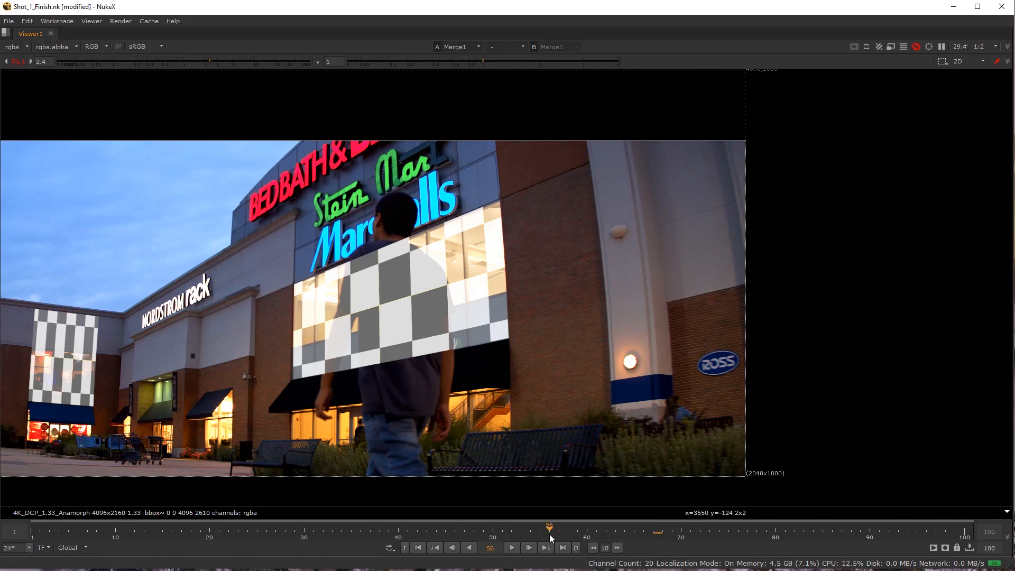
left_click(417, 532)
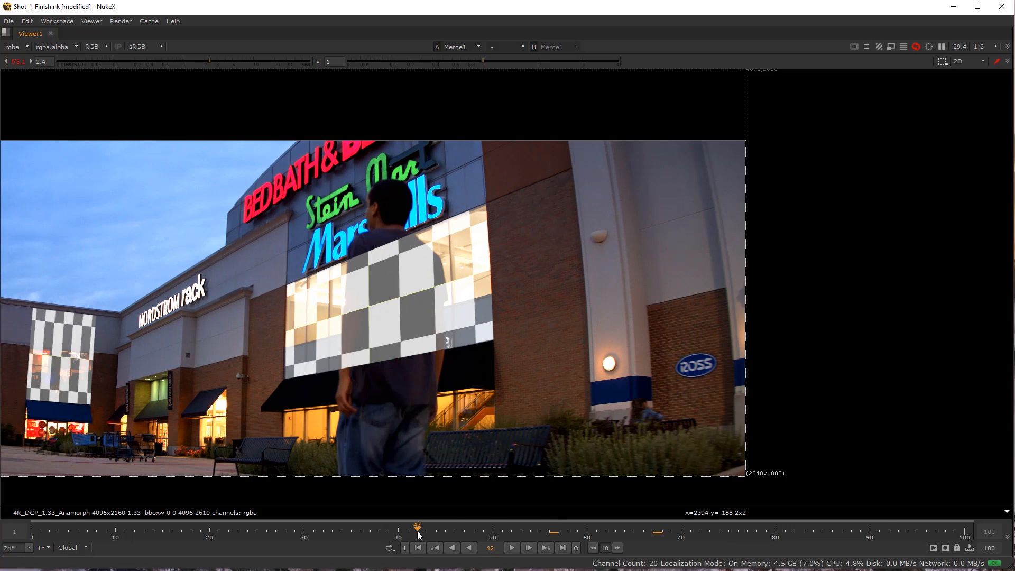
left_click(512, 548)
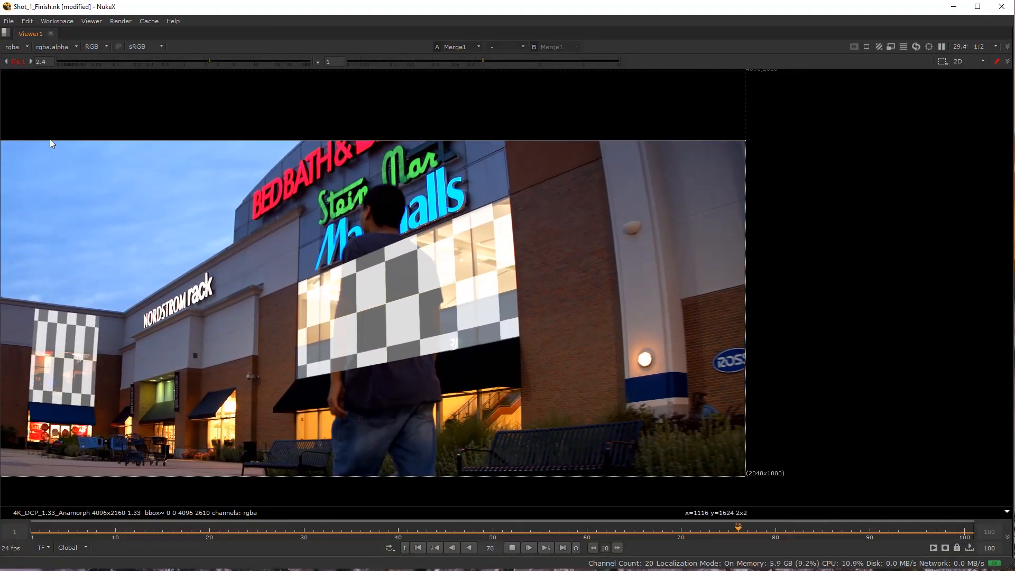
left_click(18, 62)
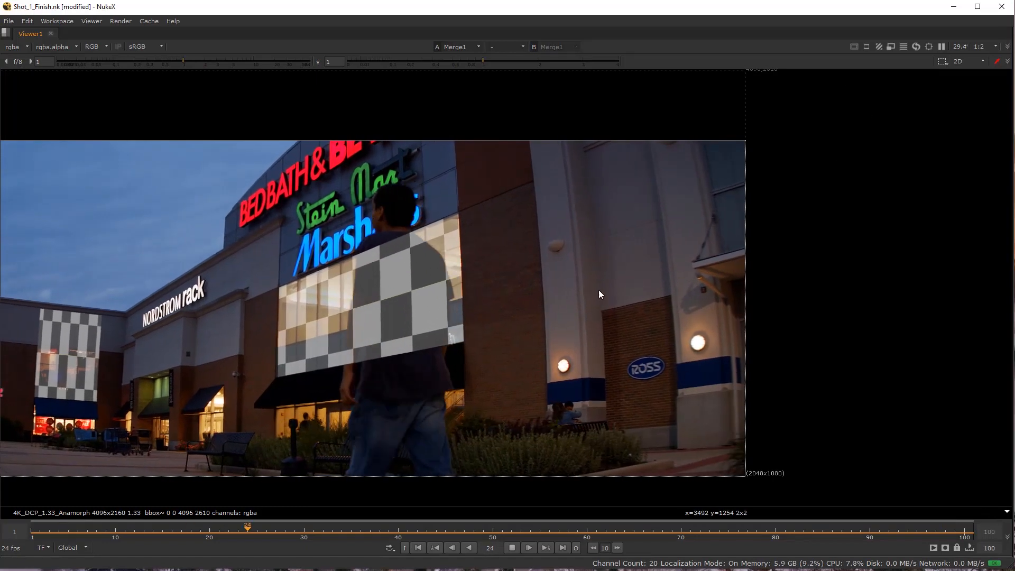